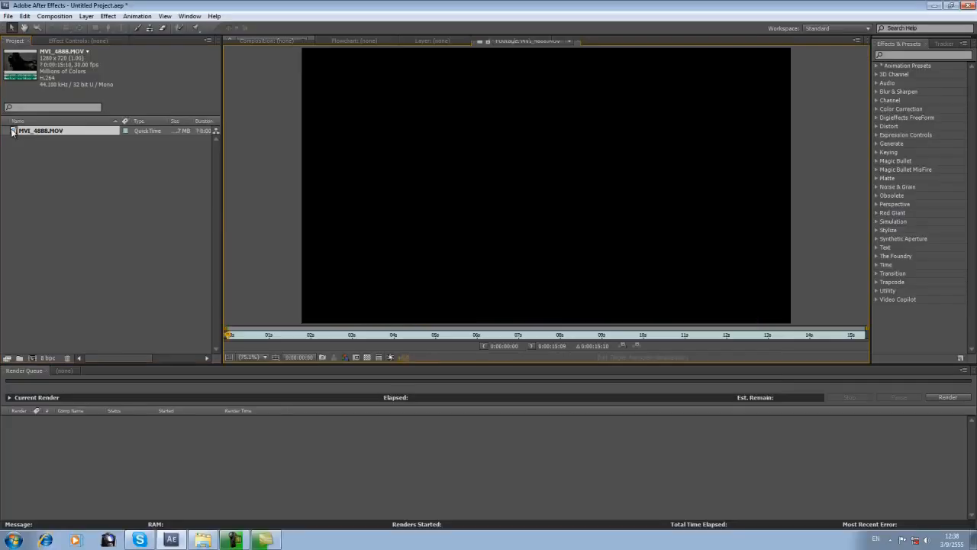
- Play and scrub through the MVI_4888.MOV footage to review the shot
{"action": "left_click_drag", "start_coordinate": [230, 335], "coordinate": [397, 342]}
{"action": "key", "text": "space"}
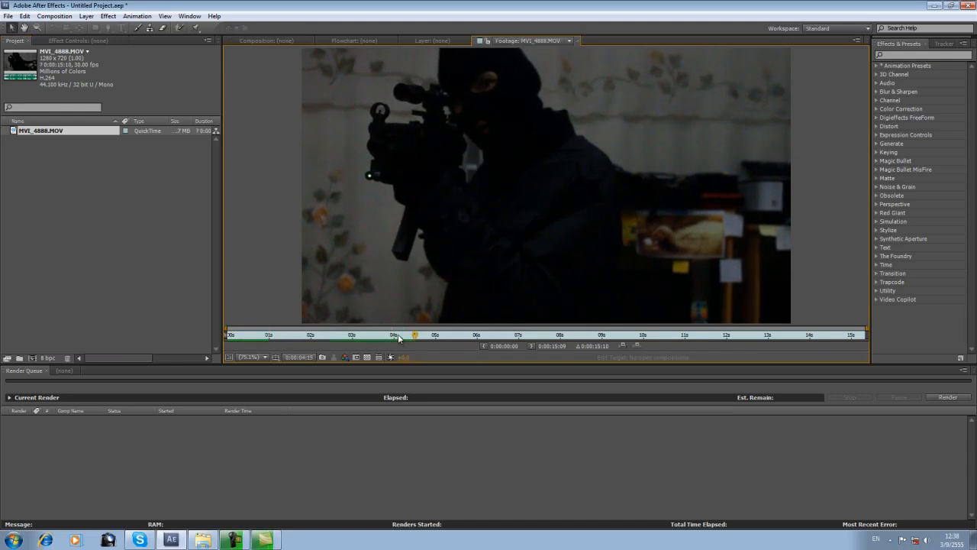
{"action": "left_click", "coordinate": [395, 338]}
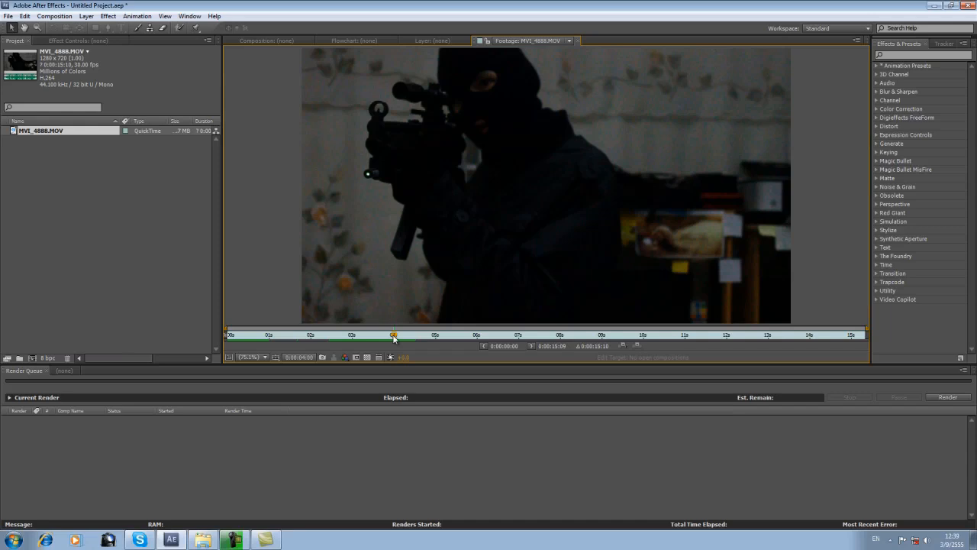
{"action": "left_click_drag", "start_coordinate": [394, 338], "coordinate": [452, 339]}
{"action": "key", "text": "space"}
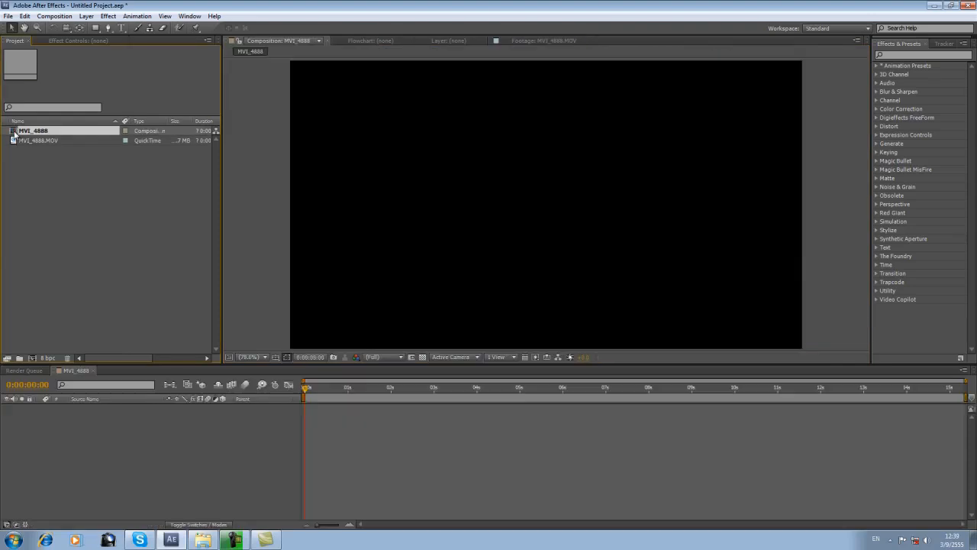
- Delete the MVI_4888 composition and create a new one from the HDV/HDTV 720 25 preset with the frame rate set to 24
{"action": "key", "text": "Delete"}
{"action": "double_click", "coordinate": [16, 131]}
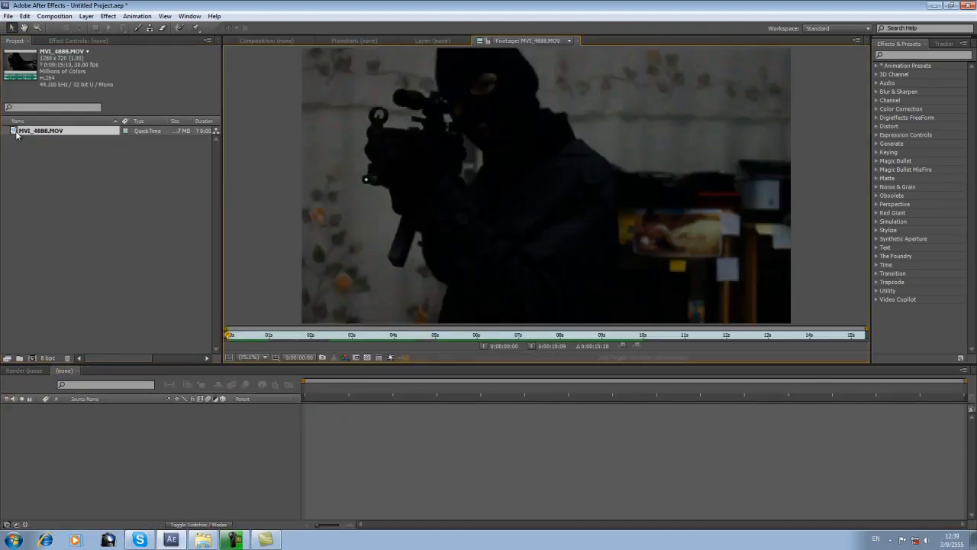
{"action": "right_click", "coordinate": [87, 204]}
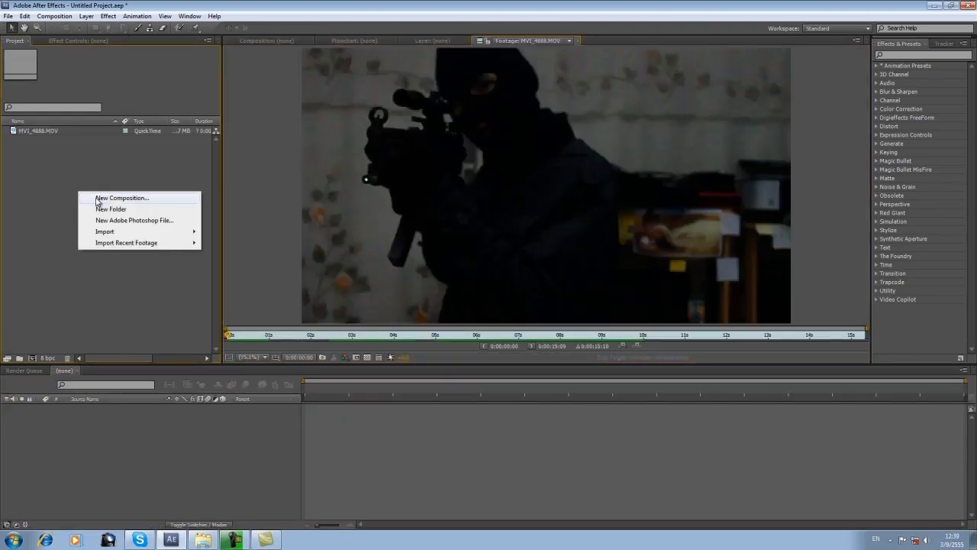
{"action": "left_click", "coordinate": [95, 203]}
{"action": "left_click", "coordinate": [483, 161]}
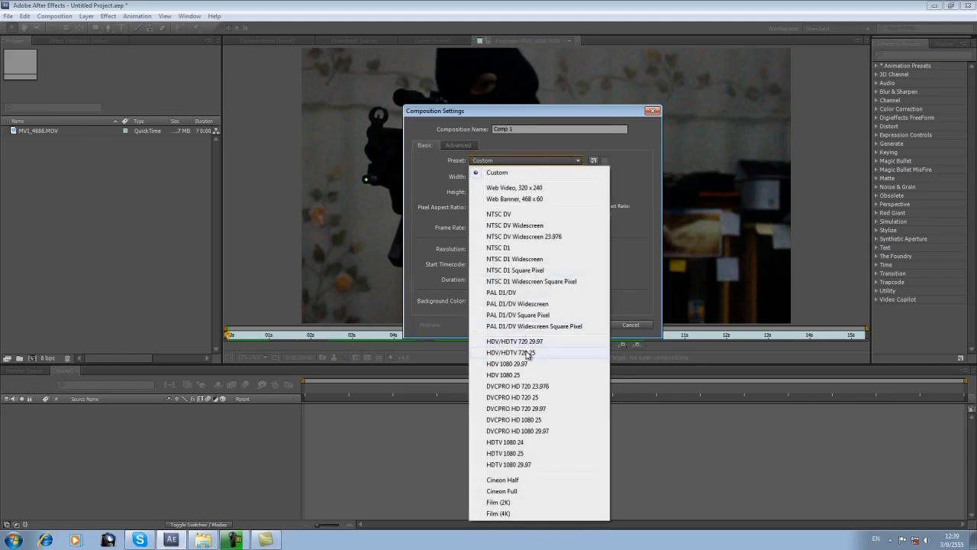
{"action": "left_click", "coordinate": [527, 354]}
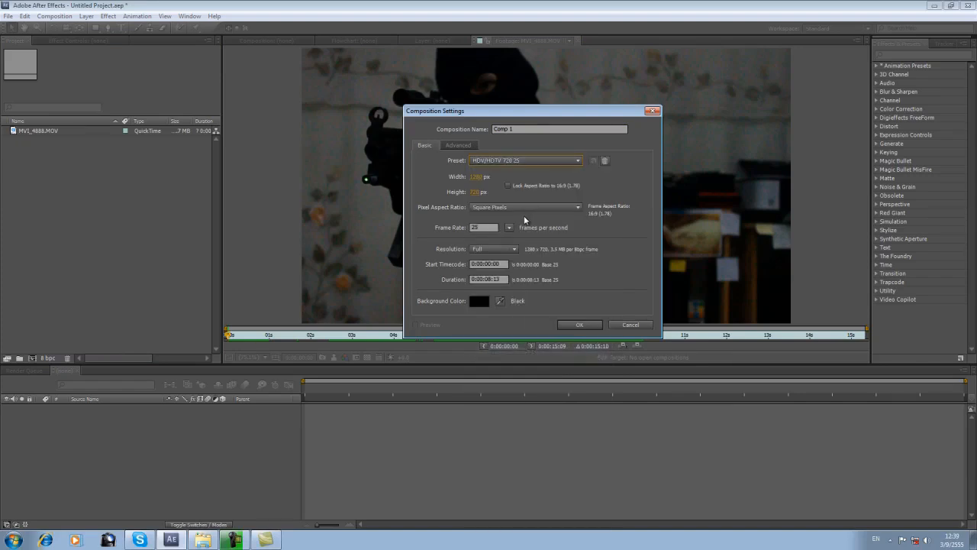
{"action": "left_click", "coordinate": [509, 227]}
{"action": "left_click", "coordinate": [537, 284]}
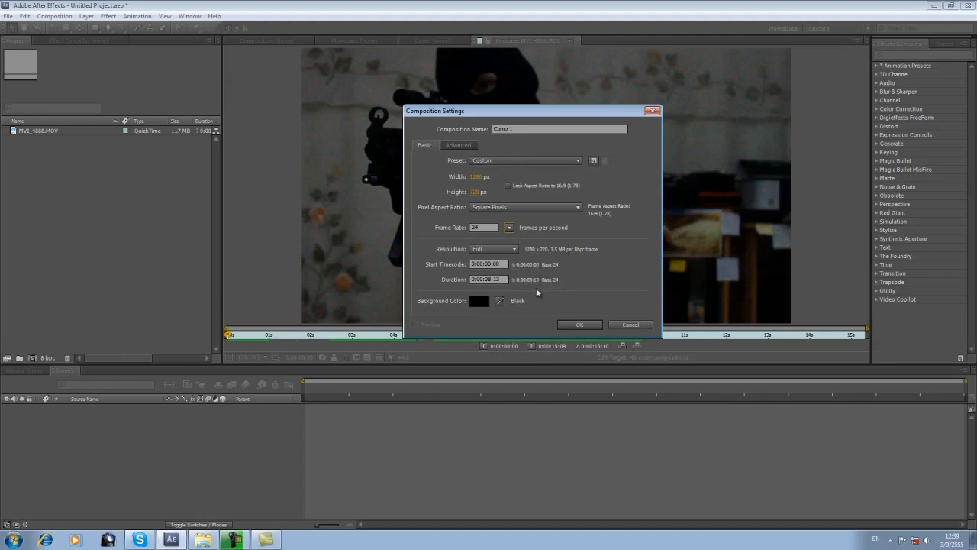
{"action": "left_click", "coordinate": [580, 324]}
- Add MVI_4888.MOV to the Comp 1 timeline, preview it, and return to the first frame
{"action": "left_click_drag", "start_coordinate": [23, 141], "coordinate": [681, 390]}
{"action": "key", "text": "space"}
{"action": "key", "text": "space"}
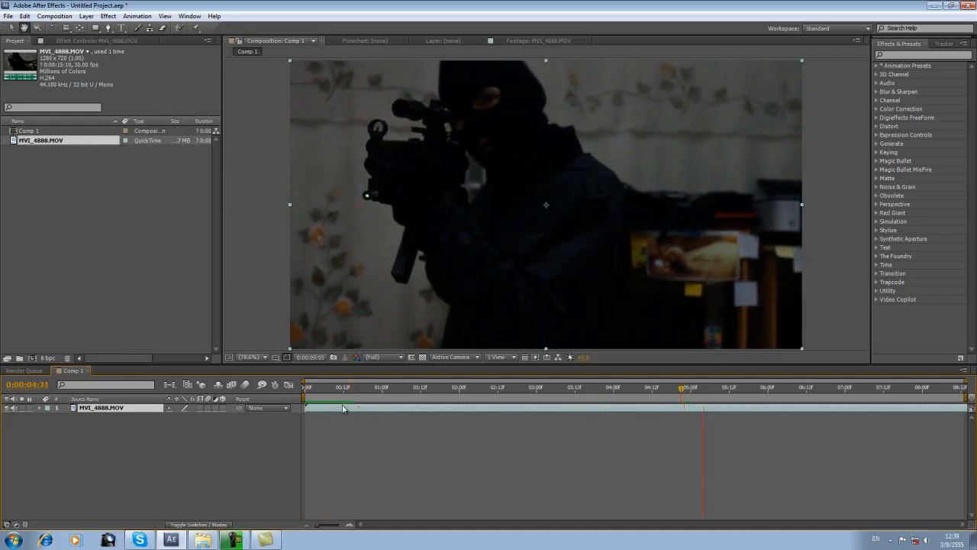
{"action": "left_click_drag", "start_coordinate": [626, 411], "coordinate": [260, 391]}
{"action": "key", "text": "space"}
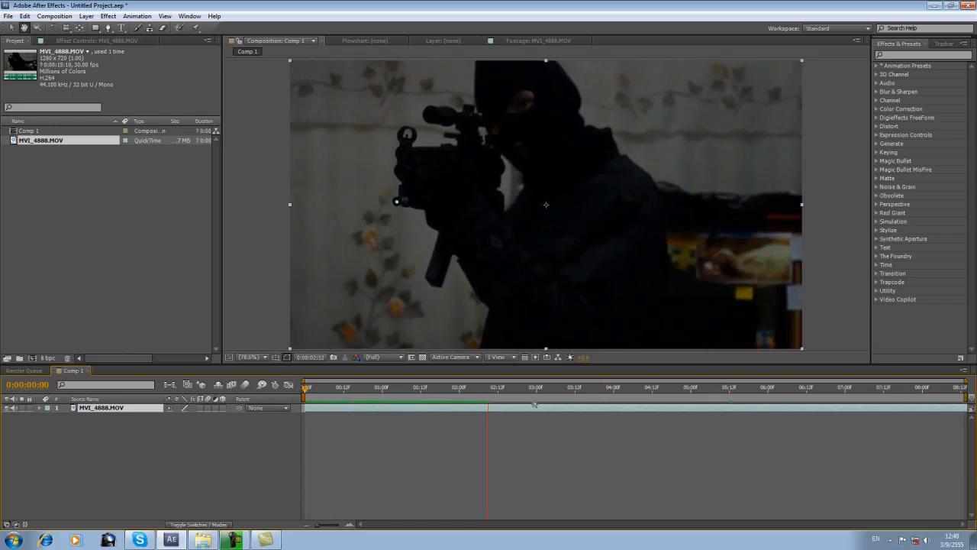
{"action": "left_click_drag", "start_coordinate": [704, 391], "coordinate": [965, 397]}
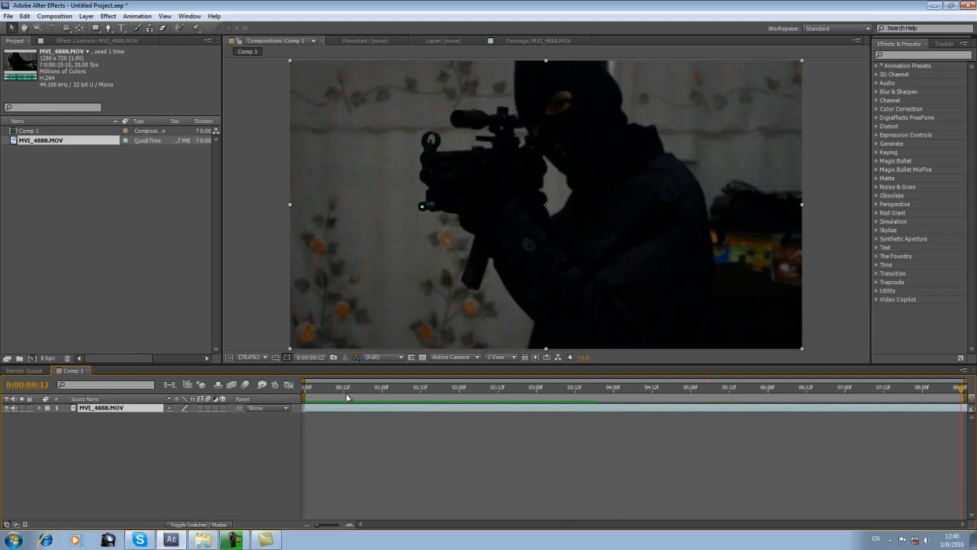
{"action": "left_click", "coordinate": [305, 396]}
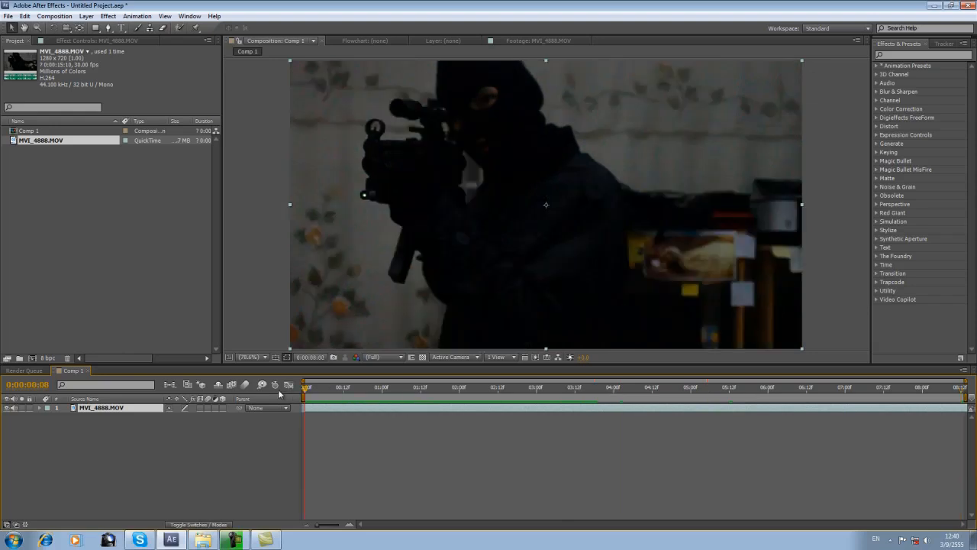
- Time-stretch the MVI_4888.MOV layer with a stretch factor of 200
{"action": "right_click", "coordinate": [317, 408]}
{"action": "mouse_move", "coordinate": [403, 134]}
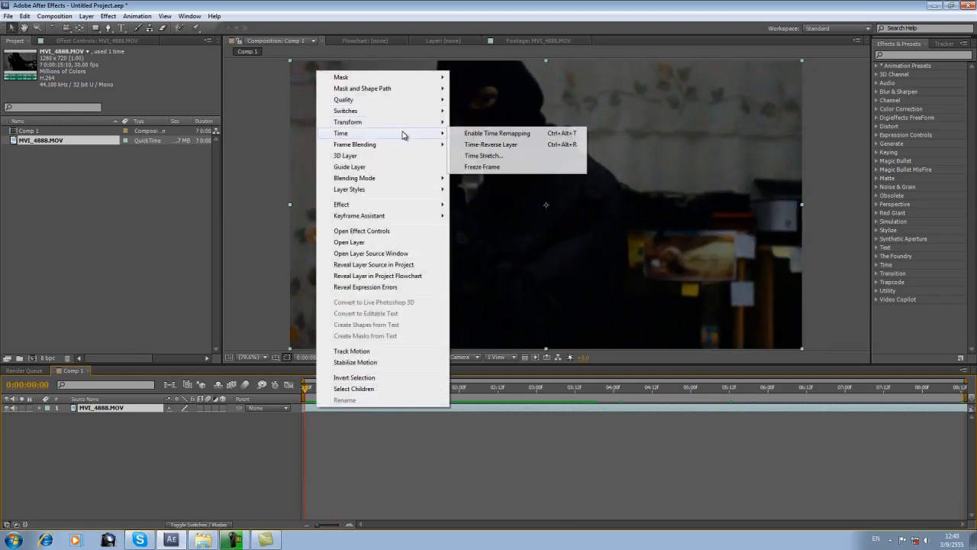
{"action": "left_click", "coordinate": [544, 157]}
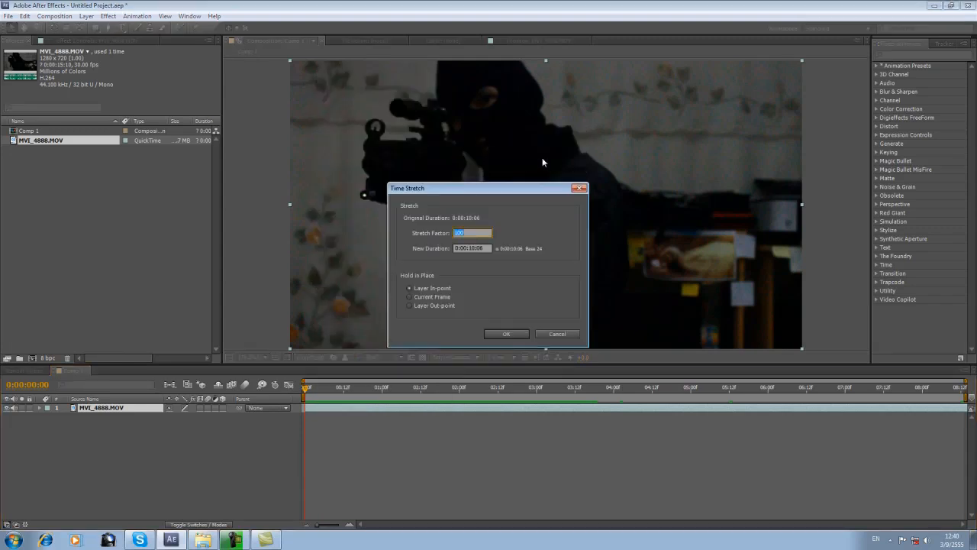
{"action": "type", "text": "200"}
{"action": "key", "text": "Return"}
- Preview the slowed clip and enable frame blending for the MVI_4888.MOV layer and the composition
{"action": "key", "text": "space"}
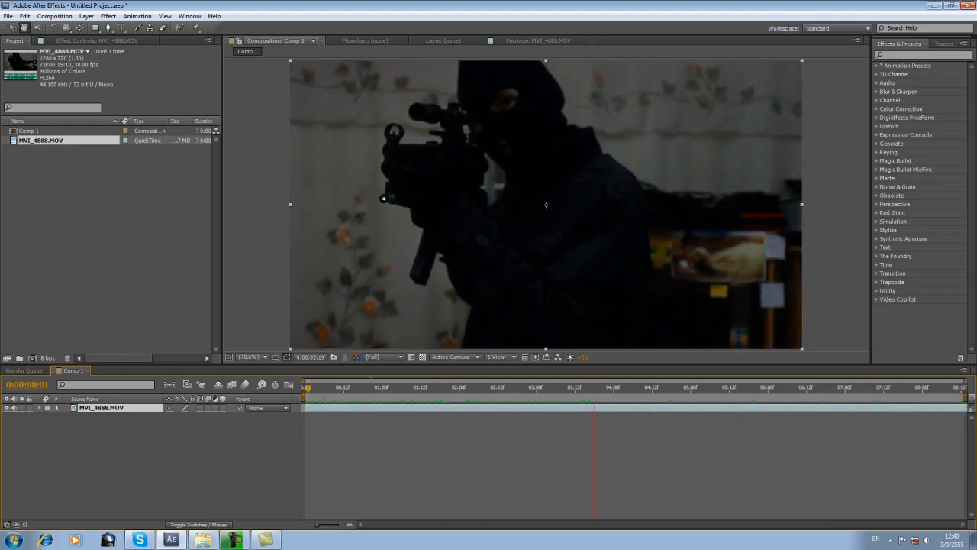
{"action": "key", "text": "space"}
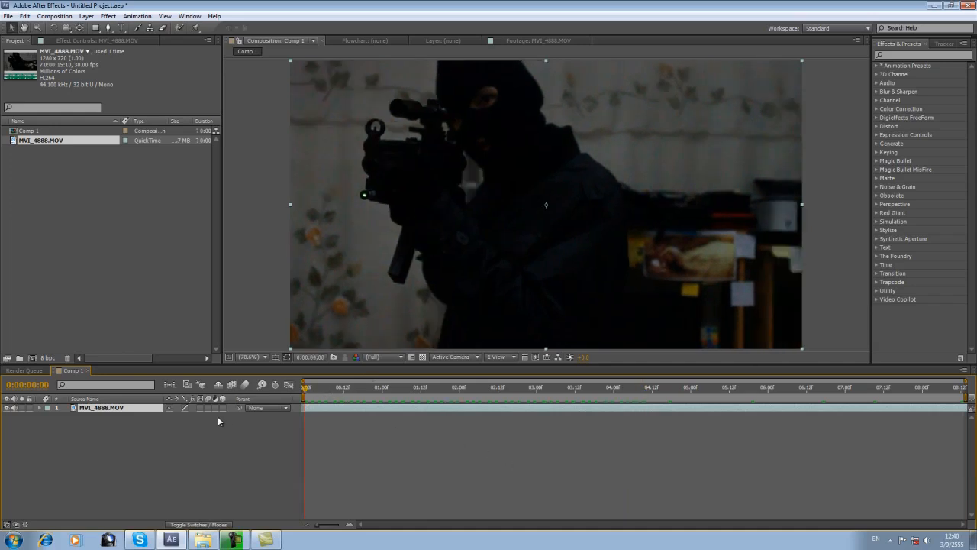
{"action": "left_click", "coordinate": [200, 408]}
{"action": "left_click", "coordinate": [232, 384]}
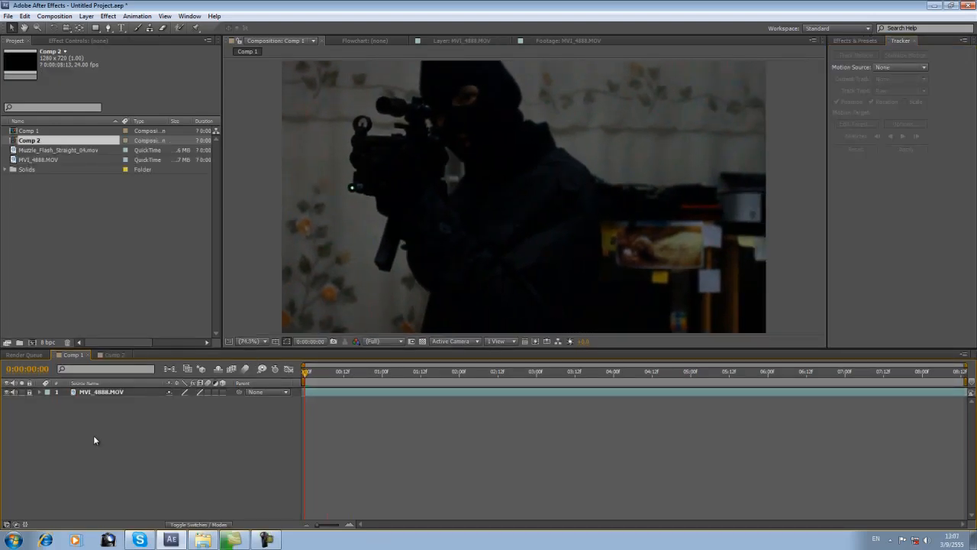
- Add a null object to Comp 1
{"action": "right_click", "coordinate": [82, 465]}
{"action": "mouse_move", "coordinate": [152, 370]}
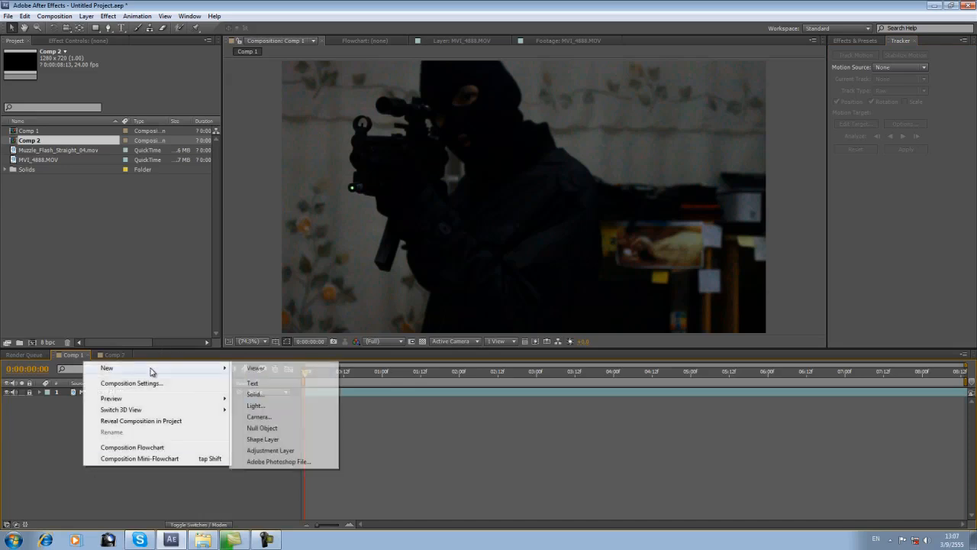
{"action": "left_click", "coordinate": [291, 428]}
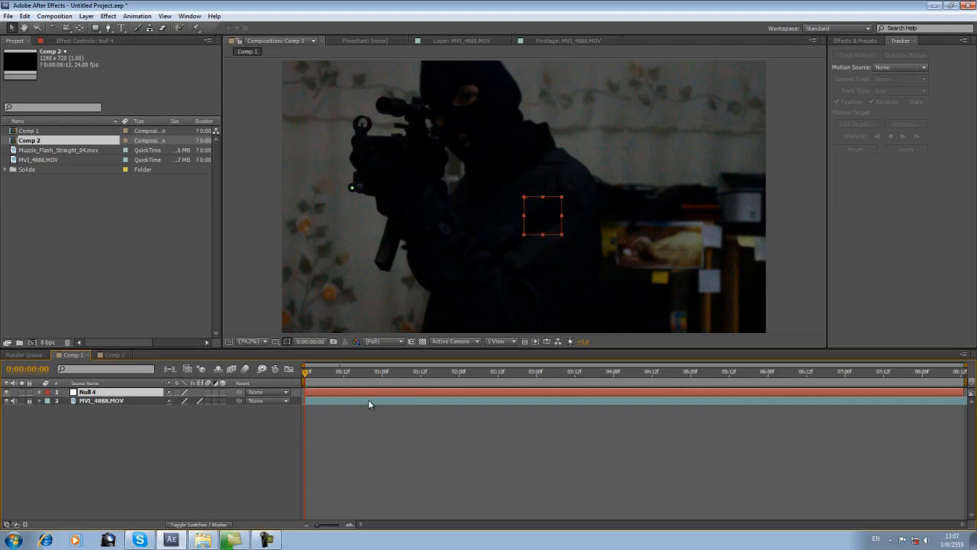
- Unlock the MVI_4888.MOV layer, start motion tracking on it, and place Track Point 1 on the small light at the gun's front
{"action": "left_click", "coordinate": [58, 406]}
{"action": "left_click", "coordinate": [342, 402]}
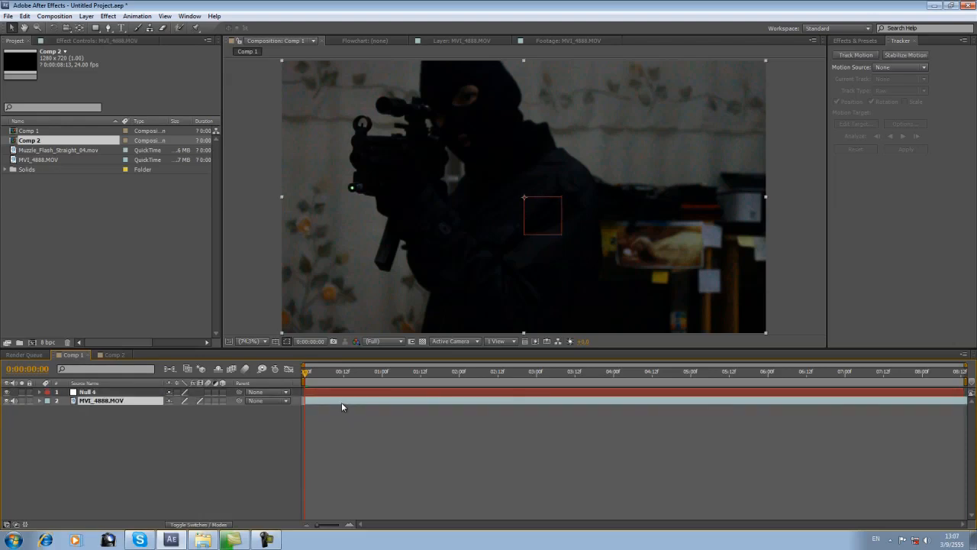
{"action": "left_click", "coordinate": [855, 55]}
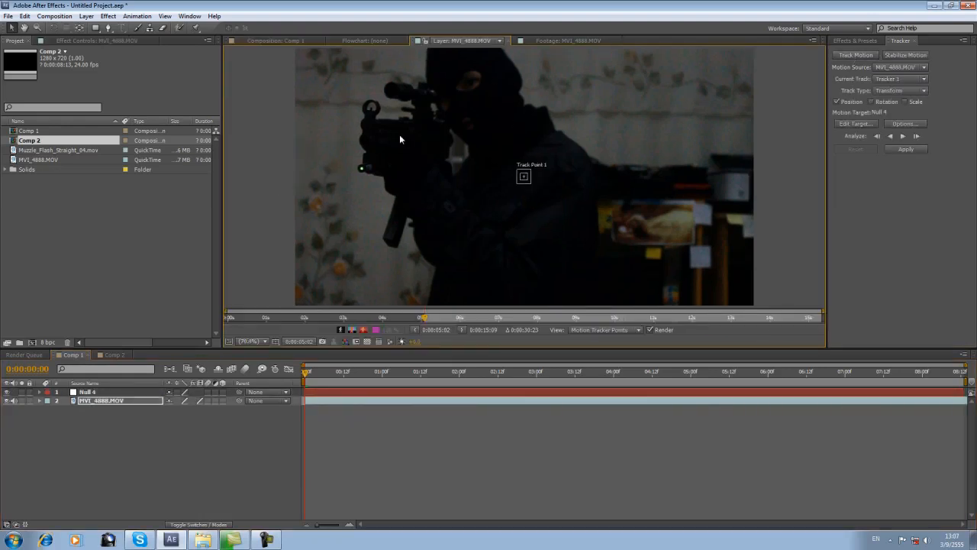
{"action": "scroll", "coordinate": [400, 135], "scroll_direction": "up", "scroll_amount": 2}
{"action": "left_click_drag", "start_coordinate": [605, 202], "coordinate": [379, 194]}
{"action": "left_click_drag", "start_coordinate": [646, 178], "coordinate": [588, 221]}
- Enable rotation tracking, place Track Point 2 on the edge of the shoulder, and adjust its search region
{"action": "left_click", "coordinate": [871, 101]}
{"action": "left_click_drag", "start_coordinate": [556, 186], "coordinate": [490, 194]}
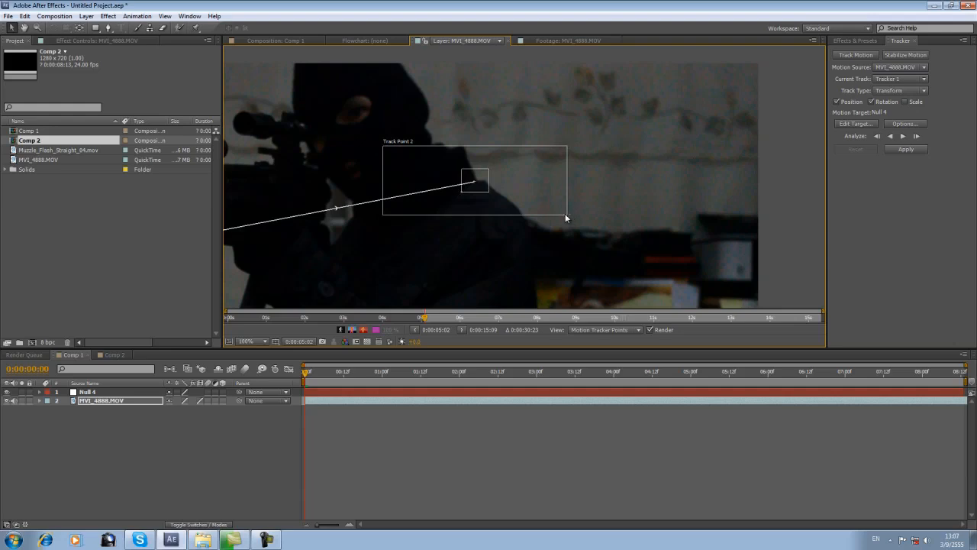
{"action": "left_click_drag", "start_coordinate": [566, 215], "coordinate": [510, 208]}
{"action": "key", "text": "comma"}
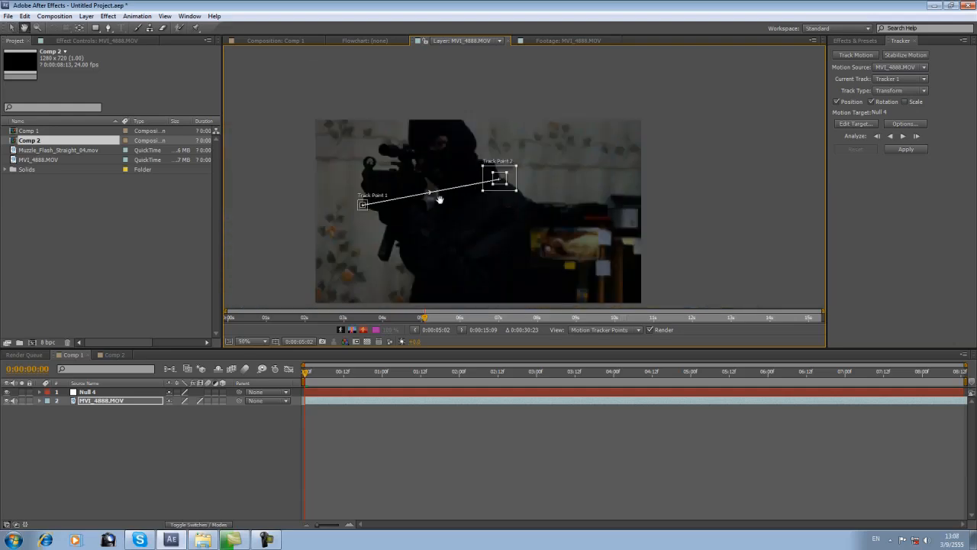
- Analyze the motion forward, apply the tracking data to the null in X and Y, and collapse the footage layer's properties
{"action": "left_click", "coordinate": [904, 138]}
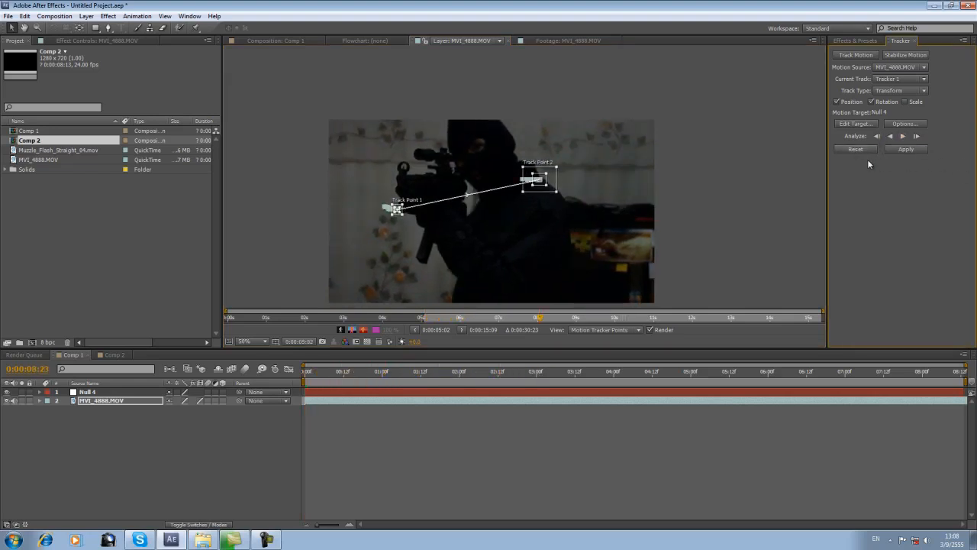
{"action": "left_click", "coordinate": [905, 149]}
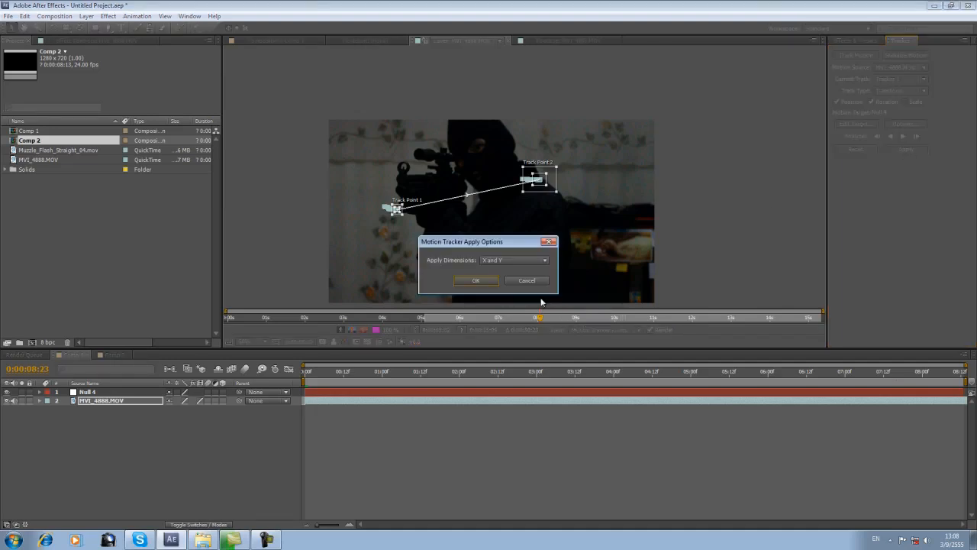
{"action": "left_click", "coordinate": [492, 280]}
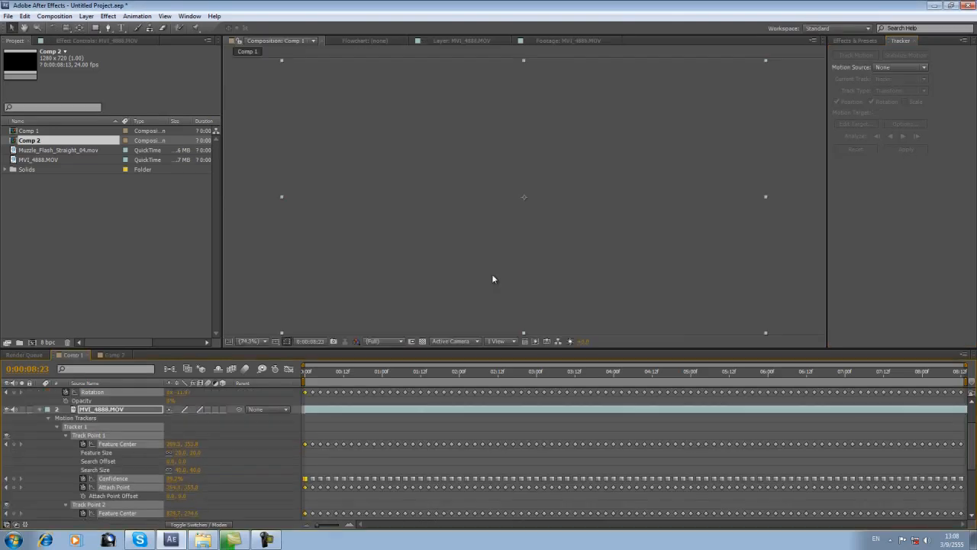
{"action": "left_click", "coordinate": [41, 410]}
- Play and scrub through Comp 1 to check how closely the null follows the gun
{"action": "left_click_drag", "start_coordinate": [334, 374], "coordinate": [302, 376]}
{"action": "left_click", "coordinate": [384, 456]}
{"action": "key", "text": "space"}
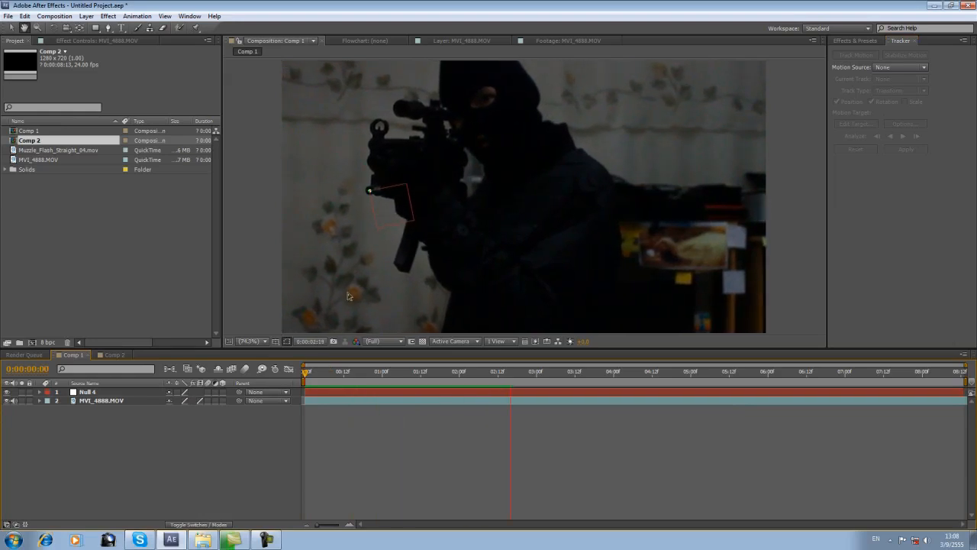
{"action": "key", "text": "space"}
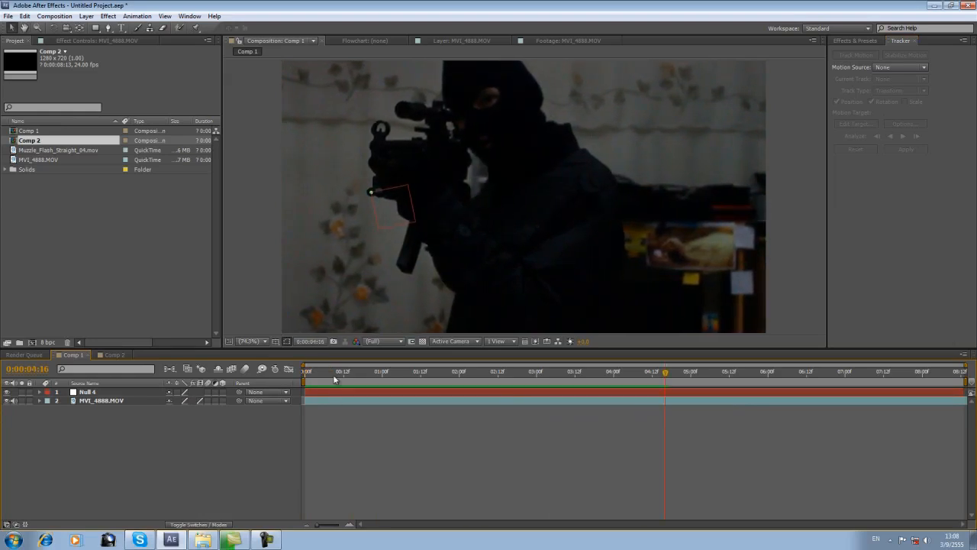
{"action": "left_click_drag", "start_coordinate": [333, 375], "coordinate": [304, 375]}
{"action": "key", "text": "space"}
{"action": "left_click_drag", "start_coordinate": [649, 375], "coordinate": [382, 379]}
{"action": "left_click", "coordinate": [498, 373]}
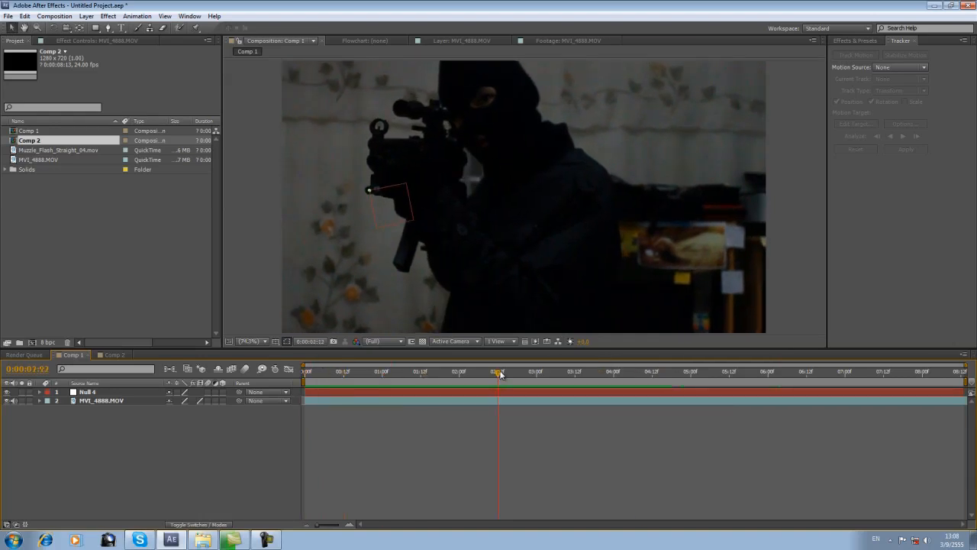
{"action": "scroll", "coordinate": [365, 224], "scroll_direction": "up", "scroll_amount": 1}
{"action": "scroll", "coordinate": [391, 268], "scroll_direction": "down", "scroll_amount": 1}
{"action": "key", "text": "space"}
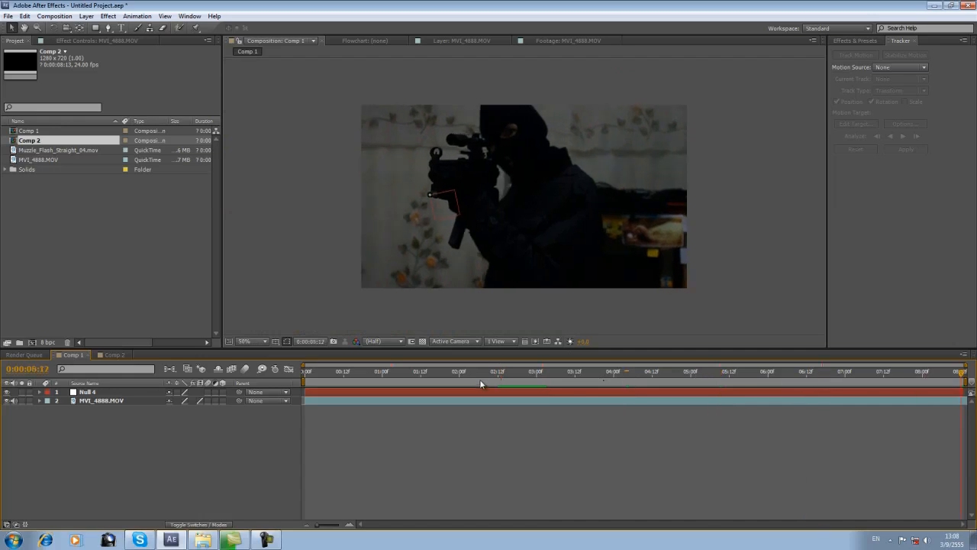
{"action": "scroll", "coordinate": [407, 232], "scroll_direction": "up", "scroll_amount": 2}
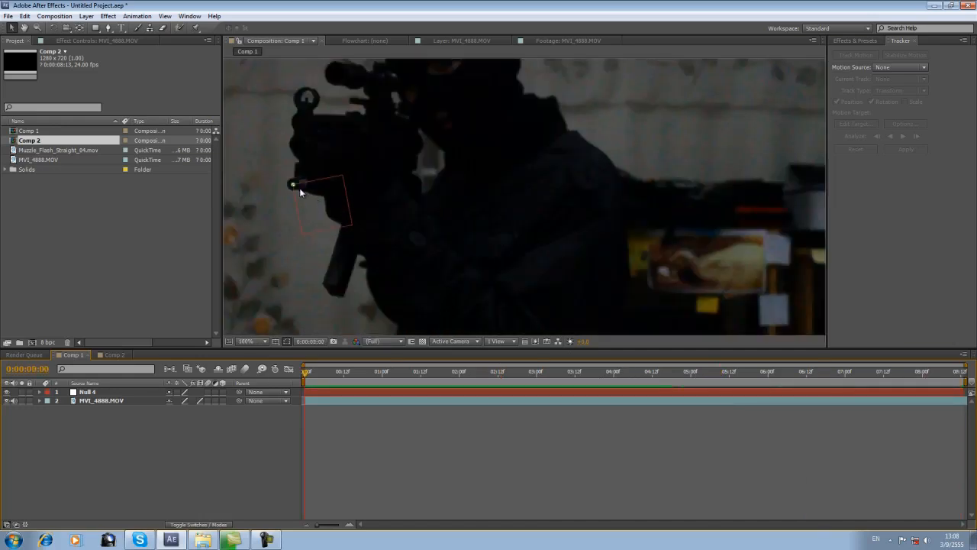
{"action": "key", "text": "shift+slash"}
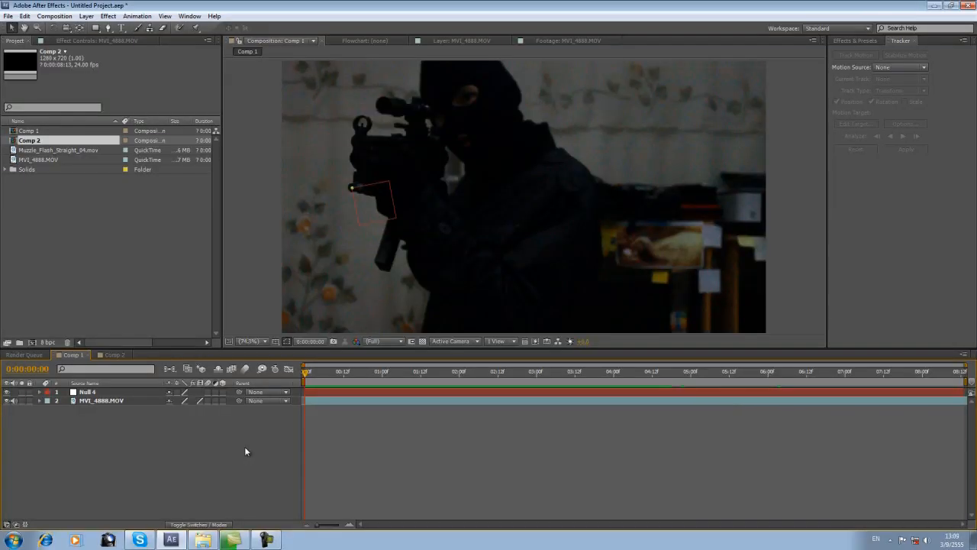
- Add a comp-sized orange solid above the null in Comp 1, keeping the default solid settings
{"action": "right_click", "coordinate": [142, 448]}
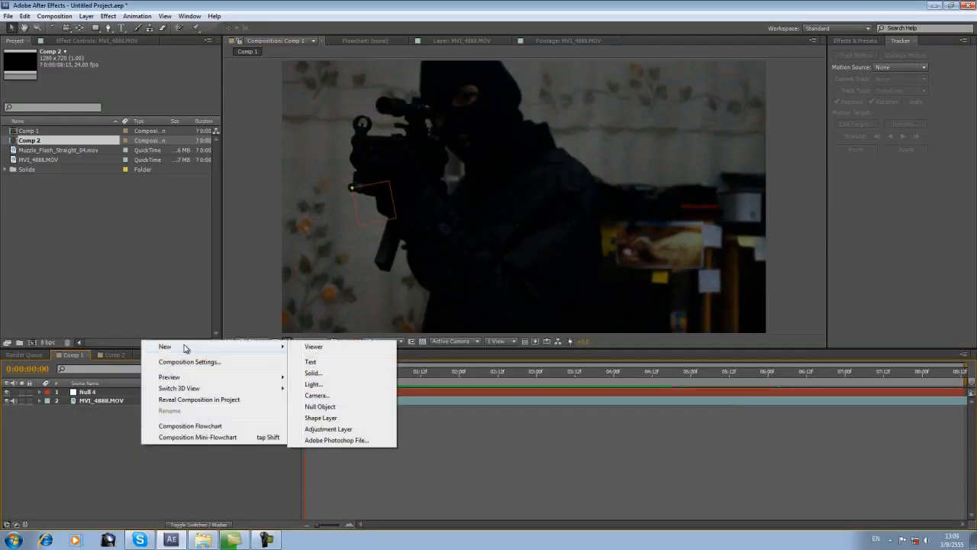
{"action": "left_click", "coordinate": [140, 498]}
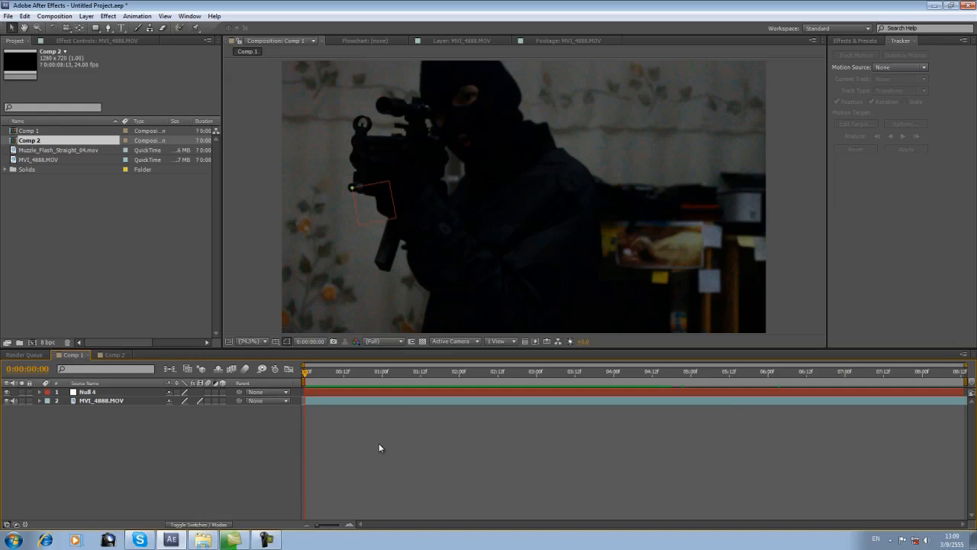
{"action": "right_click", "coordinate": [125, 463]}
{"action": "mouse_move", "coordinate": [166, 368]}
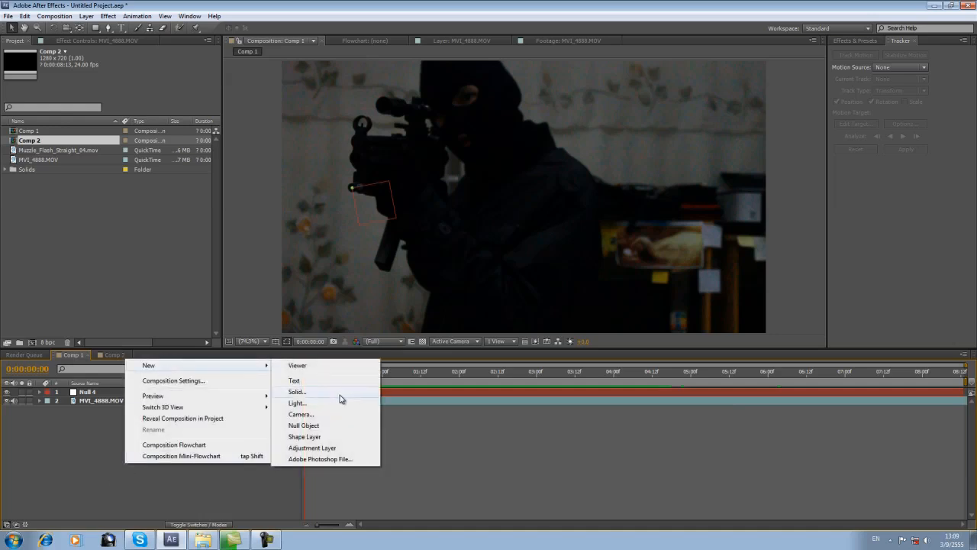
{"action": "left_click", "coordinate": [312, 392]}
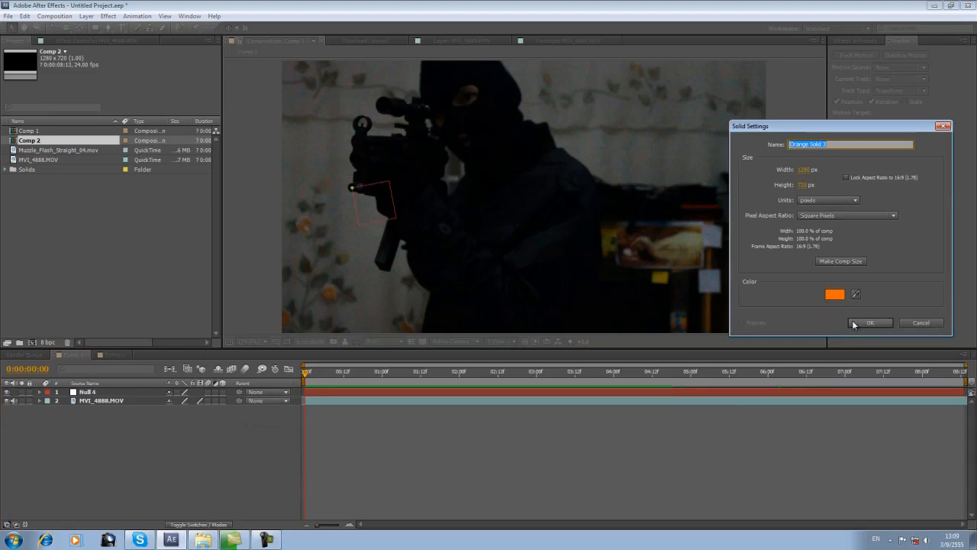
{"action": "left_click", "coordinate": [868, 323]}
- Search the effects for grid and try to apply the Grid effect to the new orange solid
{"action": "left_click", "coordinate": [835, 41]}
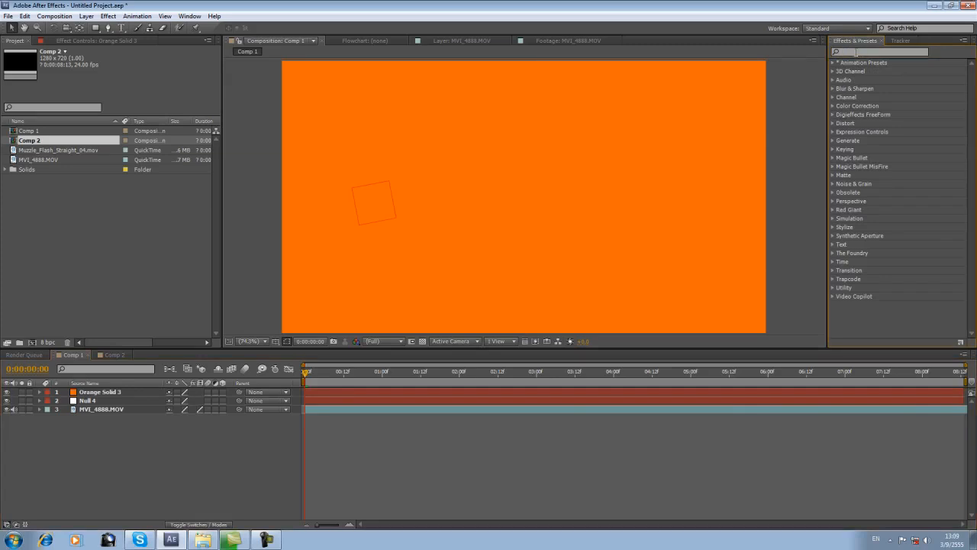
{"action": "type", "text": "rid"}
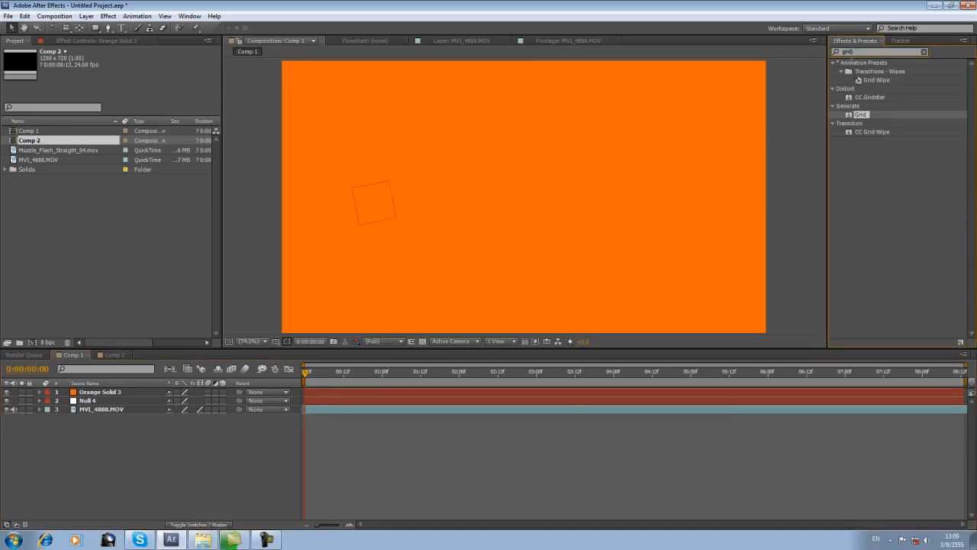
{"action": "left_click_drag", "start_coordinate": [860, 114], "coordinate": [374, 383]}
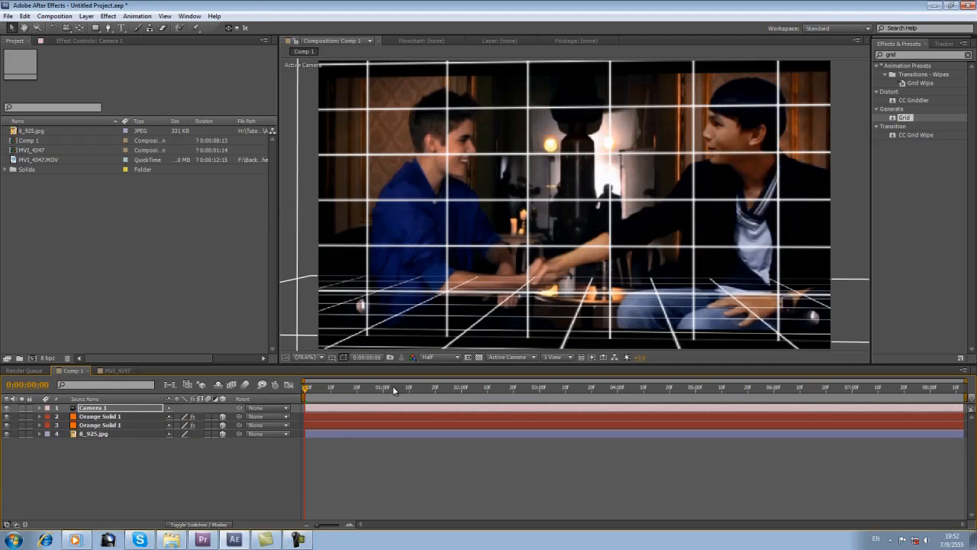
- Track Camera 1 sideways in the handshake composition to examine the parallax between the 3D grids and the picture
{"action": "scroll", "coordinate": [451, 266], "scroll_direction": "down", "scroll_amount": 1}
{"action": "scroll", "coordinate": [451, 266], "scroll_direction": "up", "scroll_amount": 1}
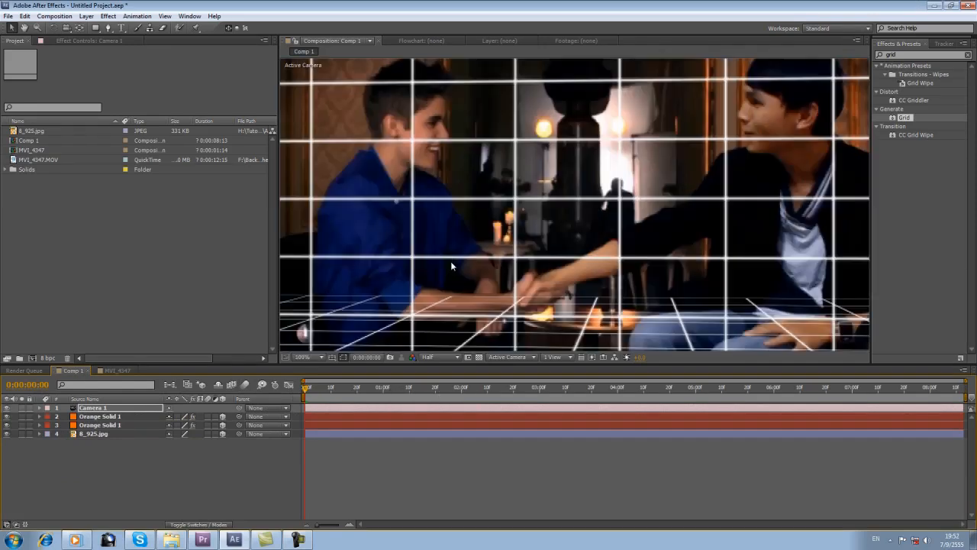
{"action": "scroll", "coordinate": [450, 266], "scroll_direction": "down", "scroll_amount": 1}
{"action": "scroll", "coordinate": [451, 265], "scroll_direction": "up", "scroll_amount": 1}
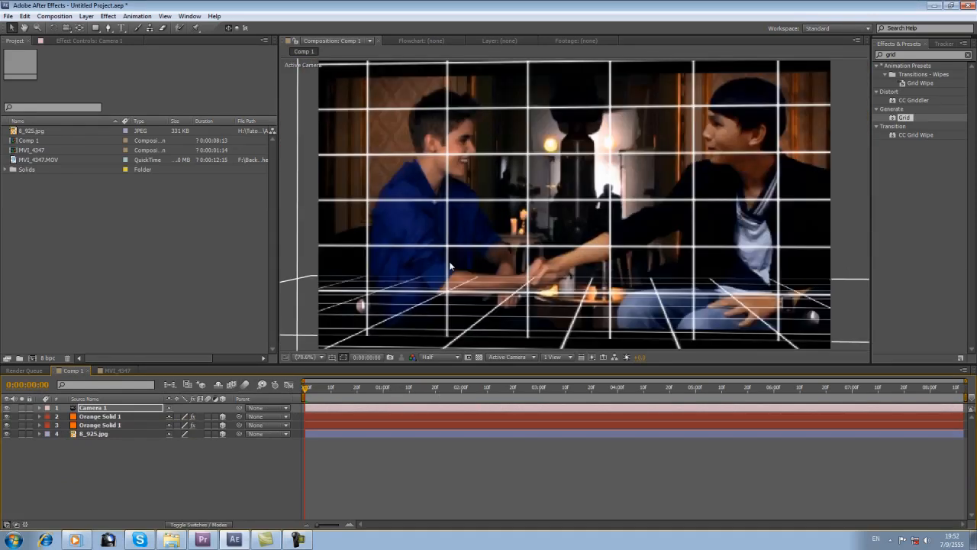
{"action": "left_click", "coordinate": [66, 27]}
{"action": "left_click_drag", "start_coordinate": [477, 242], "coordinate": [496, 258]}
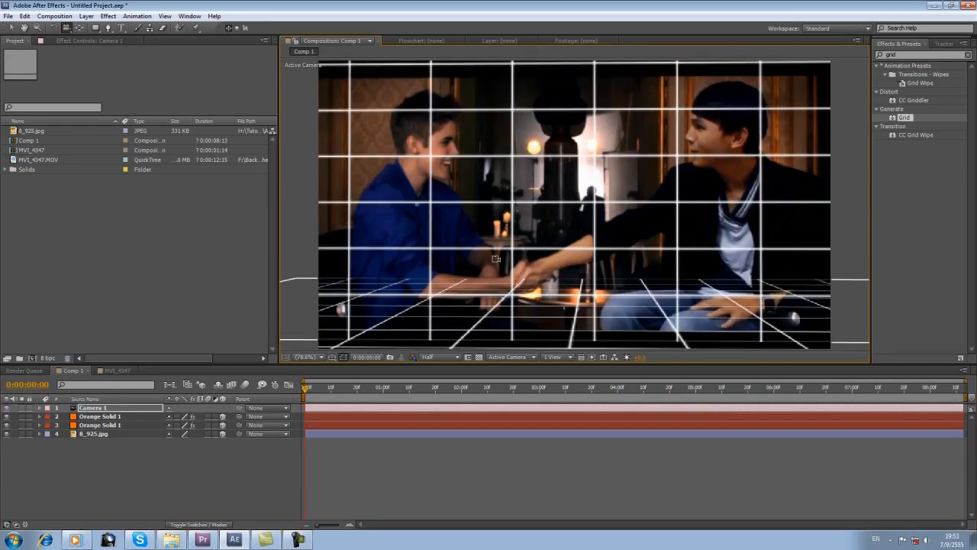
{"action": "left_click_drag", "start_coordinate": [504, 266], "coordinate": [524, 281]}
{"action": "key", "text": "v"}
- Inspect the grid solids in Comp 1, then switch to the MVI_4347 composition and play back its corridor grids
{"action": "left_click", "coordinate": [342, 443]}
{"action": "left_click", "coordinate": [332, 418]}
{"action": "left_click", "coordinate": [330, 422]}
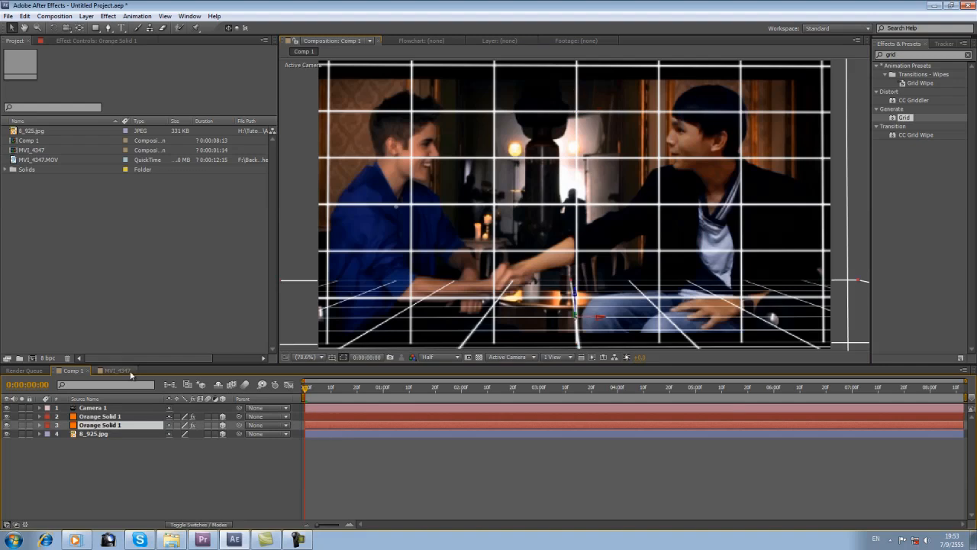
{"action": "left_click", "coordinate": [117, 370]}
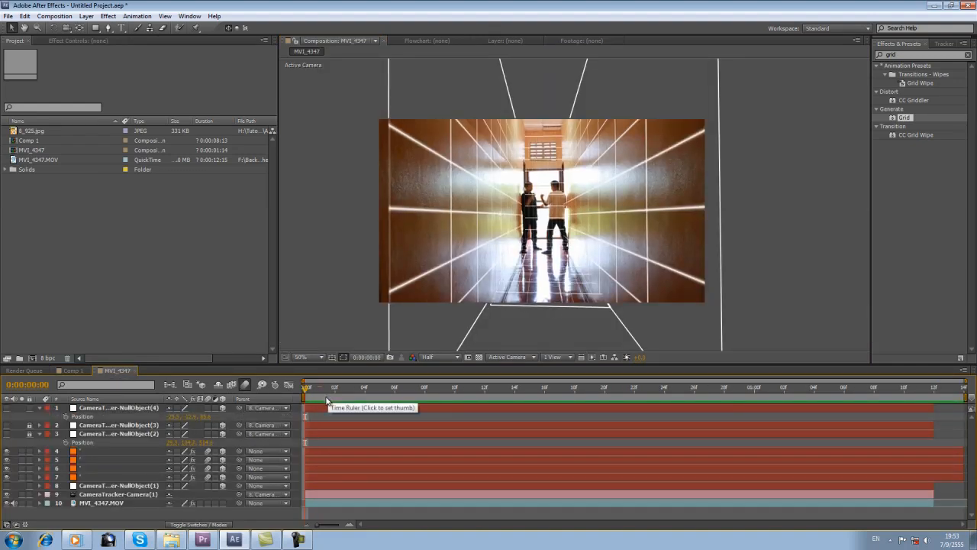
{"action": "key", "text": "space"}
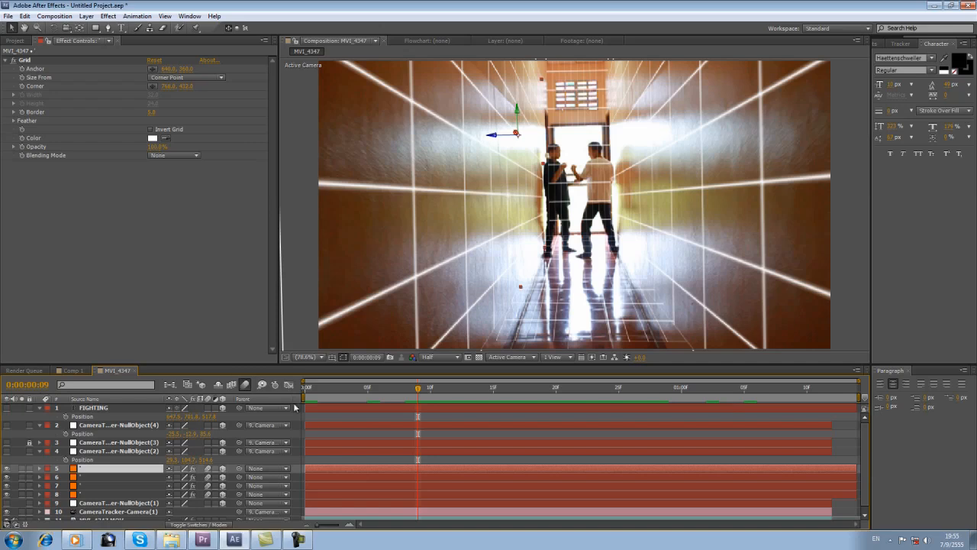
- Vary the Border thickness of the left wall's Grid effect, ending at 4.4, with the playhead at frame 5
{"action": "left_click", "coordinate": [14, 113]}
{"action": "left_click_drag", "start_coordinate": [40, 126], "coordinate": [158, 127]}
{"action": "key", "text": "ctrl+z"}
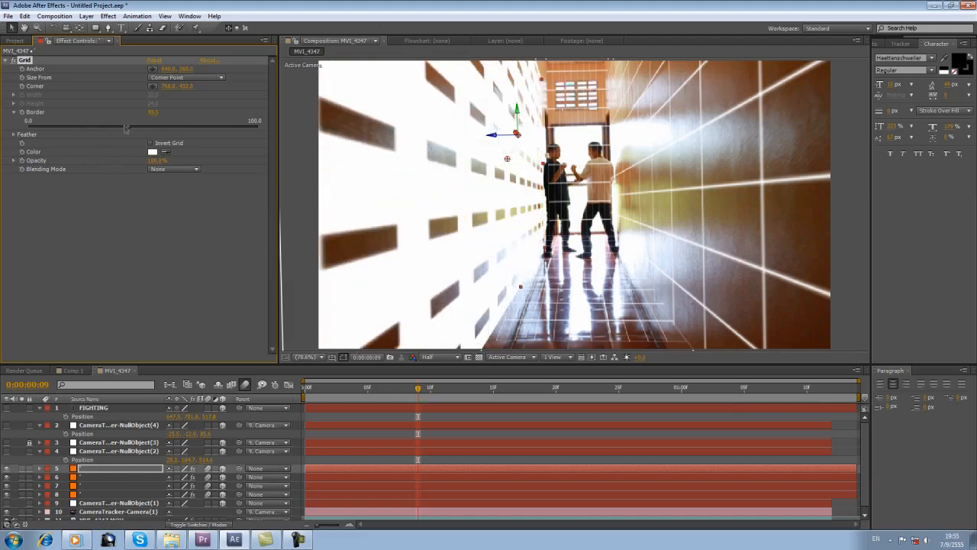
{"action": "left_click", "coordinate": [543, 389]}
{"action": "left_click_drag", "start_coordinate": [544, 390], "coordinate": [367, 390]}
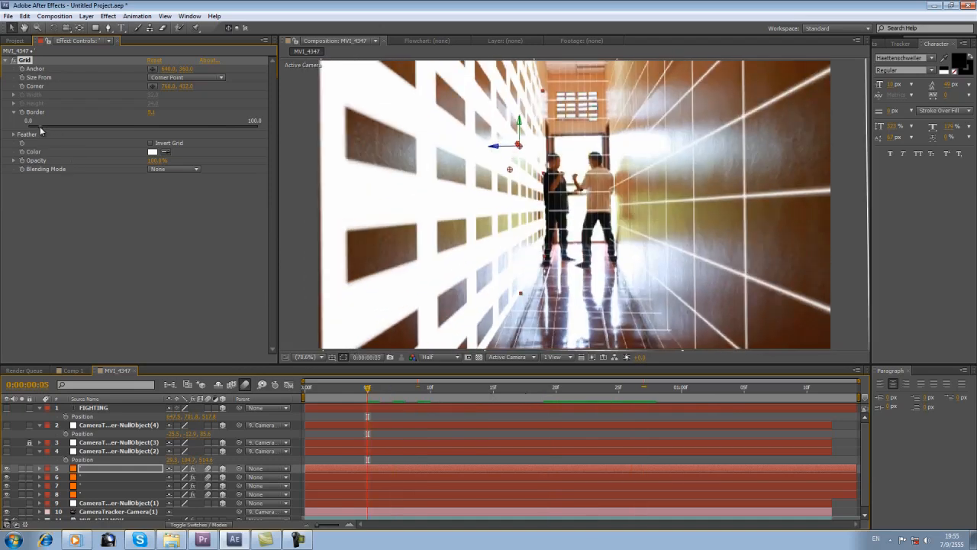
- Experiment with the Feather width and height of the left wall's grid, preview the result, and collapse the Feather settings
{"action": "left_click", "coordinate": [13, 133]}
{"action": "left_click", "coordinate": [22, 142]}
{"action": "left_click", "coordinate": [21, 166]}
{"action": "left_click_drag", "start_coordinate": [61, 157], "coordinate": [217, 157]}
{"action": "left_click_drag", "start_coordinate": [298, 162], "coordinate": [248, 178]}
{"action": "key", "text": "space"}
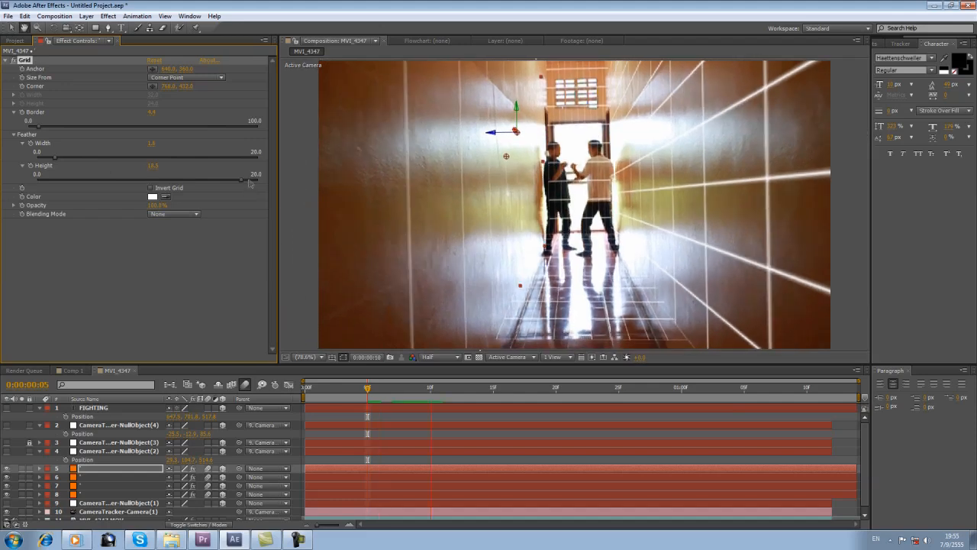
{"action": "left_click", "coordinate": [14, 135]}
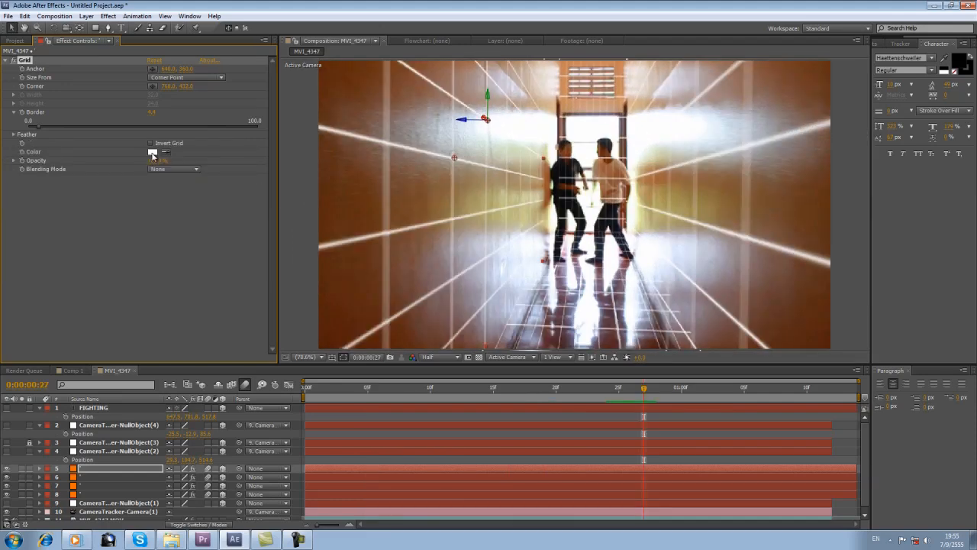
- Change the color of the left wall's grid to red
{"action": "left_click", "coordinate": [152, 153]}
{"action": "left_click", "coordinate": [392, 227]}
{"action": "left_click", "coordinate": [506, 175]}
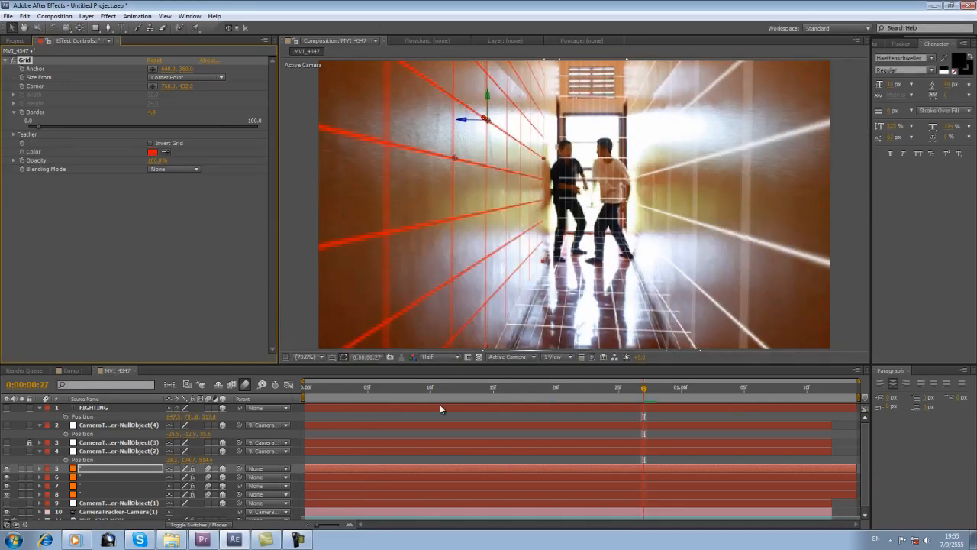
- Move to frame 8, change the right wall's grid color to blue, and select the next grid layer
{"action": "left_click", "coordinate": [405, 389]}
{"action": "left_click", "coordinate": [83, 477]}
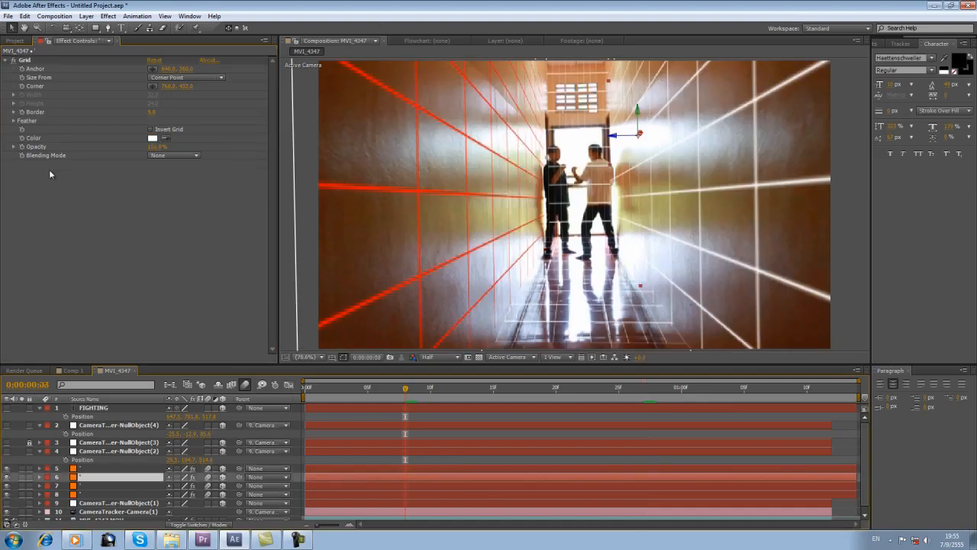
{"action": "left_click", "coordinate": [153, 137]}
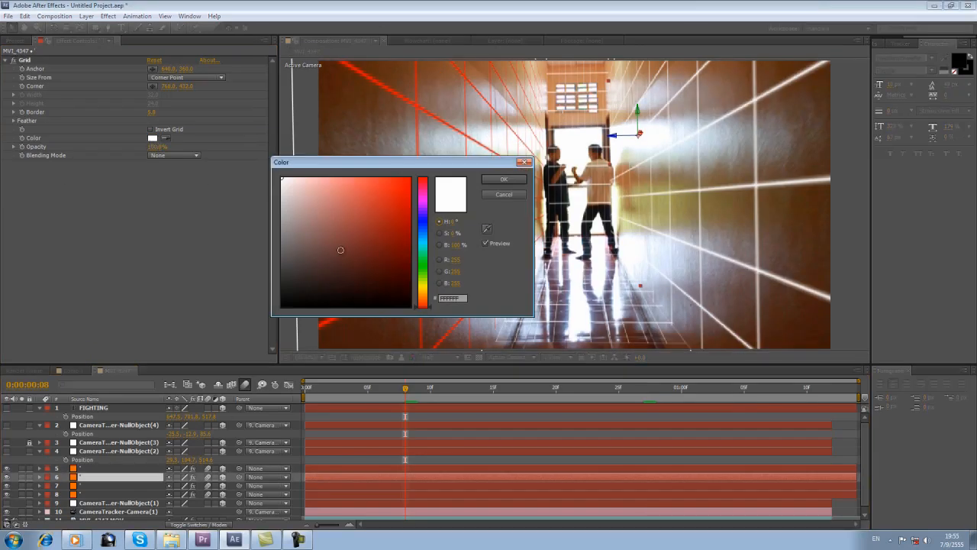
{"action": "left_click", "coordinate": [423, 223]}
{"action": "left_click", "coordinate": [406, 185]}
{"action": "left_click", "coordinate": [504, 179]}
{"action": "left_click", "coordinate": [92, 486]}
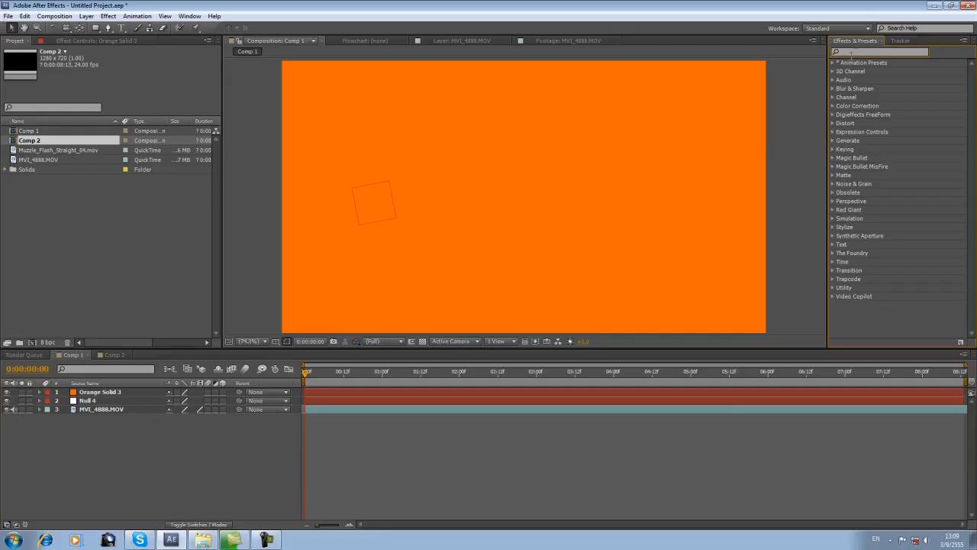
- Apply the Grid effect to Orange Solid 3 in the gun composition and parent the solid to Null 4
{"action": "type", "text": "grid"}
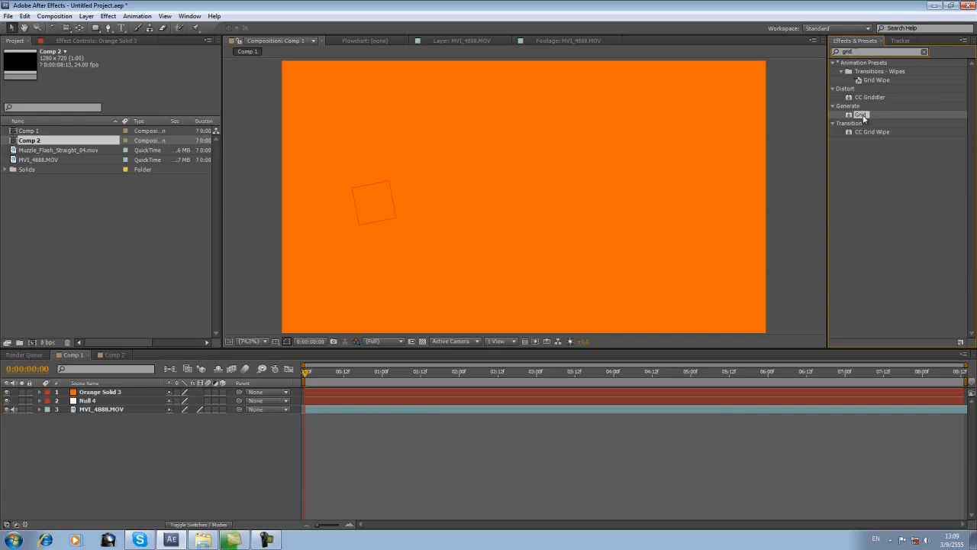
{"action": "left_click_drag", "start_coordinate": [860, 115], "coordinate": [371, 391]}
{"action": "left_click", "coordinate": [382, 434]}
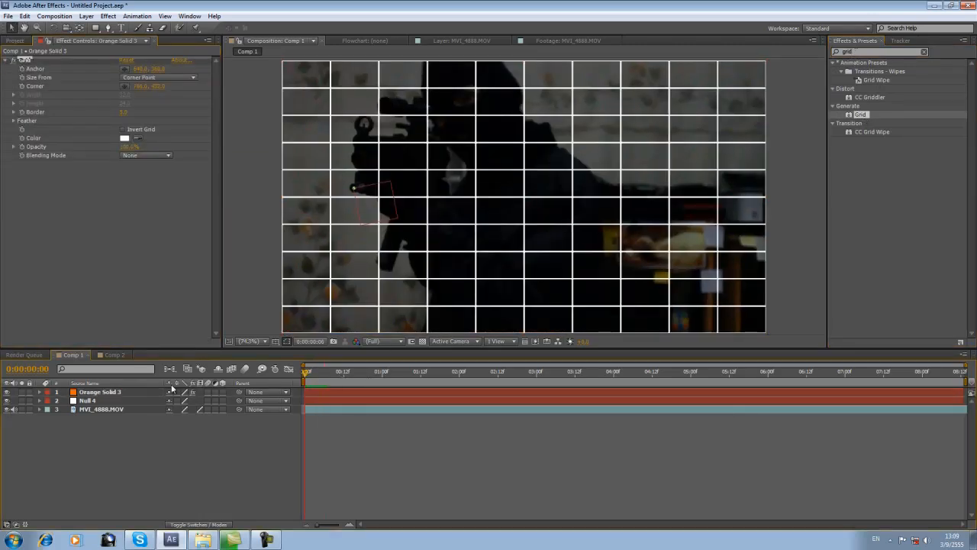
{"action": "left_click_drag", "start_coordinate": [239, 391], "coordinate": [92, 400]}
- Play and scrub through Comp 1 to check how the grid follows the gun, then return to the first frame
{"action": "key", "text": "space"}
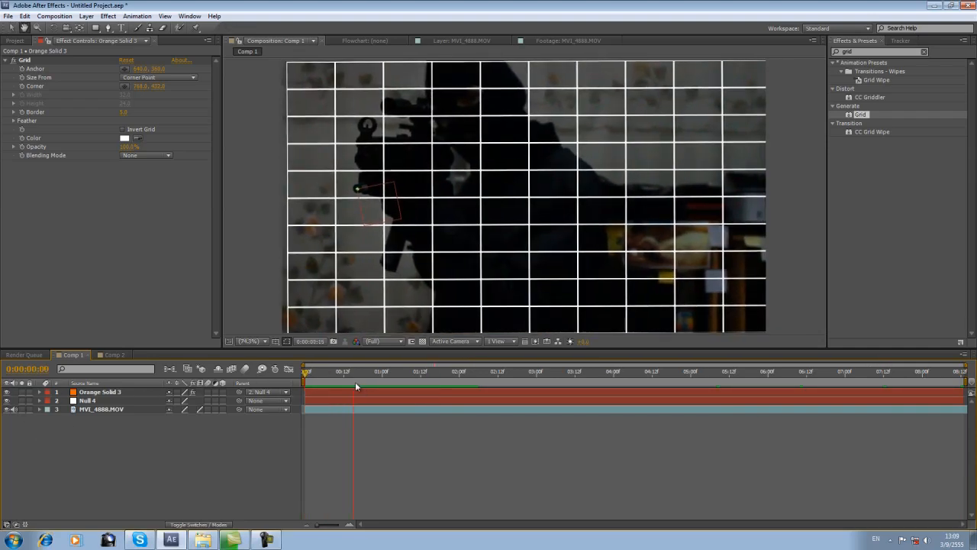
{"action": "left_click", "coordinate": [349, 391]}
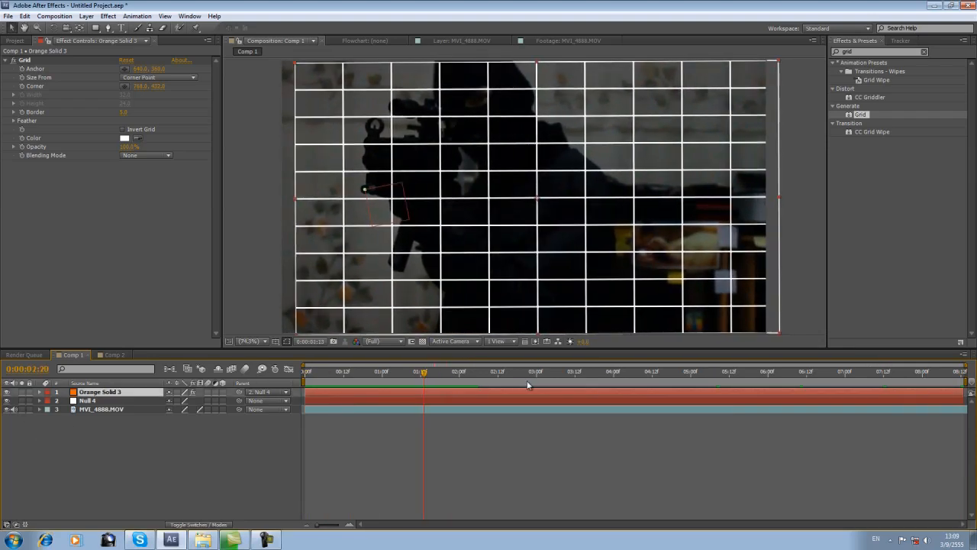
{"action": "key", "text": "space"}
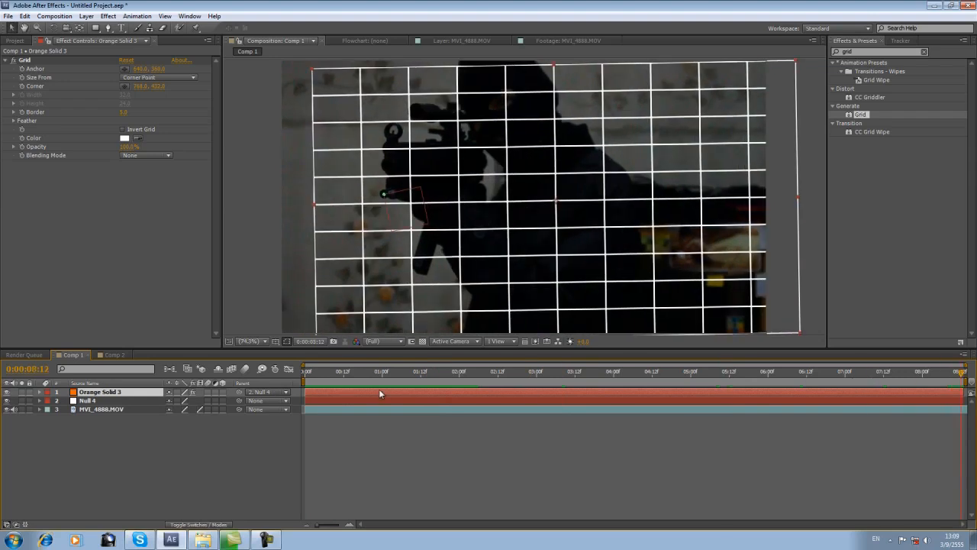
{"action": "key", "text": "space"}
{"action": "key", "text": "Home"}
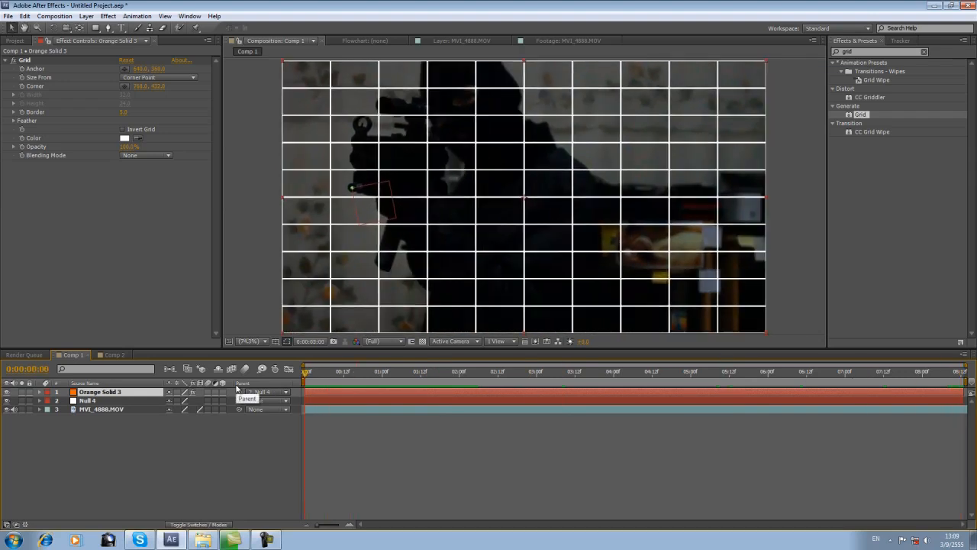
- Turn Orange Solid 3 and Null 4 into 3D layers
{"action": "left_click", "coordinate": [320, 456]}
{"action": "left_click", "coordinate": [223, 392]}
{"action": "left_click", "coordinate": [223, 400]}
- Start keyframing Null 4's Scale, Orientation, X Rotation and Y Rotation at the first frame
{"action": "left_click", "coordinate": [82, 401]}
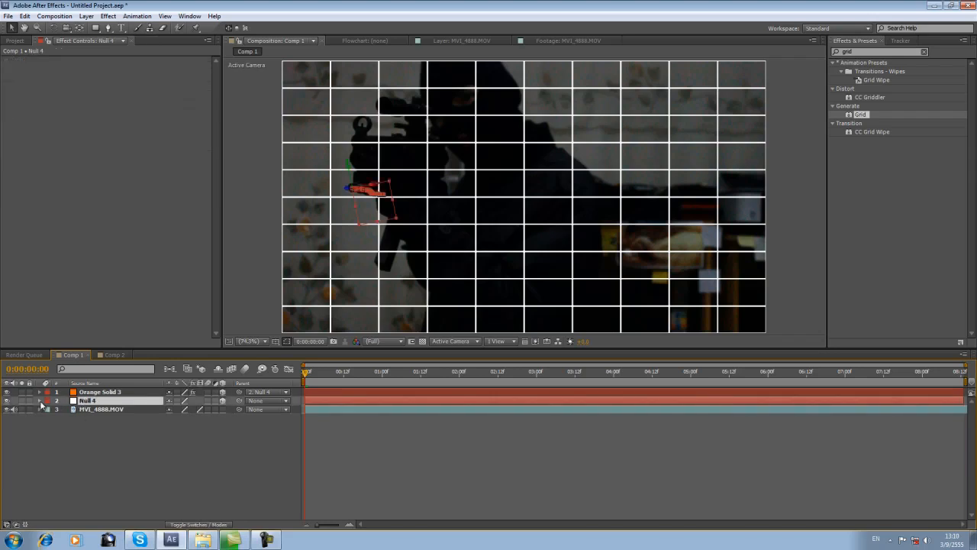
{"action": "left_click", "coordinate": [40, 401]}
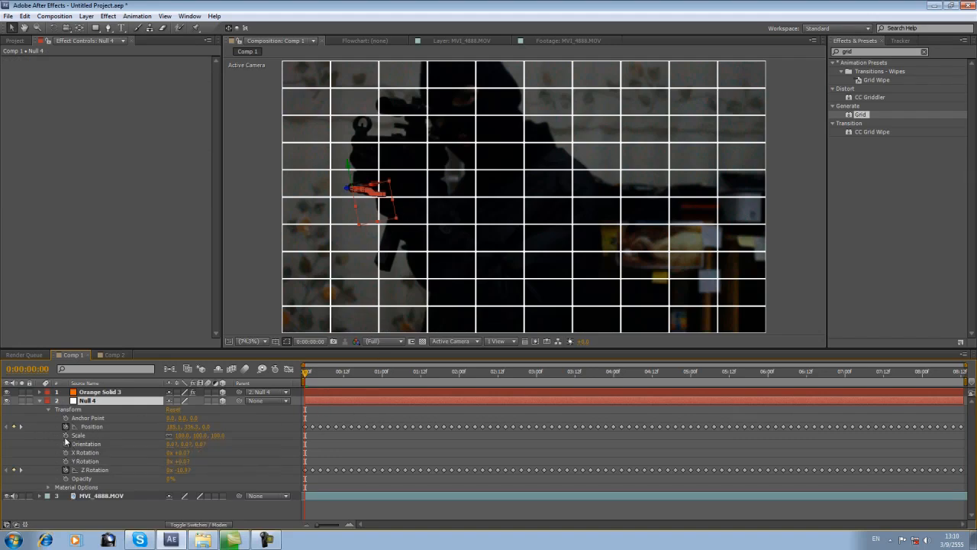
{"action": "left_click_drag", "start_coordinate": [66, 435], "coordinate": [65, 462]}
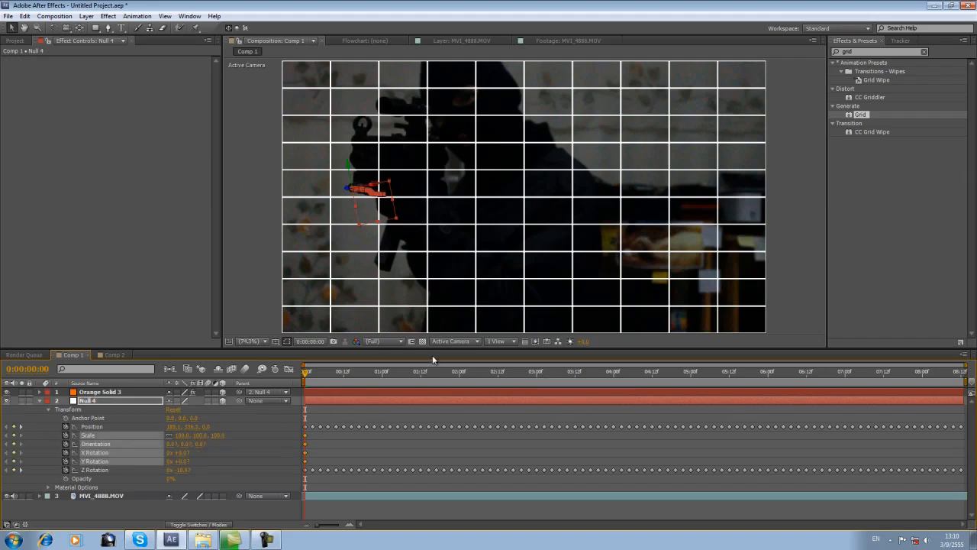
- Compare the gun's angle at the first and last frames, and rotate Null 4 slightly at the last frame to keyframe its Orientation
{"action": "left_click", "coordinate": [961, 373]}
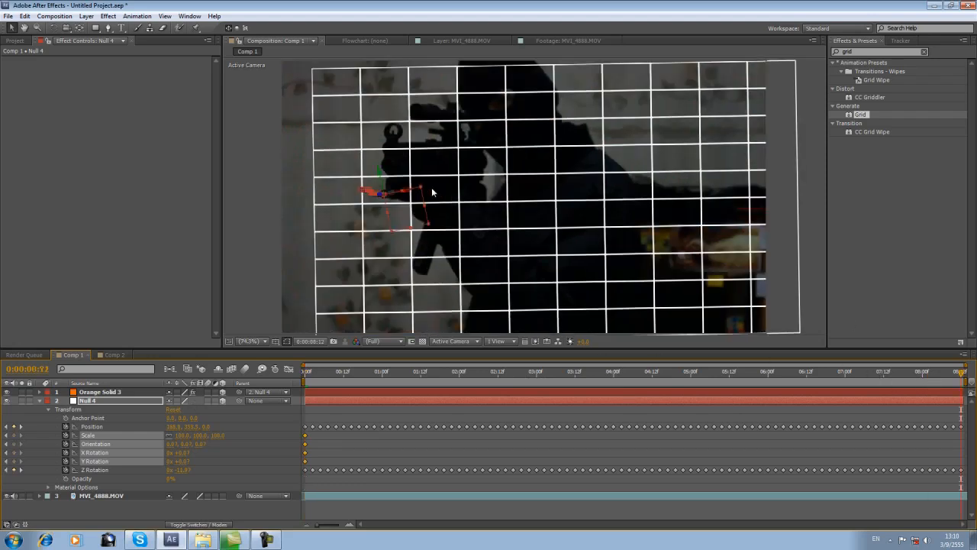
{"action": "key", "text": "Home"}
{"action": "key", "text": "End"}
{"action": "left_click", "coordinate": [53, 28]}
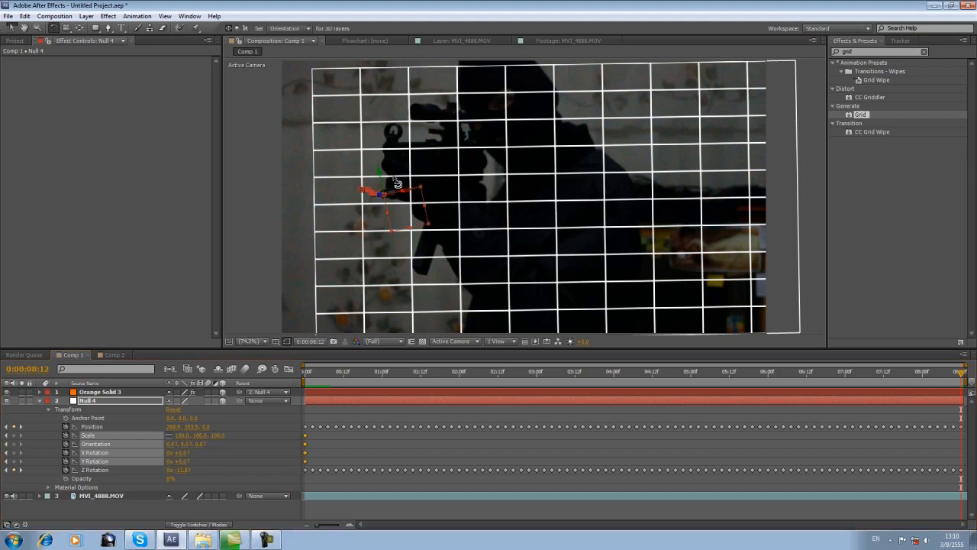
{"action": "left_click_drag", "start_coordinate": [381, 173], "coordinate": [380, 178]}
- Play and scrub through the composition to check the null's rotation against the gun
{"action": "key", "text": "space"}
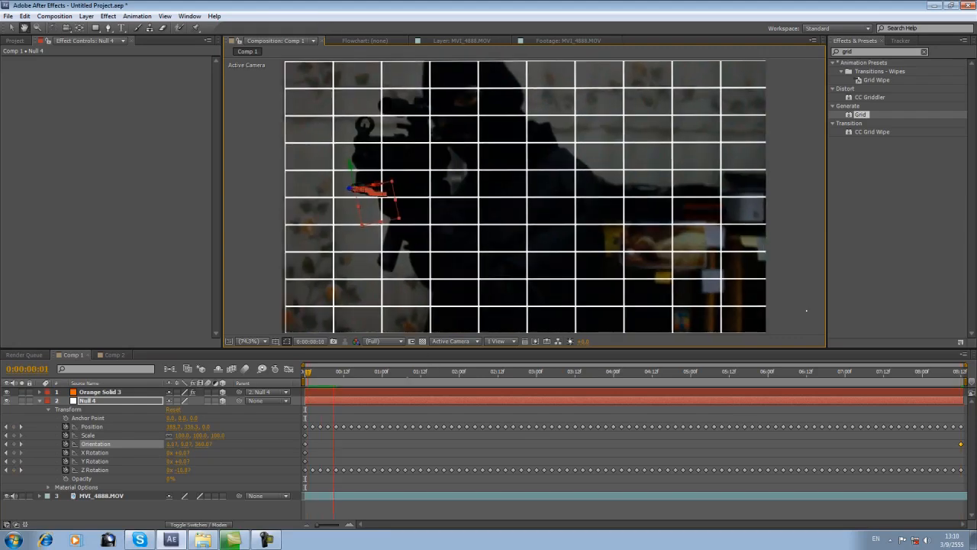
{"action": "left_click_drag", "start_coordinate": [448, 373], "coordinate": [962, 378]}
{"action": "key", "text": "space"}
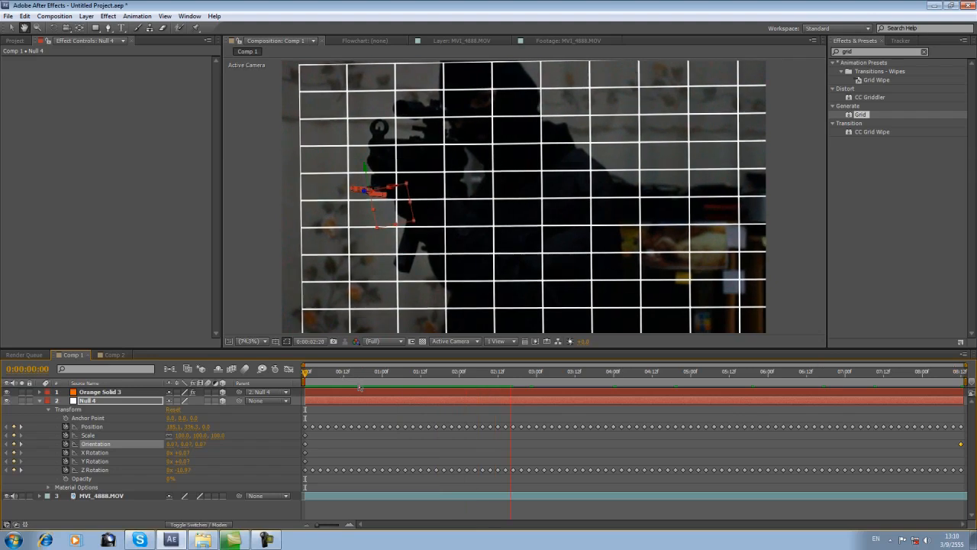
- At the last frame, rotate Null 4 further to a Y orientation of about 19° so the grid turns with the gun
{"action": "key", "text": "w"}
{"action": "left_click_drag", "start_coordinate": [765, 387], "coordinate": [963, 386]}
{"action": "left_click_drag", "start_coordinate": [388, 182], "coordinate": [379, 181]}
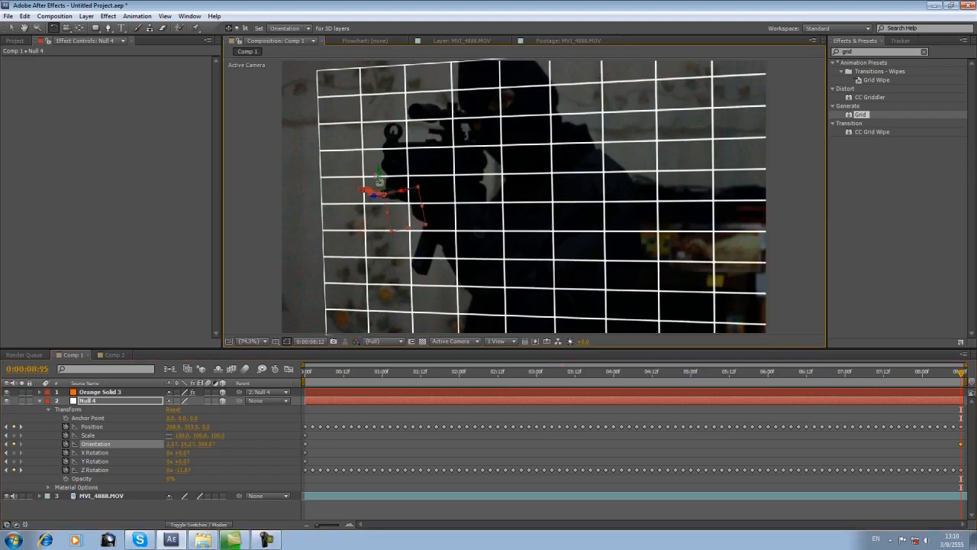
- Preview the grid's movement with the gun, and delete the Orange Solid 3 grid layer
{"action": "key", "text": "space"}
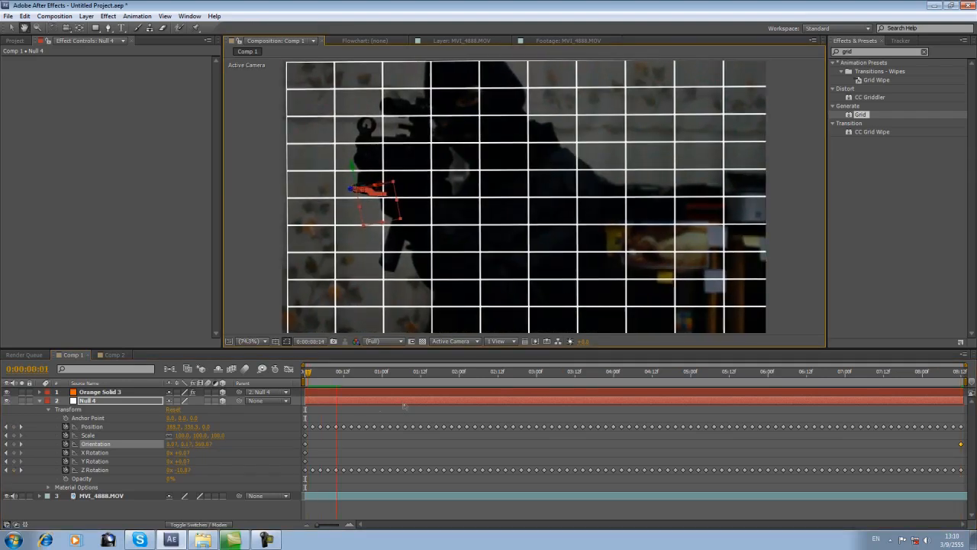
{"action": "key", "text": "space"}
{"action": "left_click", "coordinate": [328, 391]}
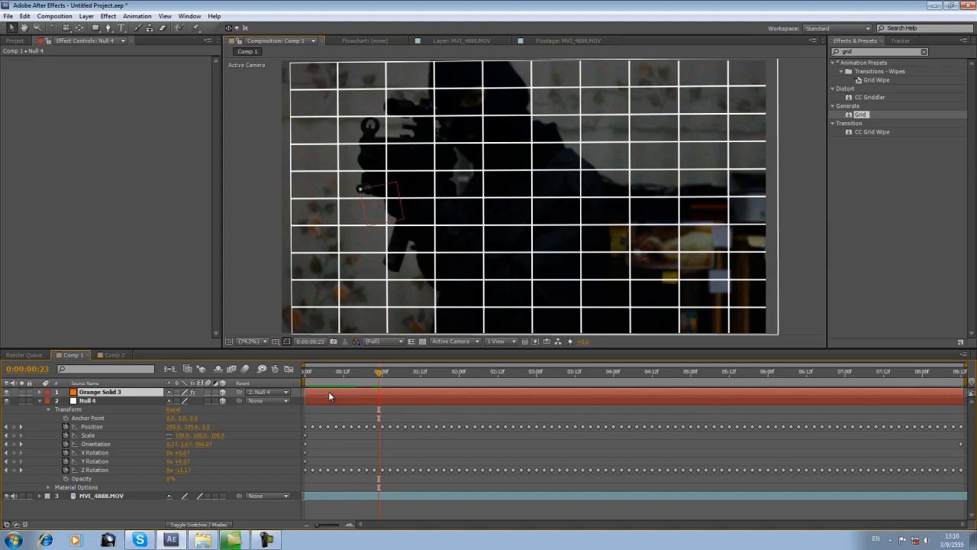
{"action": "key", "text": "s"}
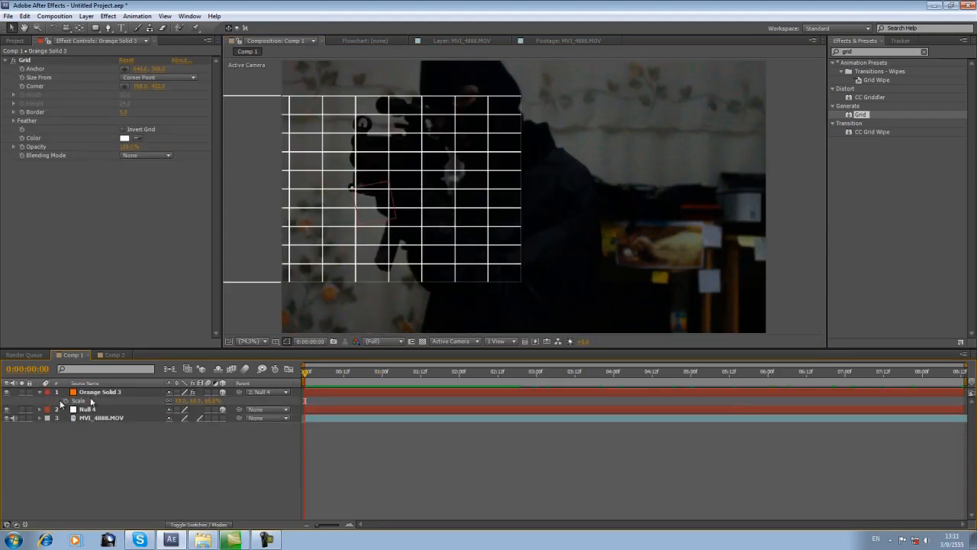
{"action": "left_click", "coordinate": [90, 393]}
{"action": "key", "text": "Delete"}
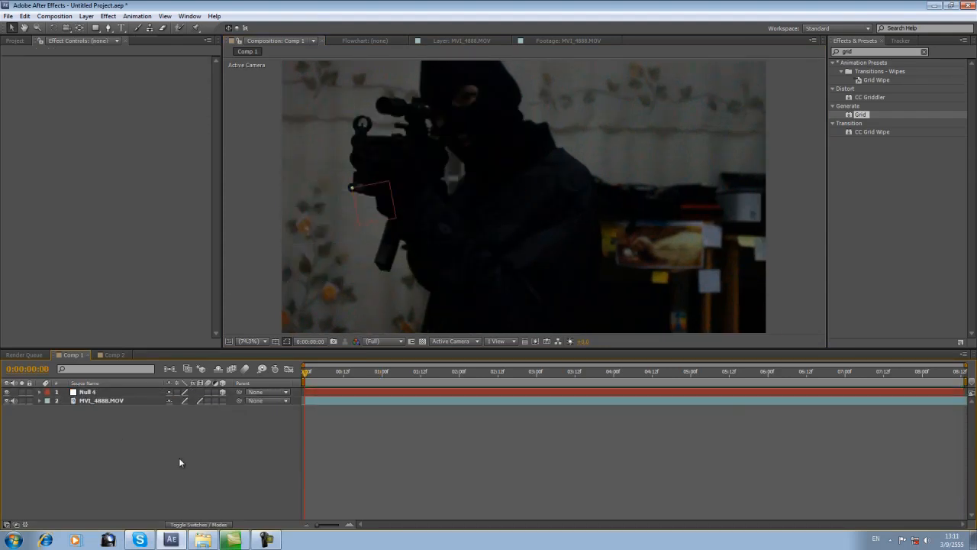
- Return to the first frame, open Muzzle_Flash_Straight_04.mov from the project footage and play through it to examine the flash
{"action": "key", "text": "space"}
{"action": "left_click", "coordinate": [15, 40]}
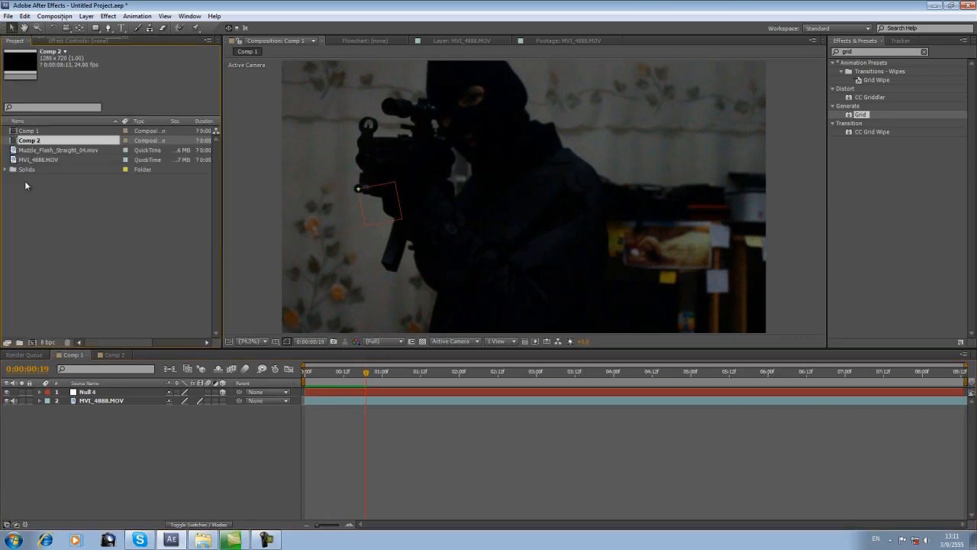
{"action": "left_click", "coordinate": [47, 196]}
{"action": "left_click_drag", "start_coordinate": [319, 376], "coordinate": [280, 374]}
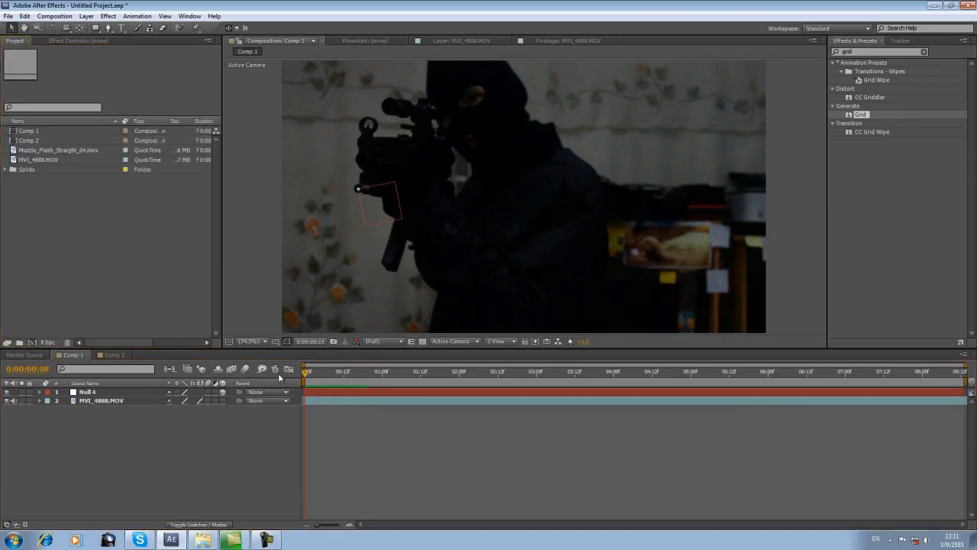
{"action": "double_click", "coordinate": [14, 151]}
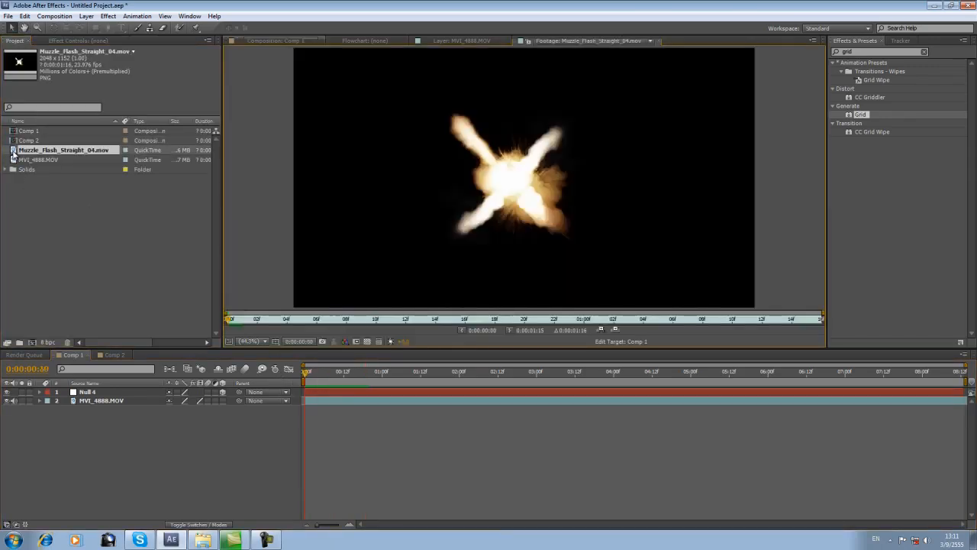
{"action": "key", "text": "space"}
{"action": "left_click", "coordinate": [252, 322]}
{"action": "mouse_move", "coordinate": [251, 326]}
{"action": "left_mouse_down"}
{"action": "mouse_move", "coordinate": [202, 316]}
{"action": "mouse_move", "coordinate": [229, 326]}
{"action": "left_mouse_up"}
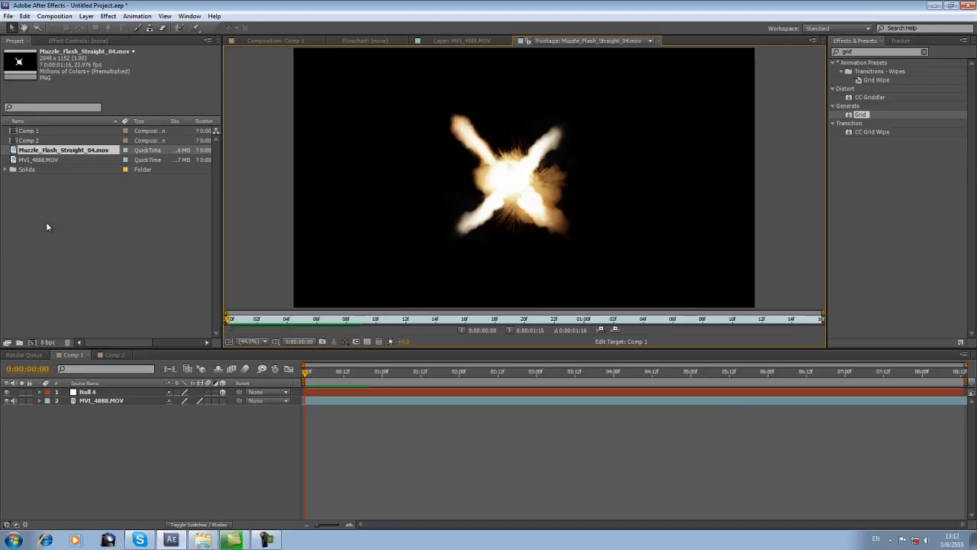
- Add Muzzle_Flash_Straight_04.mov above Null 4 at the first frame, and lock Null 4 and MVI_4888.MOV
{"action": "left_click", "coordinate": [46, 226]}
{"action": "left_click", "coordinate": [32, 151]}
{"action": "left_click_drag", "start_coordinate": [32, 151], "coordinate": [69, 392]}
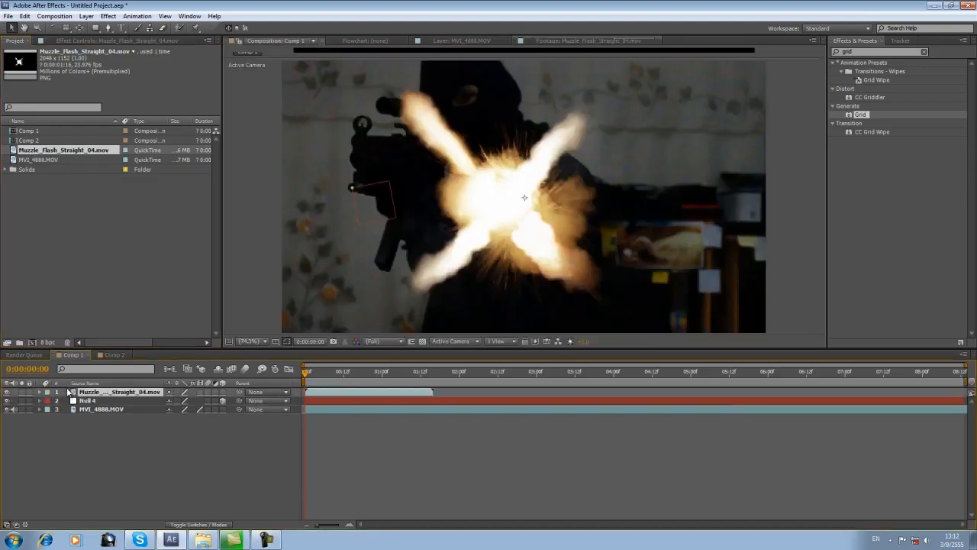
{"action": "left_click_drag", "start_coordinate": [29, 403], "coordinate": [32, 418]}
- Time-stretch the muzzle flash layer to span nearly the whole composition, and preview its speed
{"action": "right_click", "coordinate": [344, 393]}
{"action": "mouse_move", "coordinate": [419, 116]}
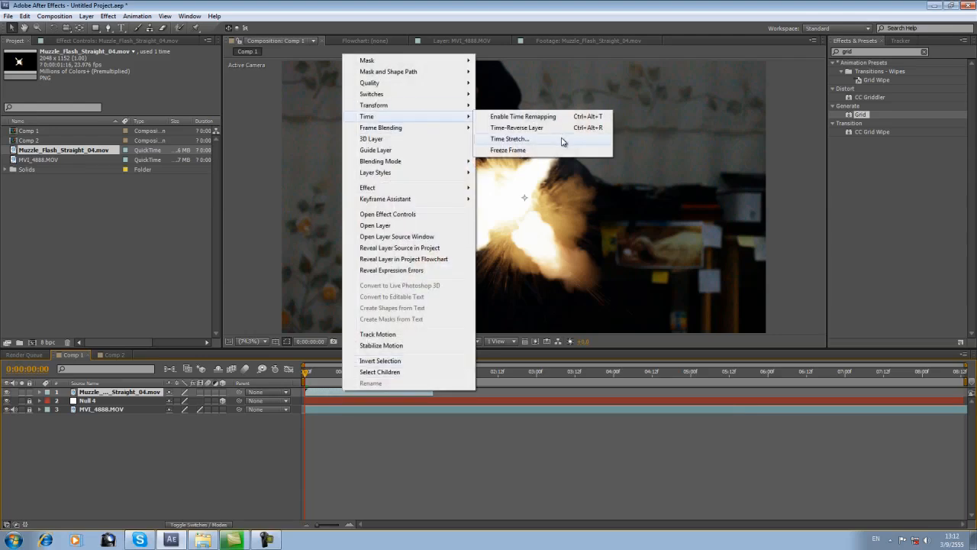
{"action": "left_click", "coordinate": [562, 138]}
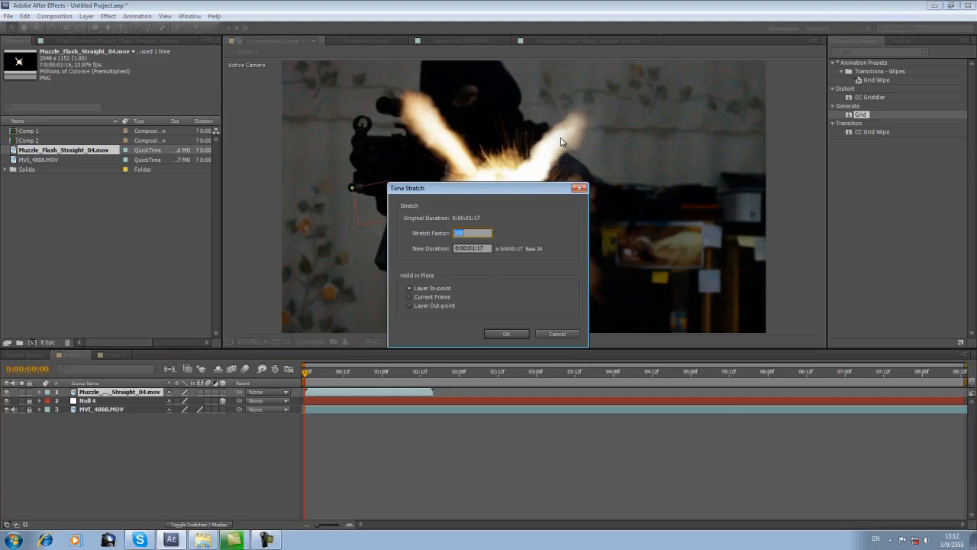
{"action": "type", "text": "50"}
{"action": "key", "text": "Return"}
{"action": "key", "text": "space"}
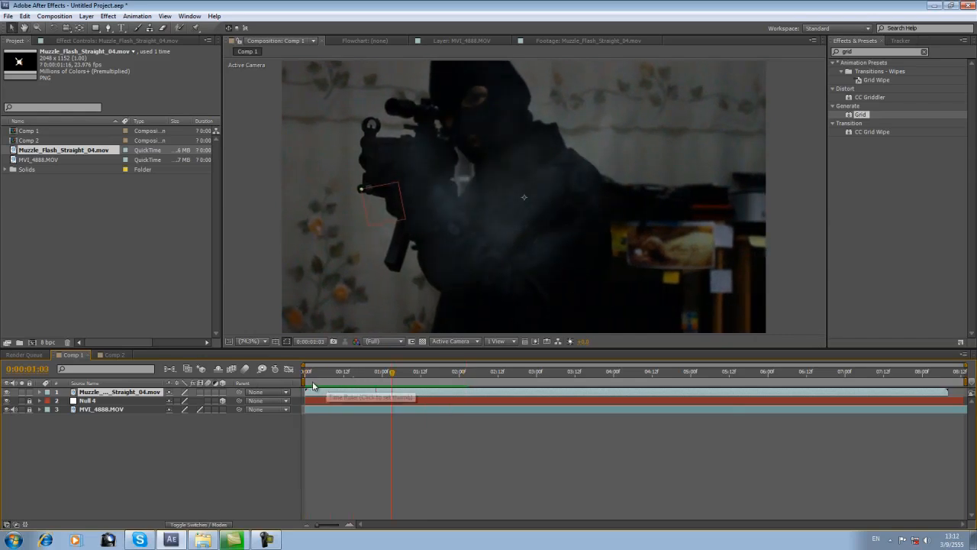
- Set the muzzle flash layer's time stretch factor to 2000 and preview the slowed flash
{"action": "right_click", "coordinate": [320, 392]}
{"action": "mouse_move", "coordinate": [373, 122]}
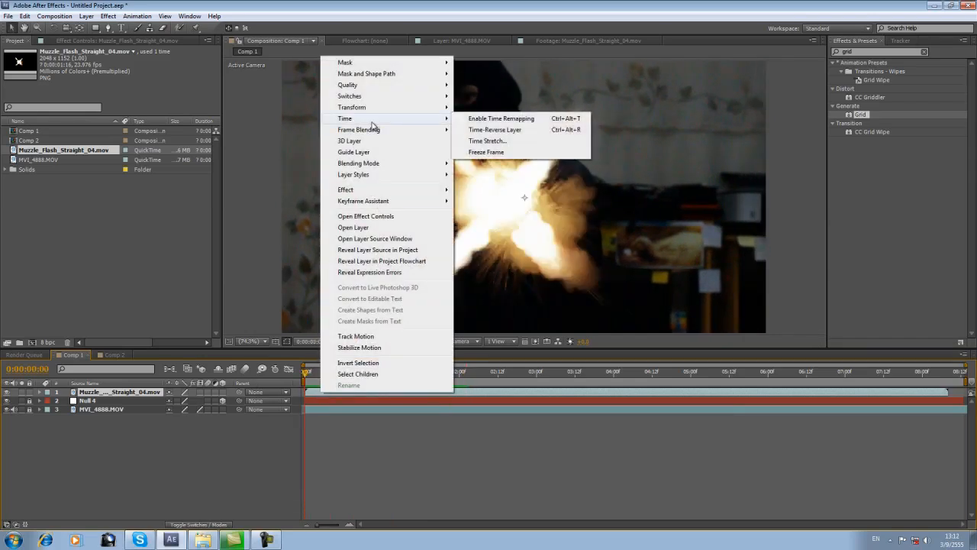
{"action": "left_click", "coordinate": [487, 141]}
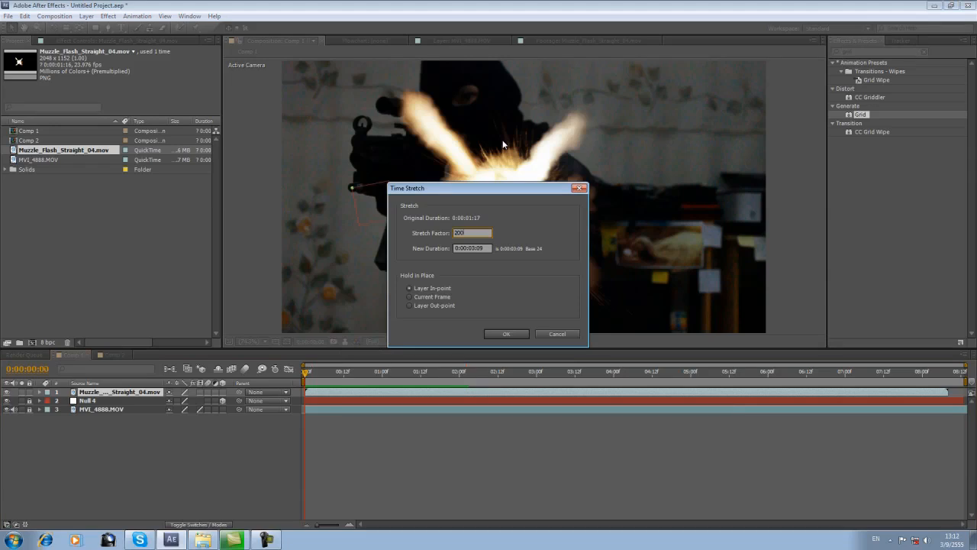
{"action": "key", "text": "Return"}
{"action": "key", "text": "KP_0"}
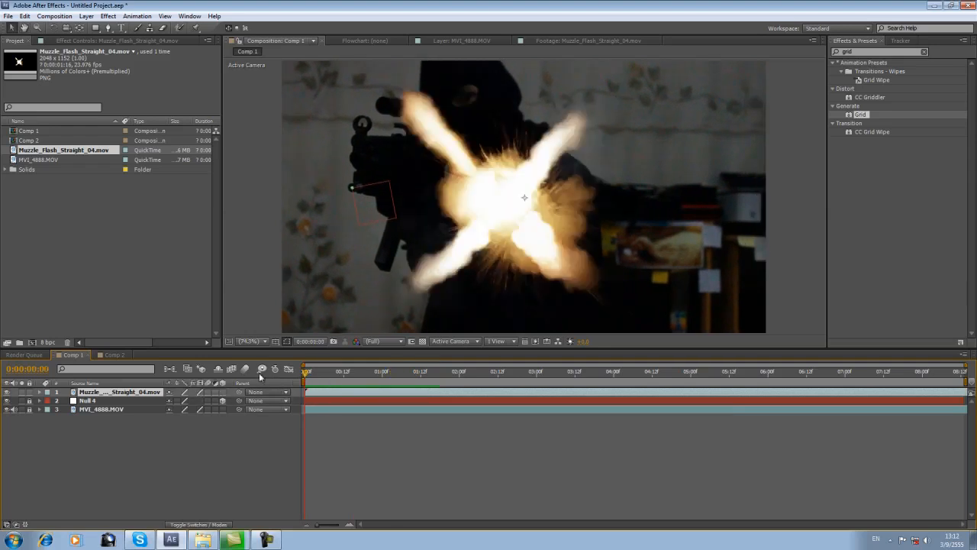
- Enable frame blending for the composition and play through the slowed muzzle flash
{"action": "left_click", "coordinate": [231, 369]}
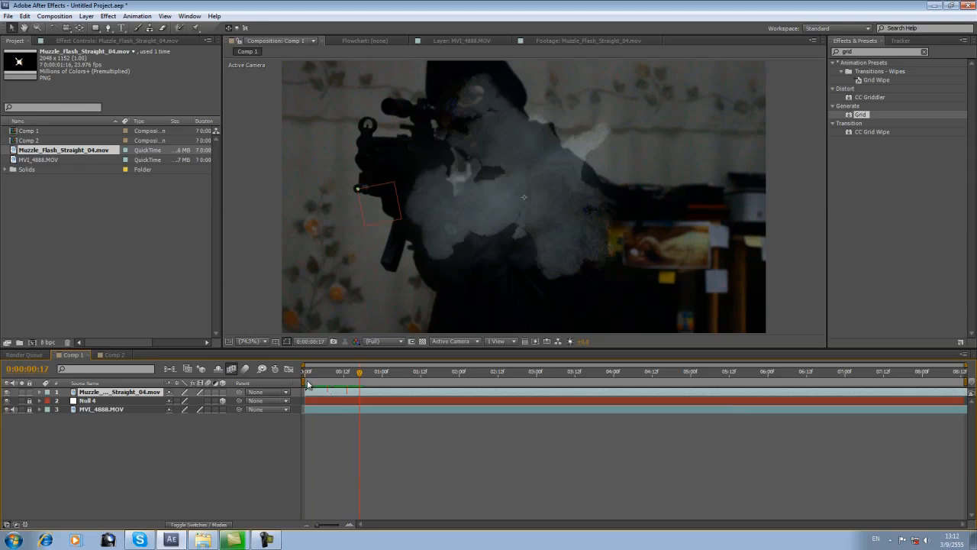
{"action": "key", "text": "space"}
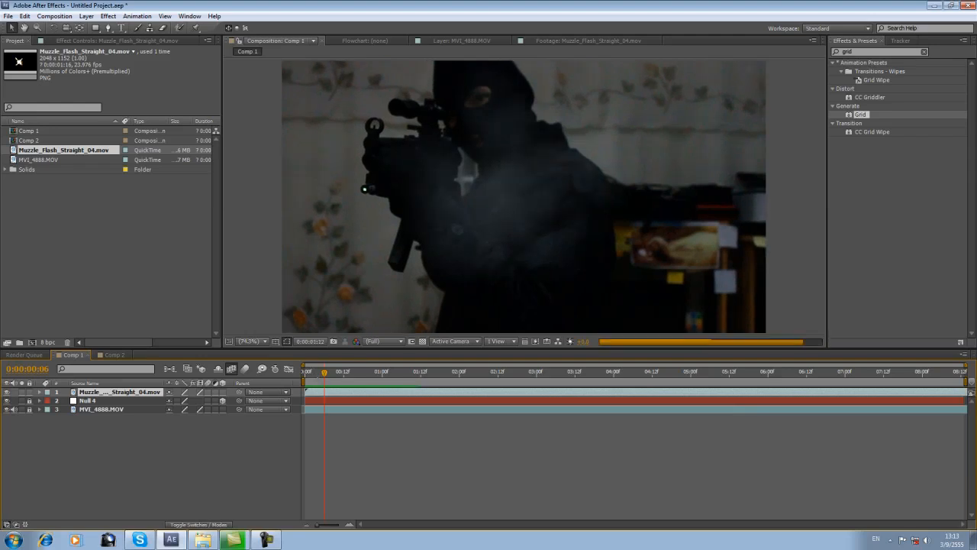
{"action": "mouse_move", "coordinate": [325, 377]}
{"action": "left_mouse_down"}
{"action": "mouse_move", "coordinate": [380, 379]}
{"action": "mouse_move", "coordinate": [309, 378]}
{"action": "mouse_move", "coordinate": [336, 379]}
{"action": "left_mouse_up"}
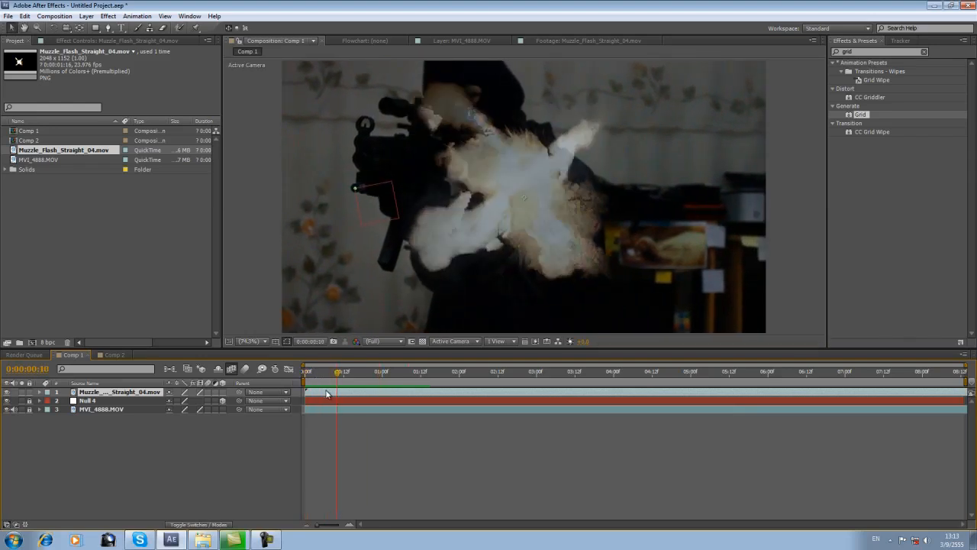
- Set the muzzle flash layer's time stretch factor to 1000 and scrub through the composition to check the timing
{"action": "right_click", "coordinate": [329, 392]}
{"action": "mouse_move", "coordinate": [390, 119]}
{"action": "left_click", "coordinate": [527, 139]}
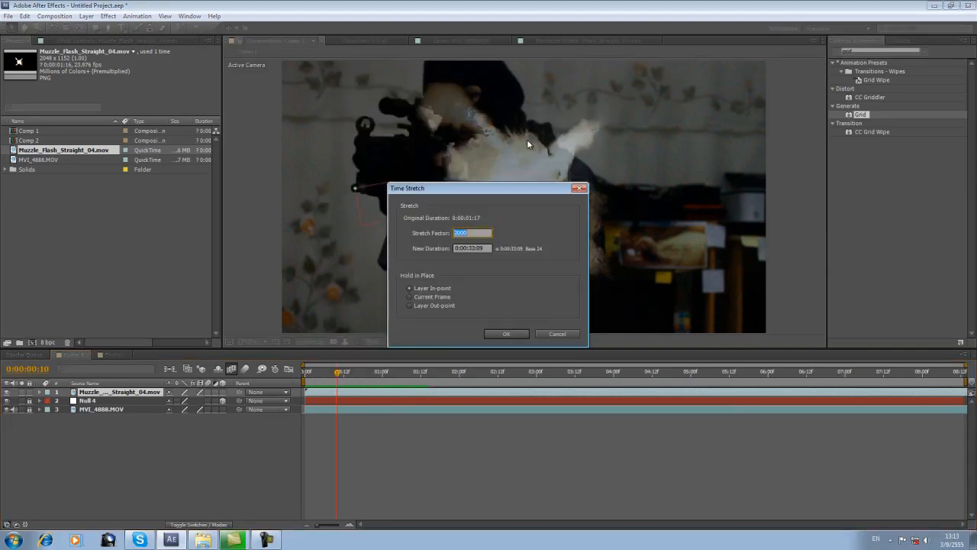
{"action": "type", "text": "1000"}
{"action": "key", "text": "Return"}
{"action": "left_click_drag", "start_coordinate": [438, 379], "coordinate": [589, 379]}
{"action": "left_click_drag", "start_coordinate": [659, 375], "coordinate": [304, 375]}
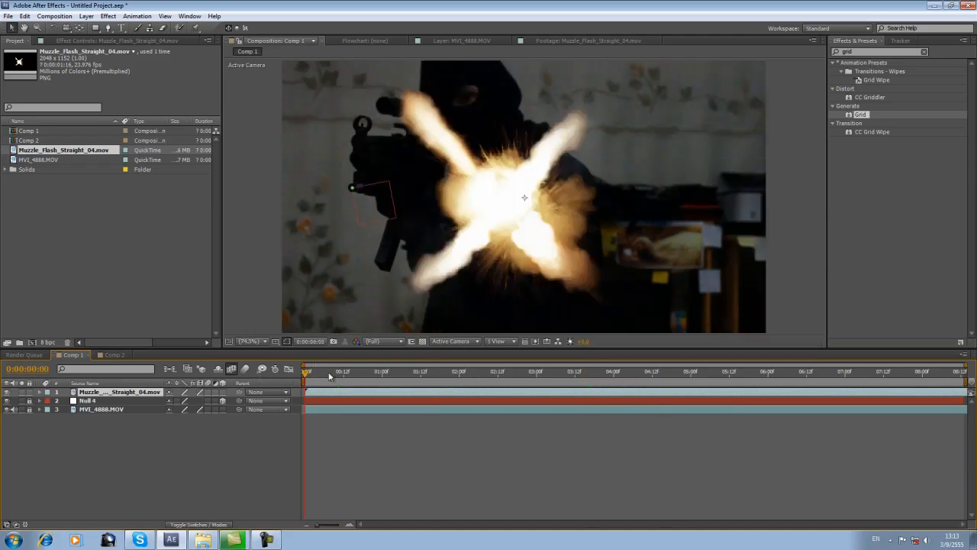
- Make the muzzle flash a 3D layer and parent it to Null 4
{"action": "left_click", "coordinate": [222, 391]}
{"action": "left_click", "coordinate": [222, 400]}
{"action": "left_click_drag", "start_coordinate": [240, 392], "coordinate": [95, 402]}
- Move the muzzle flash over the front of the gun and preview how it follows the weapon
{"action": "left_click_drag", "start_coordinate": [503, 253], "coordinate": [400, 230]}
{"action": "scroll", "coordinate": [400, 230], "scroll_direction": "down", "scroll_amount": 1}
{"action": "key", "text": "space"}
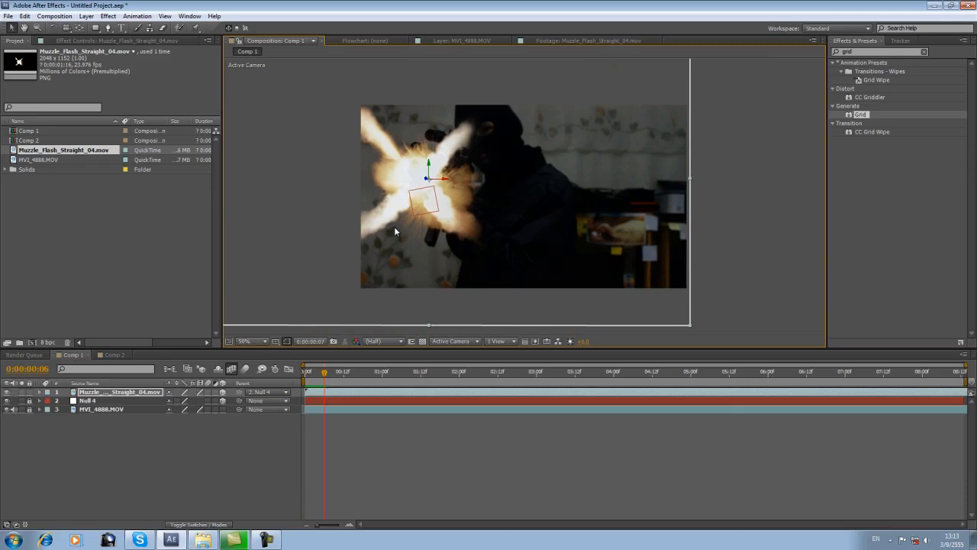
{"action": "scroll", "coordinate": [394, 229], "scroll_direction": "up", "scroll_amount": 1}
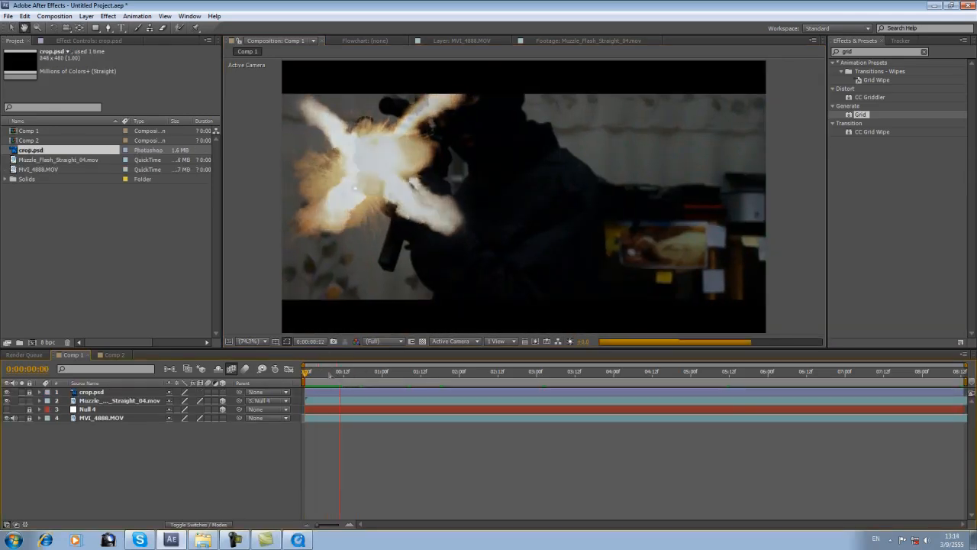
- Scrub back to the first frame and set the muzzle flash layer's blending mode to Screen
{"action": "key", "text": "space"}
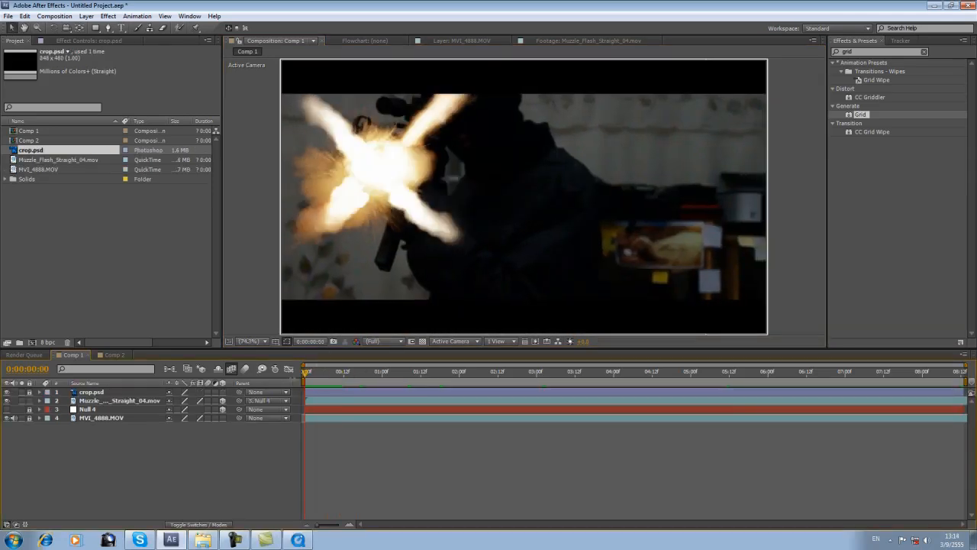
{"action": "left_click", "coordinate": [373, 375]}
{"action": "left_click_drag", "start_coordinate": [324, 377], "coordinate": [305, 378]}
{"action": "right_click", "coordinate": [315, 399]}
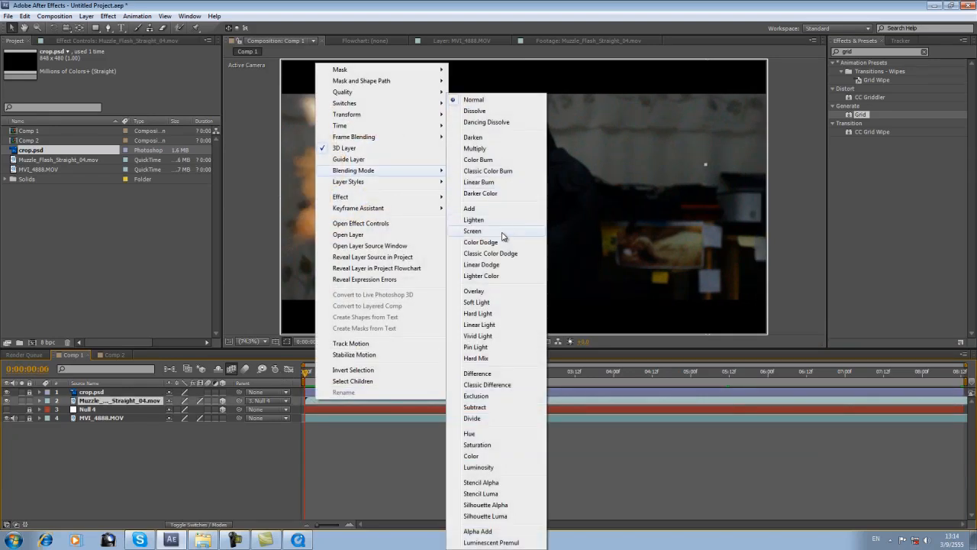
{"action": "left_click", "coordinate": [501, 236]}
{"action": "left_click", "coordinate": [373, 462]}
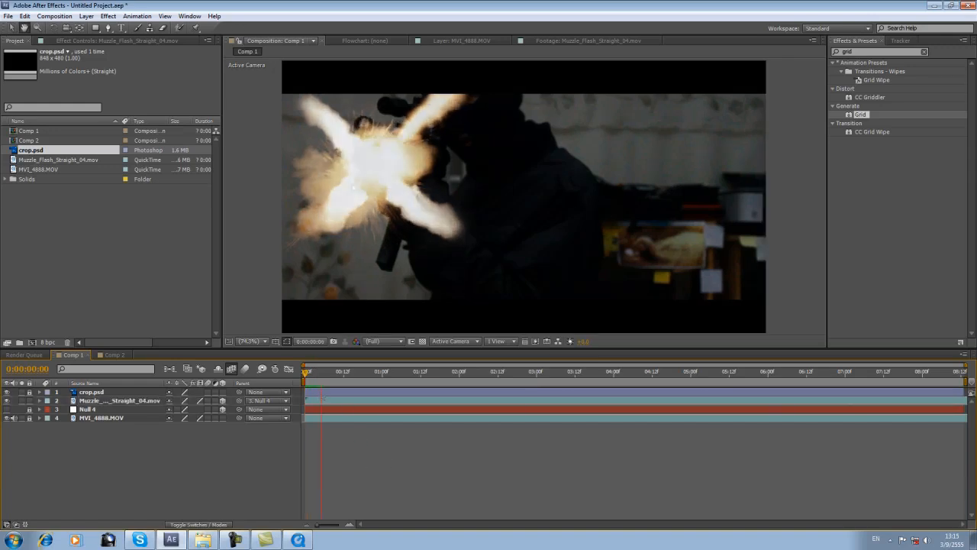
- Create a comp-size orange solid with color FF6C00
{"action": "right_click", "coordinate": [143, 472]}
{"action": "mouse_move", "coordinate": [202, 380]}
{"action": "left_click", "coordinate": [356, 405]}
{"action": "left_click", "coordinate": [834, 293]}
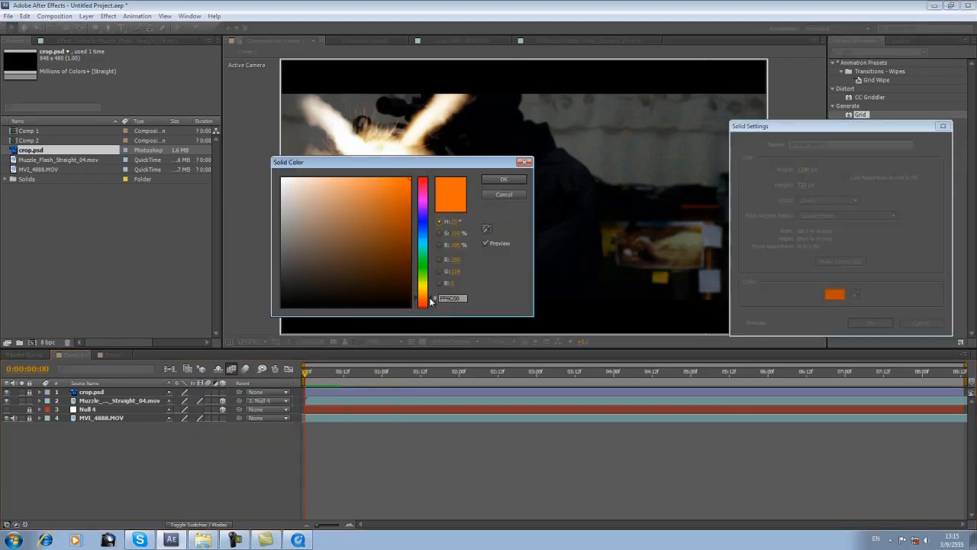
{"action": "left_click", "coordinate": [502, 179]}
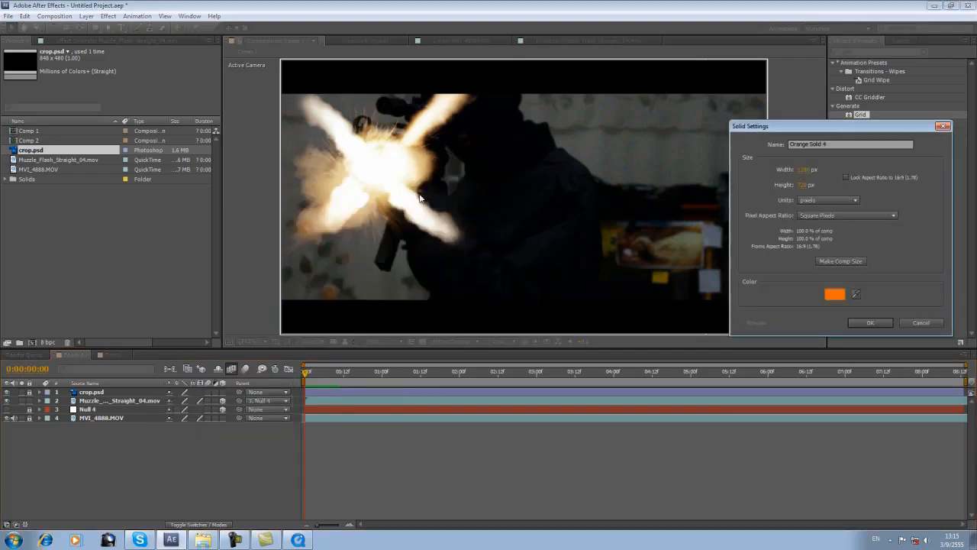
{"action": "left_click", "coordinate": [872, 323]}
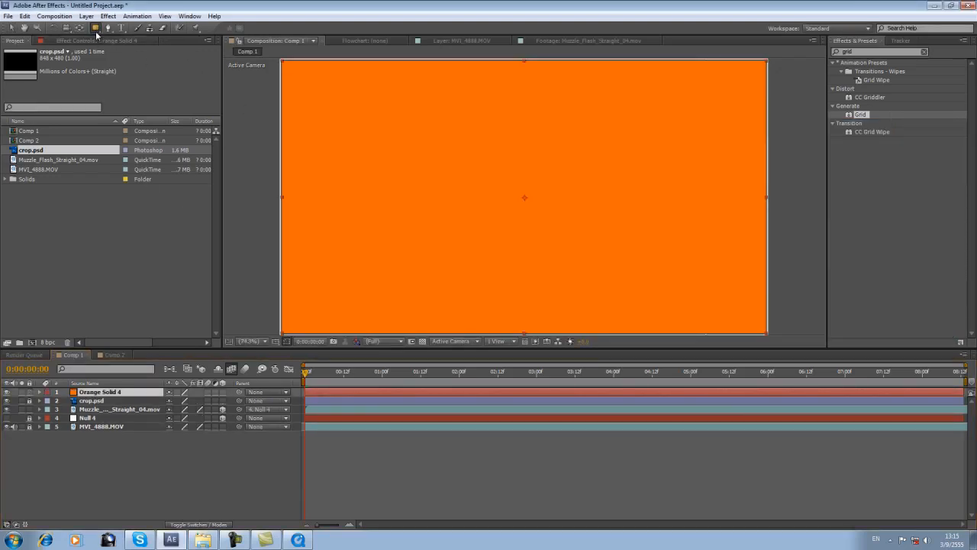
- Draw a small circular mask near the middle of Orange Solid 4 and place the layer below crop.psd
{"action": "left_click_drag", "start_coordinate": [495, 176], "coordinate": [549, 229]}
{"action": "key", "text": "v"}
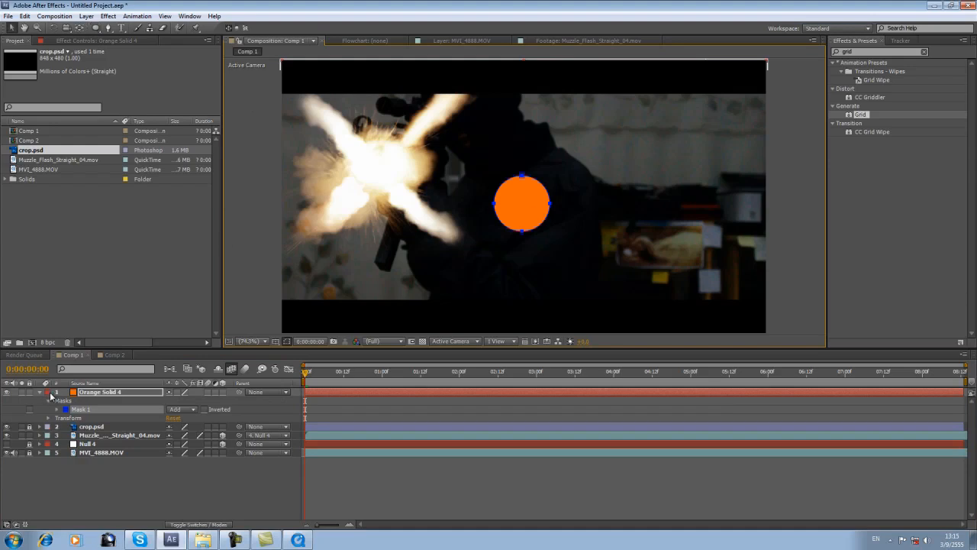
{"action": "left_click_drag", "start_coordinate": [93, 393], "coordinate": [58, 432]}
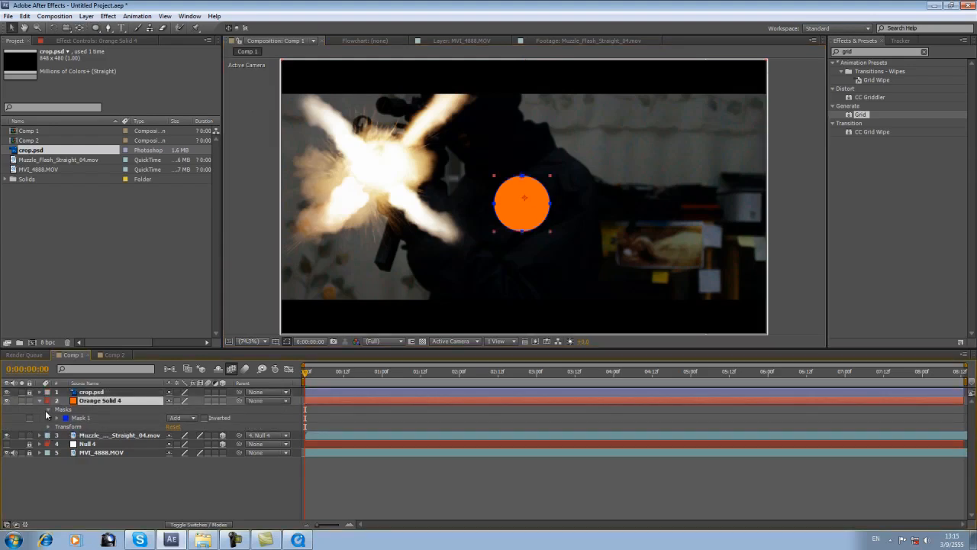
- Set the feather of Orange Solid 4's circular mask to about 155 pixels
{"action": "left_click", "coordinate": [57, 417]}
{"action": "mouse_move", "coordinate": [177, 436]}
{"action": "left_mouse_down"}
{"action": "mouse_move", "coordinate": [208, 436]}
{"action": "mouse_move", "coordinate": [191, 439]}
{"action": "left_mouse_up"}
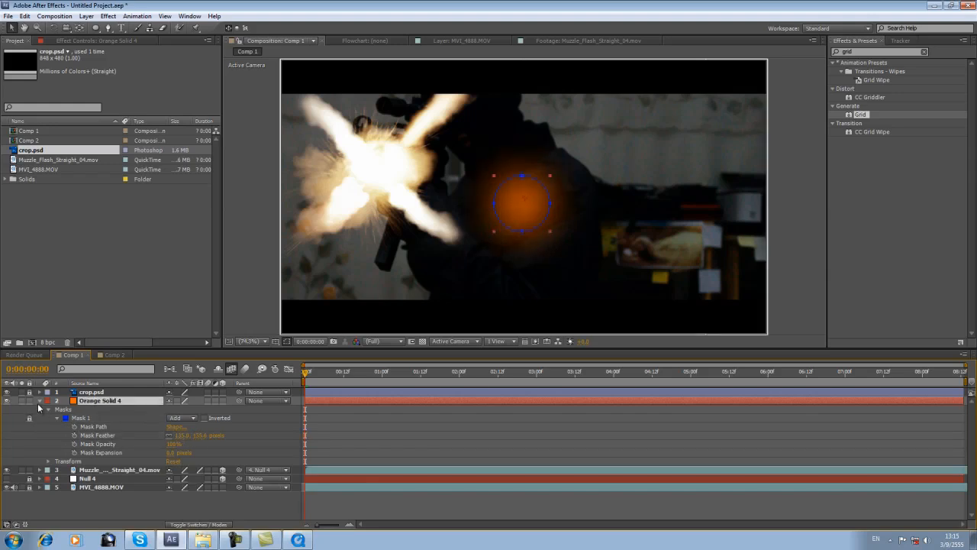
{"action": "left_click", "coordinate": [39, 401]}
{"action": "left_click", "coordinate": [288, 440]}
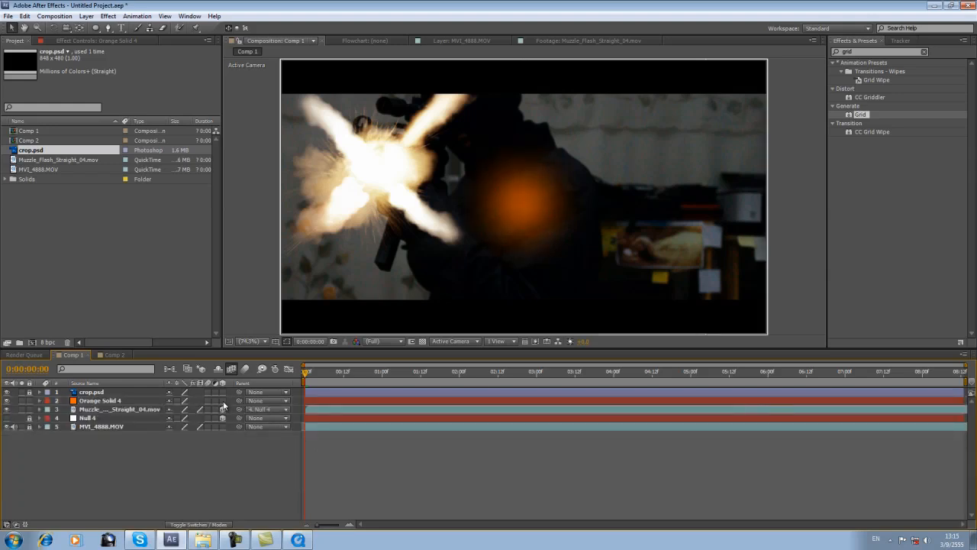
- Make Orange Solid 4 a 3D layer and scale it to about 182%
{"action": "left_click", "coordinate": [317, 401]}
{"action": "key", "text": "s"}
{"action": "left_click_drag", "start_coordinate": [181, 410], "coordinate": [343, 400]}
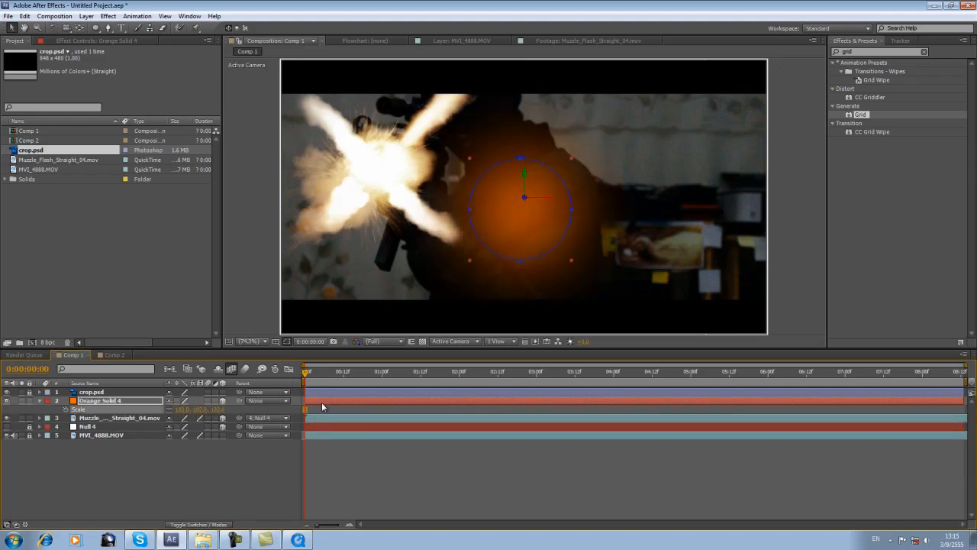
- Set Orange Solid 4's blending mode to Screen and move the glow over the center of the muzzle flash
{"action": "right_click", "coordinate": [322, 400]}
{"action": "mouse_move", "coordinate": [393, 176]}
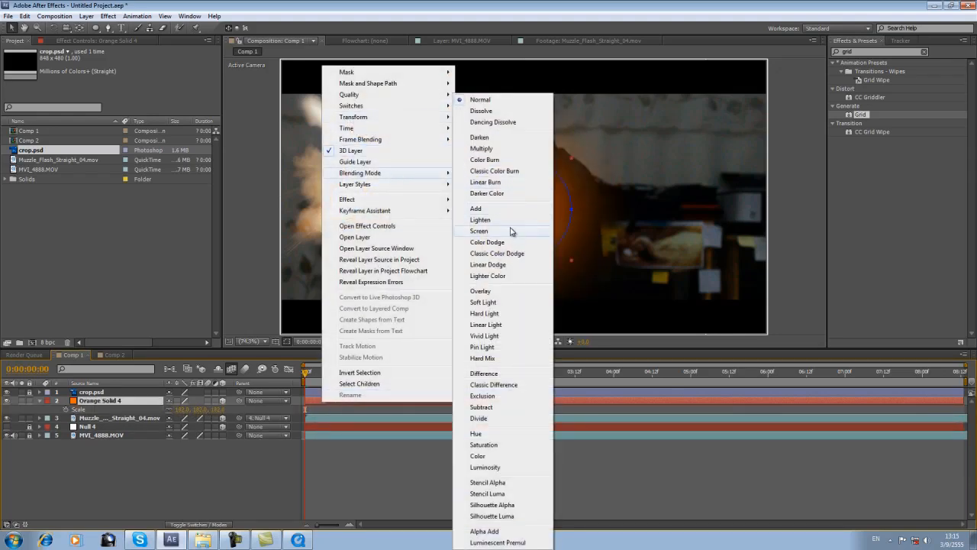
{"action": "left_click", "coordinate": [511, 231]}
{"action": "left_click_drag", "start_coordinate": [533, 221], "coordinate": [392, 181]}
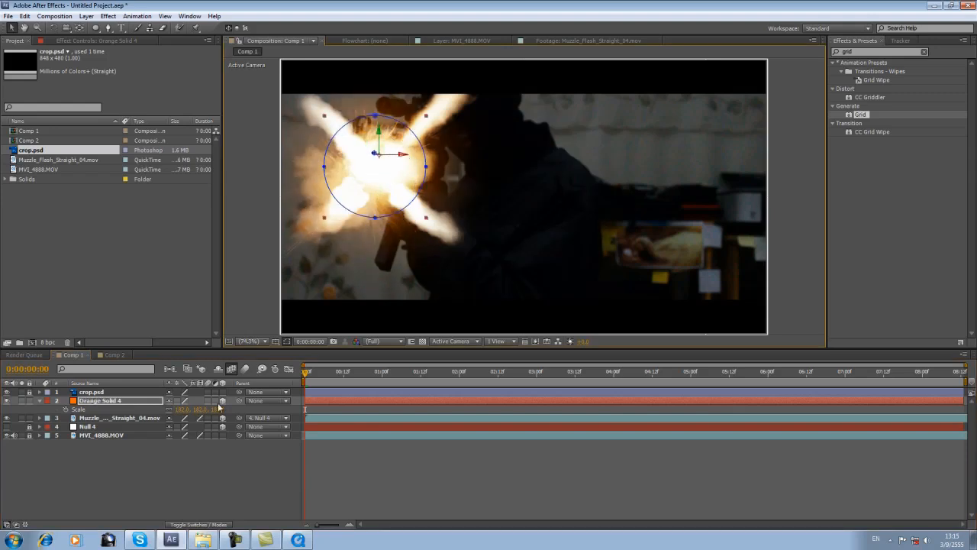
- Enlarge Orange Solid 4 to about 316%, re-center the glow over the muzzle flash and parent it to Null 4
{"action": "left_click_drag", "start_coordinate": [181, 410], "coordinate": [205, 412]}
{"action": "mouse_move", "coordinate": [352, 222]}
{"action": "left_mouse_down"}
{"action": "mouse_move", "coordinate": [369, 216]}
{"action": "mouse_move", "coordinate": [360, 218]}
{"action": "left_mouse_up"}
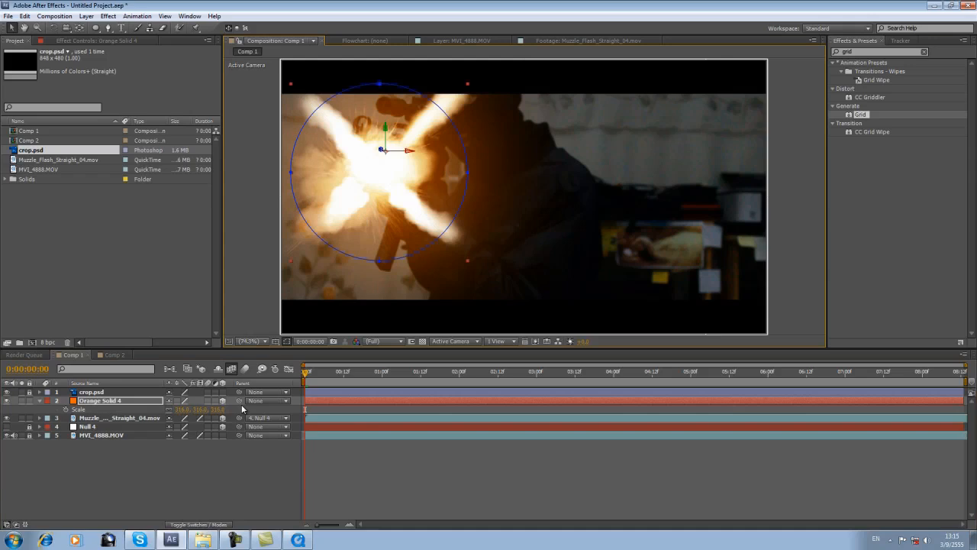
{"action": "left_click_drag", "start_coordinate": [239, 400], "coordinate": [88, 426]}
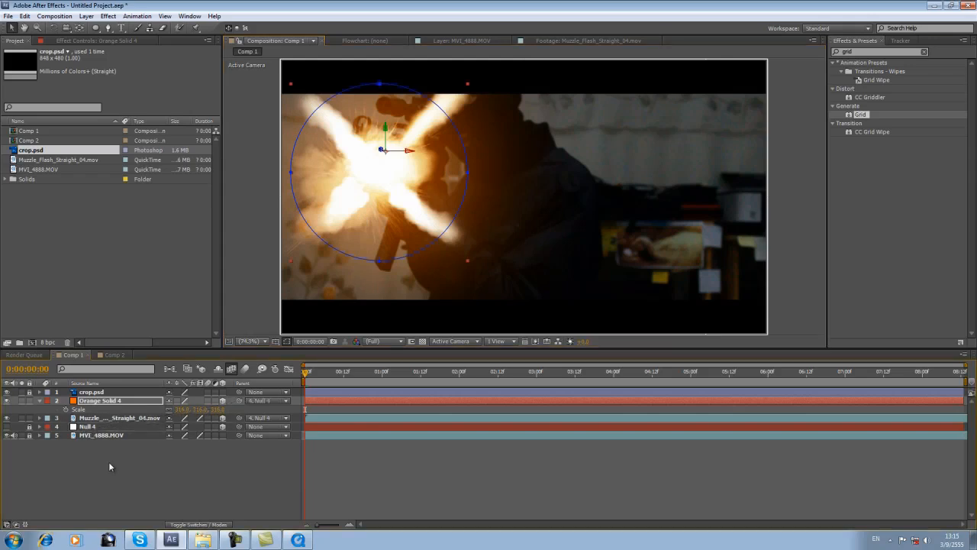
{"action": "left_click", "coordinate": [108, 461]}
- Preview the glow following the gun and set a 100% opacity keyframe on Orange Solid 4 at 0:00:01:03
{"action": "key", "text": "space"}
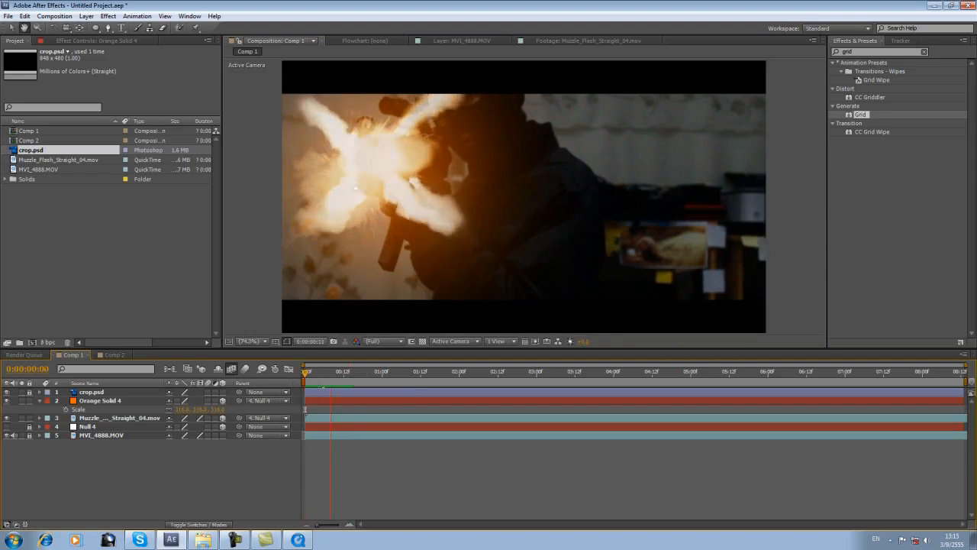
{"action": "left_click_drag", "start_coordinate": [391, 374], "coordinate": [613, 373]}
{"action": "left_click", "coordinate": [508, 373]}
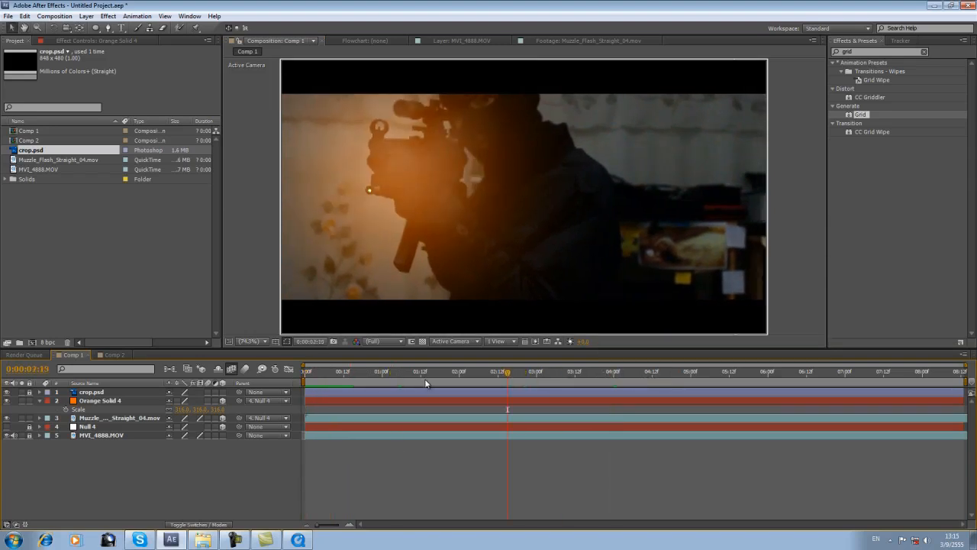
{"action": "left_click", "coordinate": [392, 374]}
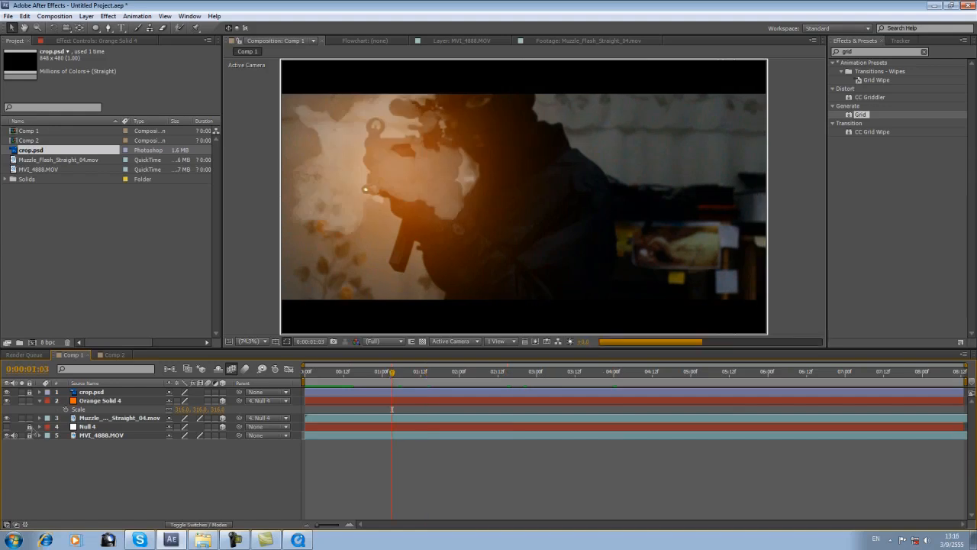
{"action": "left_click", "coordinate": [39, 401]}
{"action": "left_click", "coordinate": [66, 487]}
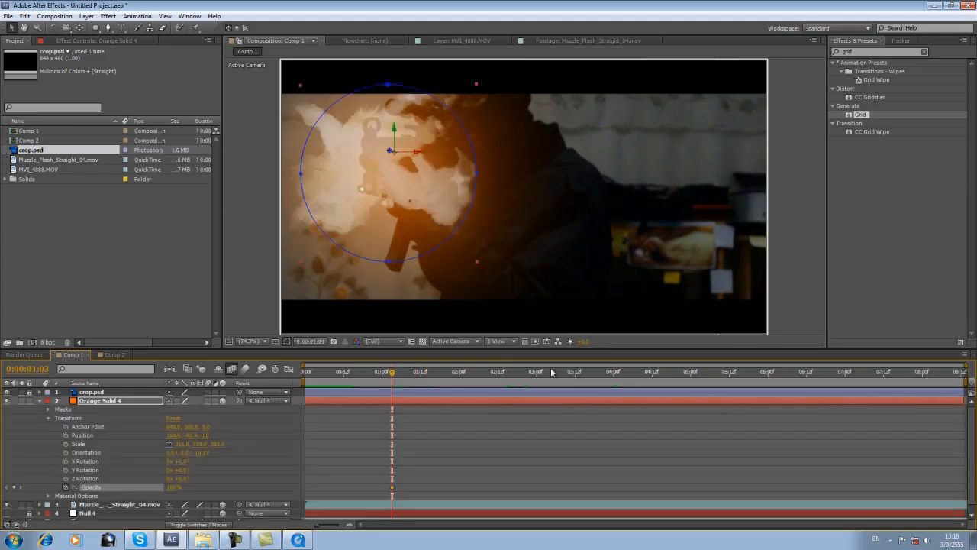
- Fade Orange Solid 4 out with a 0% opacity keyframe and shift that keyframe earlier, to just before 3 seconds
{"action": "left_click", "coordinate": [603, 375]}
{"action": "left_click", "coordinate": [174, 487]}
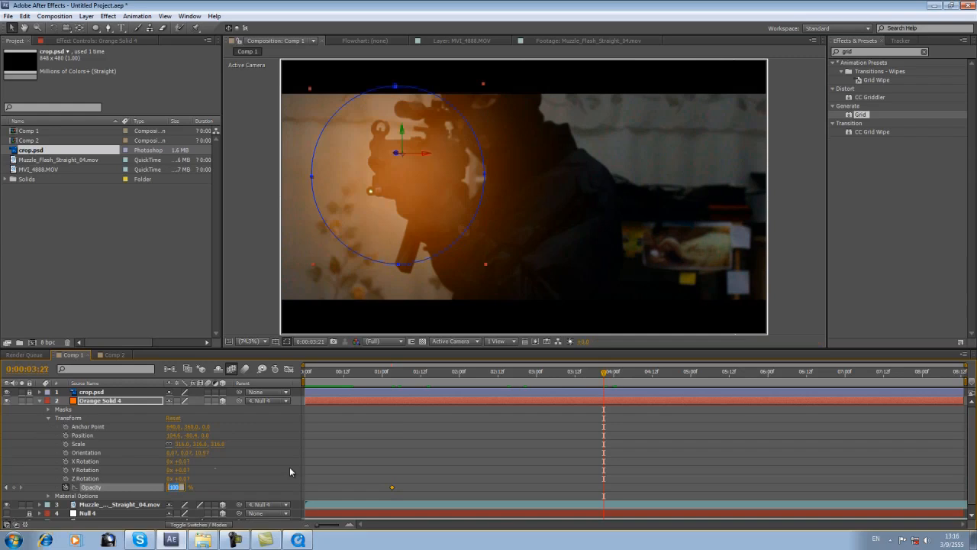
{"action": "type", "text": "0"}
{"action": "left_click", "coordinate": [215, 471]}
{"action": "left_click_drag", "start_coordinate": [490, 374], "coordinate": [469, 375]}
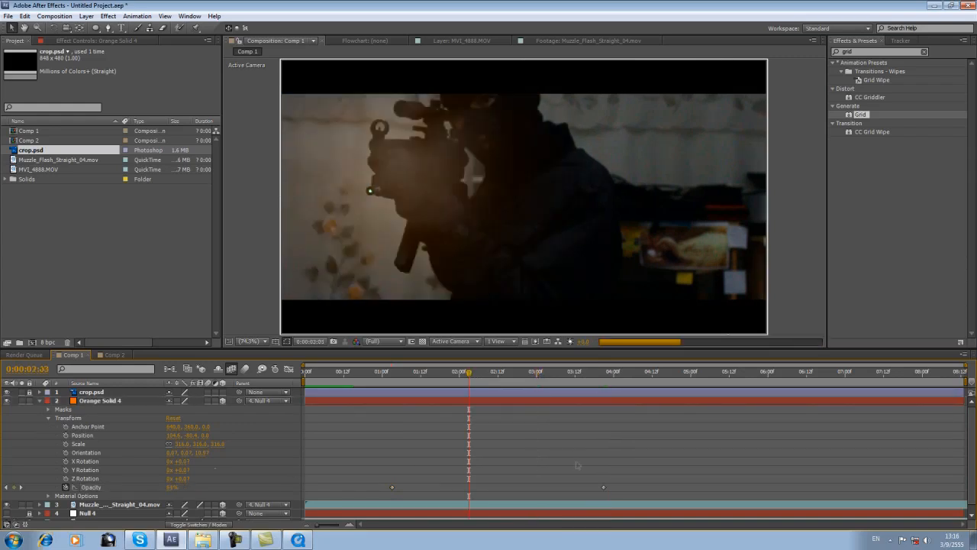
{"action": "left_click_drag", "start_coordinate": [603, 487], "coordinate": [518, 489]}
{"action": "left_click", "coordinate": [581, 470]}
{"action": "left_click_drag", "start_coordinate": [390, 374], "coordinate": [426, 374]}
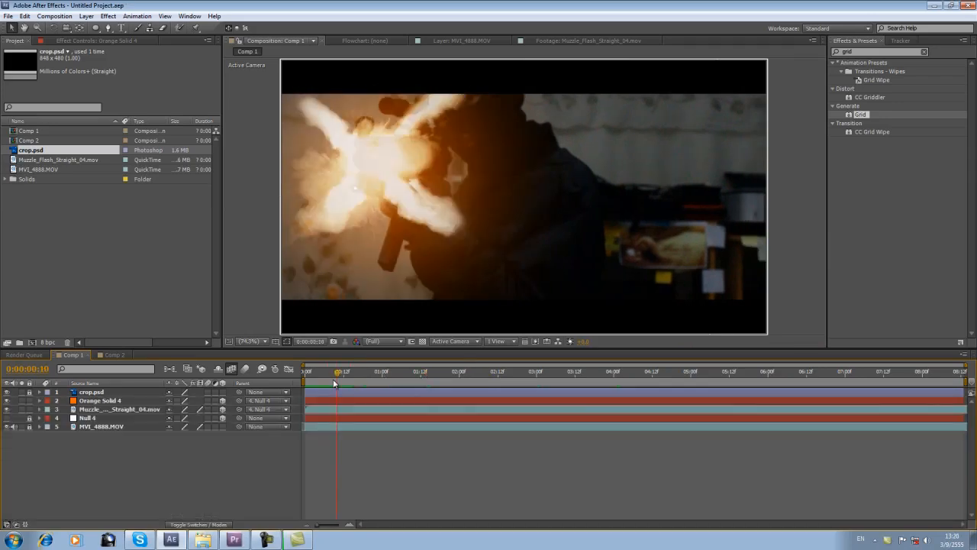
- Import 8mm_03.mov, review the footage and place it in Comp 1 directly above MVI_4888.MOV
{"action": "double_click", "coordinate": [88, 273]}
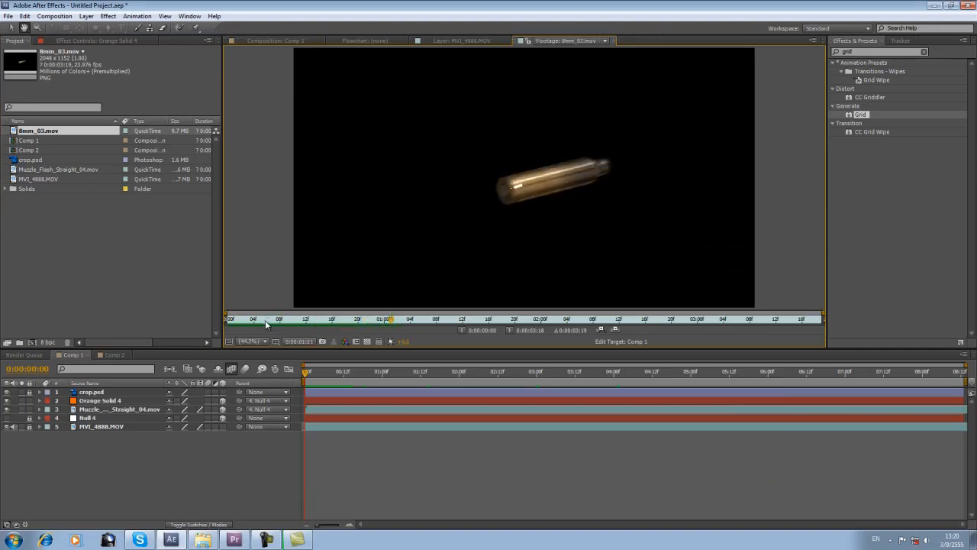
{"action": "left_click_drag", "start_coordinate": [246, 320], "coordinate": [228, 323]}
{"action": "left_click_drag", "start_coordinate": [13, 132], "coordinate": [90, 425]}
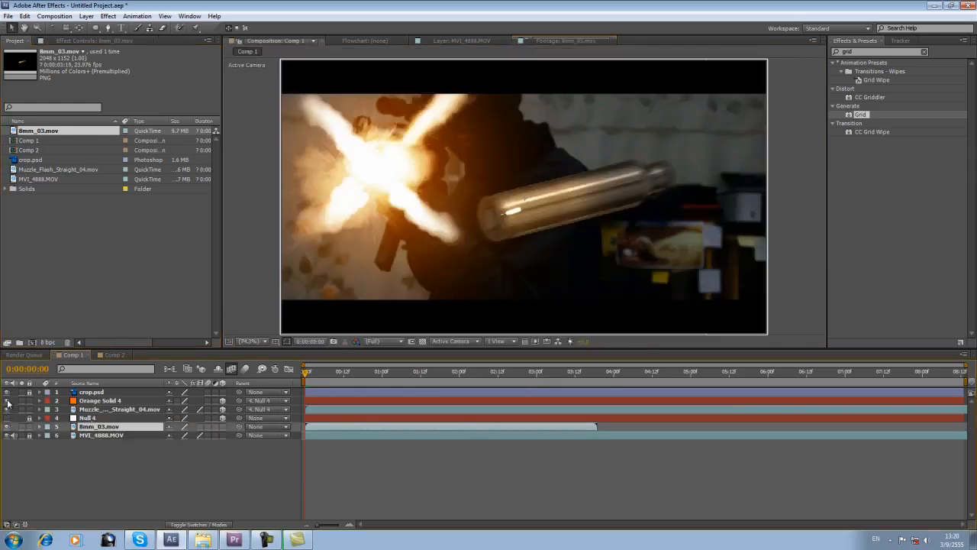
- Hide the orange glow and muzzle flash layers and scale 8mm_03.mov down to 10%
{"action": "left_click_drag", "start_coordinate": [7, 400], "coordinate": [9, 418]}
{"action": "key", "text": "space"}
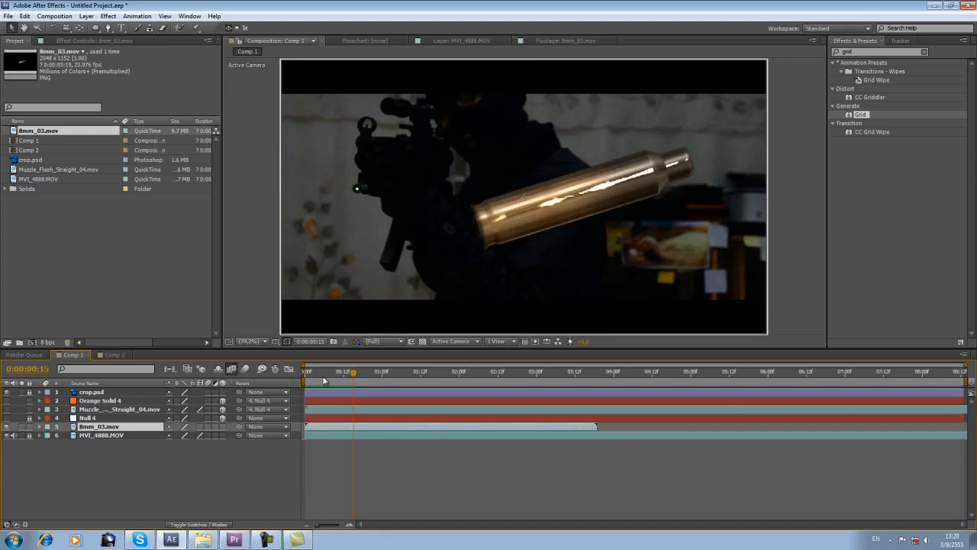
{"action": "key", "text": "space"}
{"action": "key", "text": "s"}
{"action": "left_click_drag", "start_coordinate": [184, 434], "coordinate": [184, 440]}
{"action": "left_click", "coordinate": [501, 490]}
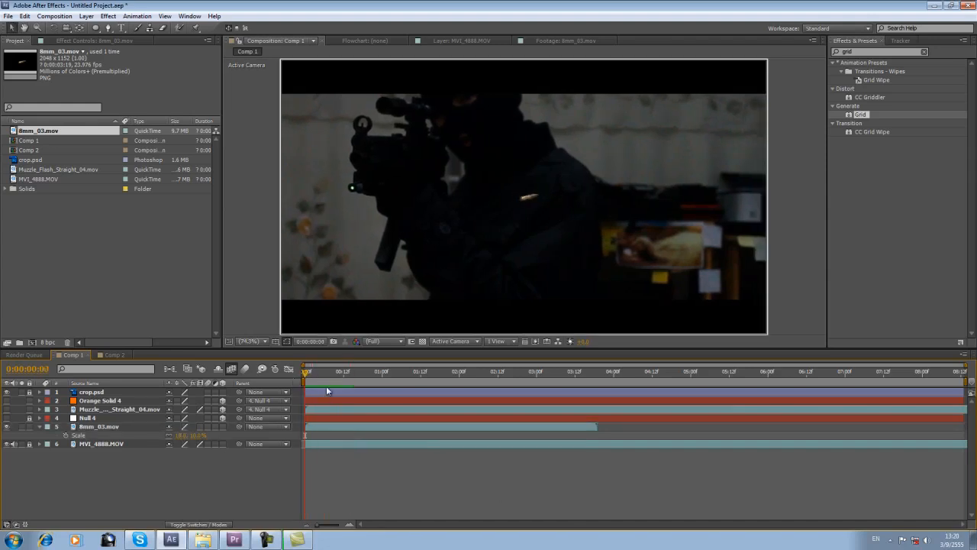
- Slow down 8mm_03.mov with a time stretch factor of 2000% and preview the casing's motion
{"action": "right_click", "coordinate": [314, 426]}
{"action": "mouse_move", "coordinate": [397, 153]}
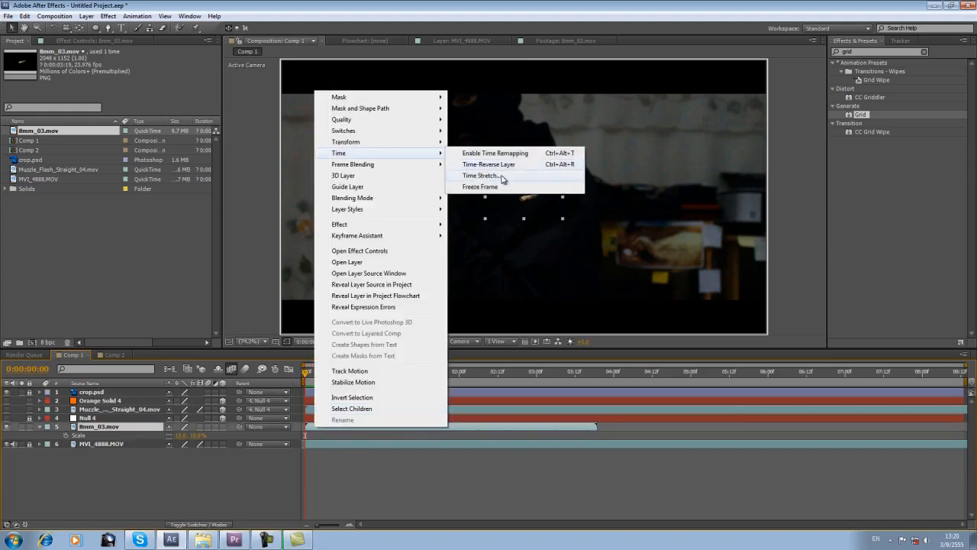
{"action": "left_click", "coordinate": [481, 175]}
{"action": "type", "text": "2000"}
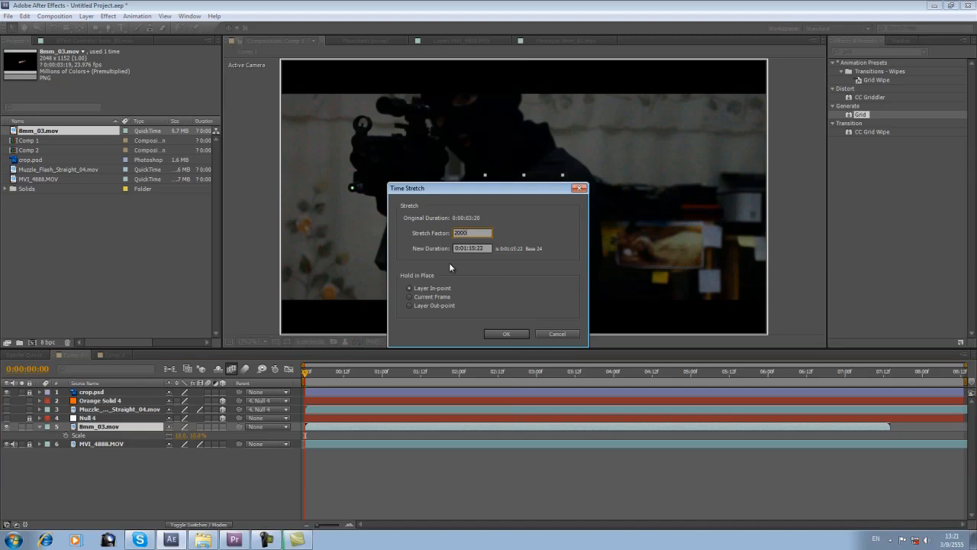
{"action": "key", "text": "Return"}
{"action": "key", "text": "space"}
{"action": "key", "text": "space"}
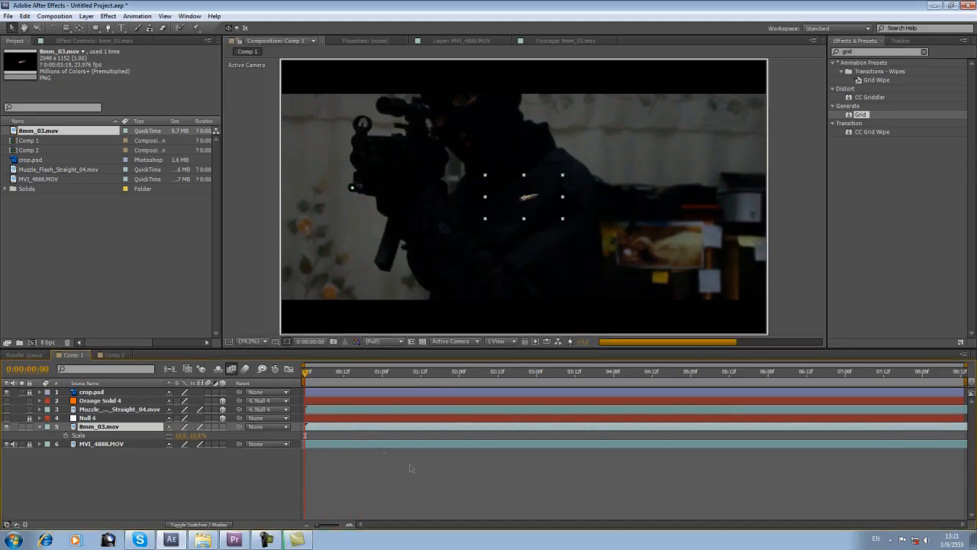
{"action": "left_click", "coordinate": [478, 373]}
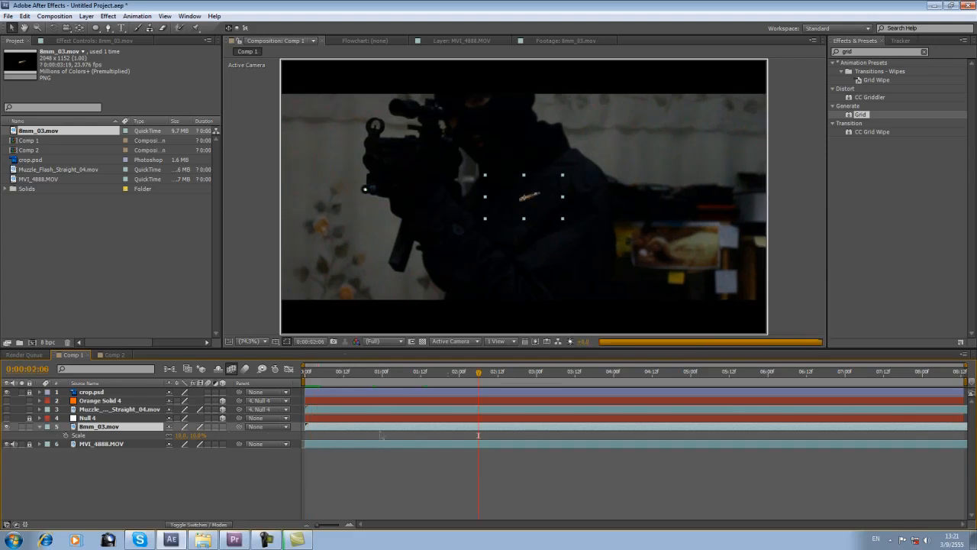
- Make 8mm_03.mov a 3D layer parented to Null 4 and move the casing onto the top of the gun
{"action": "left_click", "coordinate": [224, 426]}
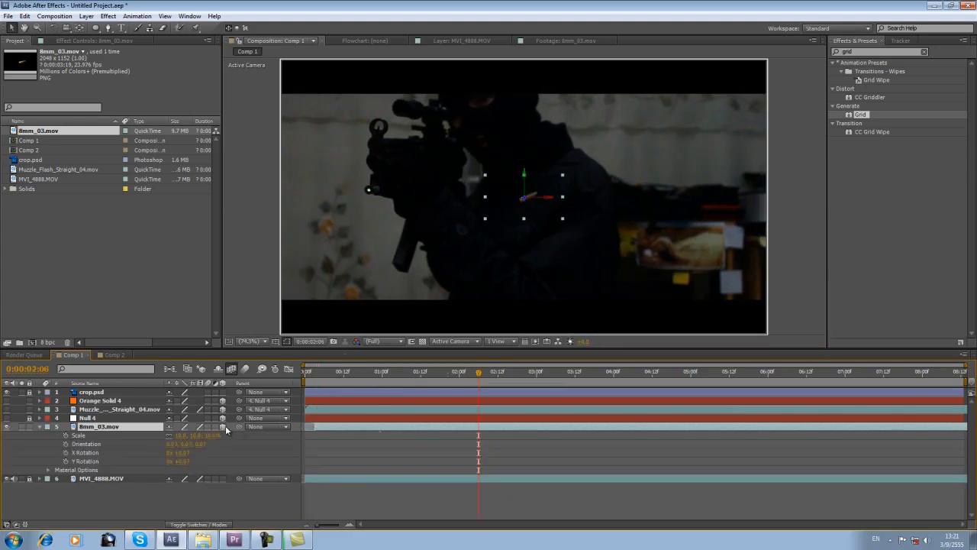
{"action": "left_click_drag", "start_coordinate": [239, 426], "coordinate": [84, 418]}
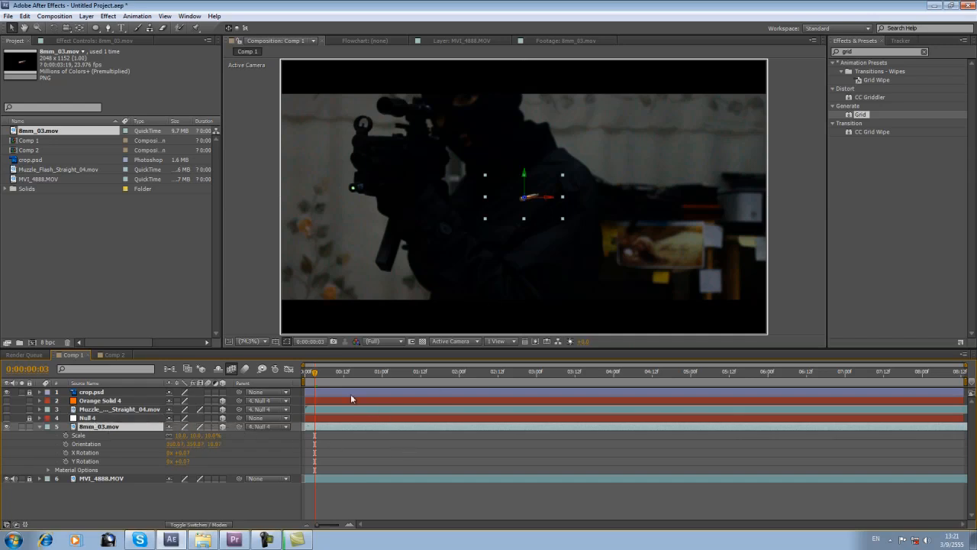
{"action": "scroll", "coordinate": [470, 209], "scroll_direction": "up", "scroll_amount": 1}
{"action": "left_click_drag", "start_coordinate": [518, 223], "coordinate": [387, 198]}
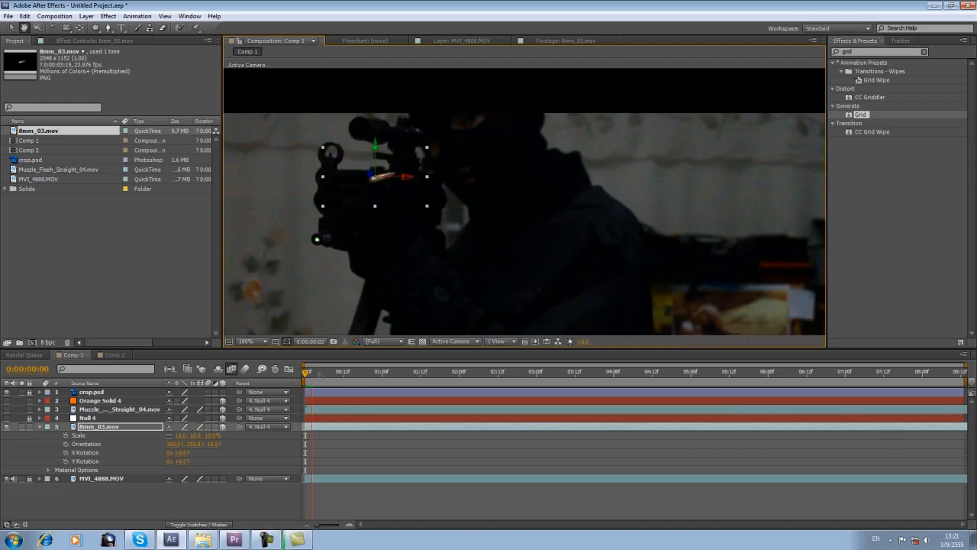
- Keyframe all transform properties of 8mm_03.mov at the first frame and move the casing above the gun at the timeline's end
{"action": "left_click", "coordinate": [39, 426]}
{"action": "left_click", "coordinate": [39, 426]}
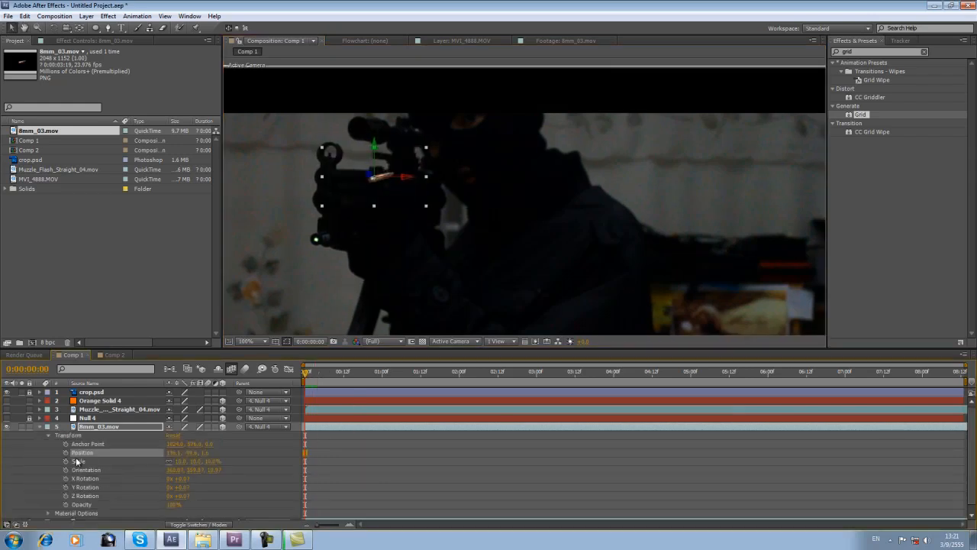
{"action": "left_click_drag", "start_coordinate": [66, 444], "coordinate": [57, 515]}
{"action": "left_click_drag", "start_coordinate": [506, 372], "coordinate": [961, 372]}
{"action": "left_click_drag", "start_coordinate": [389, 195], "coordinate": [414, 186]}
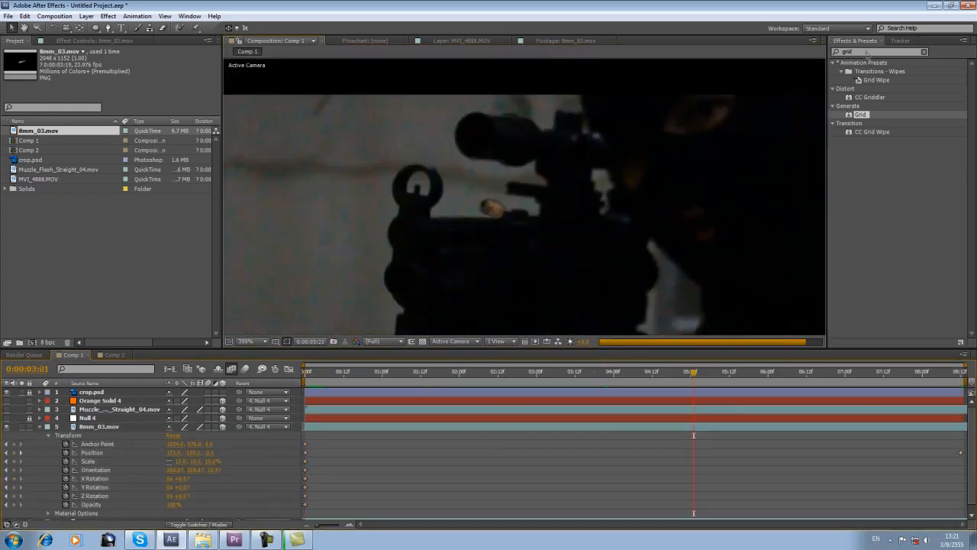
- Apply Brightness & Contrast to 8mm_03.mov with brightness about -44 and contrast about -52
{"action": "left_click", "coordinate": [868, 52]}
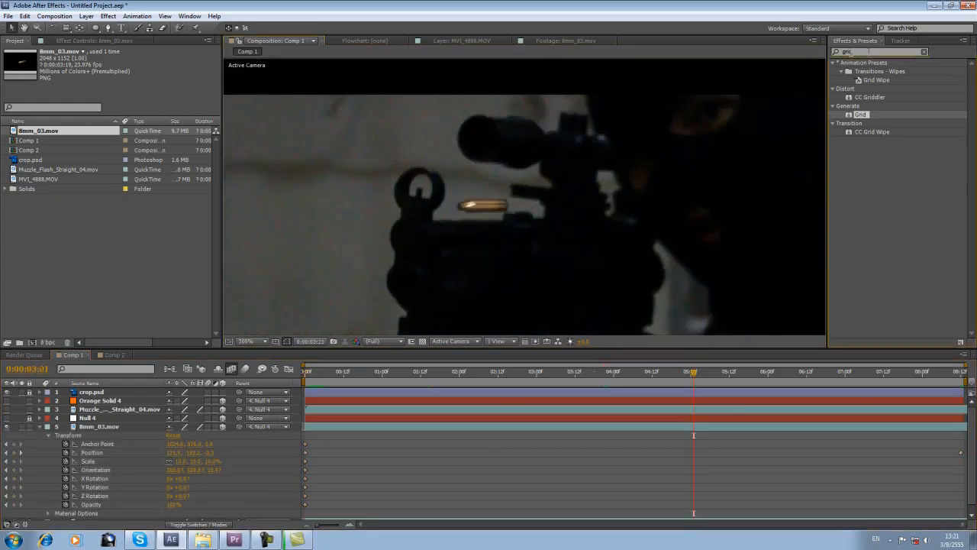
{"action": "key", "text": "BackSpace"}
{"action": "left_click", "coordinate": [833, 107]}
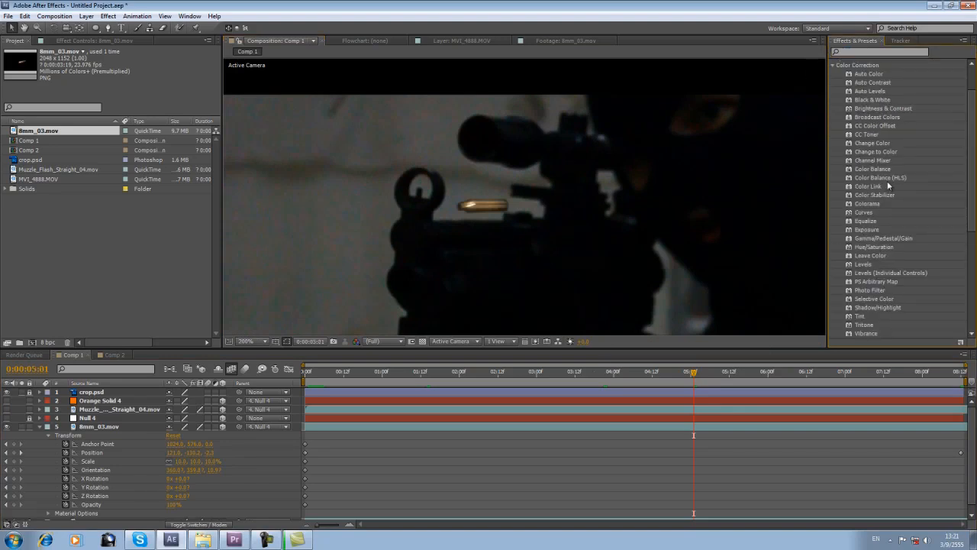
{"action": "left_click_drag", "start_coordinate": [880, 108], "coordinate": [696, 428]}
{"action": "left_click", "coordinate": [11, 78]}
{"action": "left_click", "coordinate": [13, 68]}
{"action": "left_click_drag", "start_coordinate": [124, 83], "coordinate": [78, 103]}
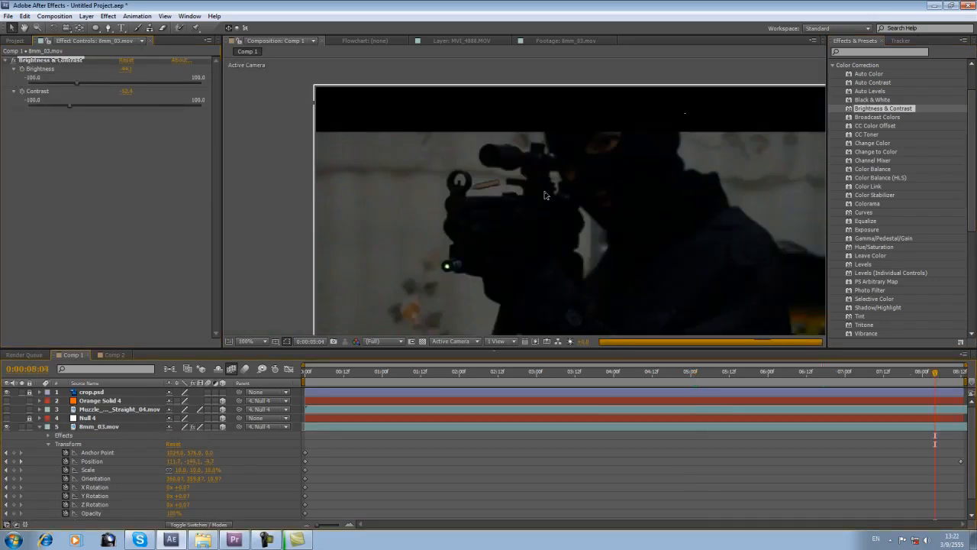
- Apply Fast Blur to 8mm_03.mov with a blurriness of about 24
{"action": "scroll", "coordinate": [499, 192], "scroll_direction": "up", "scroll_amount": 1}
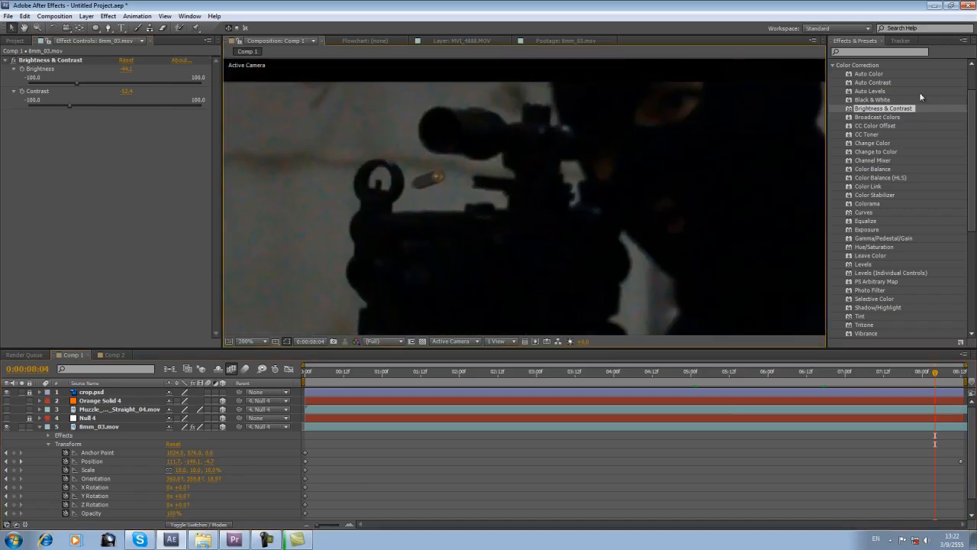
{"action": "scroll", "coordinate": [919, 97], "scroll_direction": "up", "scroll_amount": 2}
{"action": "left_click", "coordinate": [835, 105]}
{"action": "left_click", "coordinate": [833, 88]}
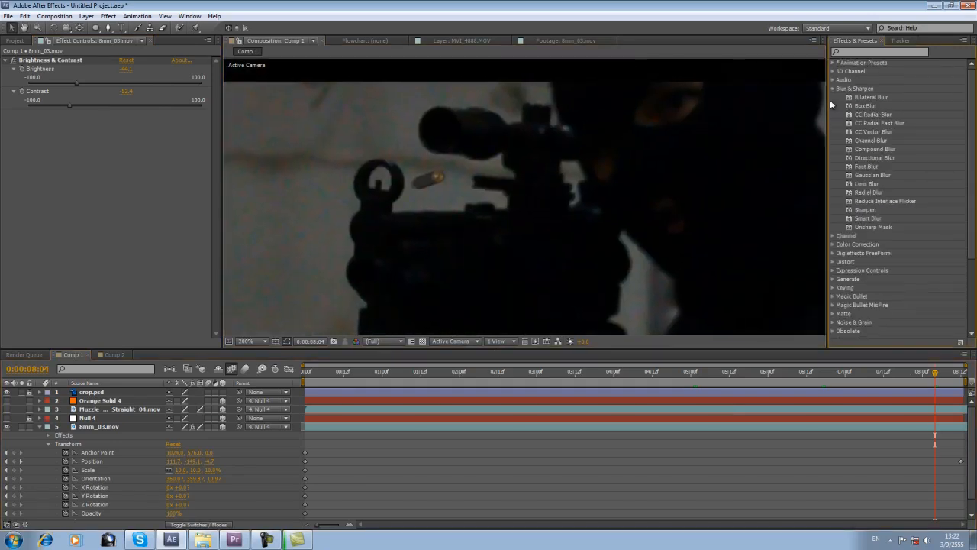
{"action": "left_click_drag", "start_coordinate": [866, 166], "coordinate": [782, 428]}
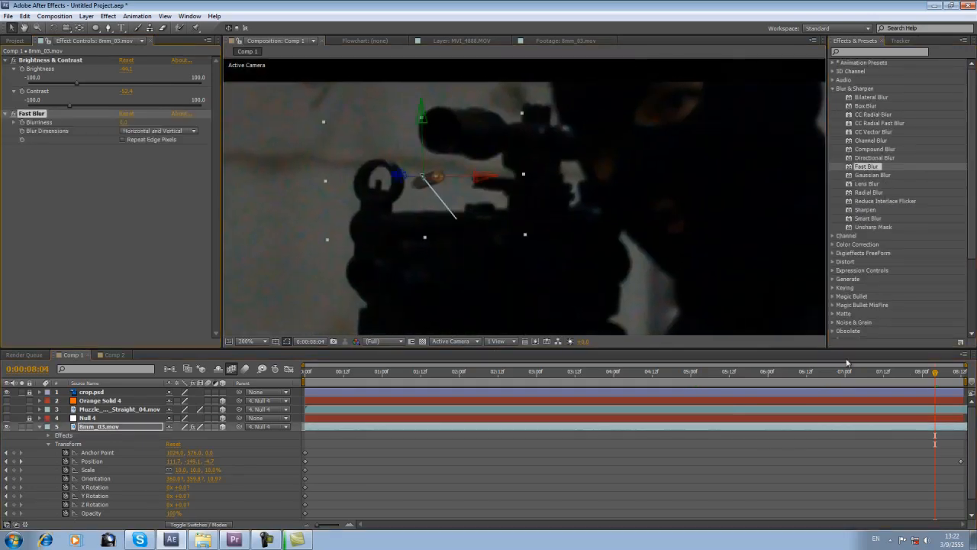
{"action": "left_click", "coordinate": [13, 122]}
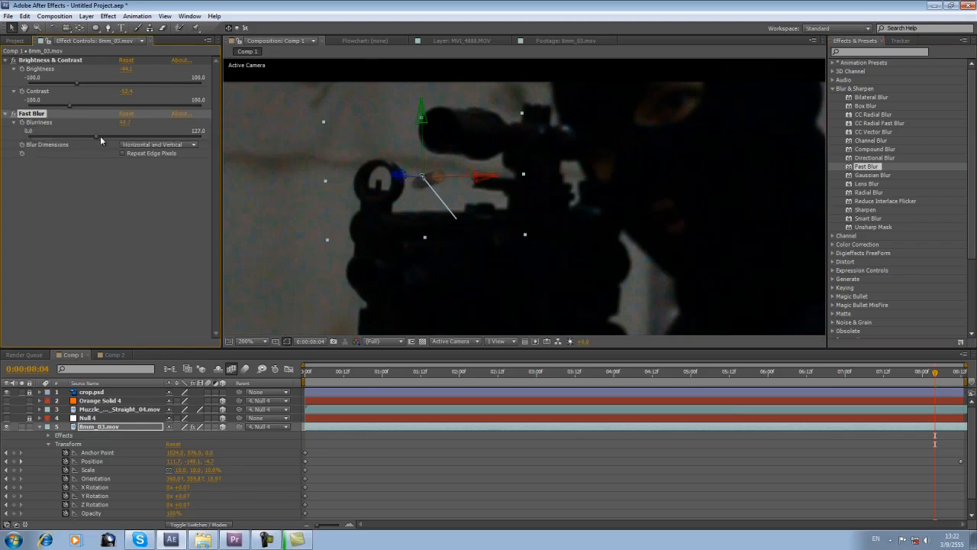
{"action": "left_click", "coordinate": [386, 450]}
- Preview the darkened, blurred casing from the first frame and examine closely how it leaves the gun
{"action": "key", "text": "shift+slash"}
{"action": "left_click", "coordinate": [479, 376]}
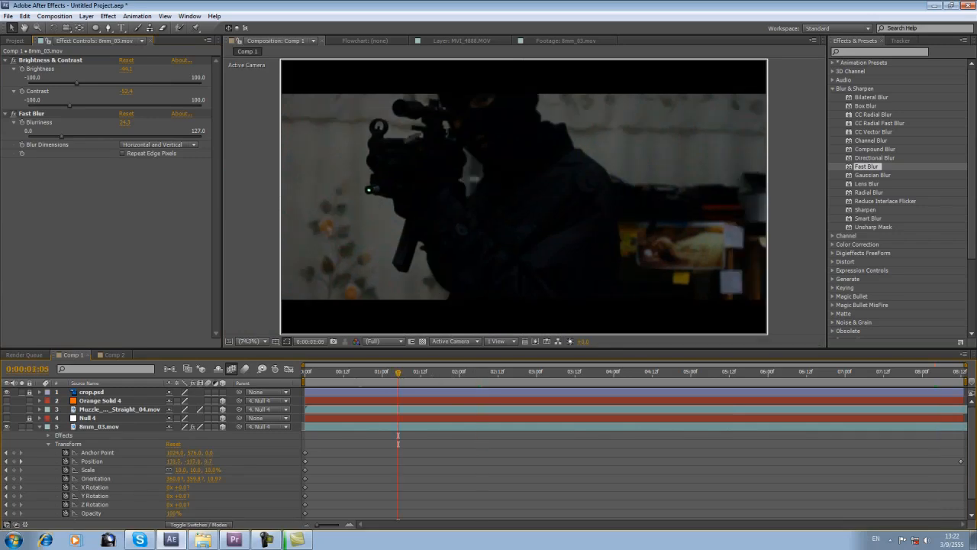
{"action": "left_click", "coordinate": [361, 374]}
{"action": "left_click_drag", "start_coordinate": [361, 374], "coordinate": [301, 376]}
{"action": "key", "text": "space"}
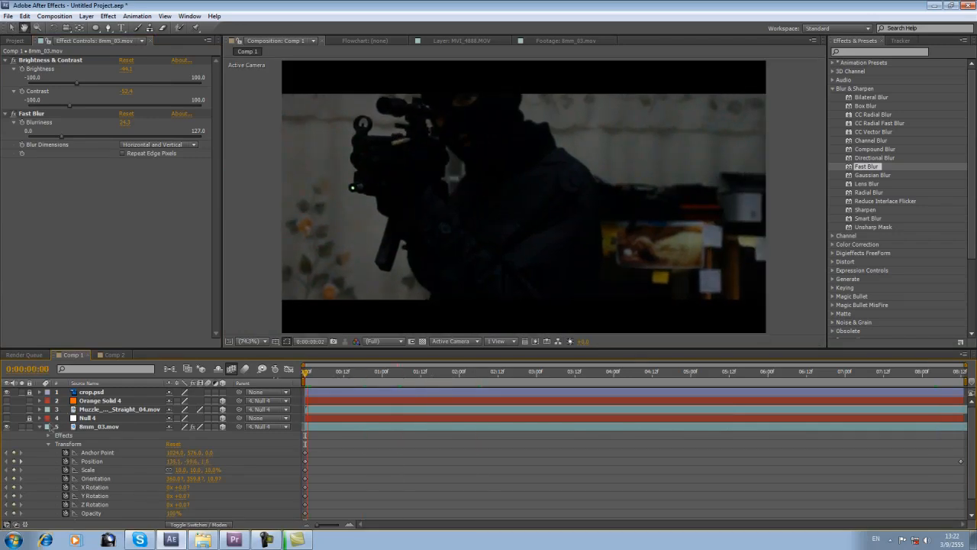
{"action": "key", "text": "space"}
{"action": "scroll", "coordinate": [391, 157], "scroll_direction": "up", "scroll_amount": 1}
{"action": "key", "text": "space"}
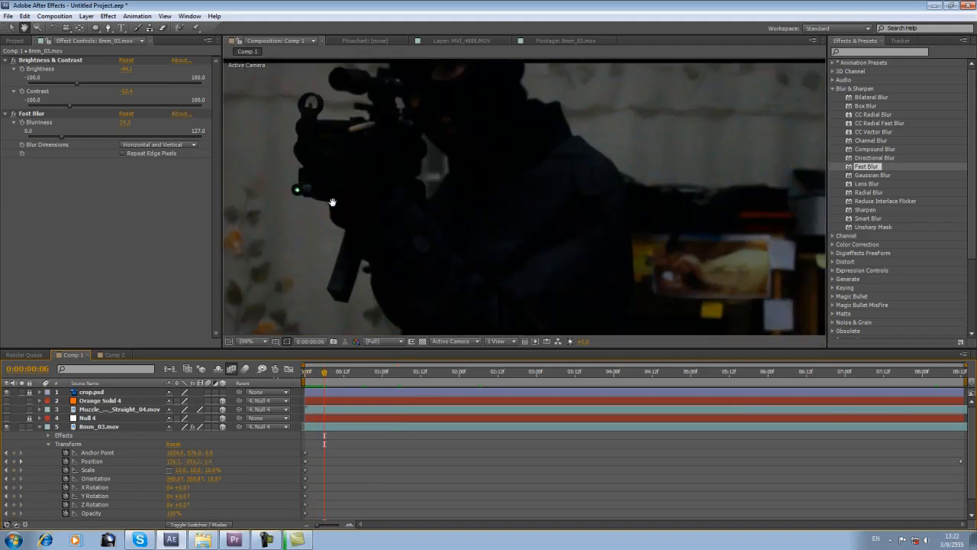
{"action": "left_click_drag", "start_coordinate": [316, 161], "coordinate": [329, 204]}
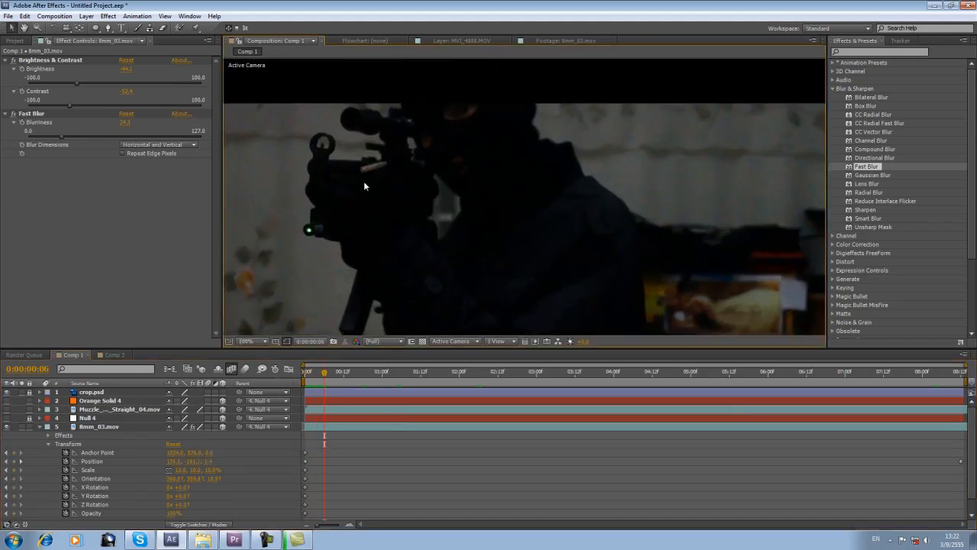
{"action": "key", "text": "shift+slash"}
- Collapse the 8mm_03.mov properties, then unlock and duplicate the MVI_4888.MOV layer
{"action": "left_click", "coordinate": [39, 426]}
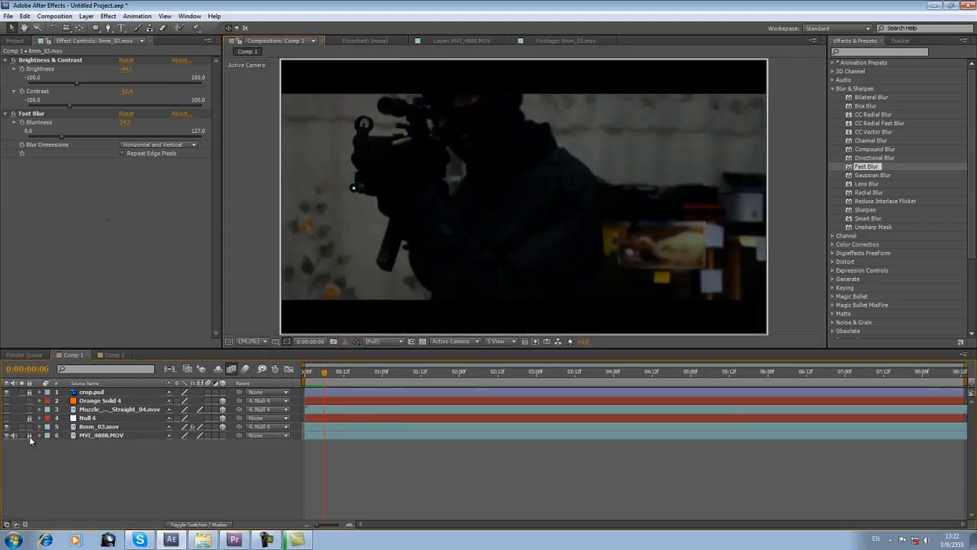
{"action": "left_click", "coordinate": [90, 436]}
{"action": "key", "text": "ctrl+d"}
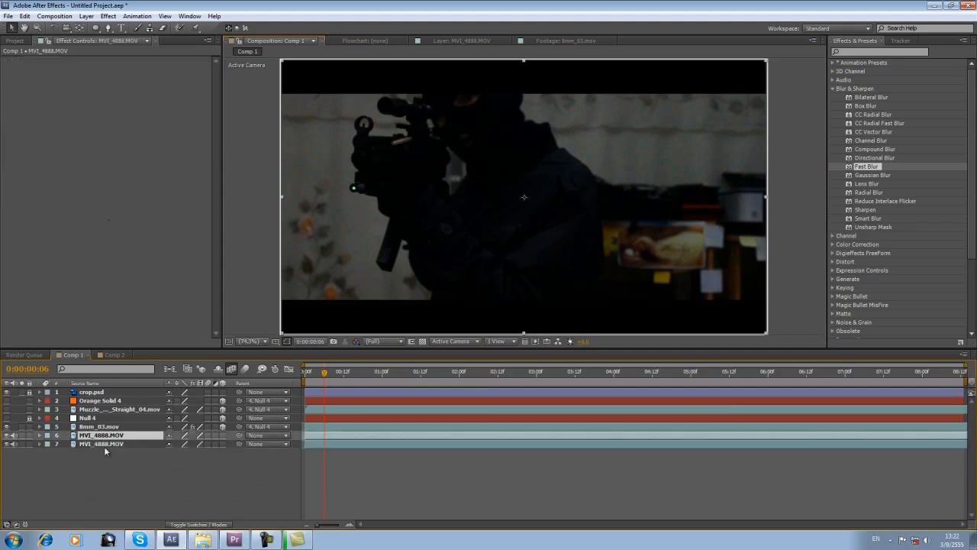
- Move the duplicated MVI_4888.MOV layer above 8mm_03.mov and apply Linear Color Key to it
{"action": "left_click_drag", "start_coordinate": [94, 439], "coordinate": [98, 427]}
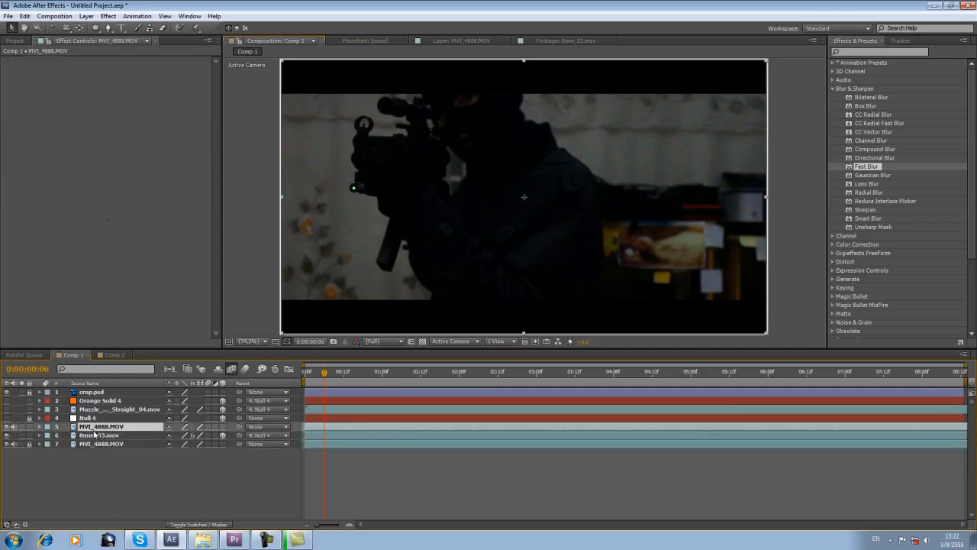
{"action": "left_click", "coordinate": [833, 89]}
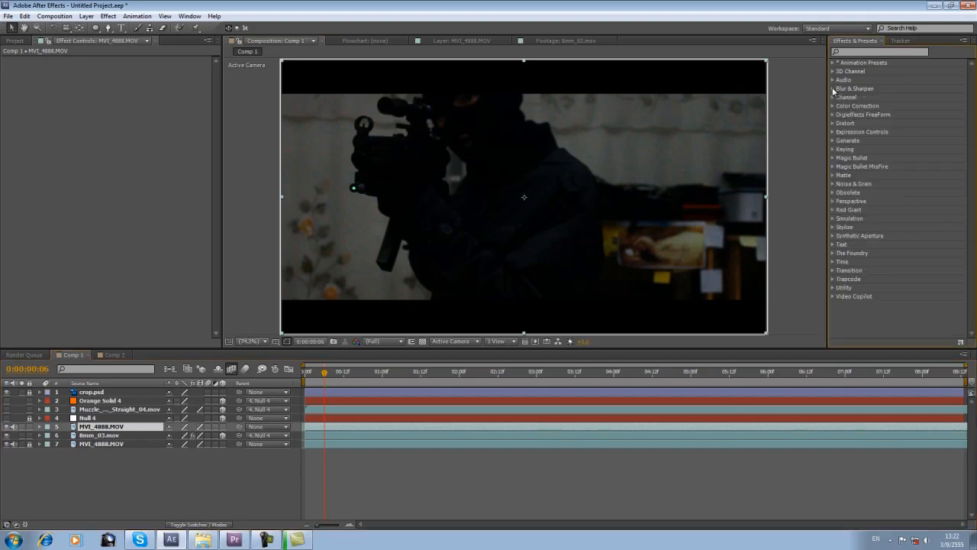
{"action": "left_click", "coordinate": [833, 149]}
{"action": "left_click_drag", "start_coordinate": [872, 227], "coordinate": [359, 436]}
{"action": "scroll", "coordinate": [347, 155], "scroll_direction": "up", "scroll_amount": 3}
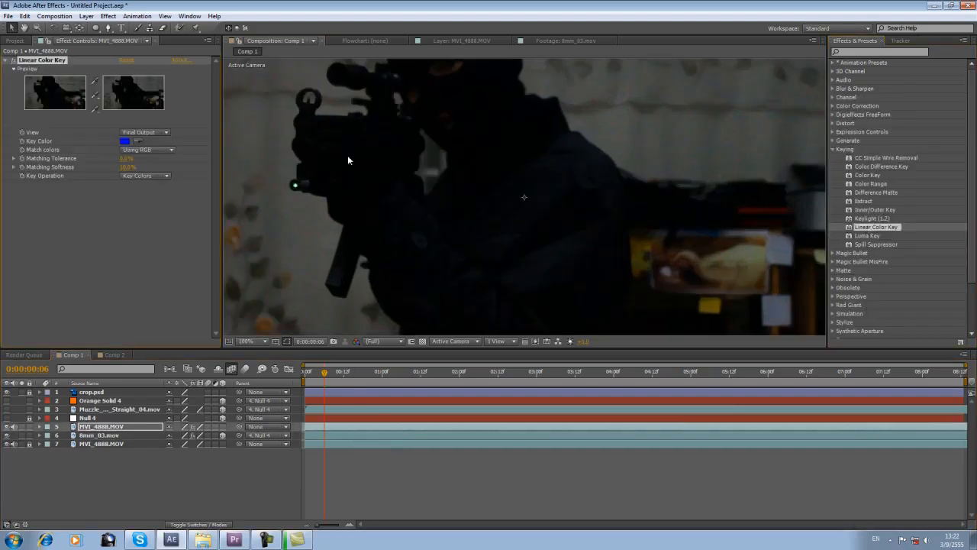
- Key out the gray wall above the gun with Linear Color Key and check how the casing emerges behind the gun
{"action": "left_click_drag", "start_coordinate": [364, 190], "coordinate": [389, 215]}
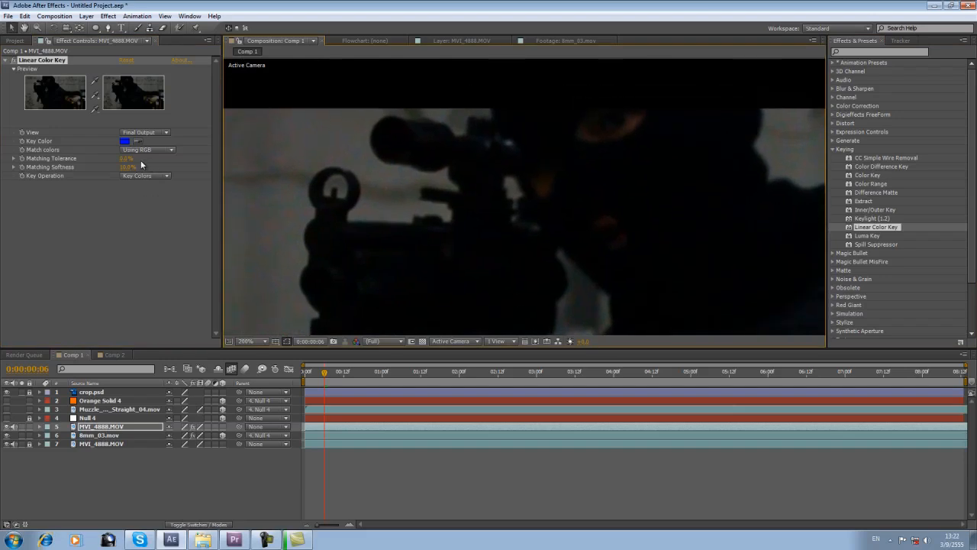
{"action": "left_click", "coordinate": [403, 207]}
{"action": "left_click_drag", "start_coordinate": [401, 382], "coordinate": [445, 382]}
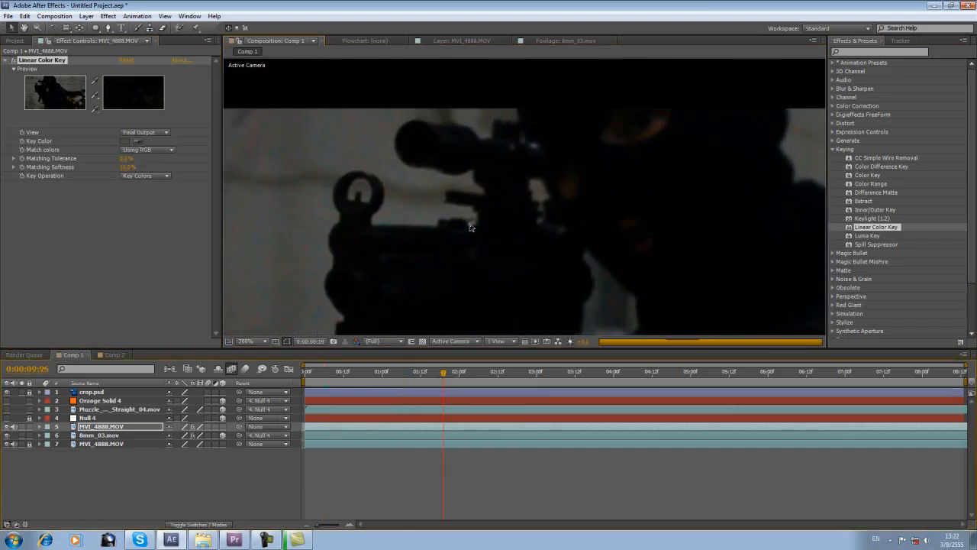
{"action": "left_click", "coordinate": [495, 375]}
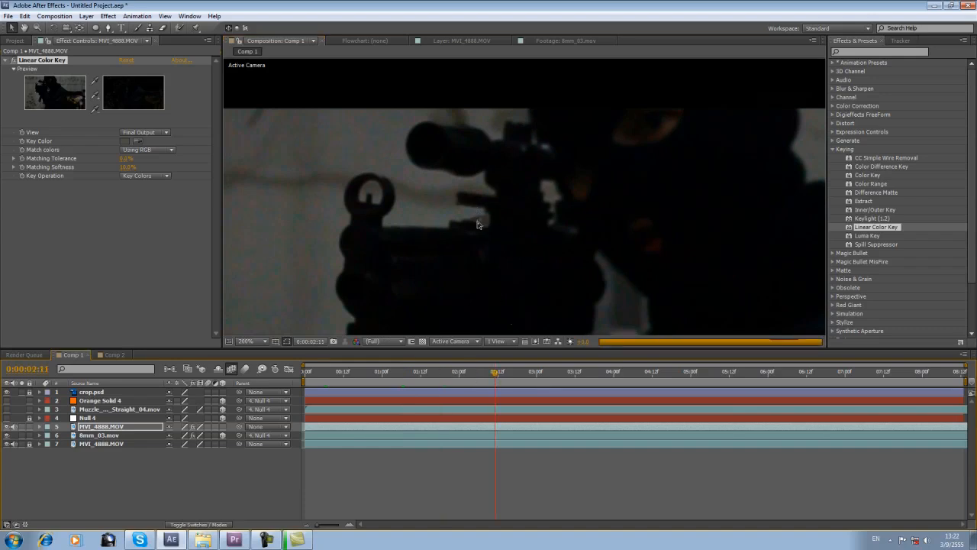
{"action": "left_click", "coordinate": [534, 372]}
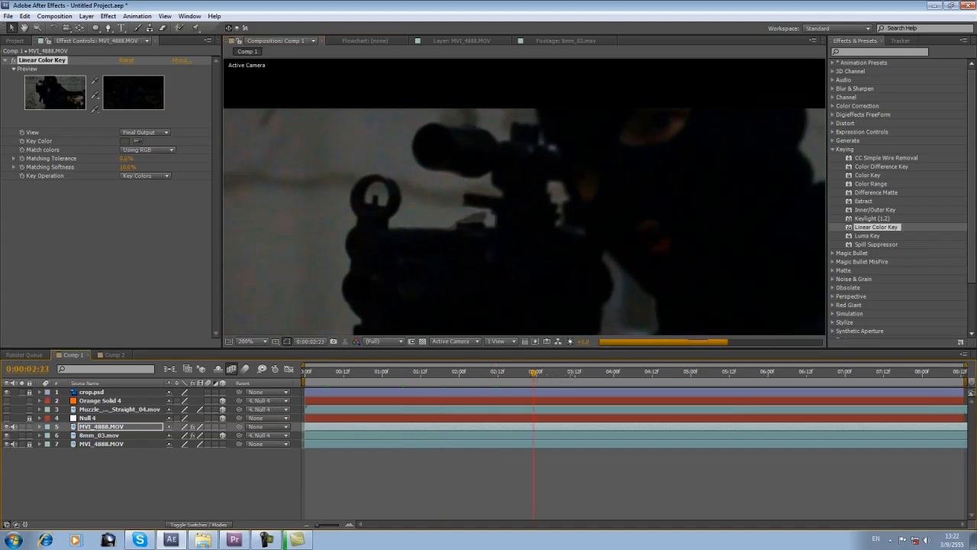
{"action": "left_click", "coordinate": [578, 372]}
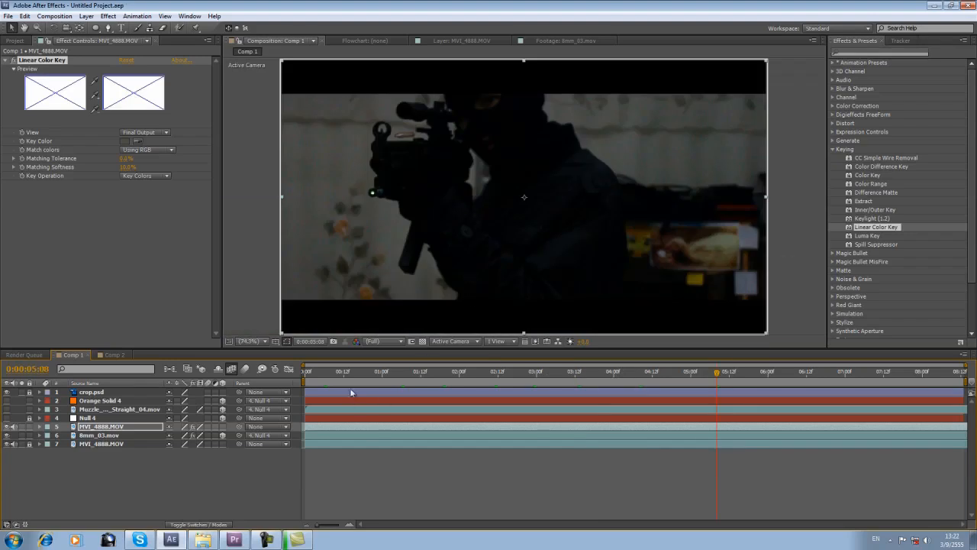
- Lock 8mm_03.mov and the keyed MVI_4888.MOV layer, and show Orange Solid 4 and the muzzle flash layer again
{"action": "left_click_drag", "start_coordinate": [326, 376], "coordinate": [148, 420]}
{"action": "left_click", "coordinate": [31, 433]}
{"action": "left_click", "coordinate": [31, 427]}
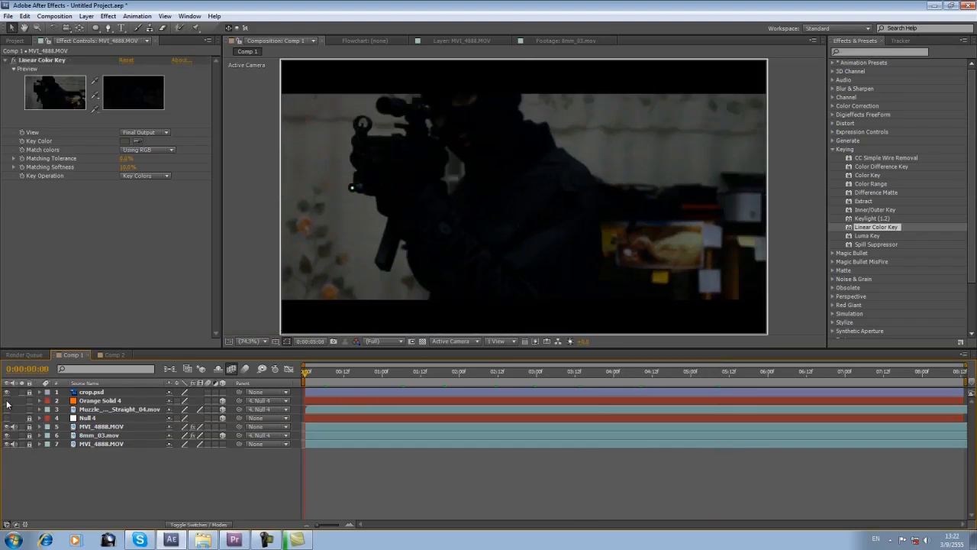
{"action": "left_click", "coordinate": [7, 401]}
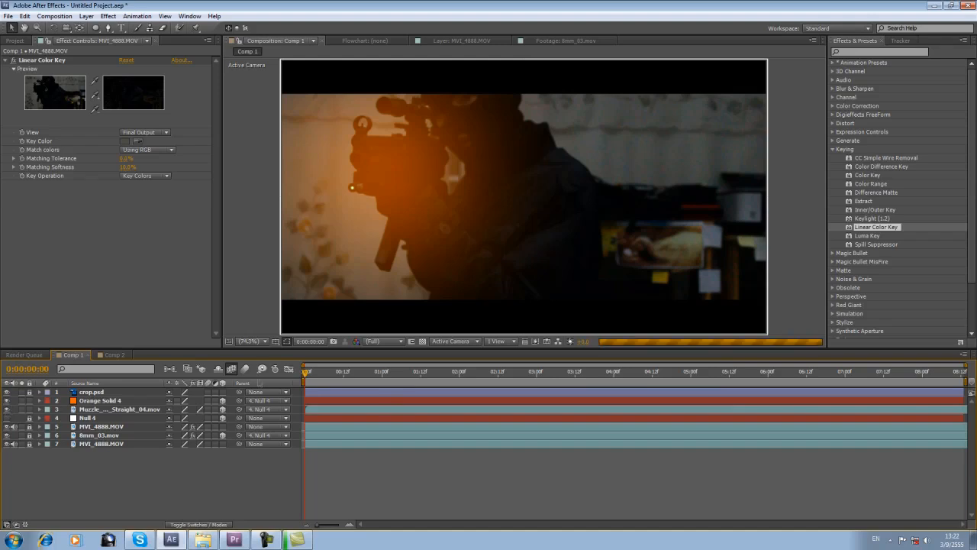
{"action": "left_click_drag", "start_coordinate": [306, 374], "coordinate": [558, 382]}
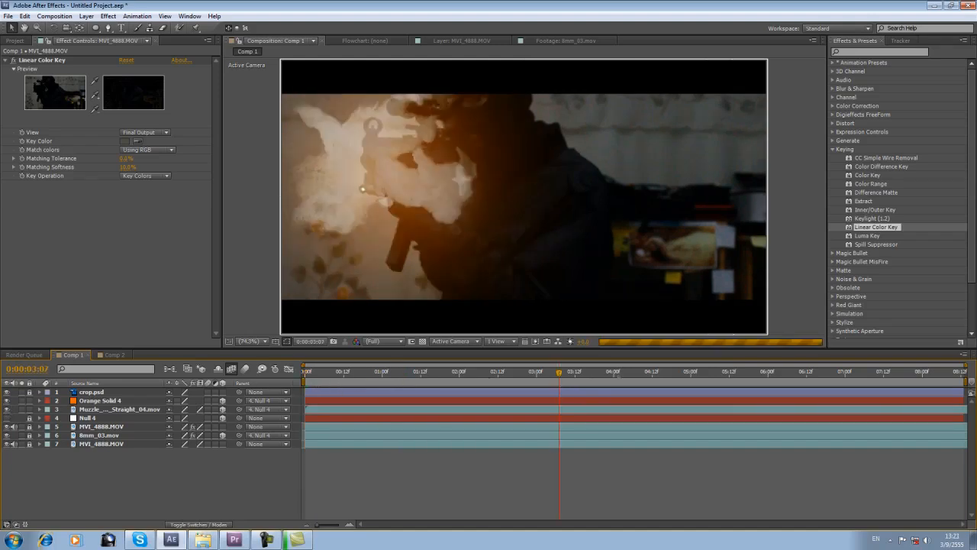
{"action": "left_click", "coordinate": [347, 374]}
{"action": "left_click", "coordinate": [306, 373]}
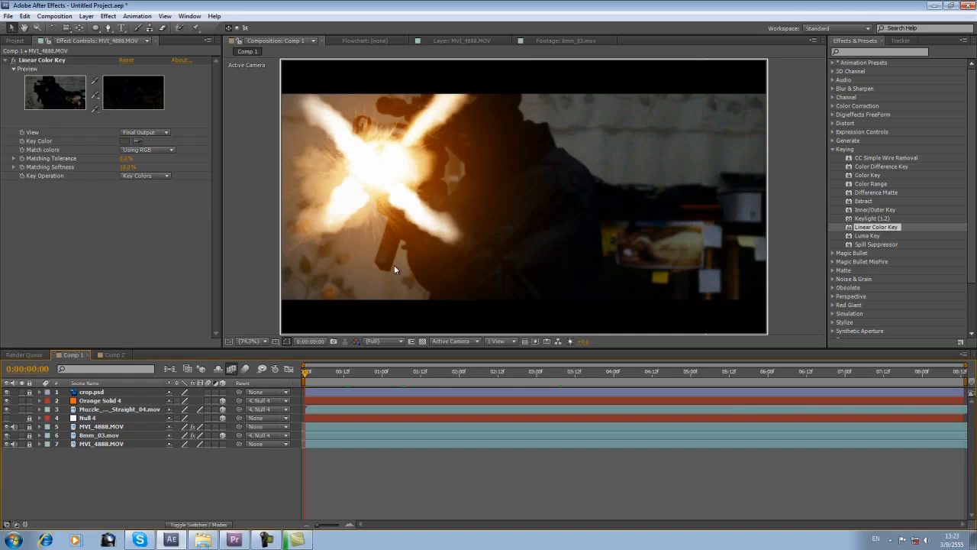
- Create an adjustment layer, apply Turbulent Displace to it and place it directly below crop.psd
{"action": "right_click", "coordinate": [143, 494]}
{"action": "mouse_move", "coordinate": [219, 392]}
{"action": "left_click", "coordinate": [348, 477]}
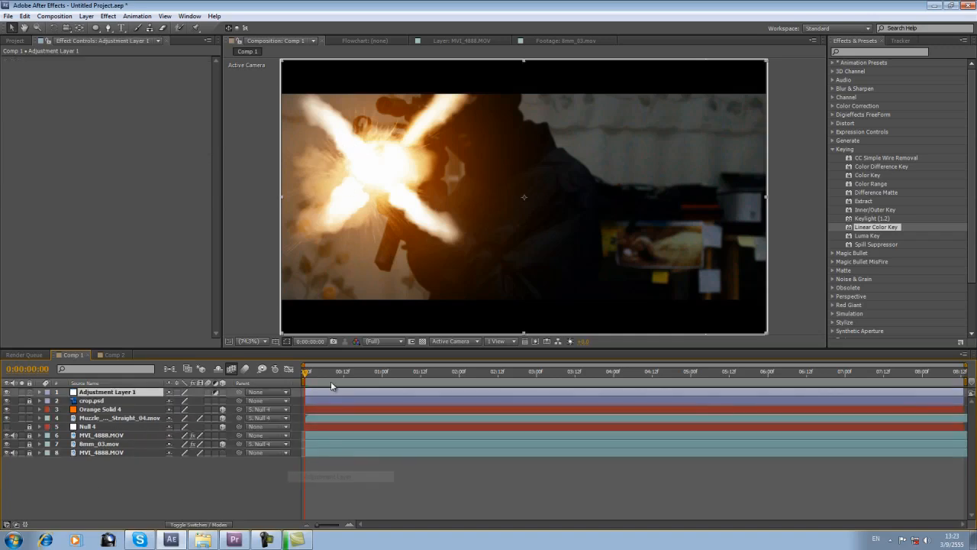
{"action": "left_click", "coordinate": [834, 149]}
{"action": "left_click", "coordinate": [832, 124]}
{"action": "scroll", "coordinate": [894, 165], "scroll_direction": "down", "scroll_amount": 3}
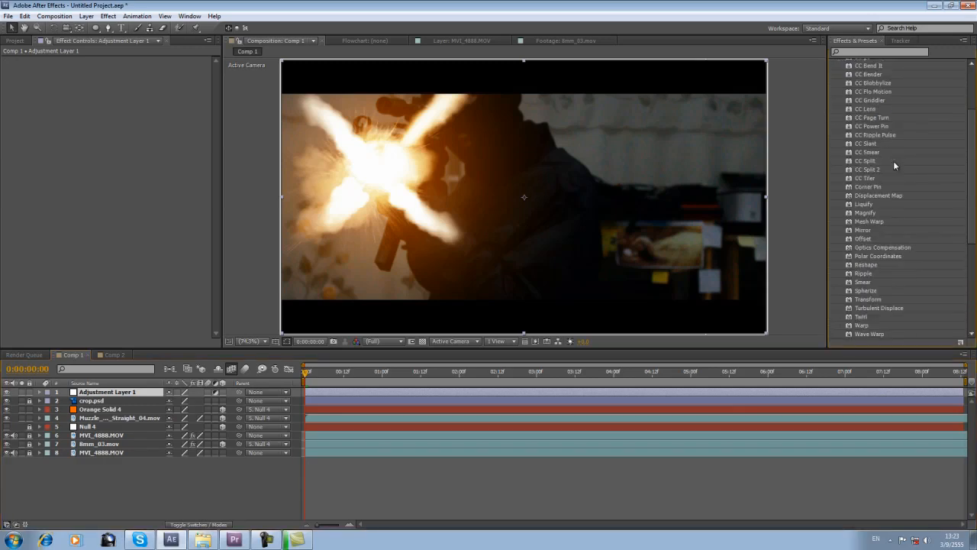
{"action": "scroll", "coordinate": [894, 165], "scroll_direction": "down", "scroll_amount": 1}
{"action": "scroll", "coordinate": [878, 177], "scroll_direction": "up", "scroll_amount": 1}
{"action": "left_click_drag", "start_coordinate": [882, 307], "coordinate": [327, 392]}
{"action": "left_click_drag", "start_coordinate": [94, 398], "coordinate": [95, 405]}
- Set Turbulent Displace to an amount of about 97.6, a size of about 16.6 and a complexity of about 2.3
{"action": "left_click", "coordinate": [13, 103]}
{"action": "left_click", "coordinate": [13, 85]}
{"action": "left_click", "coordinate": [13, 77]}
{"action": "left_click_drag", "start_coordinate": [118, 90], "coordinate": [198, 94]}
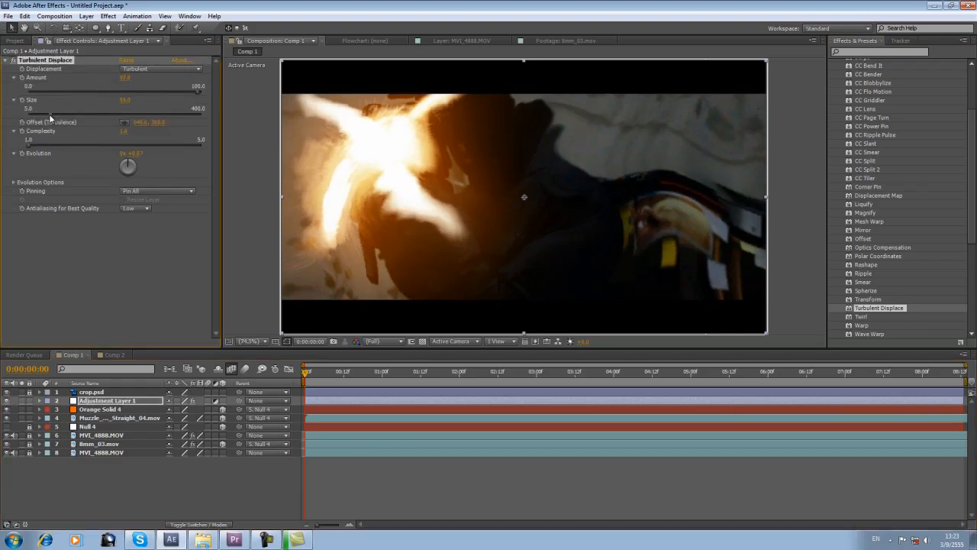
{"action": "left_click_drag", "start_coordinate": [50, 117], "coordinate": [29, 117]}
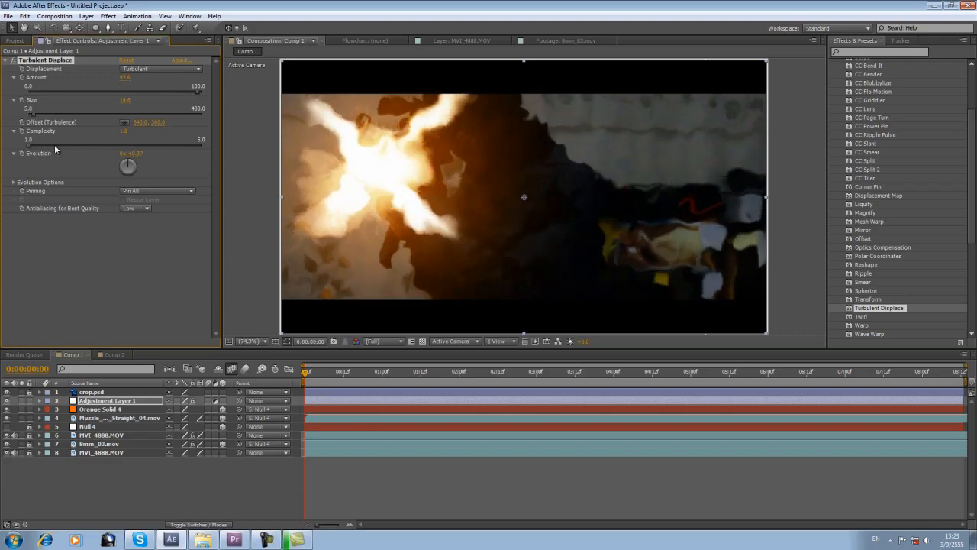
{"action": "mouse_move", "coordinate": [86, 149]}
{"action": "left_mouse_down"}
{"action": "mouse_move", "coordinate": [129, 147]}
{"action": "mouse_move", "coordinate": [90, 143]}
{"action": "left_mouse_up"}
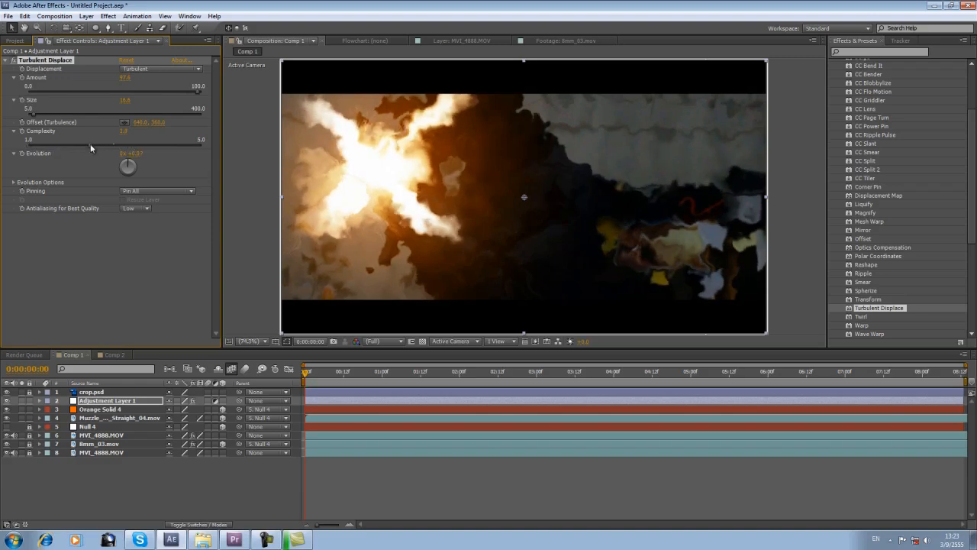
{"action": "key", "text": "space"}
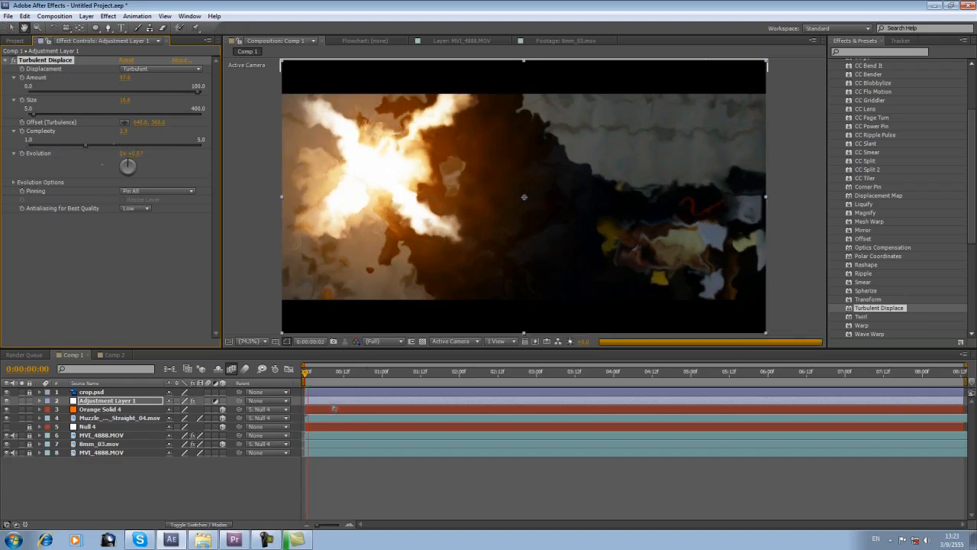
{"action": "key", "text": "space"}
- Keyframe the Turbulent Displace evolution from 0° at the first frame to about 68° at the last frame
{"action": "left_click_drag", "start_coordinate": [315, 373], "coordinate": [262, 374]}
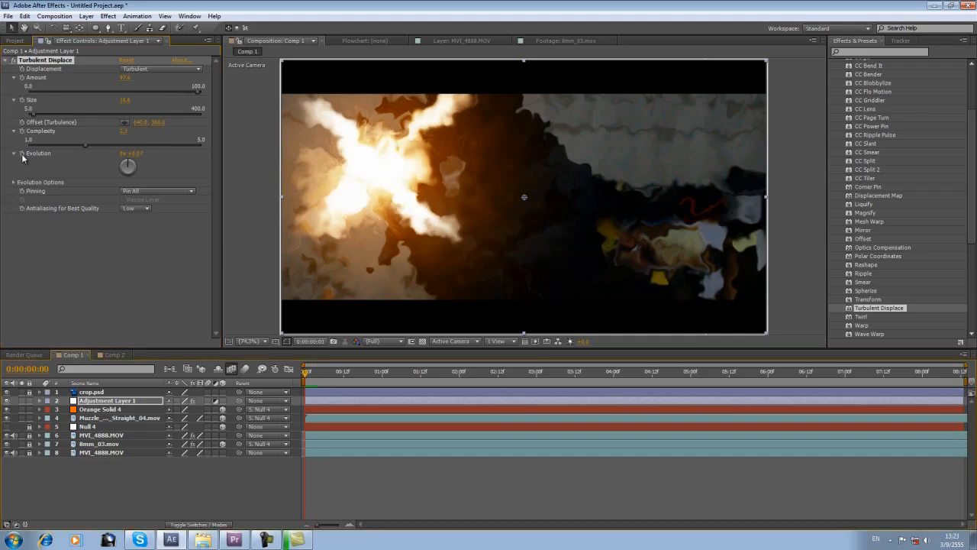
{"action": "left_click", "coordinate": [40, 401]}
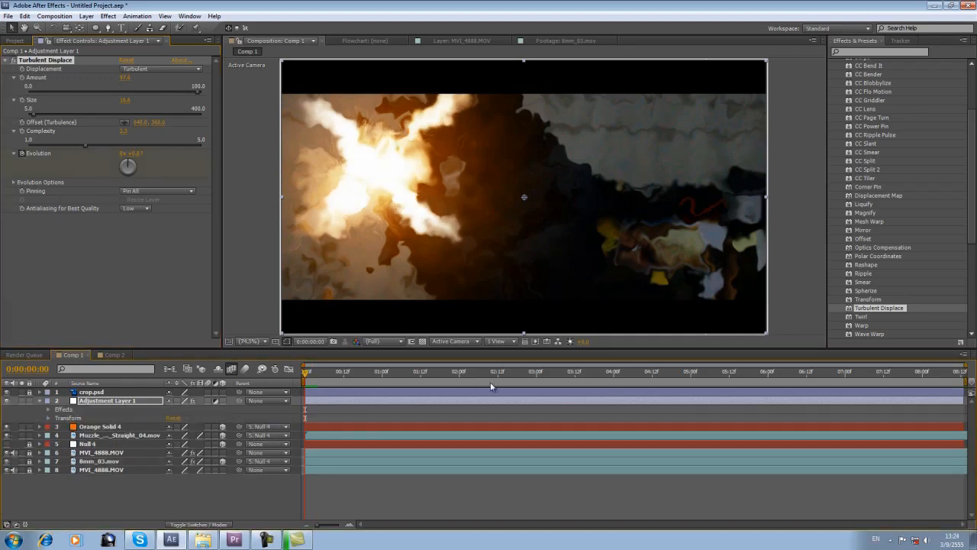
{"action": "left_click", "coordinate": [49, 410]}
{"action": "left_click", "coordinate": [57, 418]}
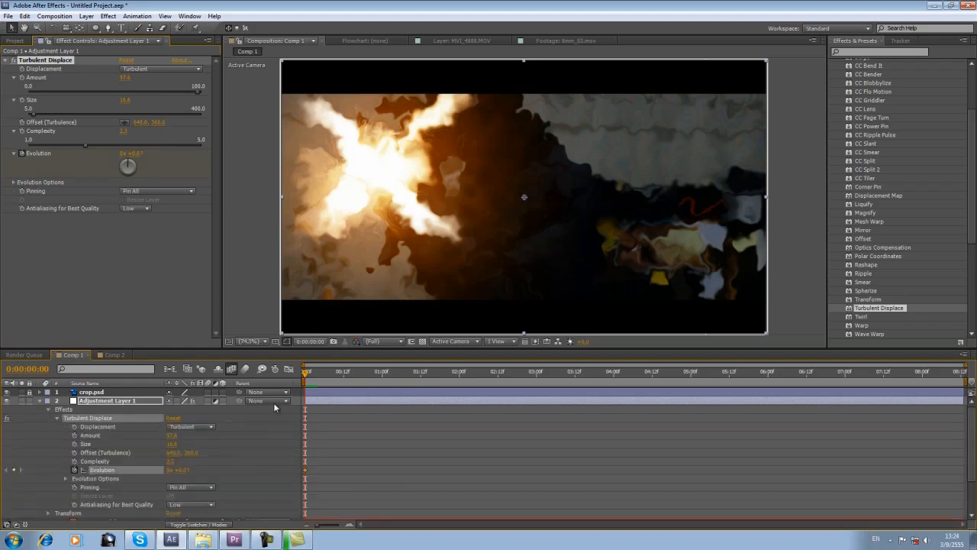
{"action": "left_click_drag", "start_coordinate": [335, 377], "coordinate": [969, 377]}
{"action": "left_click_drag", "start_coordinate": [127, 166], "coordinate": [135, 174]}
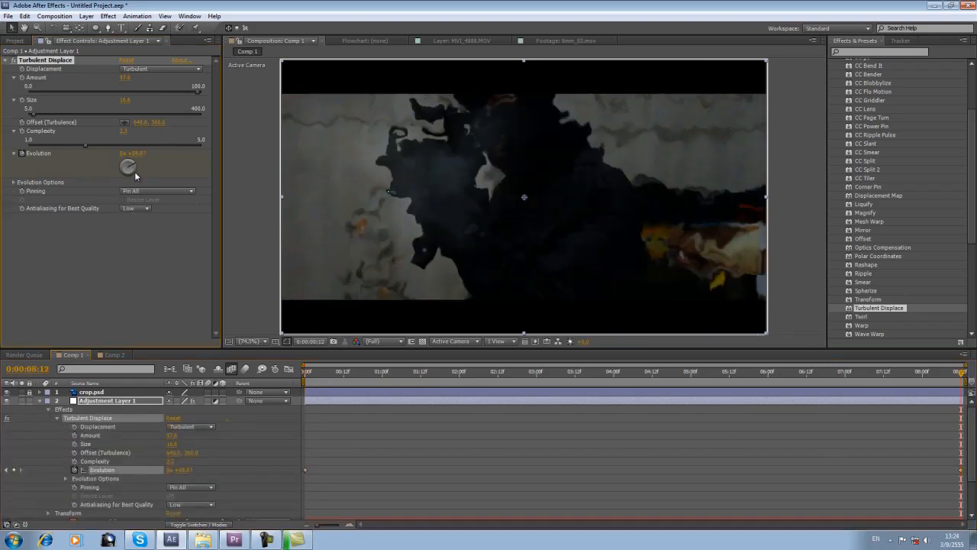
{"action": "left_click", "coordinate": [305, 373]}
{"action": "key", "text": "space"}
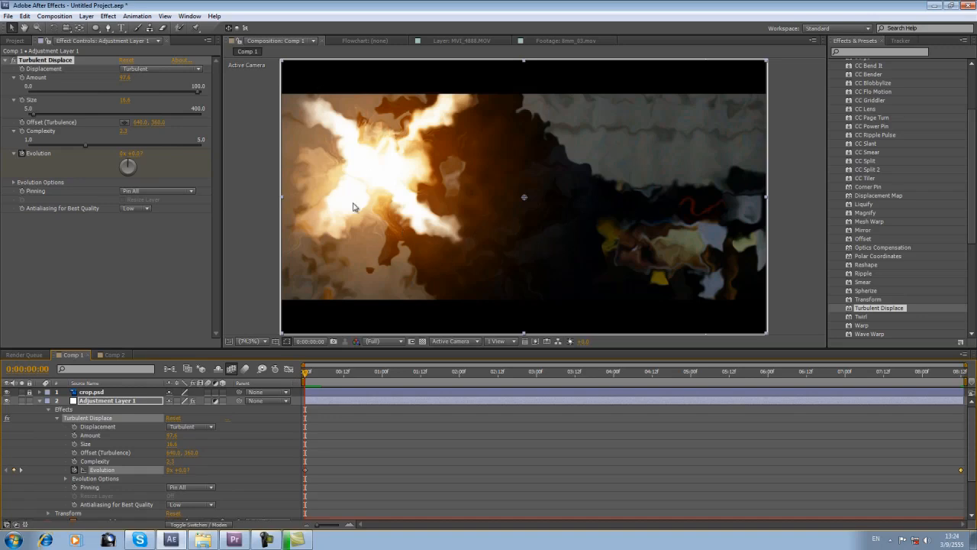
- Draw an elliptical mask around the muzzle flash on the adjustment layer
{"action": "left_click", "coordinate": [96, 29]}
{"action": "key", "text": "comma"}
{"action": "key", "text": "comma"}
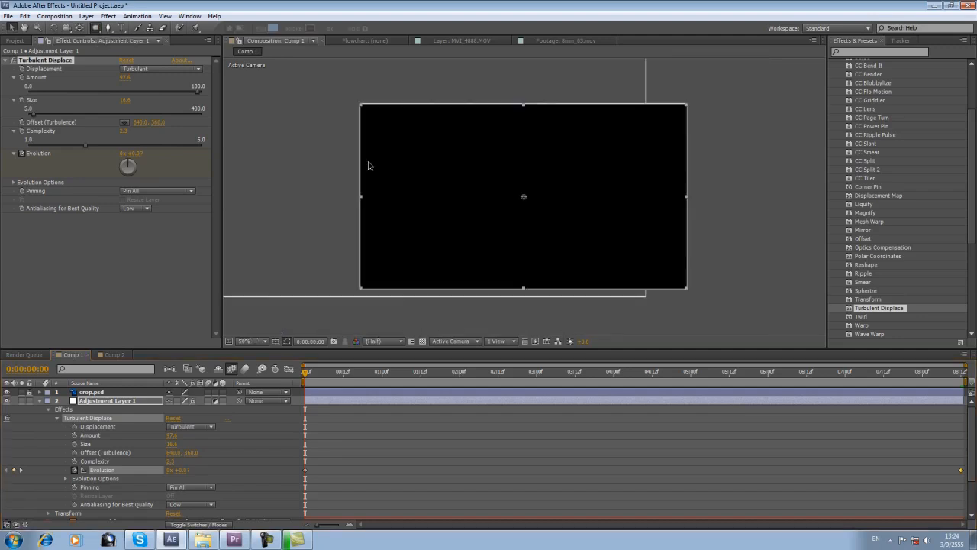
{"action": "left_click_drag", "start_coordinate": [360, 121], "coordinate": [496, 231]}
{"action": "key", "text": "v"}
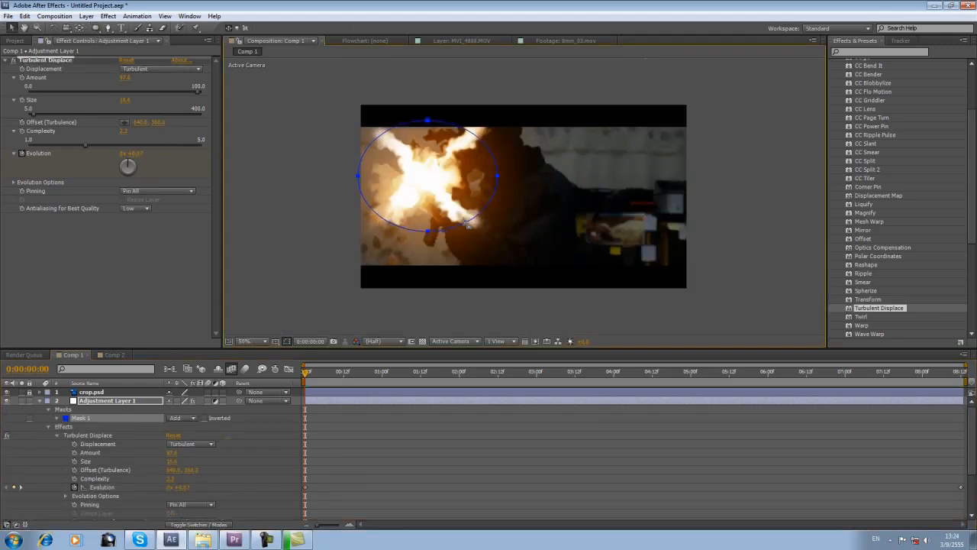
{"action": "key", "text": "period"}
{"action": "left_click", "coordinate": [412, 452]}
{"action": "key", "text": "shift+slash"}
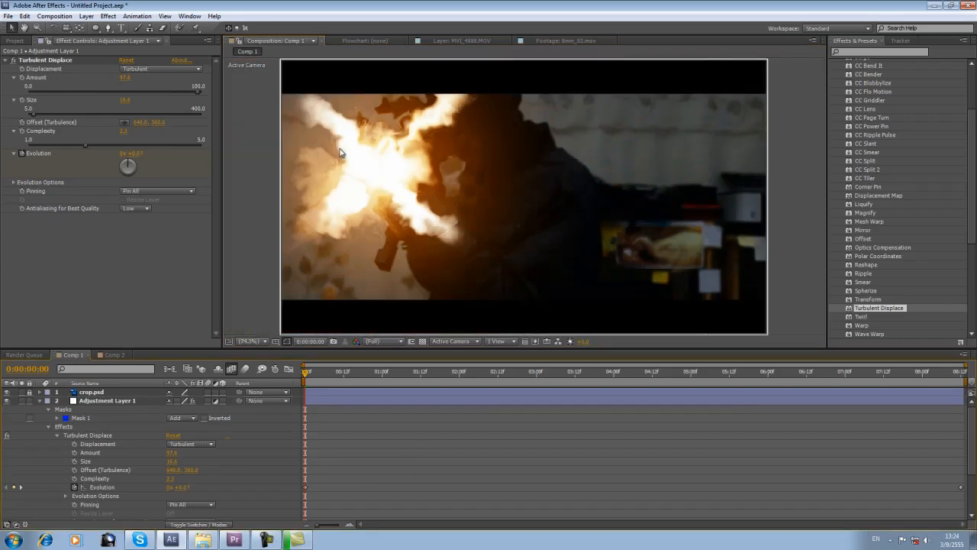
- Set the feather of the adjustment layer's mask to 100 pixels
{"action": "left_click", "coordinate": [50, 426]}
{"action": "left_click", "coordinate": [57, 418]}
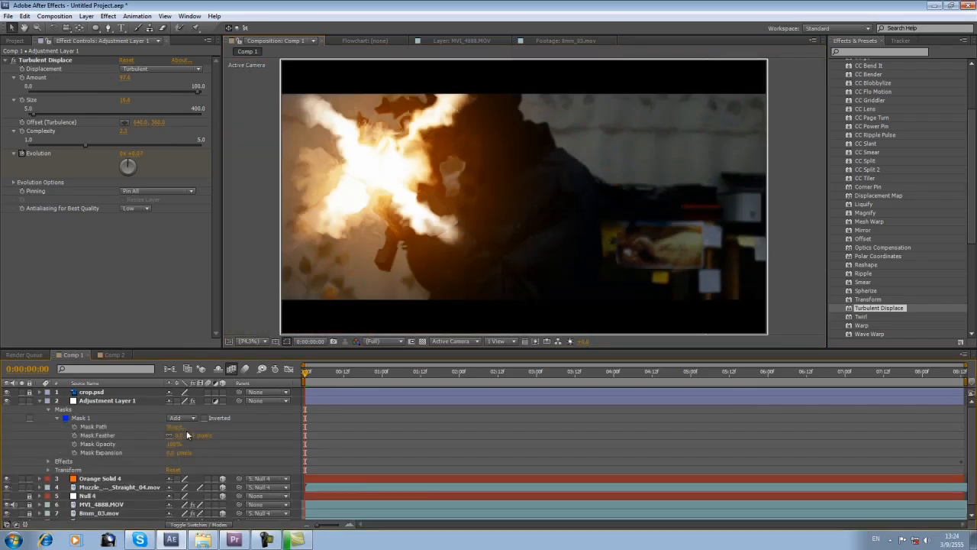
{"action": "left_click", "coordinate": [182, 438]}
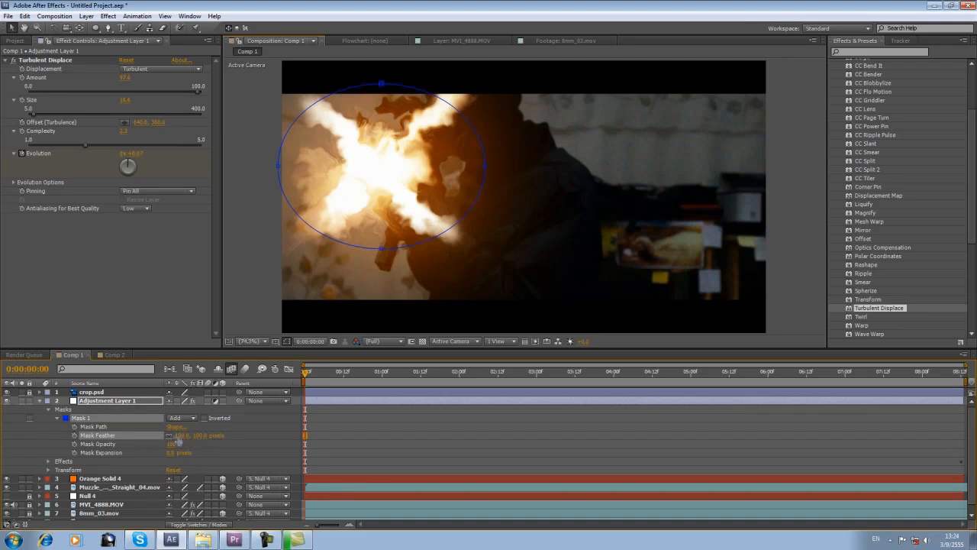
- Keyframe the mask expansion from about -112 pixels at the first frame to more than 600 pixels at the last frame
{"action": "left_click", "coordinate": [75, 453]}
{"action": "left_click_drag", "start_coordinate": [171, 456], "coordinate": [168, 453]}
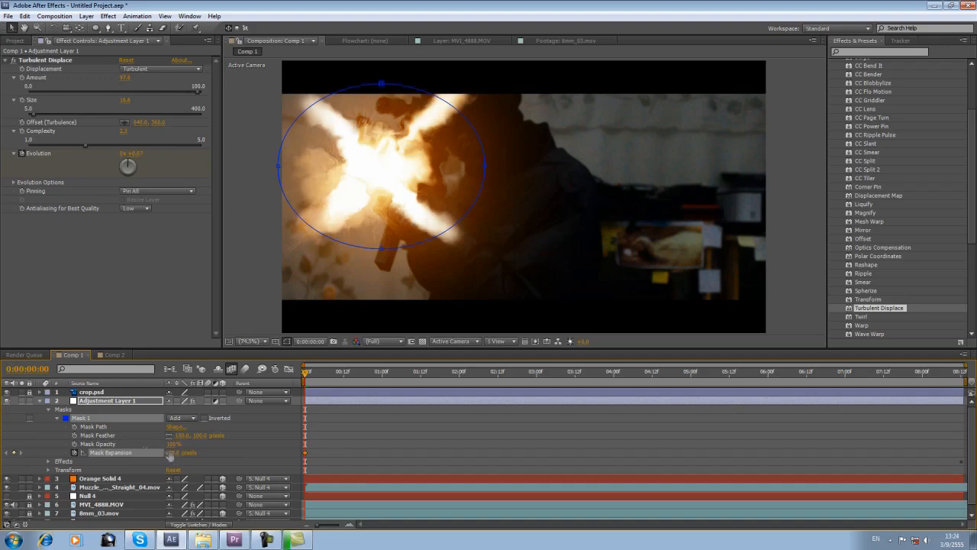
{"action": "left_click", "coordinate": [391, 372]}
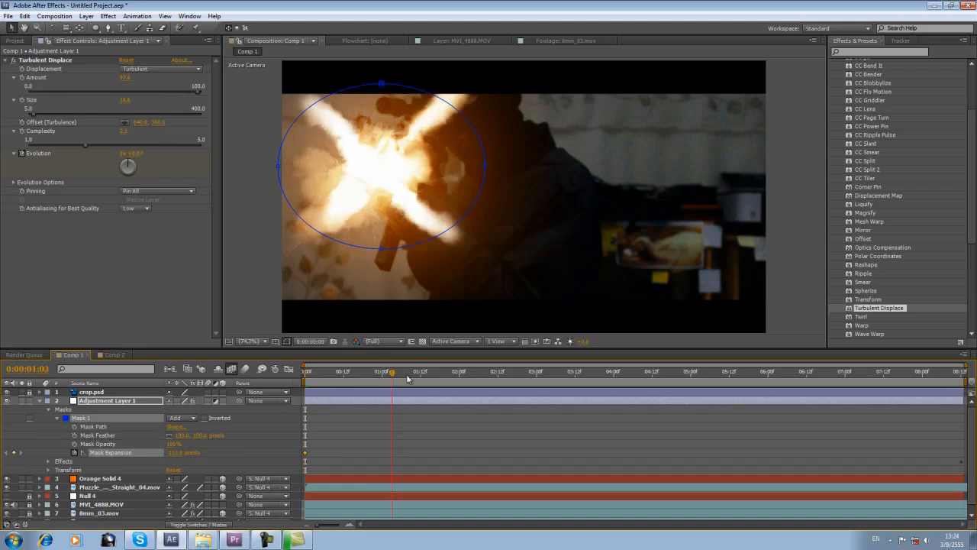
{"action": "left_click", "coordinate": [956, 377]}
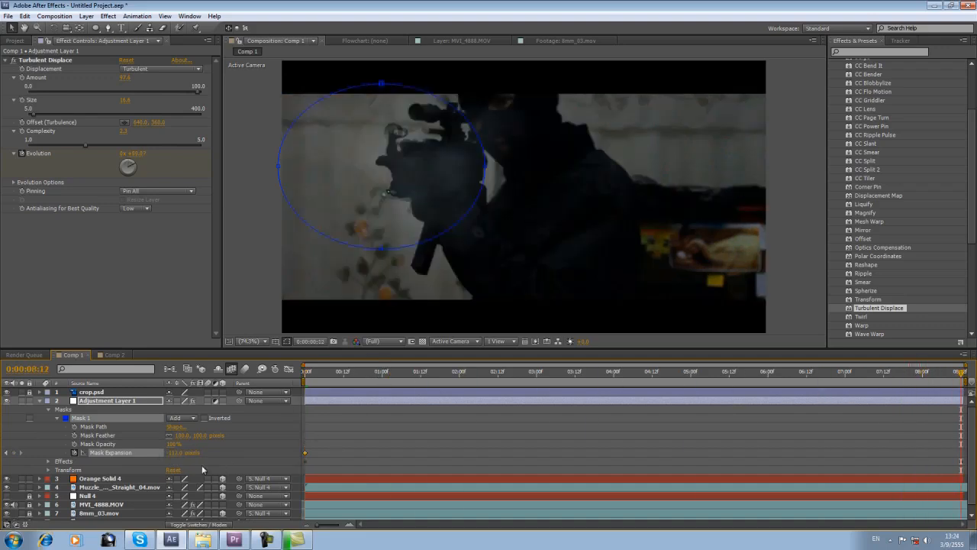
{"action": "left_click_drag", "start_coordinate": [171, 456], "coordinate": [173, 458]}
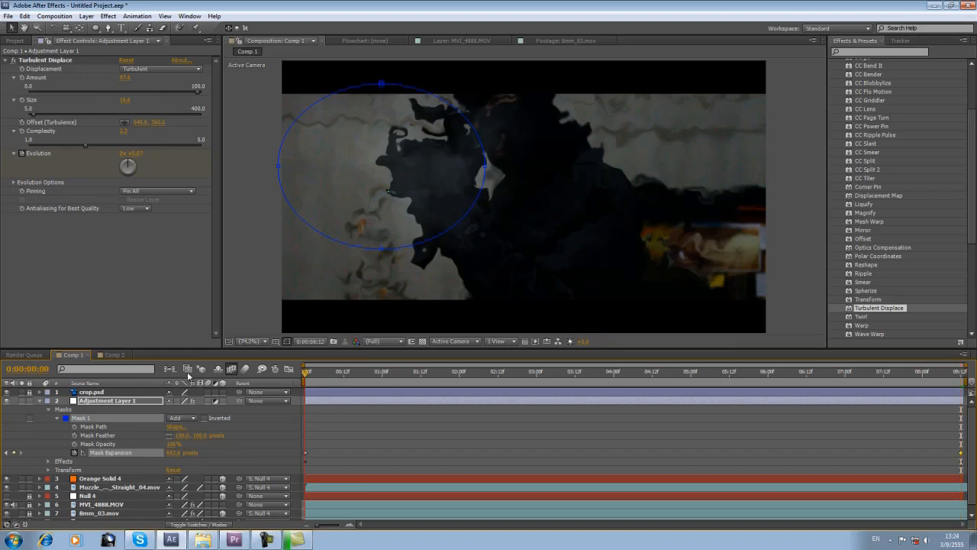
- Keyframe the mask path at the first frame and shift the ellipse right over the gun at the last frame
{"action": "key", "text": "Home"}
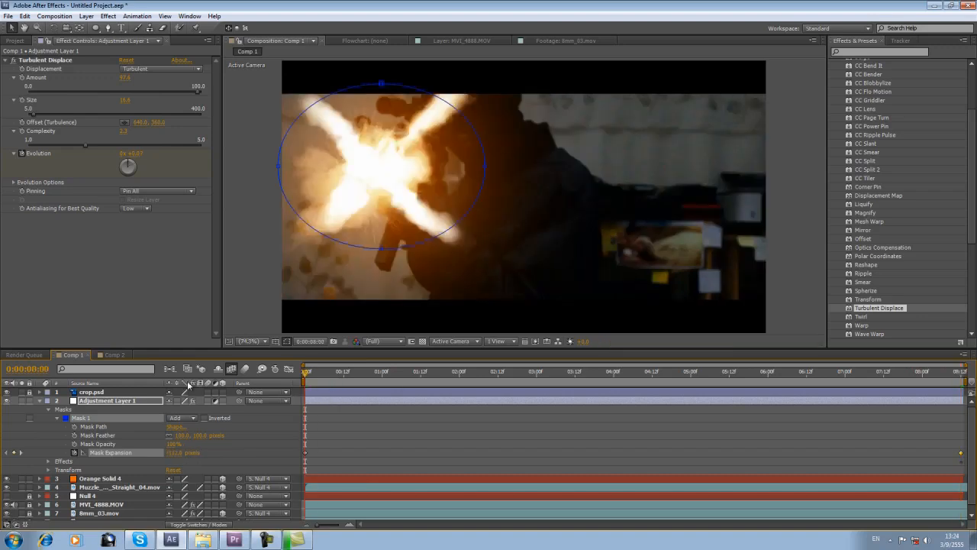
{"action": "left_click", "coordinate": [74, 428]}
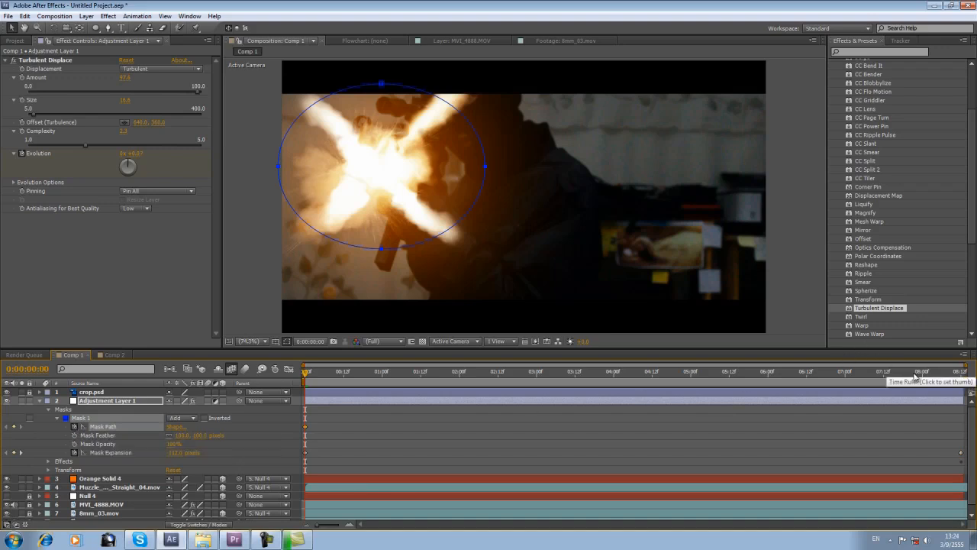
{"action": "key", "text": "End"}
{"action": "left_click_drag", "start_coordinate": [484, 166], "coordinate": [528, 165]}
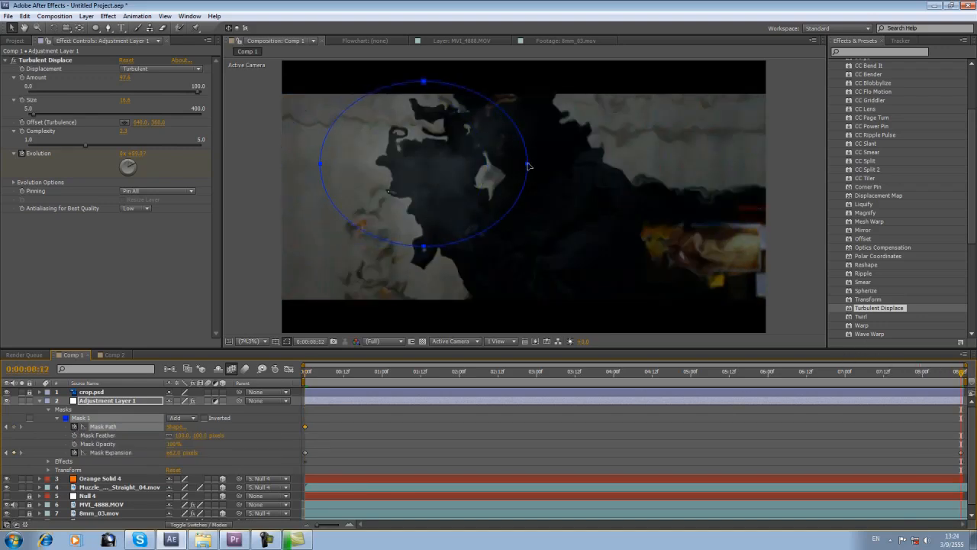
- Check how the masked heat distortion expands around the muzzle flash at several times across the composition
{"action": "key", "text": "h"}
{"action": "left_click", "coordinate": [343, 380]}
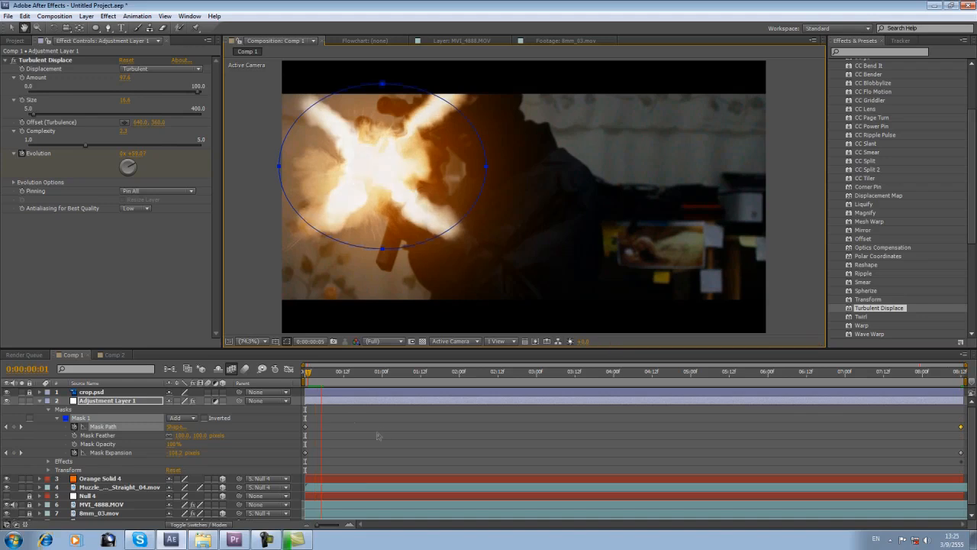
{"action": "key", "text": "v"}
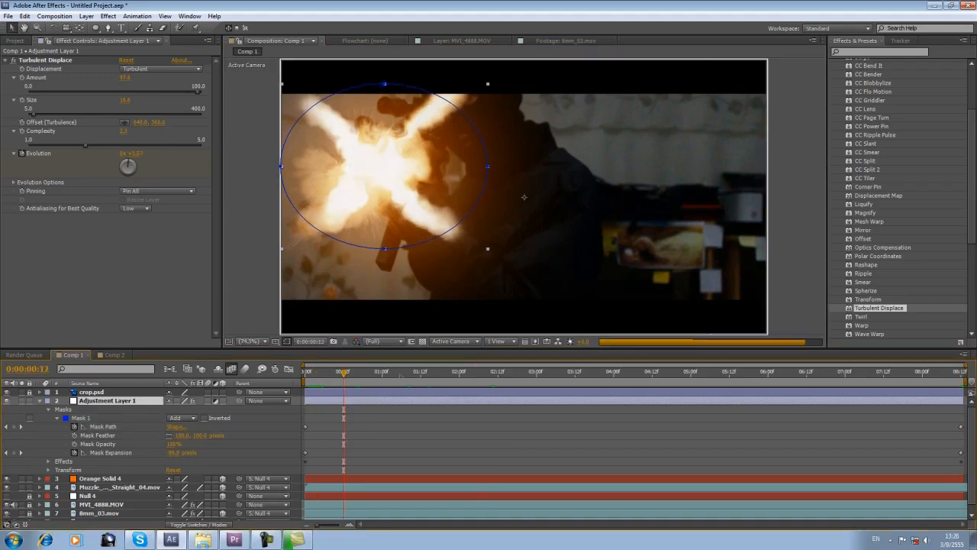
{"action": "left_click_drag", "start_coordinate": [343, 380], "coordinate": [402, 379]}
{"action": "left_click", "coordinate": [114, 452]}
{"action": "left_click", "coordinate": [527, 376]}
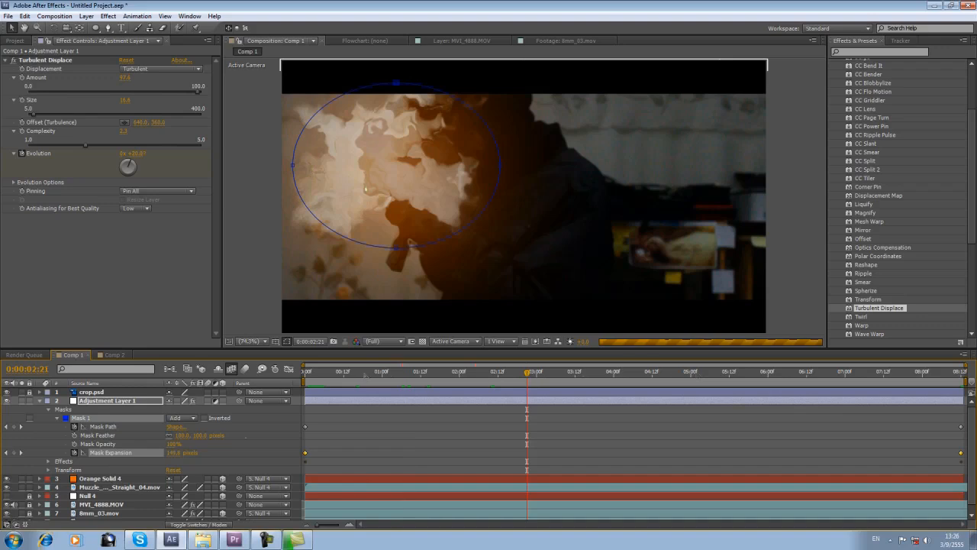
{"action": "left_click", "coordinate": [629, 374]}
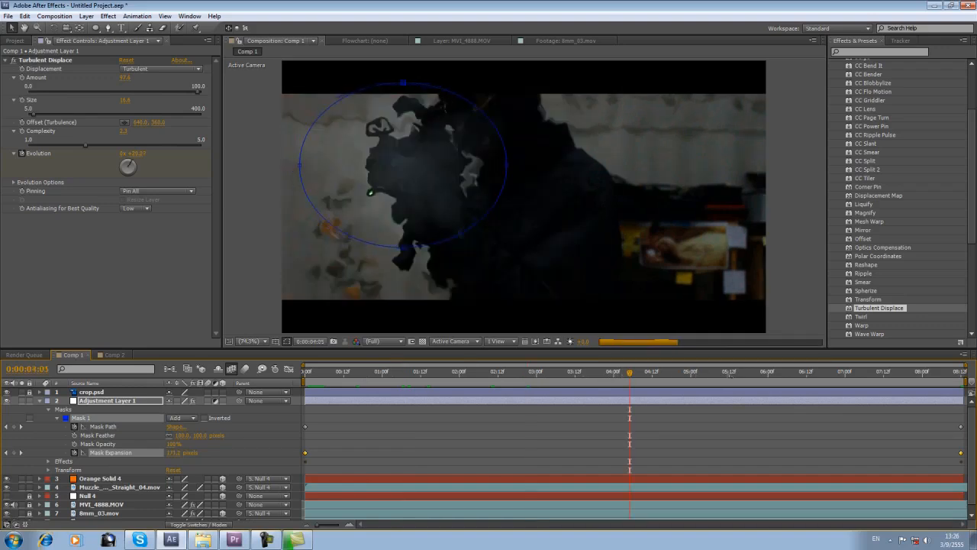
{"action": "left_click", "coordinate": [322, 435]}
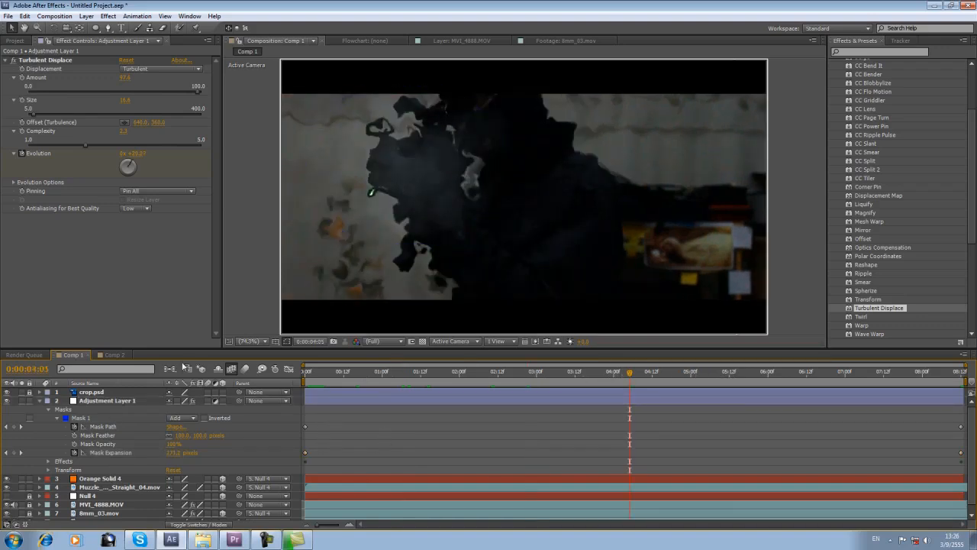
- Duplicate Mask 1 on the adjustment layer and set the copy's mode to Subtract
{"action": "left_click", "coordinate": [81, 418]}
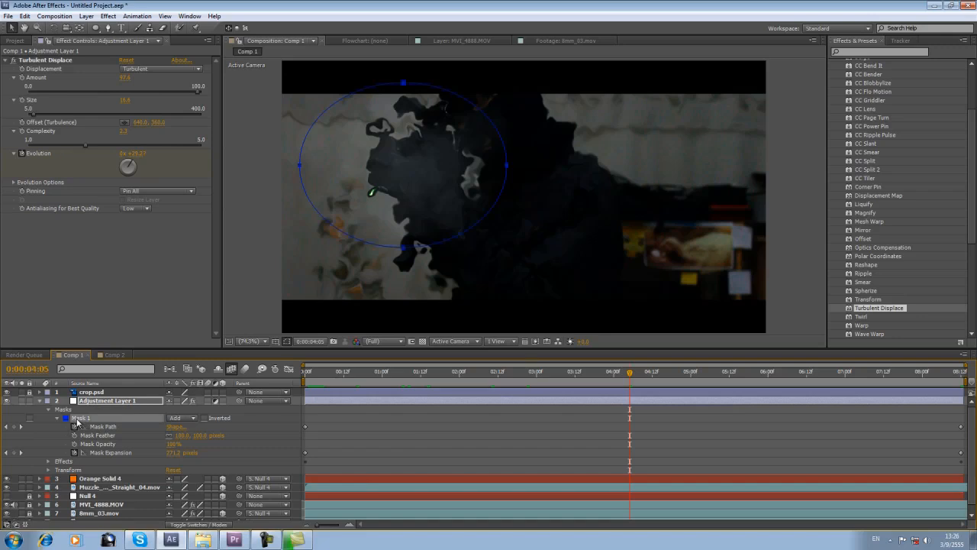
{"action": "key", "text": "ctrl+d"}
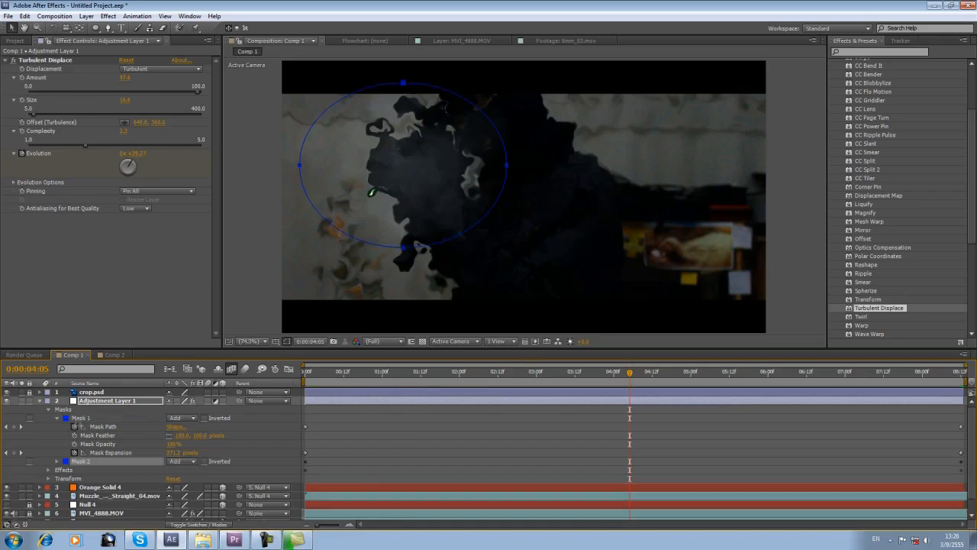
{"action": "left_click", "coordinate": [57, 420]}
{"action": "left_click", "coordinate": [175, 426]}
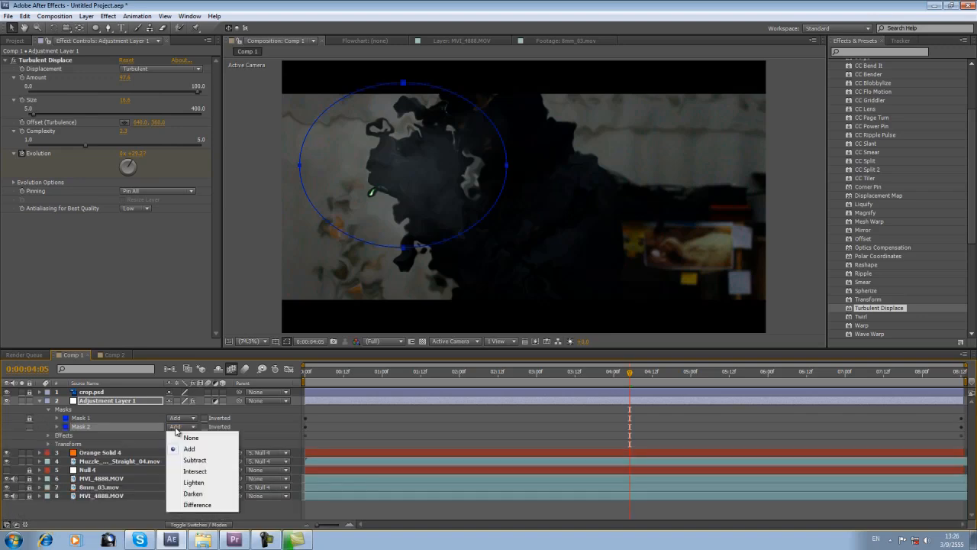
{"action": "left_click", "coordinate": [194, 460]}
{"action": "left_click", "coordinate": [420, 373]}
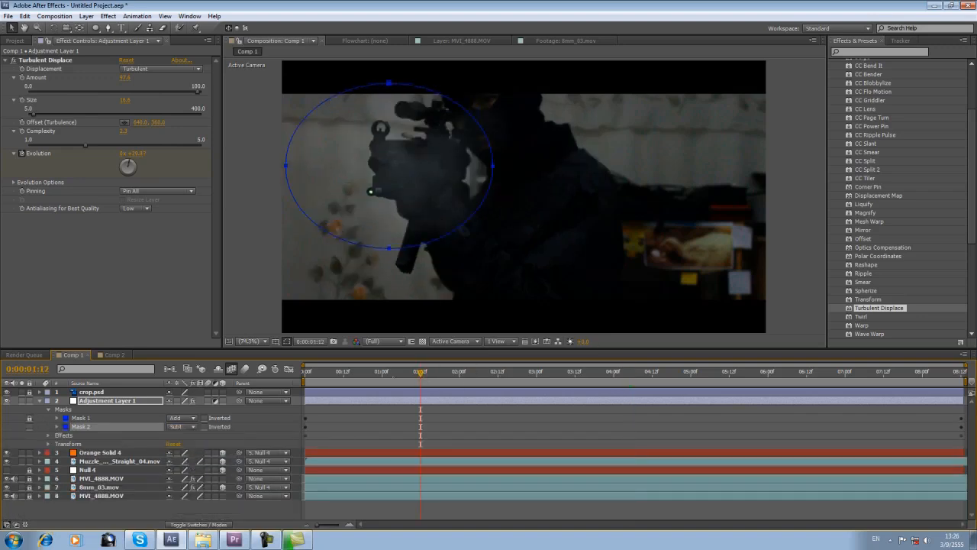
{"action": "left_click", "coordinate": [347, 373]}
{"action": "left_click", "coordinate": [385, 373]}
- Keyframe the expansion of Mask 2 at -178 pixels on the first frame and about 500 pixels on the last frame
{"action": "left_click", "coordinate": [307, 372]}
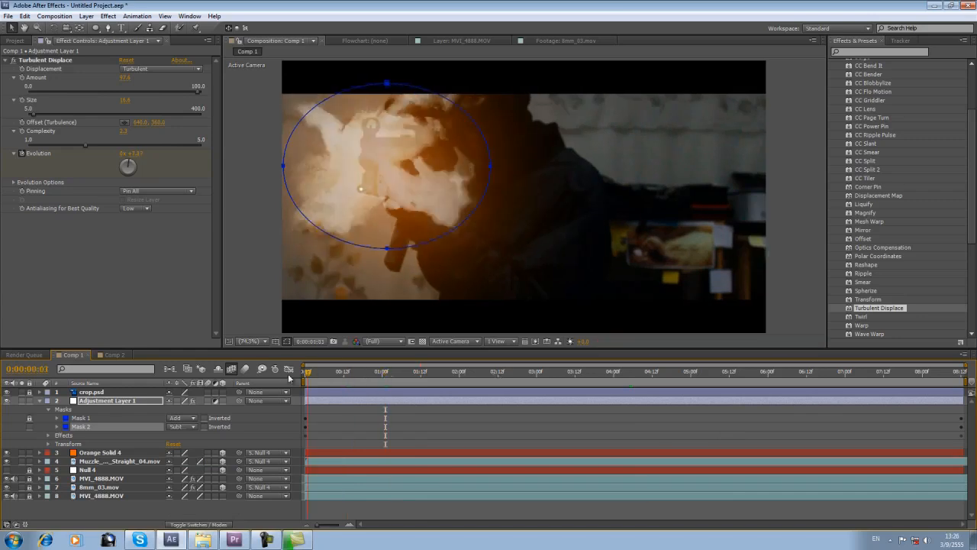
{"action": "left_click", "coordinate": [57, 427]}
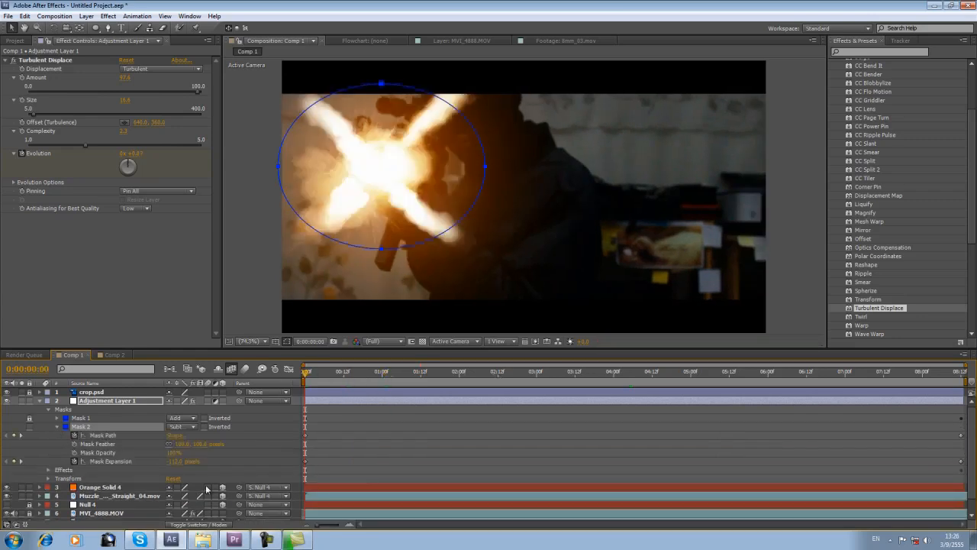
{"action": "mouse_move", "coordinate": [175, 465]}
{"action": "left_mouse_down"}
{"action": "mouse_move", "coordinate": [114, 465]}
{"action": "mouse_move", "coordinate": [175, 466]}
{"action": "left_mouse_up"}
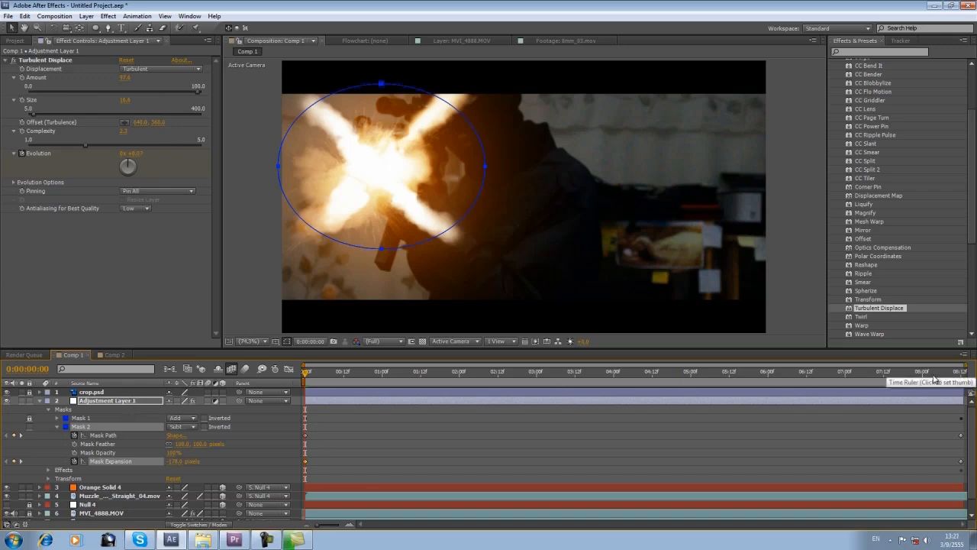
{"action": "left_click_drag", "start_coordinate": [305, 373], "coordinate": [963, 377]}
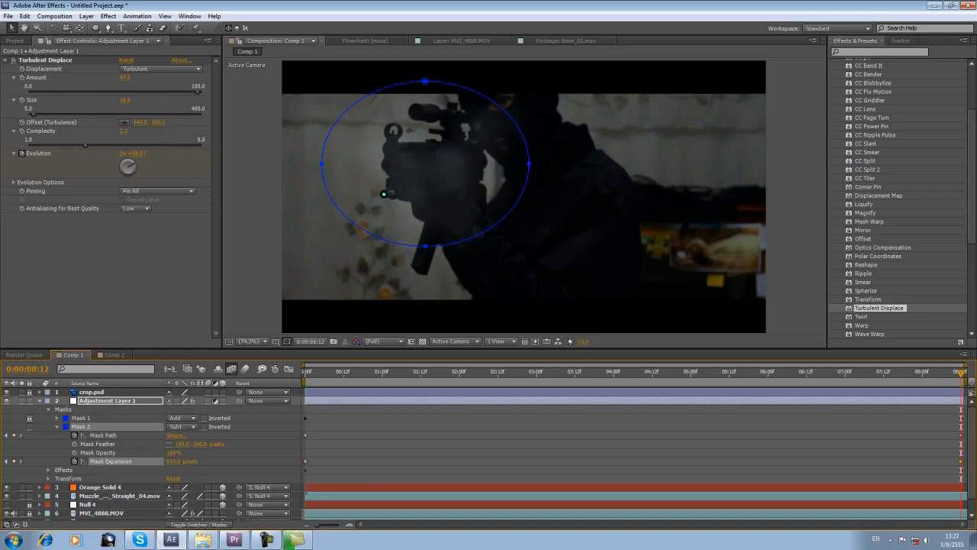
{"action": "mouse_move", "coordinate": [186, 461]}
{"action": "left_mouse_down"}
{"action": "mouse_move", "coordinate": [165, 462]}
{"action": "mouse_move", "coordinate": [174, 463]}
{"action": "left_mouse_up"}
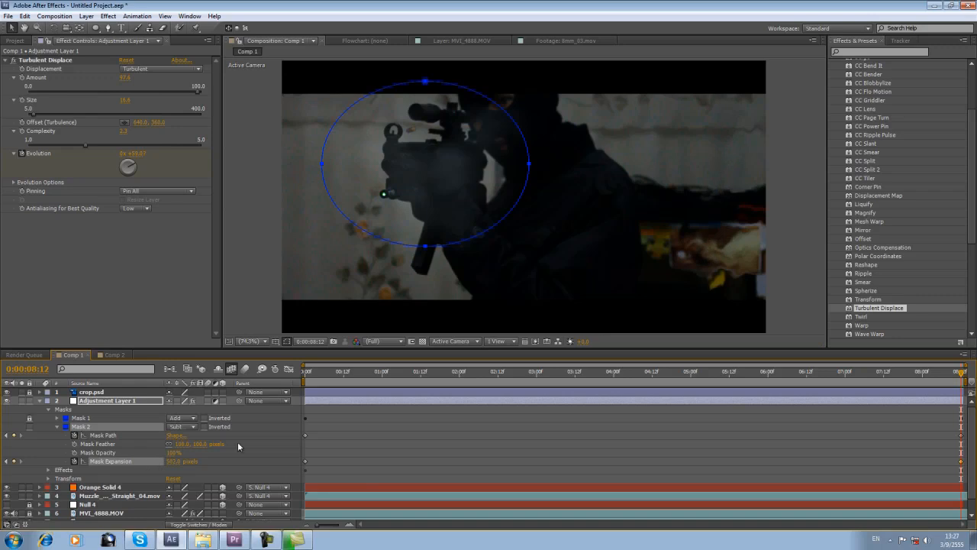
{"action": "left_click", "coordinate": [742, 373]}
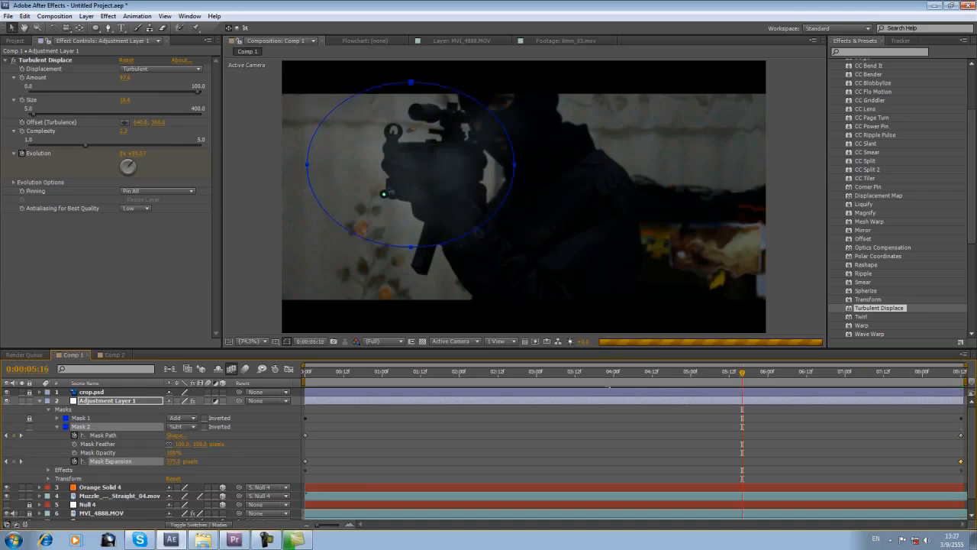
{"action": "left_click", "coordinate": [607, 373]}
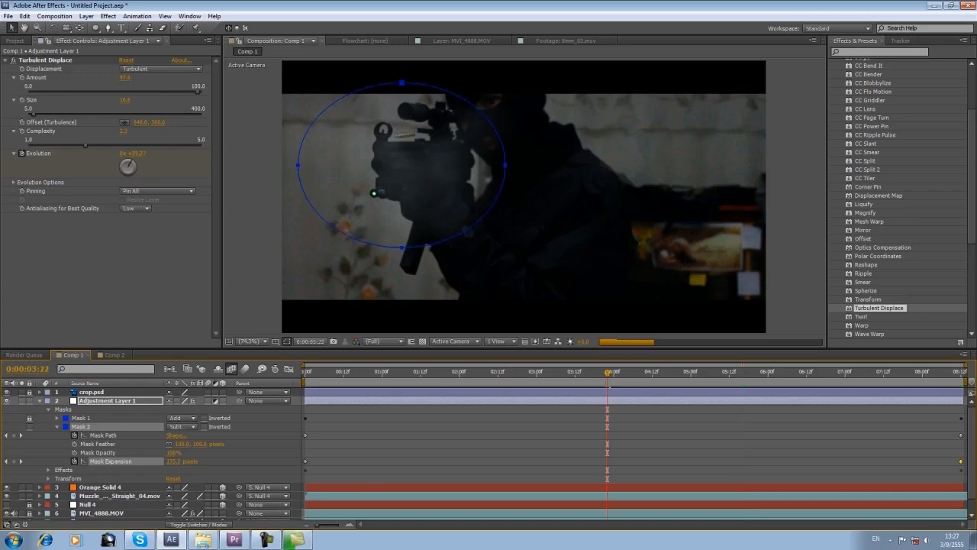
{"action": "left_click", "coordinate": [665, 373]}
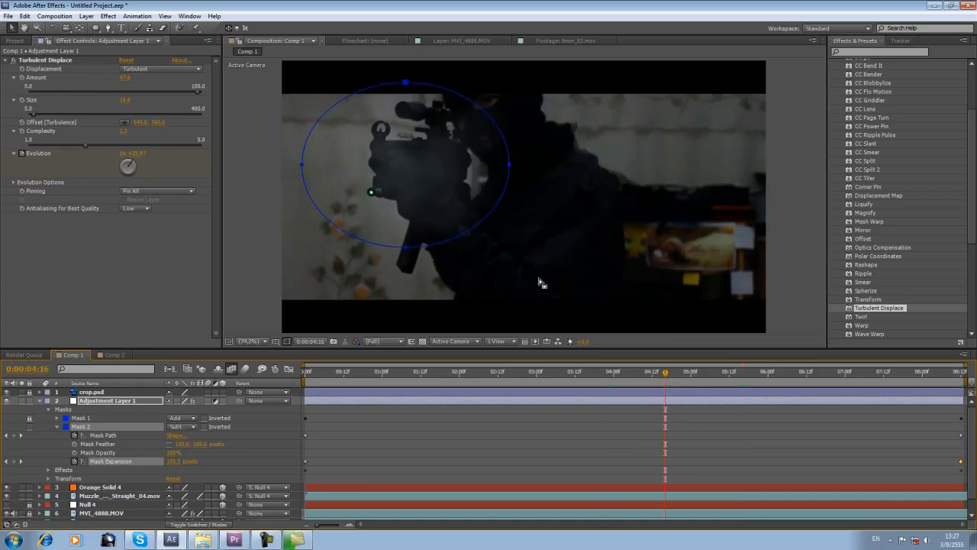
{"action": "left_click", "coordinate": [768, 373]}
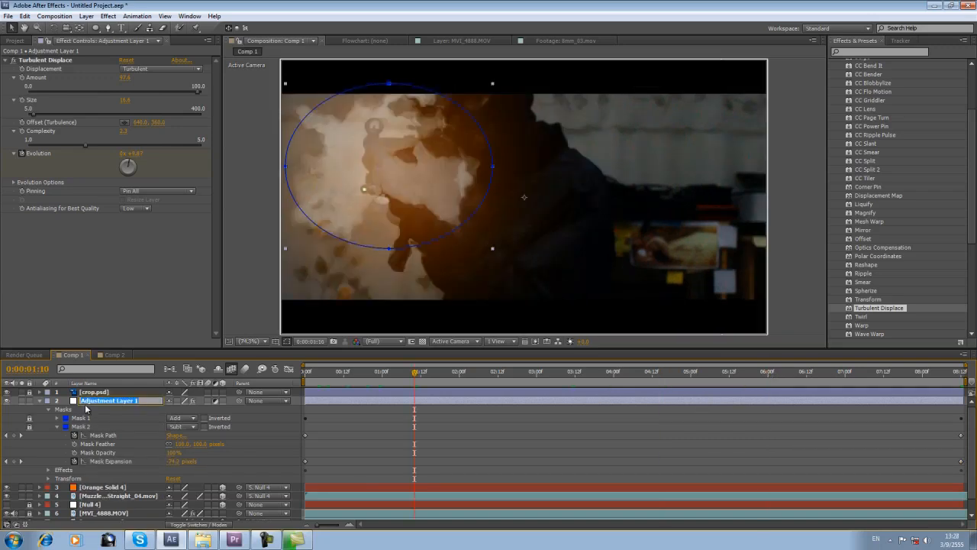
- Rename the adjustment layer as Turbulent and collapse its properties
{"action": "type", "text": "Turbulent"}
{"action": "key", "text": "Return"}
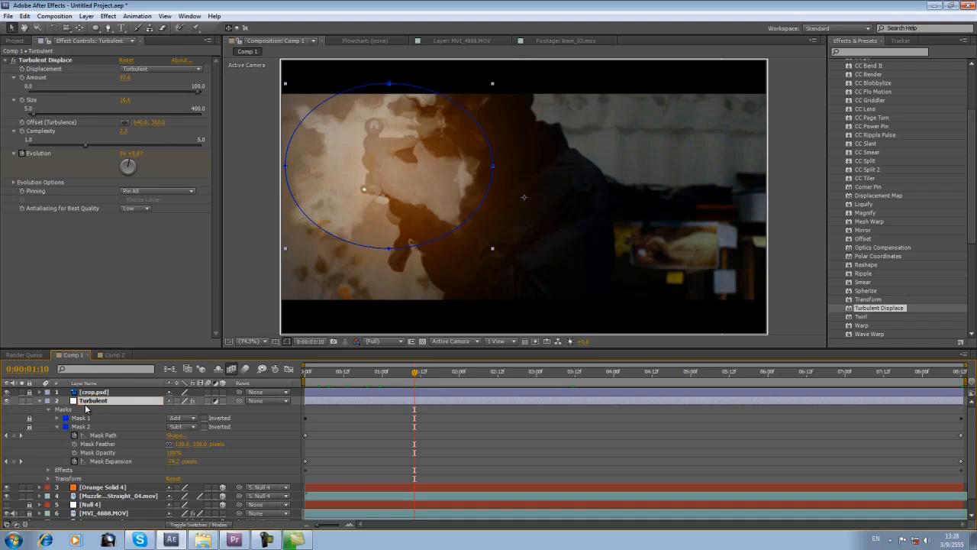
{"action": "left_click", "coordinate": [40, 400]}
{"action": "left_click", "coordinate": [493, 493]}
{"action": "left_click_drag", "start_coordinate": [400, 375], "coordinate": [303, 380]}
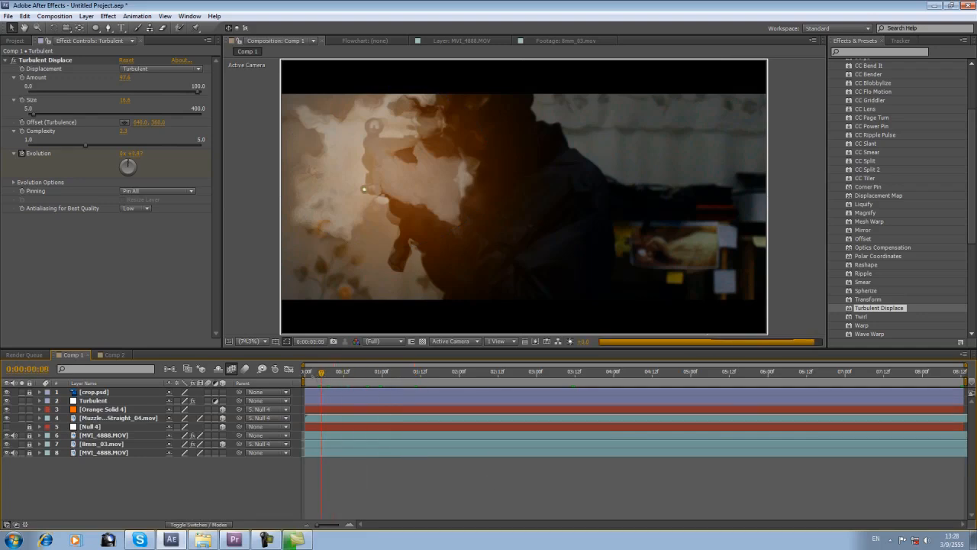
- Import the bullet image 2.4.jpg into the project and view it alongside Comp 1
{"action": "left_click", "coordinate": [15, 40]}
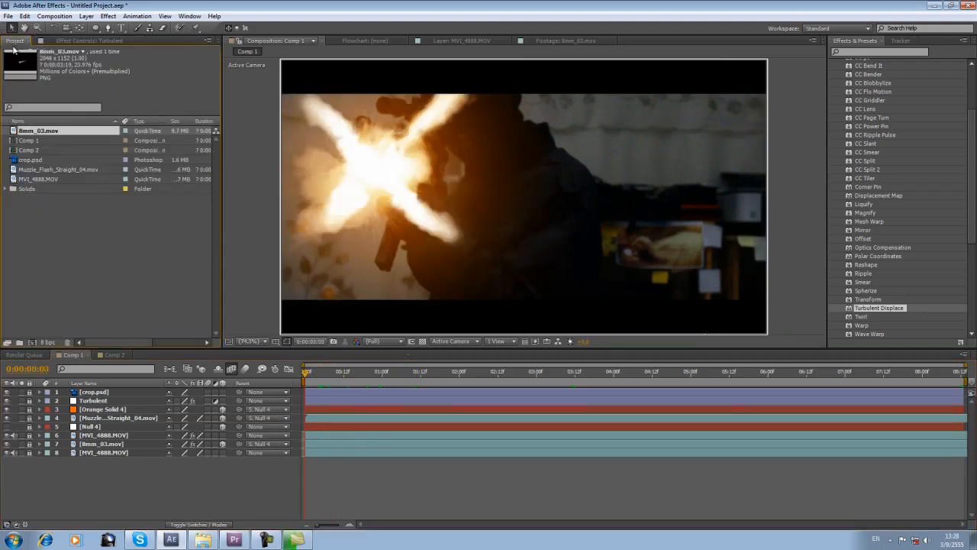
{"action": "double_click", "coordinate": [58, 258]}
{"action": "double_click", "coordinate": [382, 97]}
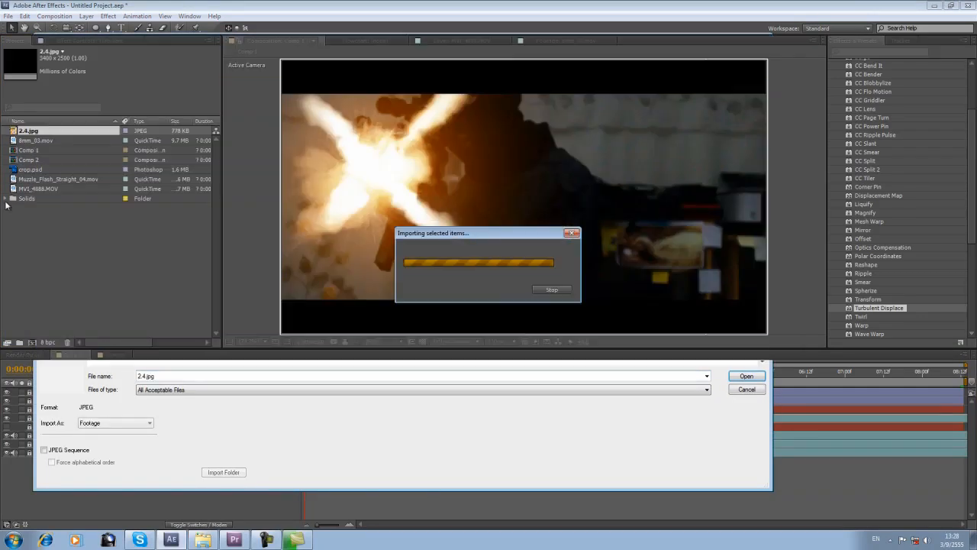
{"action": "double_click", "coordinate": [14, 132]}
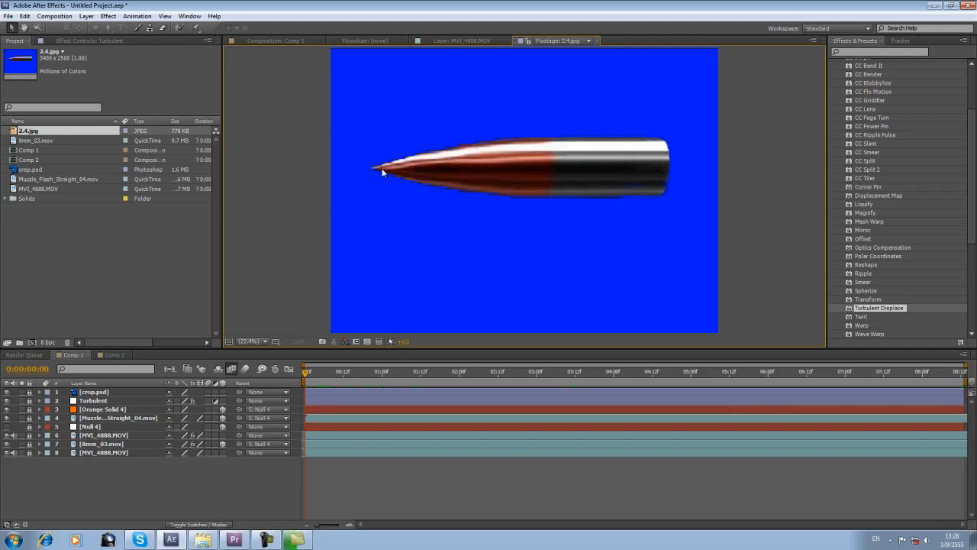
{"action": "left_click", "coordinate": [283, 41]}
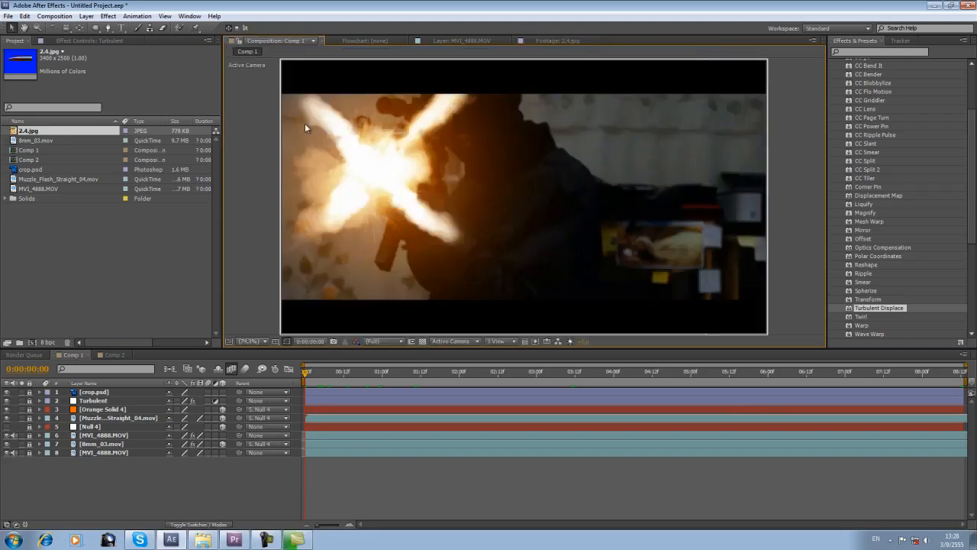
{"action": "left_click", "coordinate": [538, 40]}
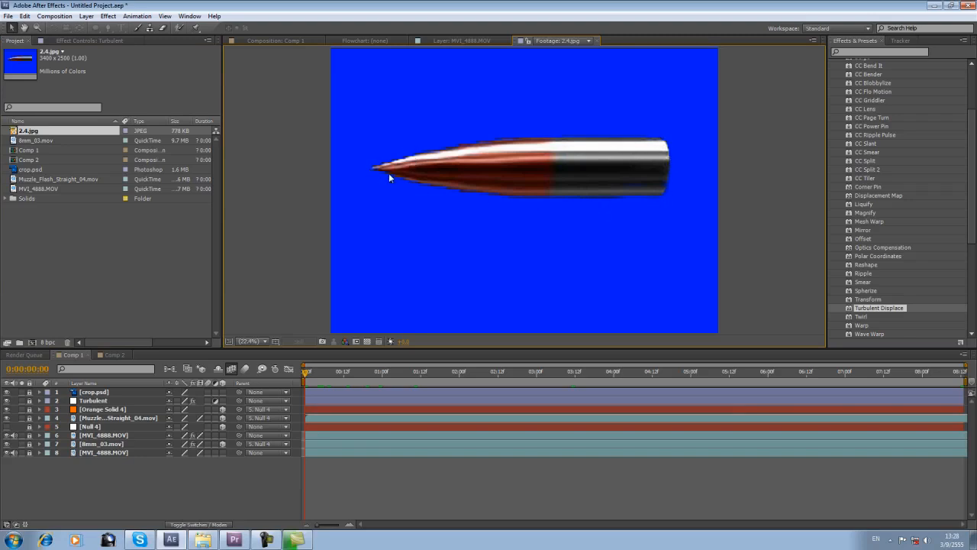
{"action": "left_click", "coordinate": [272, 40]}
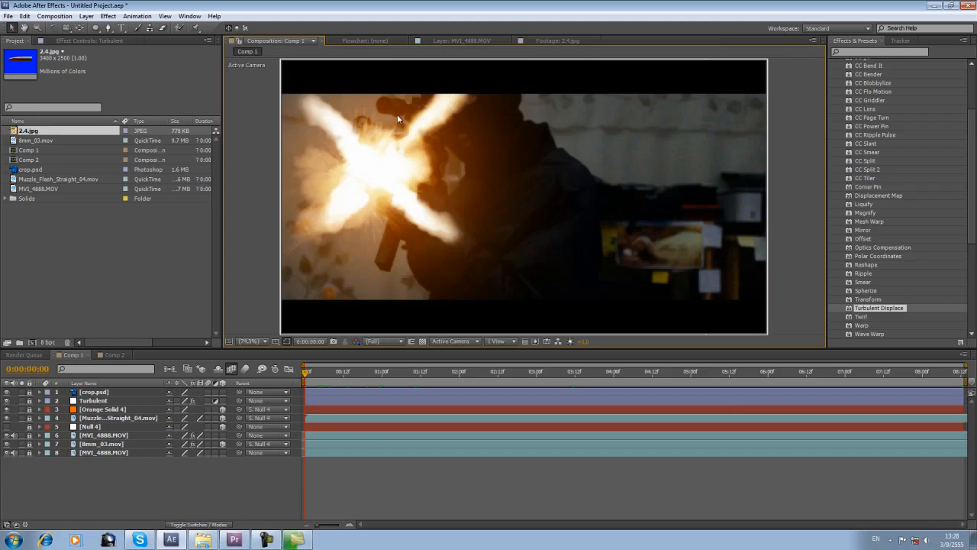
{"action": "left_click", "coordinate": [533, 40]}
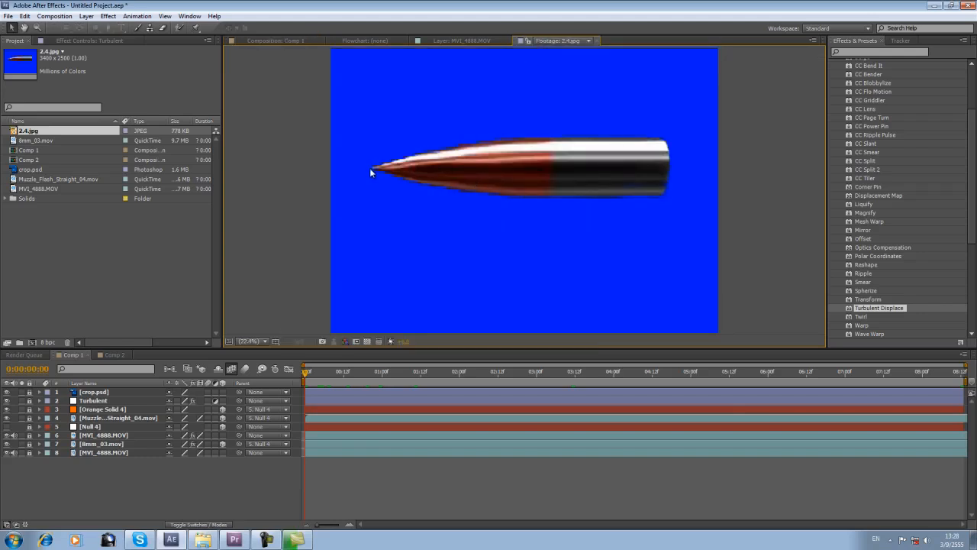
- Add 2.4.jpg to Comp 1 directly beneath crop.psd and set its scale to 2%
{"action": "left_click_drag", "start_coordinate": [658, 201], "coordinate": [331, 389]}
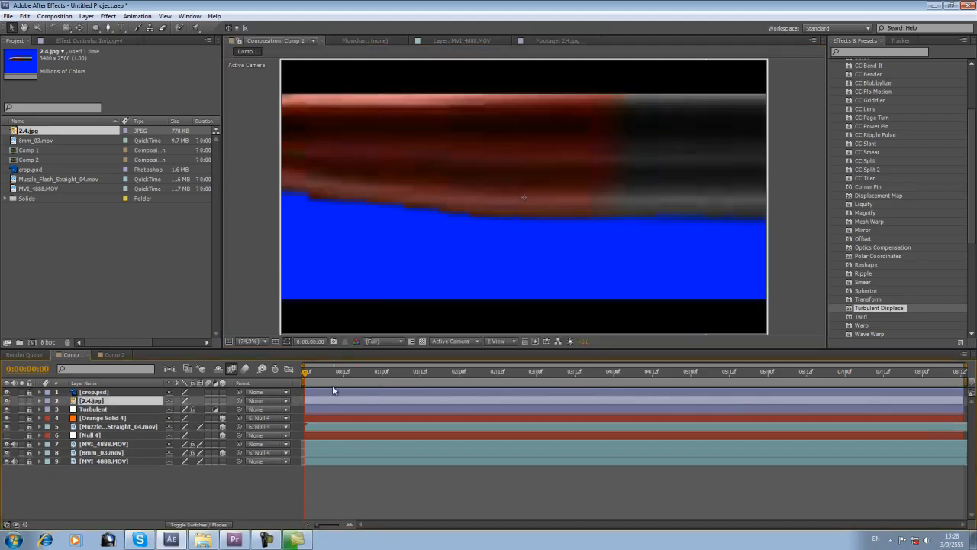
{"action": "key", "text": "s"}
{"action": "left_click", "coordinate": [184, 410]}
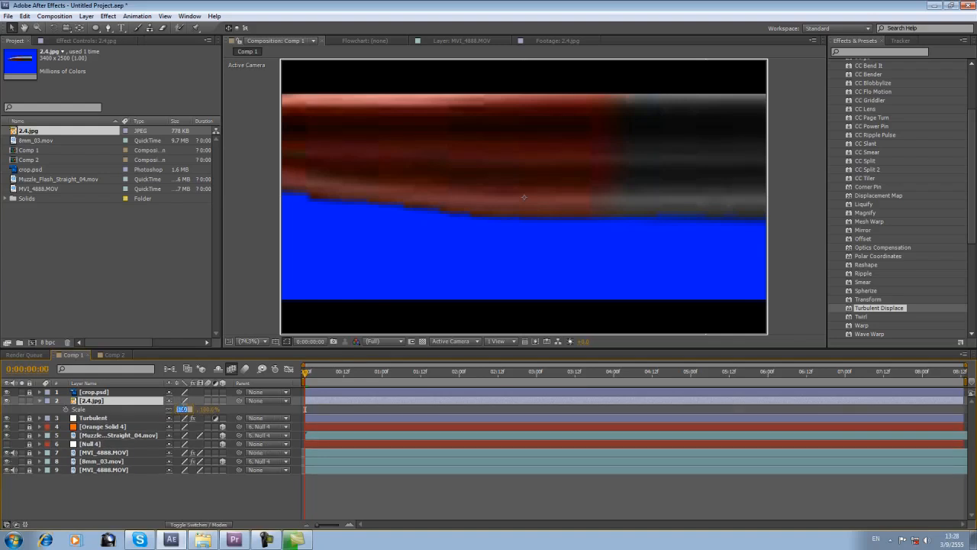
{"action": "type", "text": "2"}
{"action": "key", "text": "Return"}
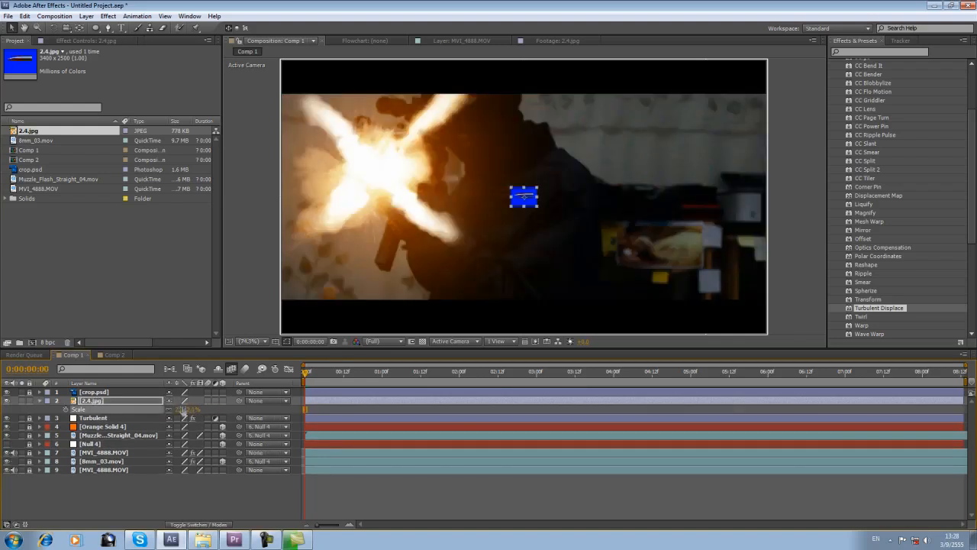
{"action": "left_click", "coordinate": [352, 409]}
{"action": "scroll", "coordinate": [566, 209], "scroll_direction": "up", "scroll_amount": 3}
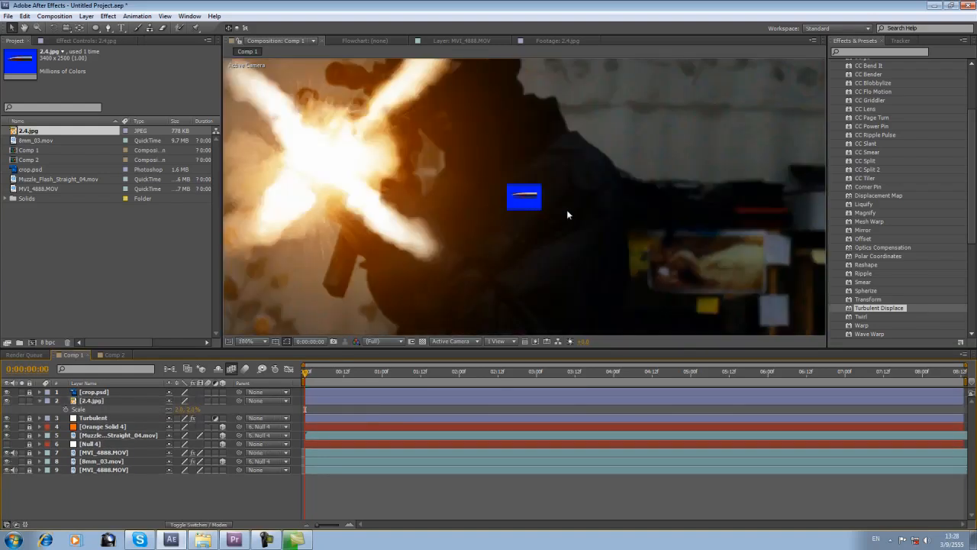
- Apply Fast Blur to the 2.4.jpg layer with a blurriness of about 105
{"action": "left_click", "coordinate": [485, 401]}
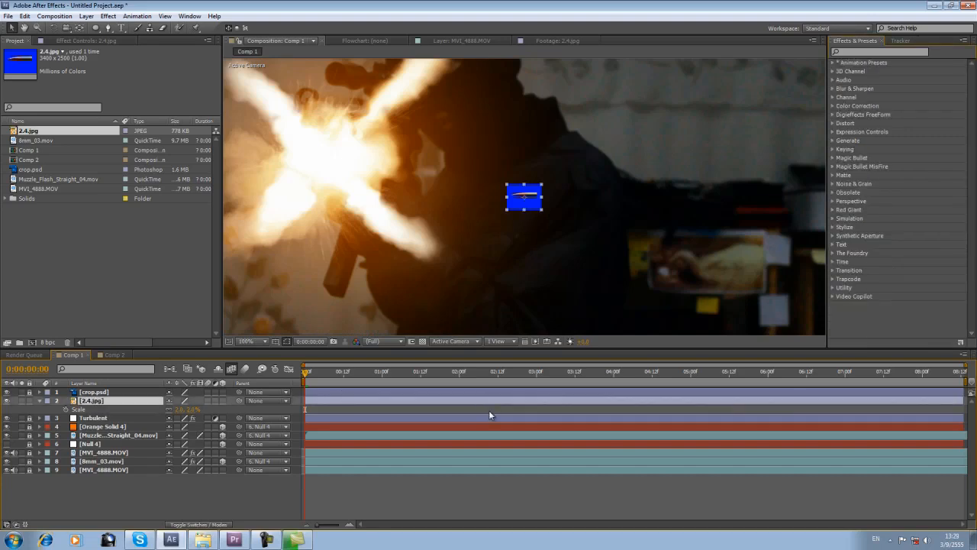
{"action": "left_click", "coordinate": [832, 88]}
{"action": "left_click_drag", "start_coordinate": [867, 166], "coordinate": [399, 402]}
{"action": "left_click", "coordinate": [14, 69]}
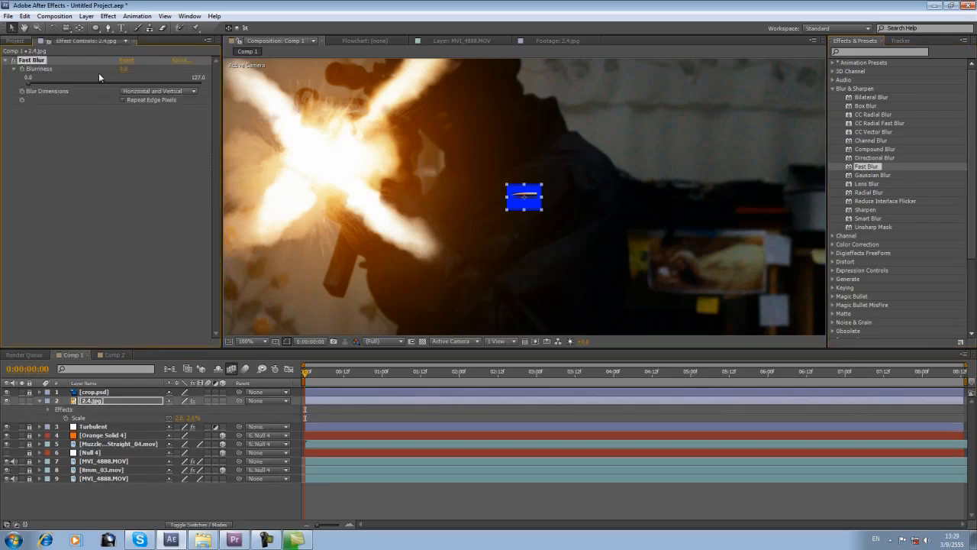
{"action": "left_click", "coordinate": [146, 83]}
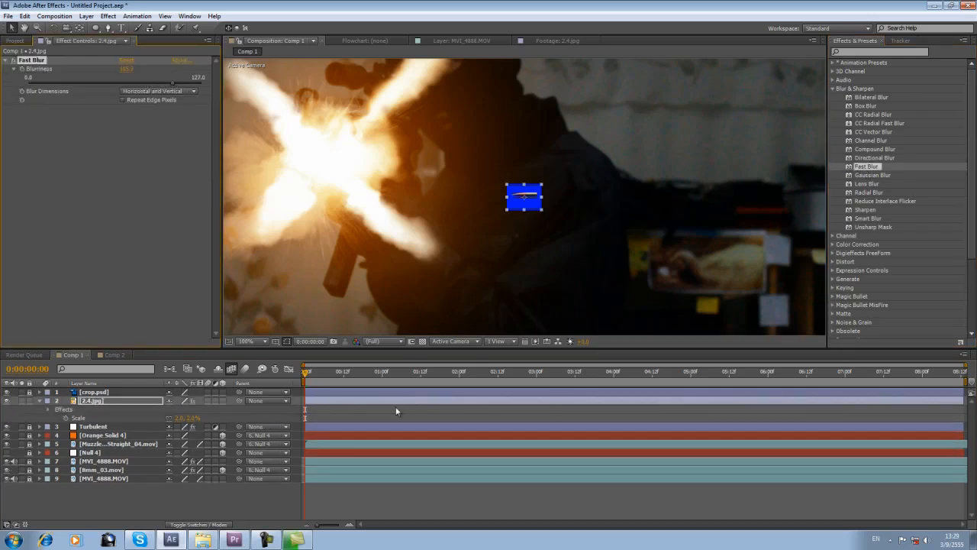
{"action": "left_click", "coordinate": [424, 418]}
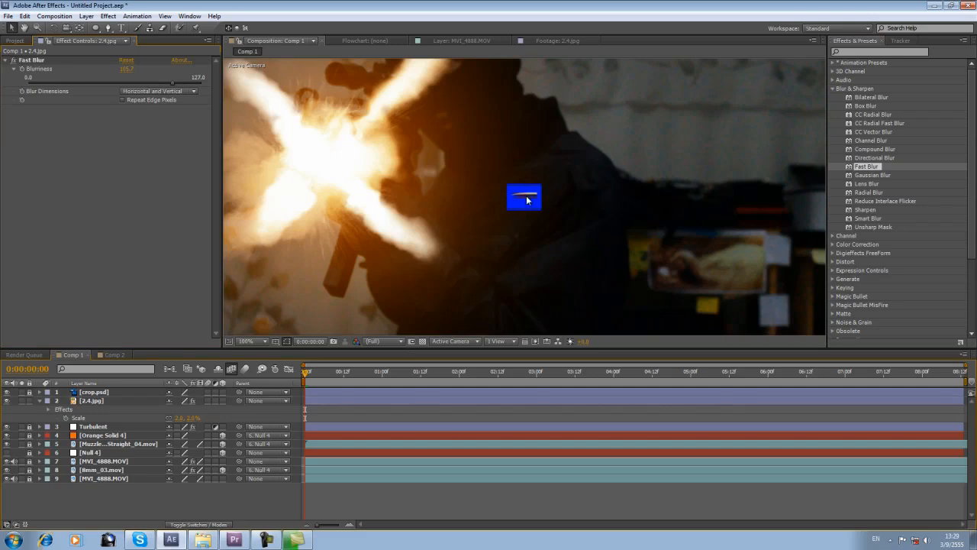
- Remove the Fast Blur effect from the 2.4.jpg layer in Comp 1
{"action": "key", "text": "shift+slash"}
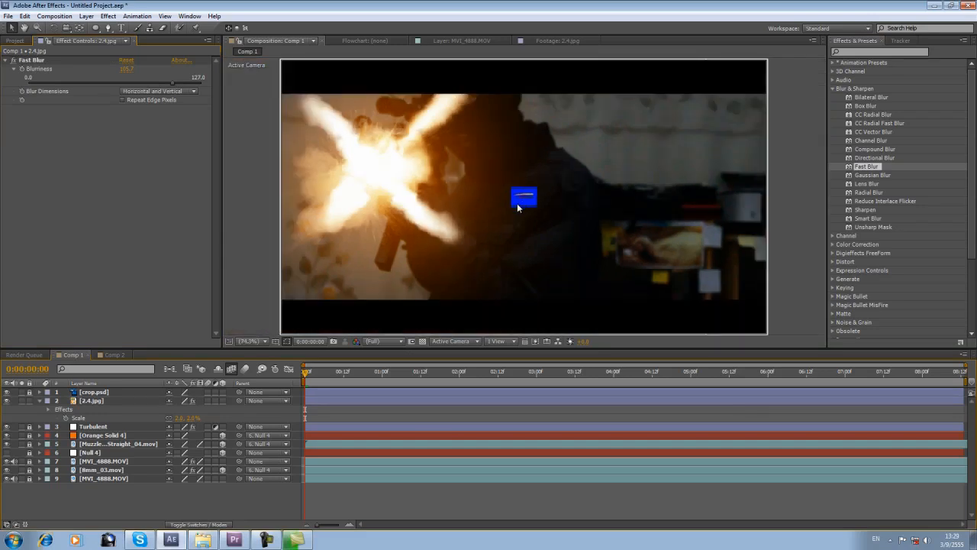
{"action": "key", "text": "slash"}
{"action": "left_click", "coordinate": [36, 62]}
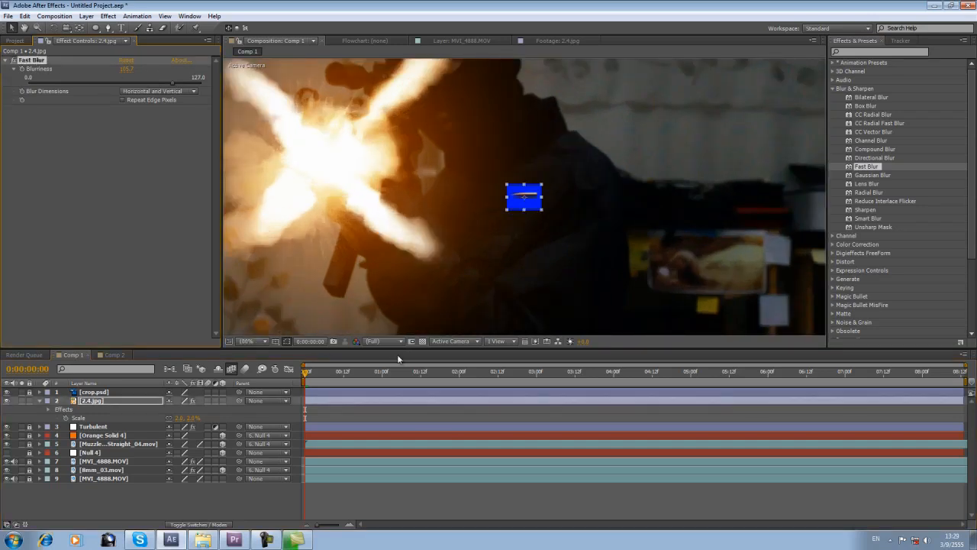
{"action": "key", "text": "Delete"}
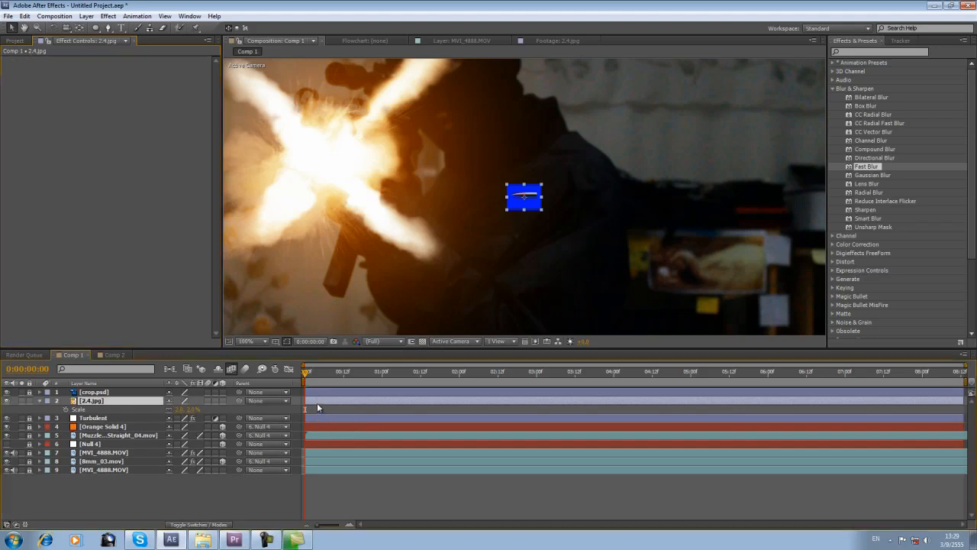
{"action": "key", "text": "ctrl+z"}
{"action": "key", "text": "ctrl+shift+z"}
- Pre-compose 2.4.jpg with all attributes left in Comp 1, and apply Fast Blur to the image inside the new composition
{"action": "key", "text": "ctrl+shift+c"}
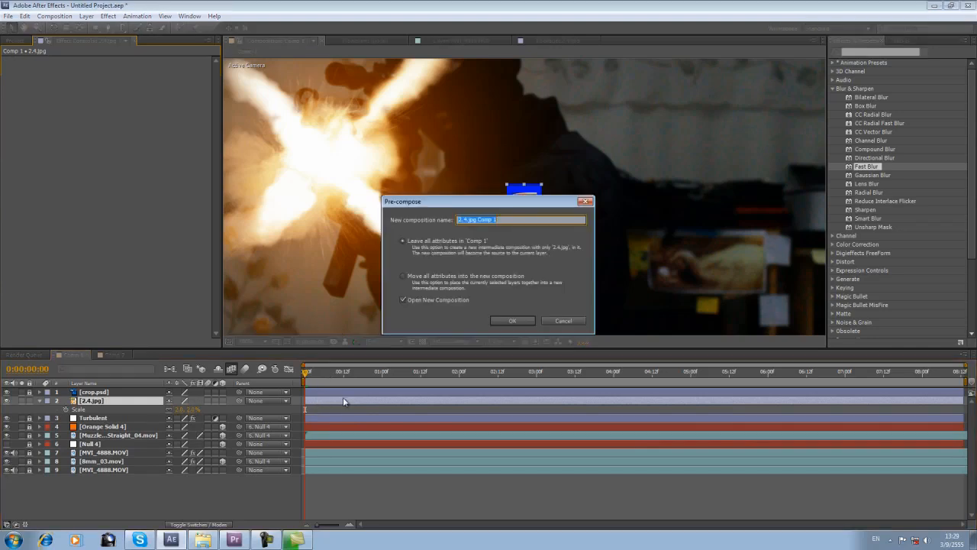
{"action": "left_click", "coordinate": [511, 321]}
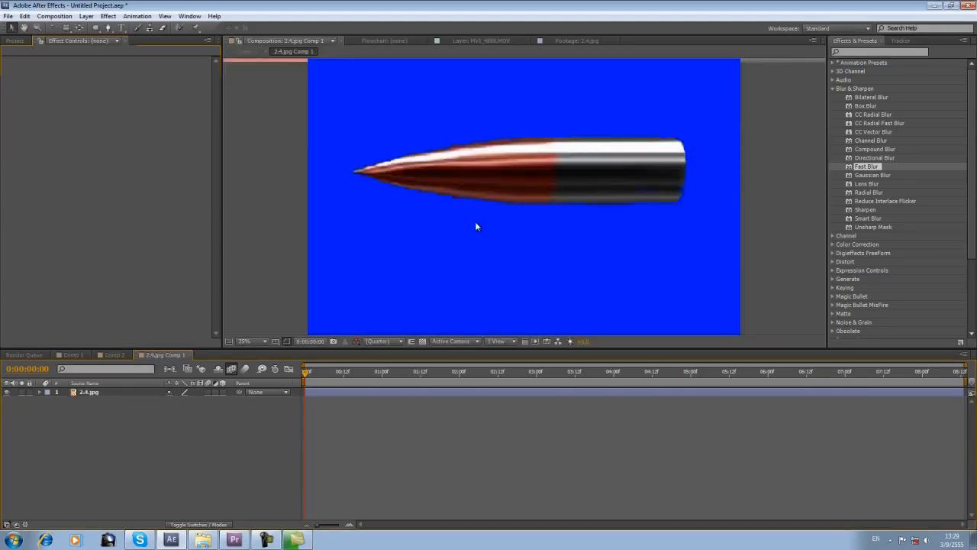
{"action": "left_click_drag", "start_coordinate": [847, 176], "coordinate": [569, 180]}
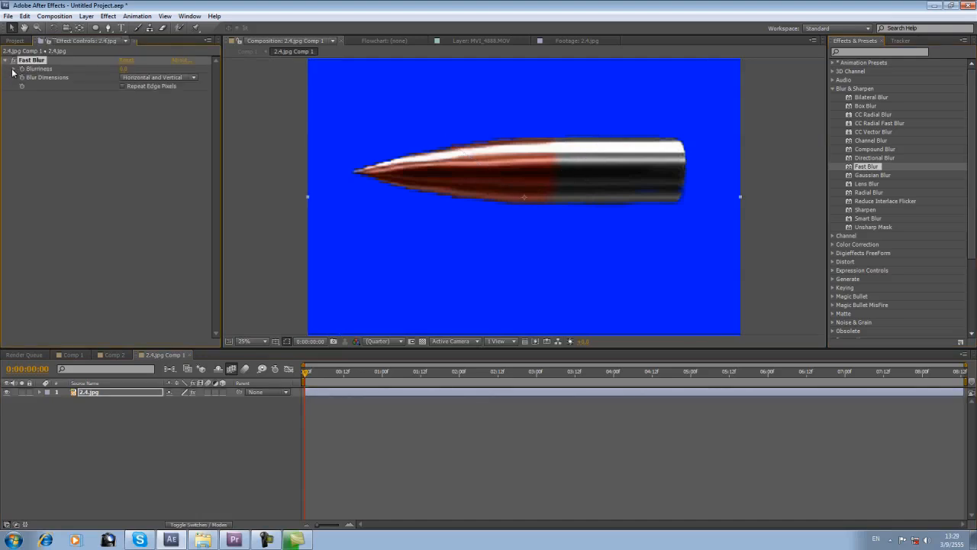
{"action": "left_click", "coordinate": [13, 70]}
{"action": "left_click_drag", "start_coordinate": [193, 84], "coordinate": [231, 92]}
{"action": "left_click_drag", "start_coordinate": [39, 85], "coordinate": [9, 85]}
- Mask the bullet out of its blue background by tracing its outline on the 2.4.jpg layer with the Pen tool
{"action": "left_click", "coordinate": [109, 28]}
{"action": "left_click", "coordinate": [340, 391]}
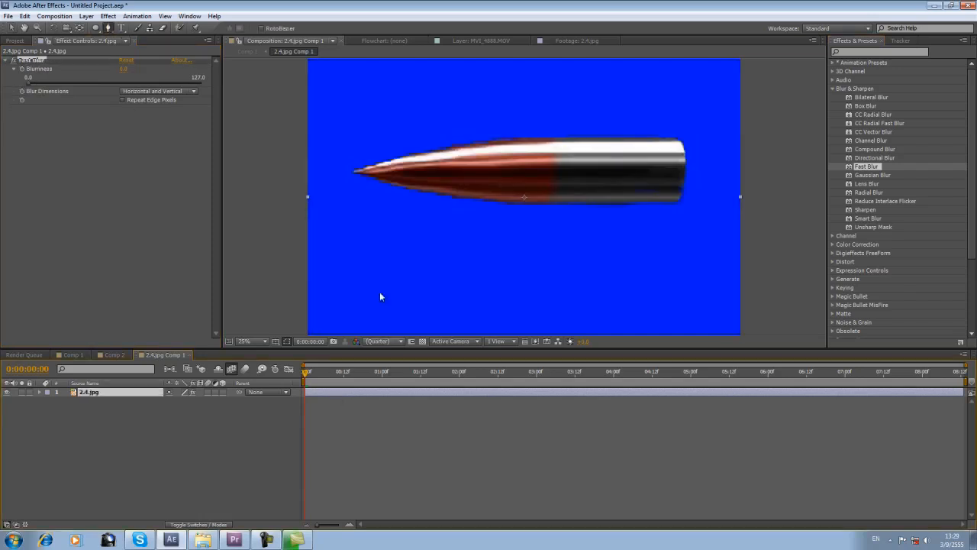
{"action": "left_click", "coordinate": [360, 172]}
{"action": "left_click", "coordinate": [508, 143]}
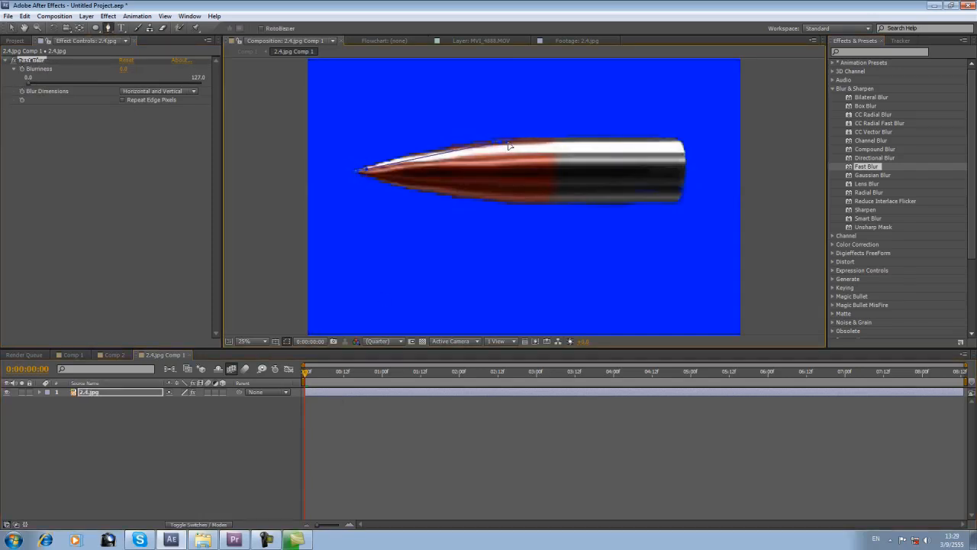
{"action": "left_click", "coordinate": [679, 143]}
{"action": "left_click", "coordinate": [683, 162]}
{"action": "left_click", "coordinate": [677, 204]}
{"action": "left_click", "coordinate": [510, 205]}
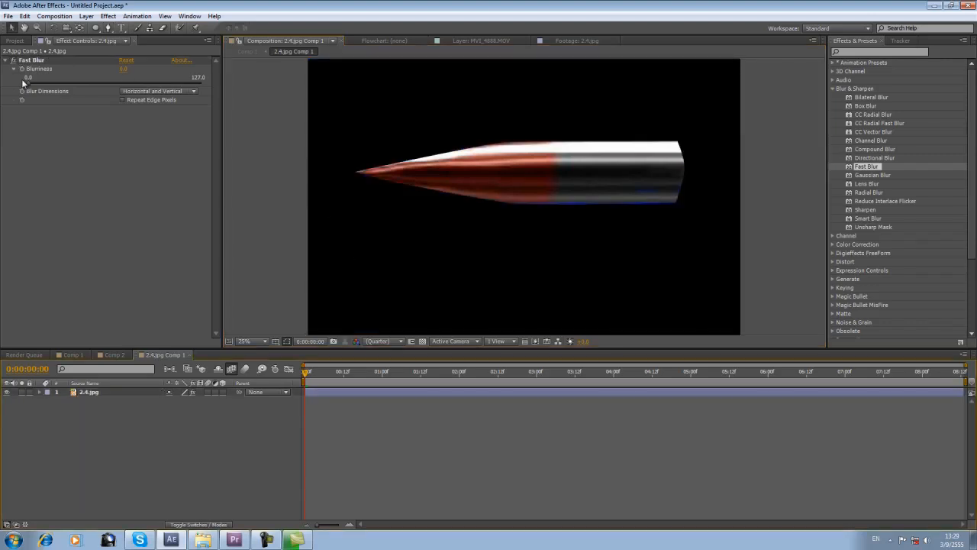
- Set the Fast Blur blurriness on the masked bullet to about 116 and check the result in Comp 1
{"action": "left_click_drag", "start_coordinate": [24, 82], "coordinate": [187, 86]}
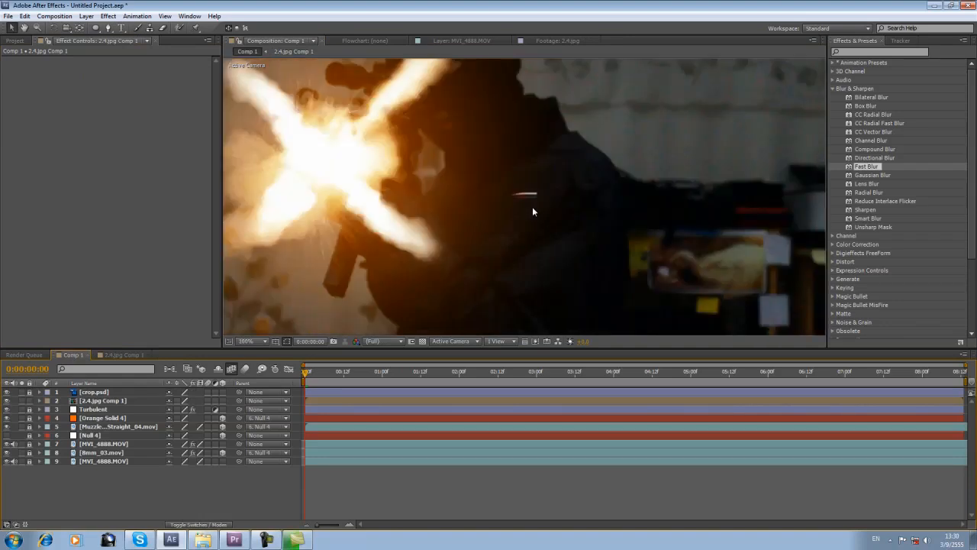
{"action": "scroll", "coordinate": [532, 206], "scroll_direction": "down", "scroll_amount": 2}
{"action": "scroll", "coordinate": [487, 215], "scroll_direction": "up", "scroll_amount": 2}
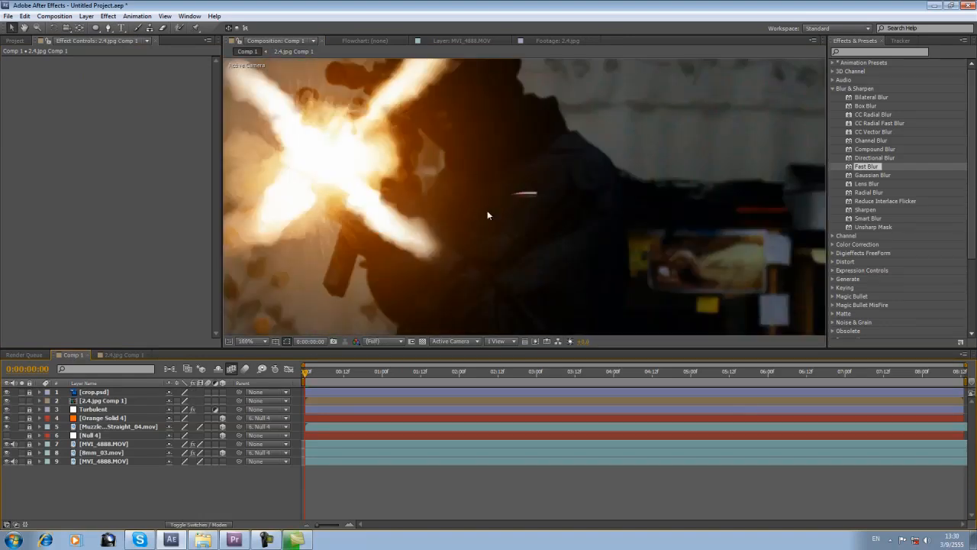
- Duplicate the Fast Blur effect on the 2.4.jpg layer inside 2.4.jpg Comp 1
{"action": "left_click", "coordinate": [140, 354]}
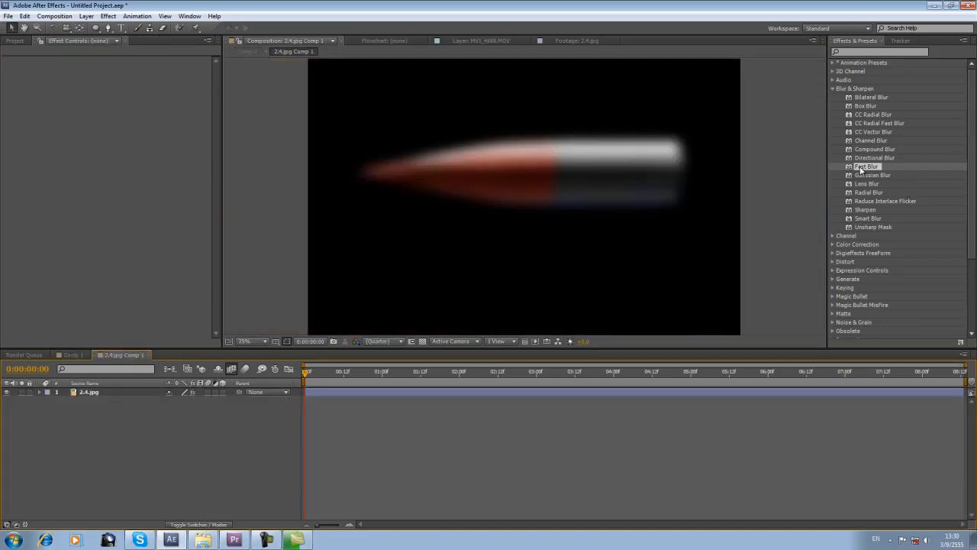
{"action": "left_click", "coordinate": [379, 392]}
{"action": "left_click", "coordinate": [36, 65]}
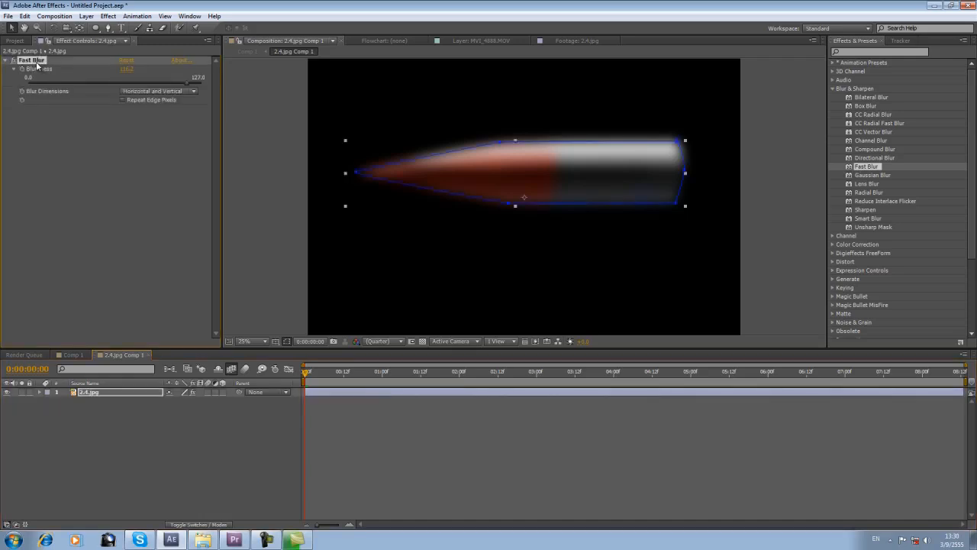
{"action": "key", "text": "ctrl+d"}
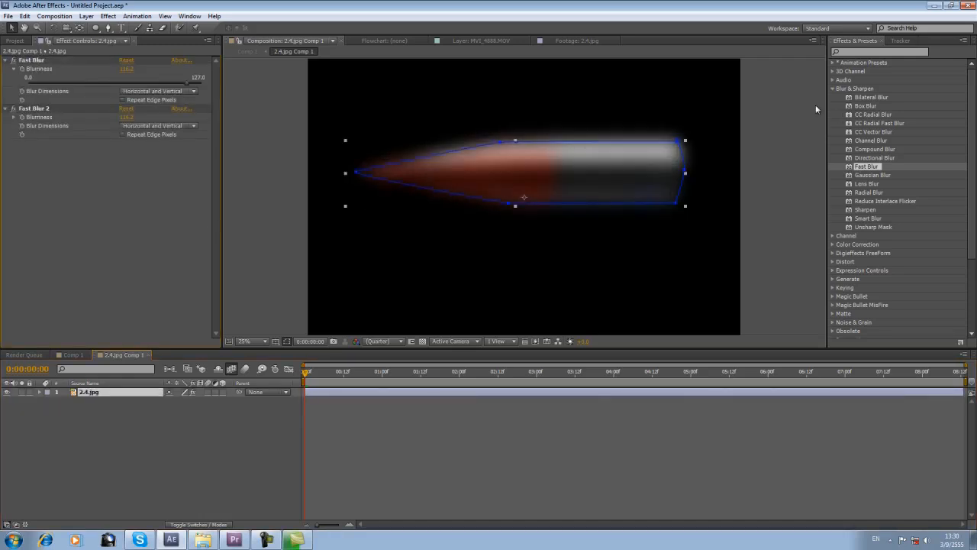
- Apply Hue/Saturation to the 2.4.jpg layer and lower the saturation of the Reds channel to -60
{"action": "left_click", "coordinate": [832, 89]}
{"action": "left_click", "coordinate": [832, 105]}
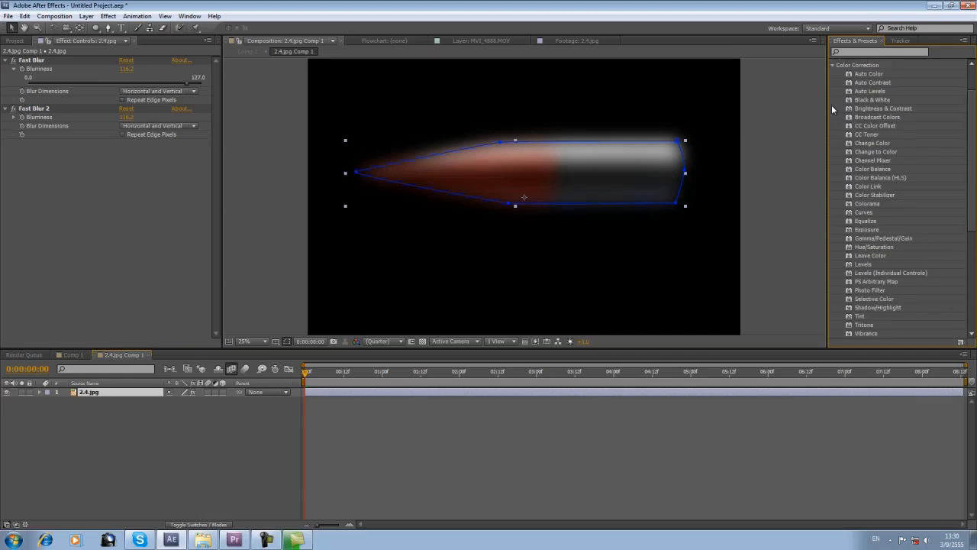
{"action": "left_click", "coordinate": [874, 246]}
{"action": "left_click", "coordinate": [771, 325]}
{"action": "left_click_drag", "start_coordinate": [877, 248], "coordinate": [559, 176]}
{"action": "left_click", "coordinate": [136, 152]}
{"action": "left_click", "coordinate": [142, 175]}
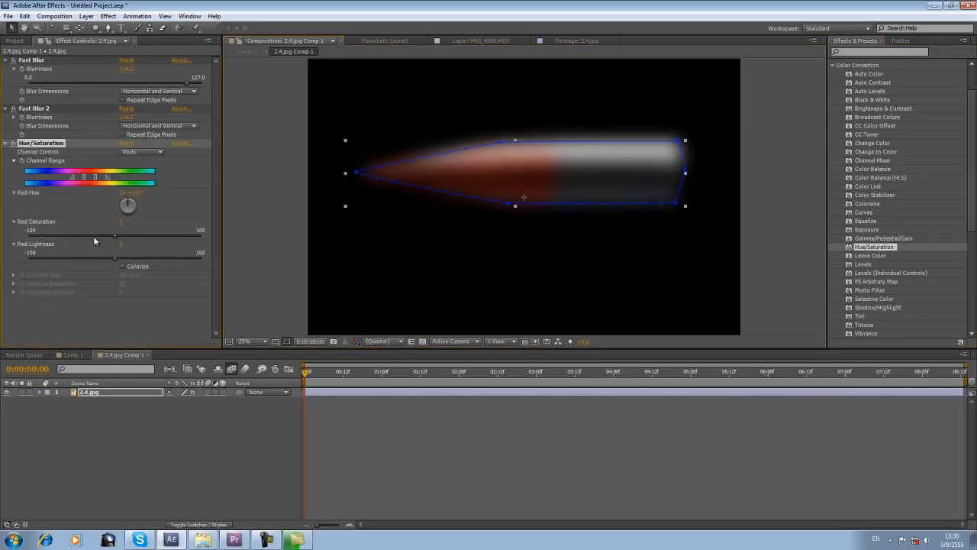
{"action": "mouse_move", "coordinate": [61, 241]}
{"action": "left_mouse_down"}
{"action": "mouse_move", "coordinate": [48, 241]}
{"action": "mouse_move", "coordinate": [64, 241]}
{"action": "left_mouse_up"}
{"action": "left_click", "coordinate": [446, 427]}
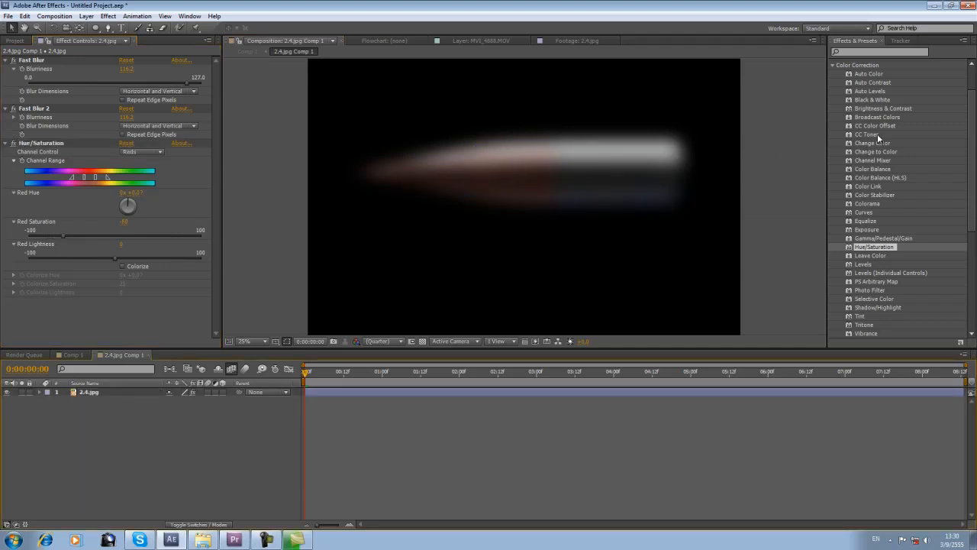
- Apply Color Balance to 2.4.jpg, lowering the shadow red balance to about -15 and the shadow green and blue balances slightly
{"action": "double_click", "coordinate": [878, 170]}
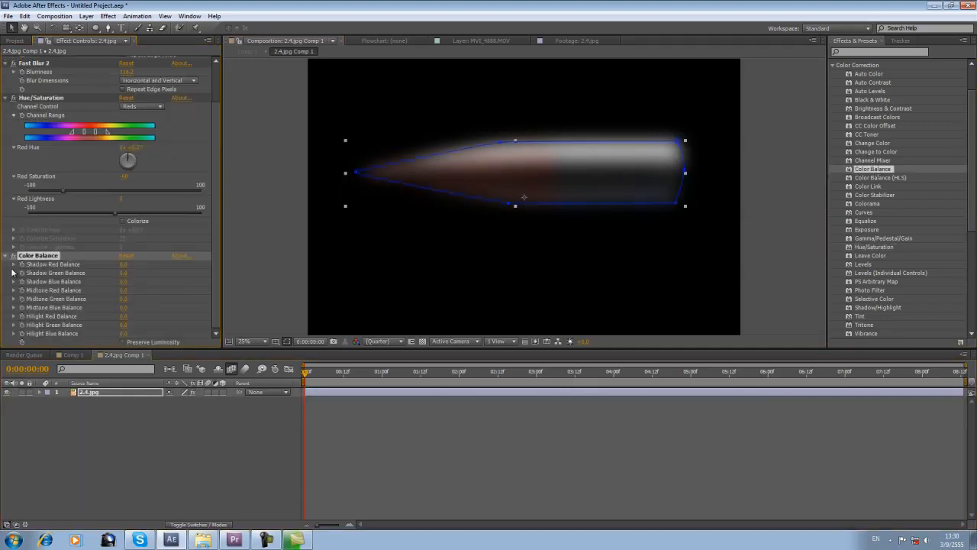
{"action": "left_click", "coordinate": [14, 282]}
{"action": "left_click", "coordinate": [14, 273]}
{"action": "left_click", "coordinate": [14, 265]}
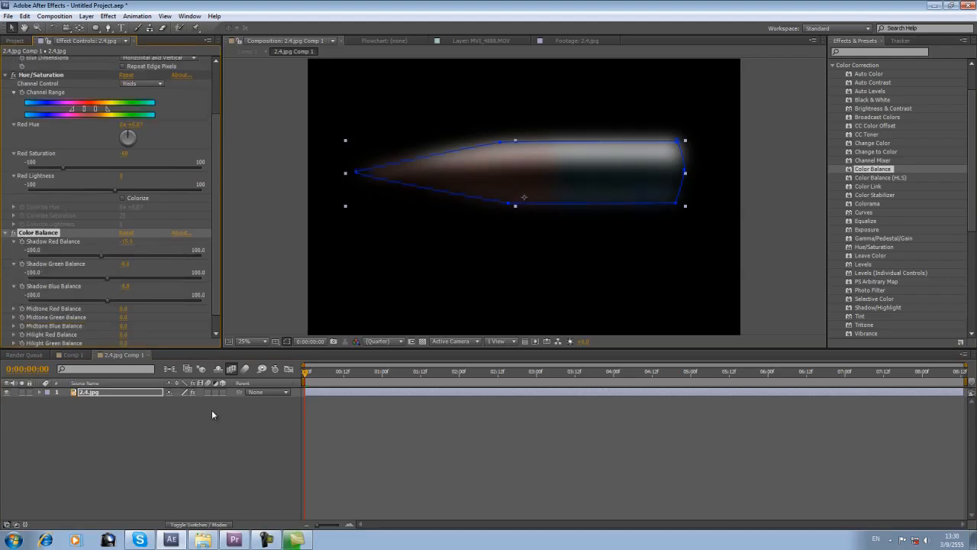
- Return to Comp 1, make the 2.4.jpg Comp 1 layer 3D and expand its properties
{"action": "left_click", "coordinate": [72, 355]}
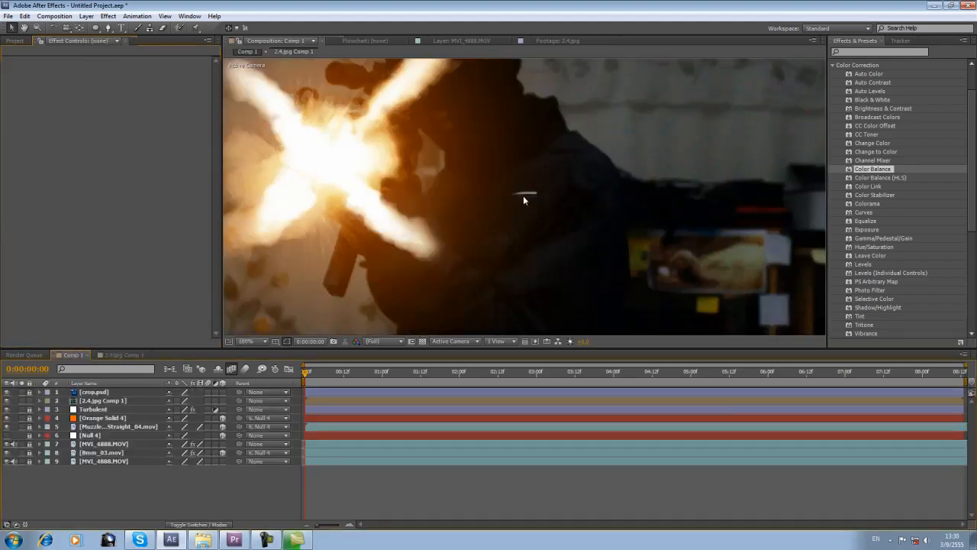
{"action": "scroll", "coordinate": [522, 194], "scroll_direction": "down", "scroll_amount": 2}
{"action": "left_click", "coordinate": [91, 400]}
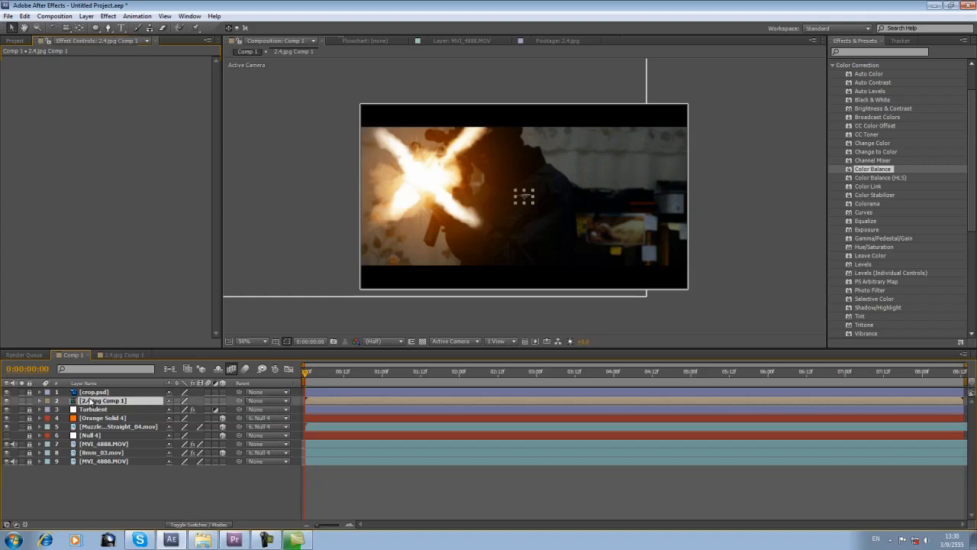
{"action": "scroll", "coordinate": [448, 243], "scroll_direction": "up", "scroll_amount": 1}
{"action": "left_click", "coordinate": [222, 401]}
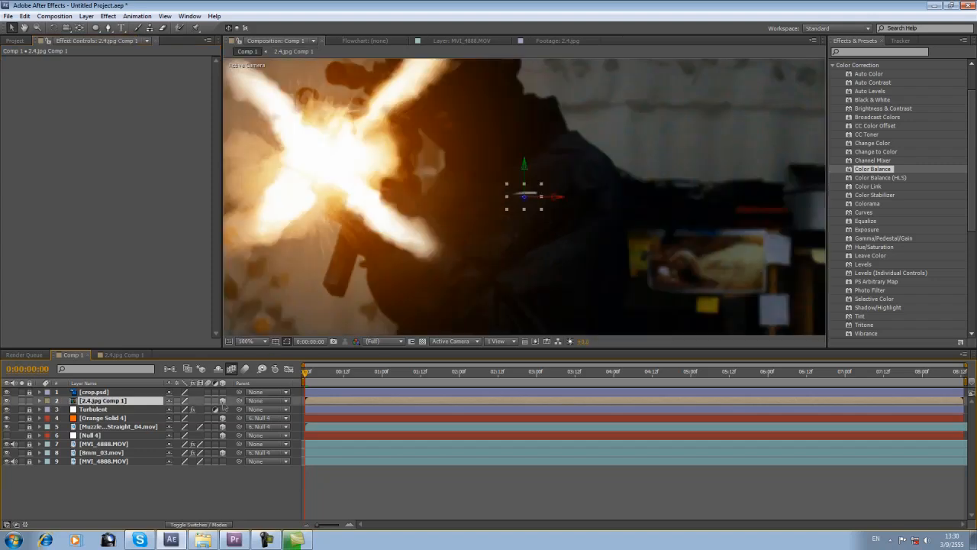
{"action": "left_click", "coordinate": [39, 400]}
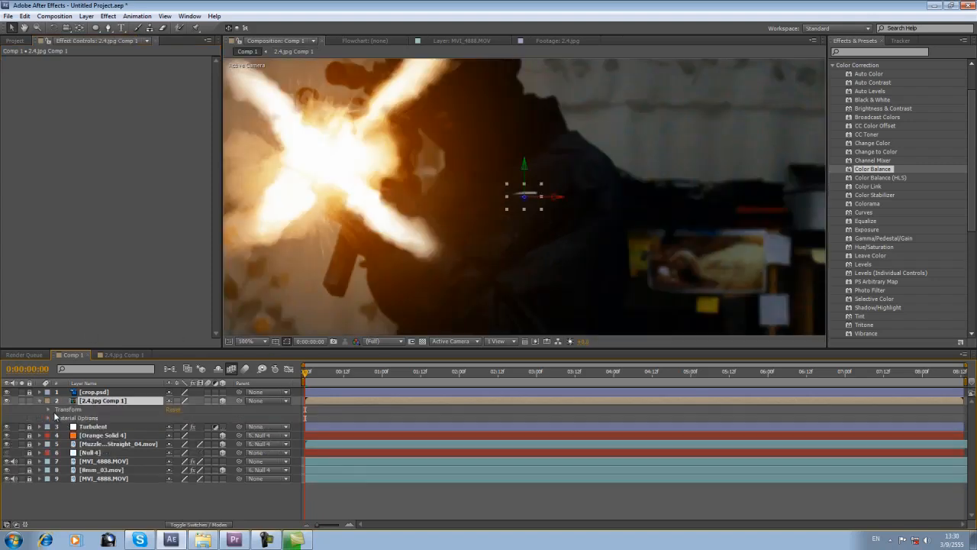
- Move the bullet layer onto the centre of the muzzle flash in front of the gun
{"action": "left_click_drag", "start_coordinate": [526, 205], "coordinate": [375, 176]}
{"action": "key", "text": "space"}
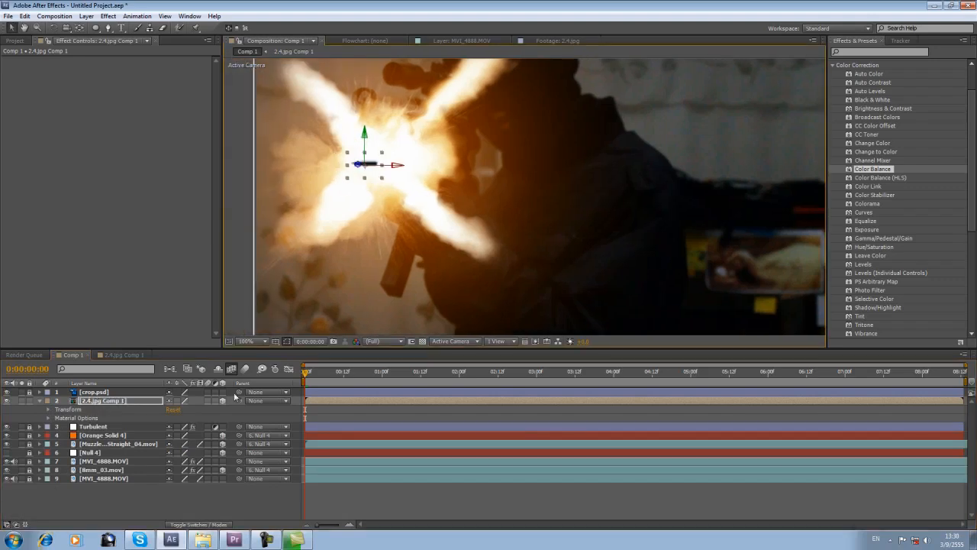
{"action": "scroll", "coordinate": [373, 168], "scroll_direction": "up", "scroll_amount": 1}
{"action": "key", "text": "space"}
{"action": "left_click_drag", "start_coordinate": [272, 176], "coordinate": [328, 208]}
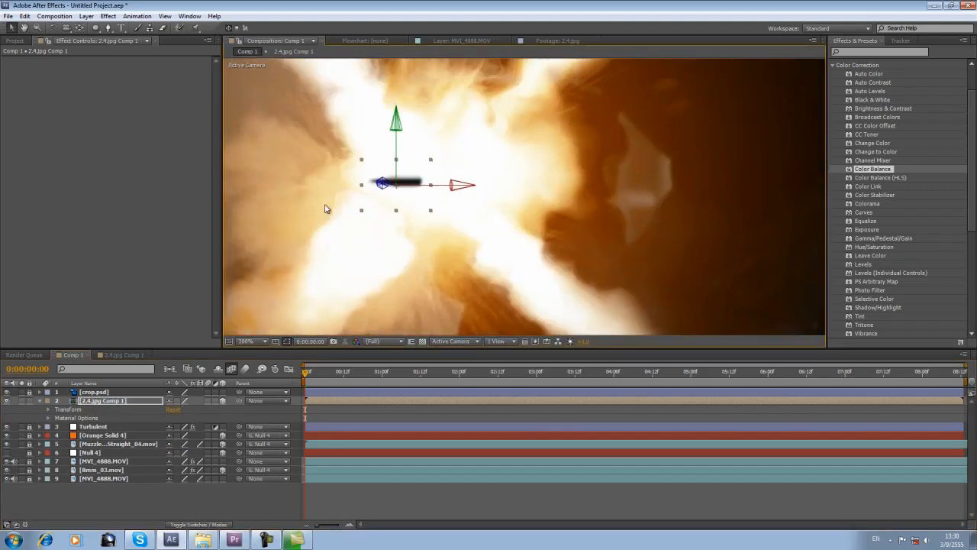
- Set the scale of the 2.4.jpg Comp 1 layer to 1.3%
{"action": "left_click", "coordinate": [47, 409]}
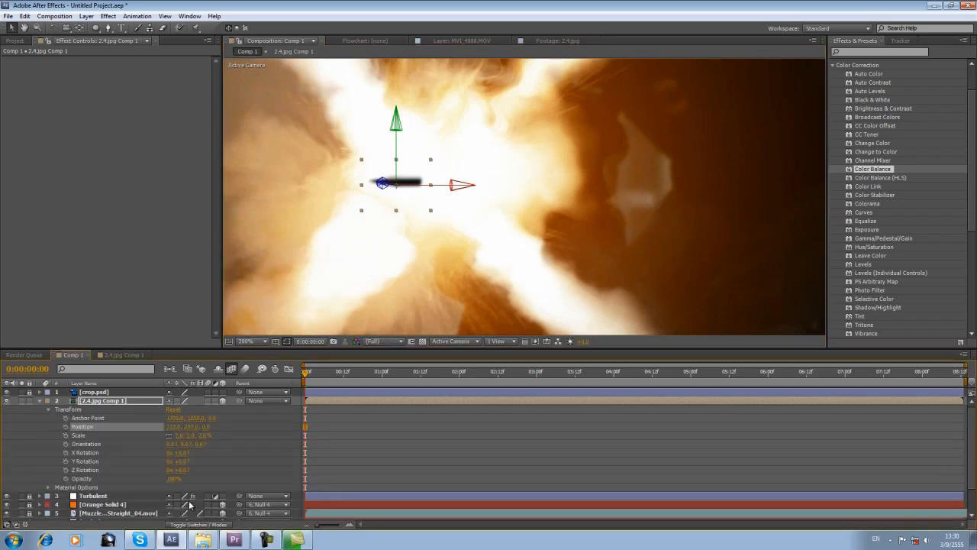
{"action": "left_click", "coordinate": [184, 435]}
{"action": "type", "text": "1.3"}
{"action": "key", "text": "Return"}
{"action": "left_click", "coordinate": [324, 521]}
{"action": "scroll", "coordinate": [412, 179], "scroll_direction": "down", "scroll_amount": 1}
{"action": "scroll", "coordinate": [411, 201], "scroll_direction": "up", "scroll_amount": 1}
{"action": "left_click", "coordinate": [401, 183]}
{"action": "scroll", "coordinate": [396, 180], "scroll_direction": "down", "scroll_amount": 1}
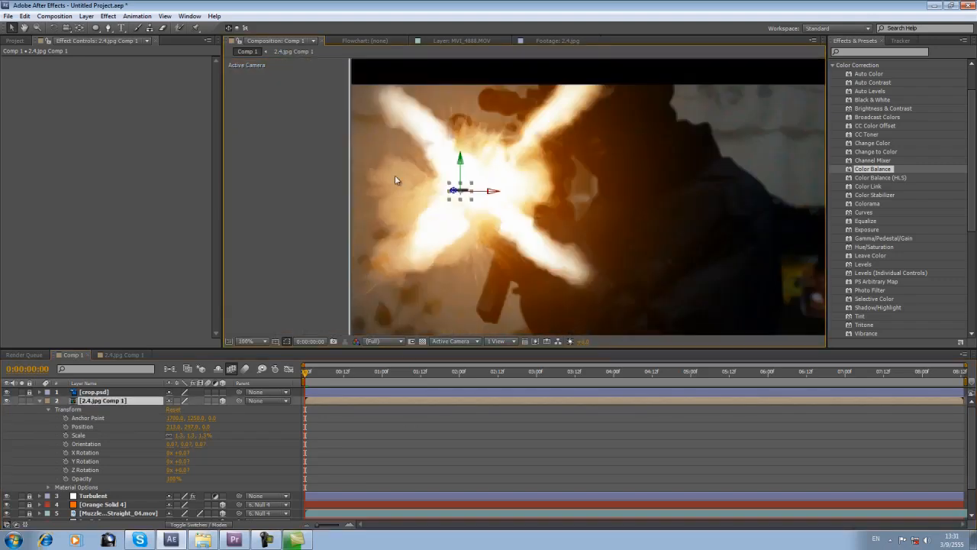
- At 0:00:01:22, rotate the bullet layer around its Y axis so it angles along the gun's line of fire
{"action": "left_click", "coordinate": [453, 373]}
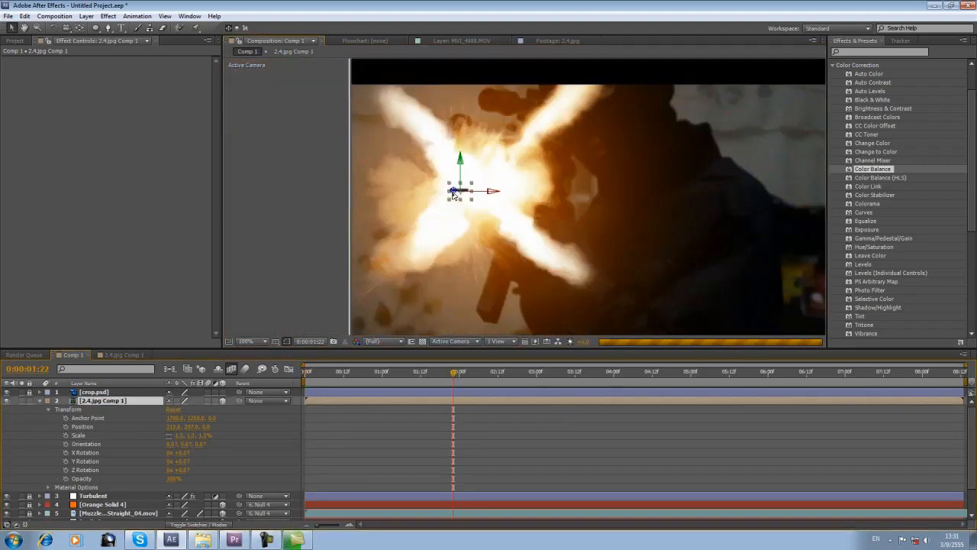
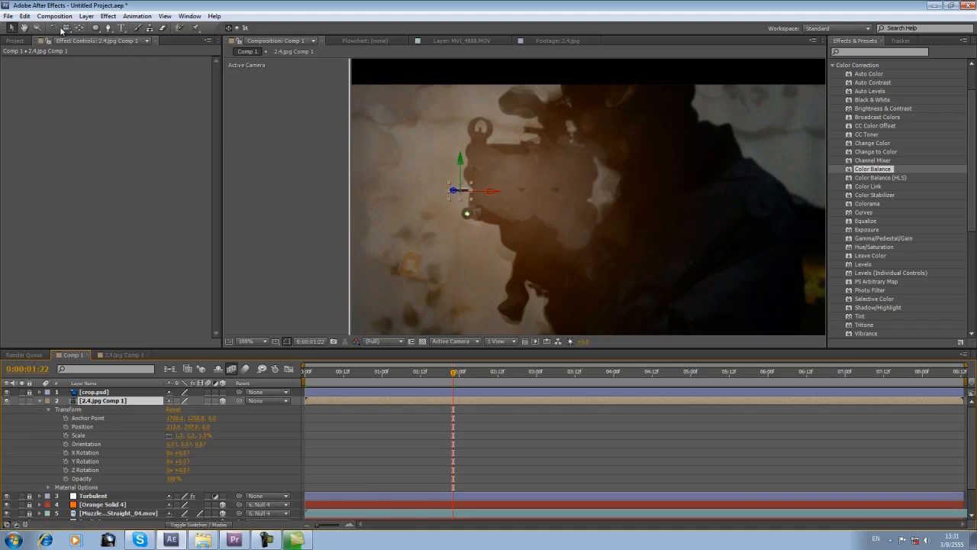
{"action": "key", "text": "w"}
{"action": "left_click_drag", "start_coordinate": [461, 158], "coordinate": [467, 157]}
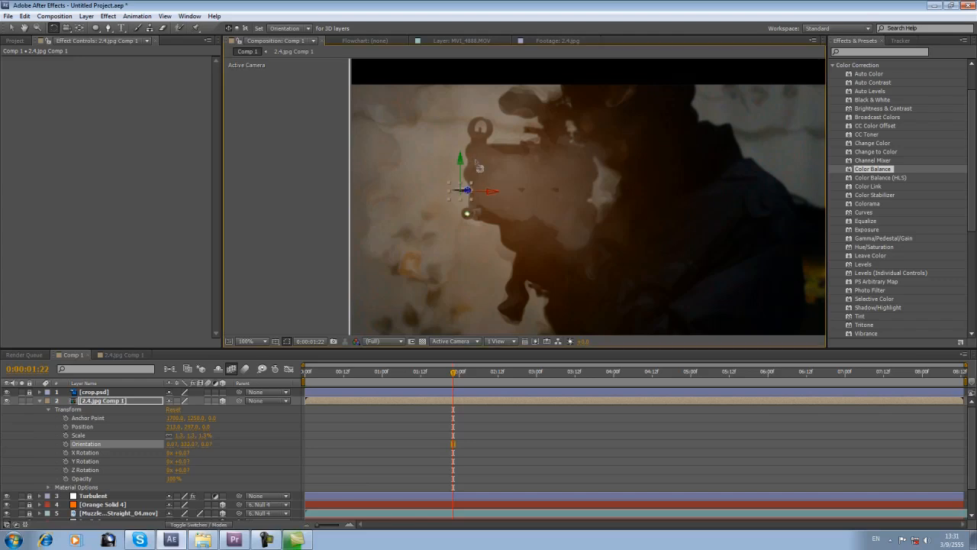
{"action": "key", "text": "v"}
- Check the bullet at 0:00:02:19 and parent the 2.4.jpg Comp 1 layer to the muzzle flash layer, Muzzle...Straight_04.mov
{"action": "left_click", "coordinate": [520, 373]}
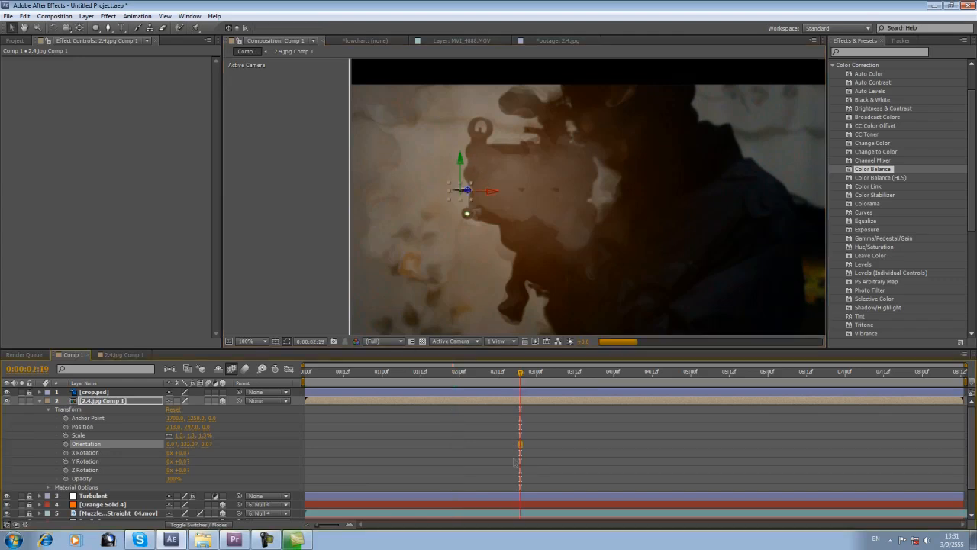
{"action": "left_click", "coordinate": [516, 461]}
{"action": "left_click", "coordinate": [395, 399]}
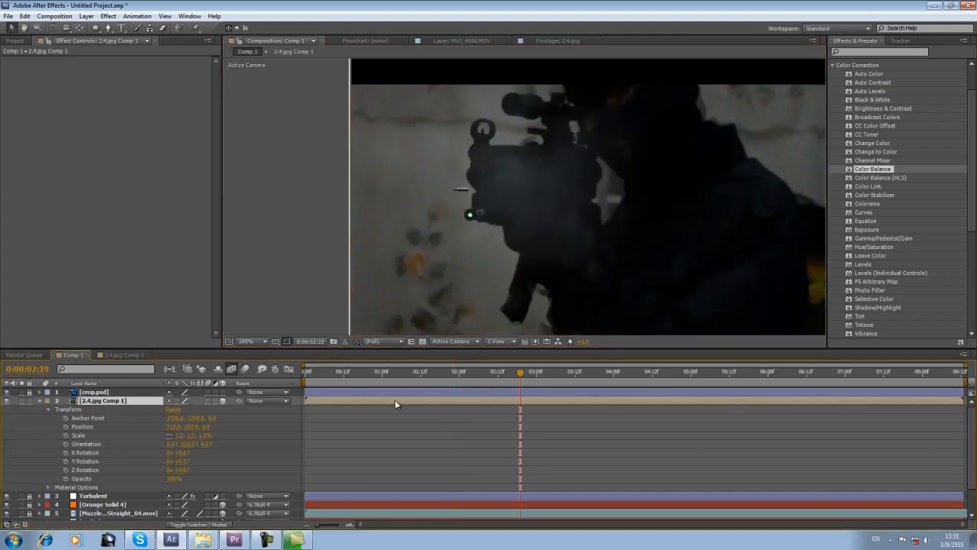
{"action": "scroll", "coordinate": [380, 433], "scroll_direction": "down", "scroll_amount": 1}
{"action": "scroll", "coordinate": [294, 426], "scroll_direction": "up", "scroll_amount": 1}
{"action": "left_click_drag", "start_coordinate": [331, 350], "coordinate": [331, 311]}
{"action": "left_click_drag", "start_coordinate": [241, 384], "coordinate": [115, 473]}
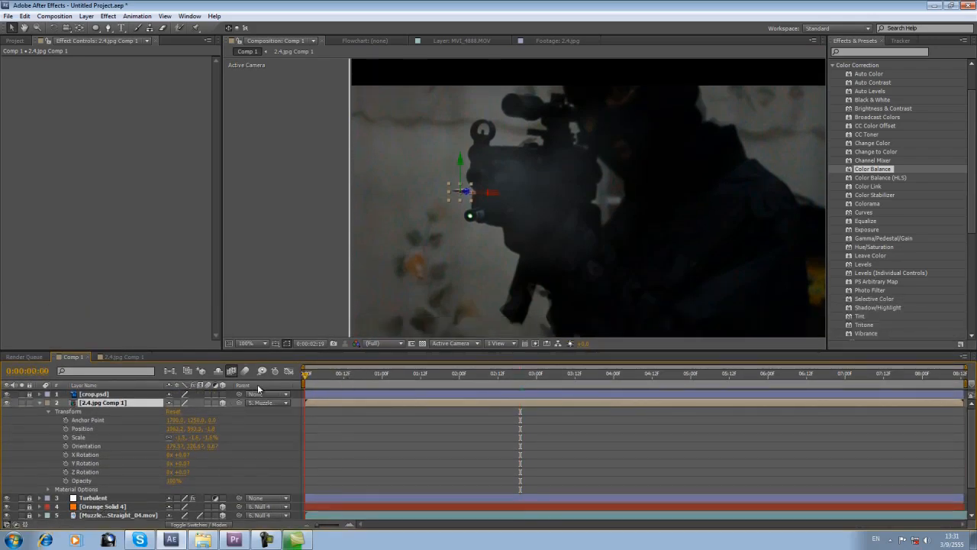
- Reposition the bullet within the muzzle flash at the first frame and start keyframing all its Transform properties there
{"action": "scroll", "coordinate": [447, 210], "scroll_direction": "up", "scroll_amount": 1}
{"action": "mouse_move", "coordinate": [406, 209]}
{"action": "left_mouse_down"}
{"action": "mouse_move", "coordinate": [364, 211]}
{"action": "mouse_move", "coordinate": [417, 203]}
{"action": "left_mouse_up"}
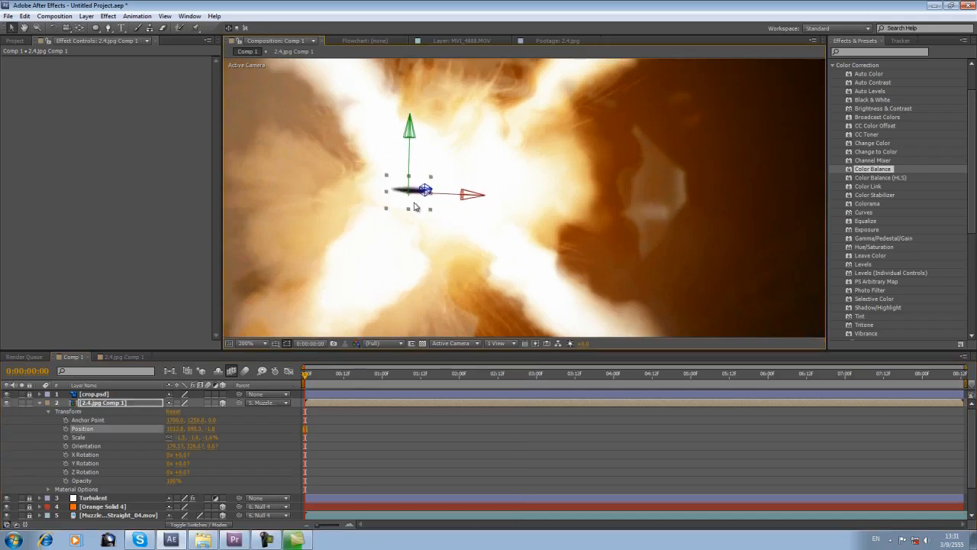
{"action": "left_click_drag", "start_coordinate": [66, 420], "coordinate": [65, 481]}
- At the last frame, 0:00:08:12, move the bullet left along the line of fire to the footage's edge and check an in-between frame
{"action": "key", "text": "End"}
{"action": "scroll", "coordinate": [389, 235], "scroll_direction": "down", "scroll_amount": 1}
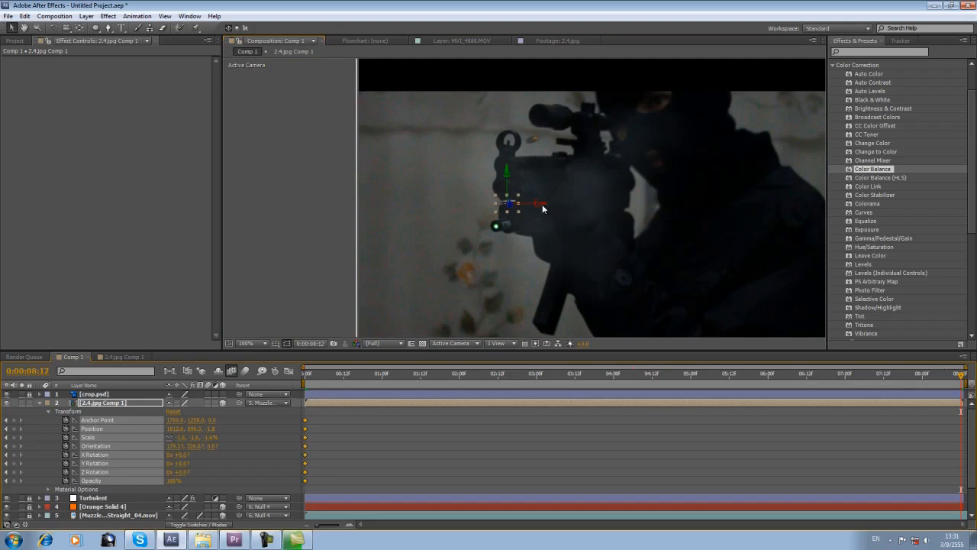
{"action": "left_click_drag", "start_coordinate": [541, 208], "coordinate": [371, 206]}
{"action": "left_click", "coordinate": [424, 374]}
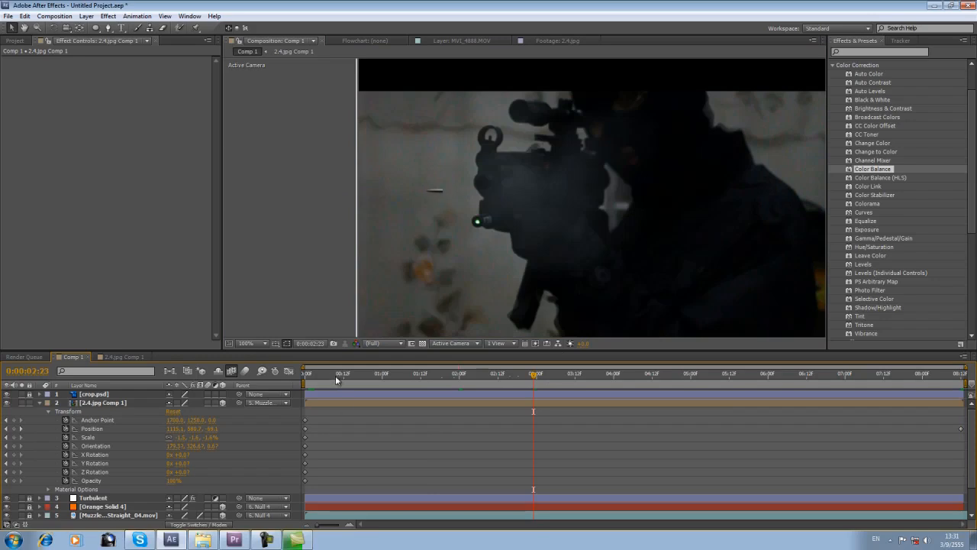
- Nudge the bullet's starting position slightly upward at the first frame and scrub through its flight up to 0:00:07:04
{"action": "key", "text": "Home"}
{"action": "left_click", "coordinate": [92, 428]}
{"action": "key", "text": "Up"}
{"action": "key", "text": "Up"}
{"action": "key", "text": "Up"}
{"action": "left_click", "coordinate": [375, 475]}
{"action": "left_click_drag", "start_coordinate": [359, 374], "coordinate": [653, 374]}
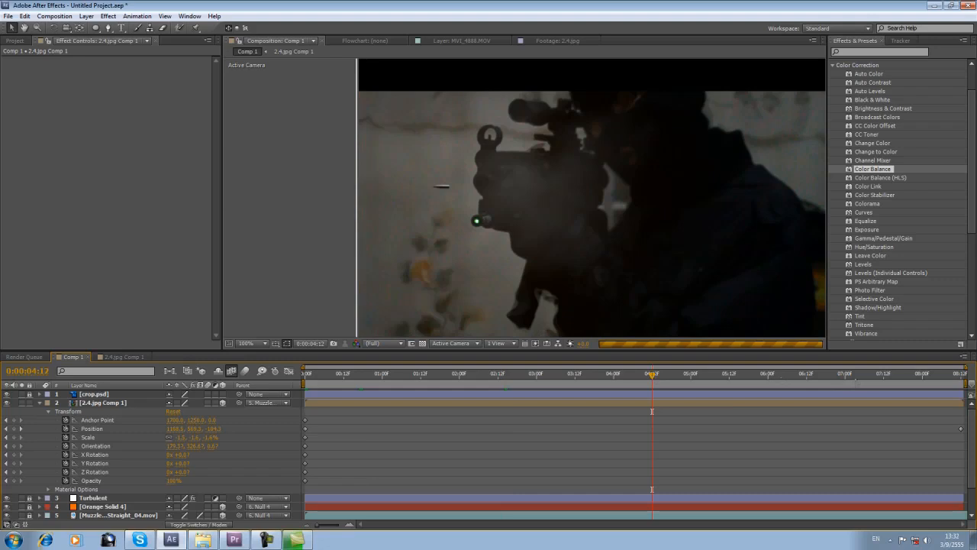
{"action": "left_click", "coordinate": [858, 374]}
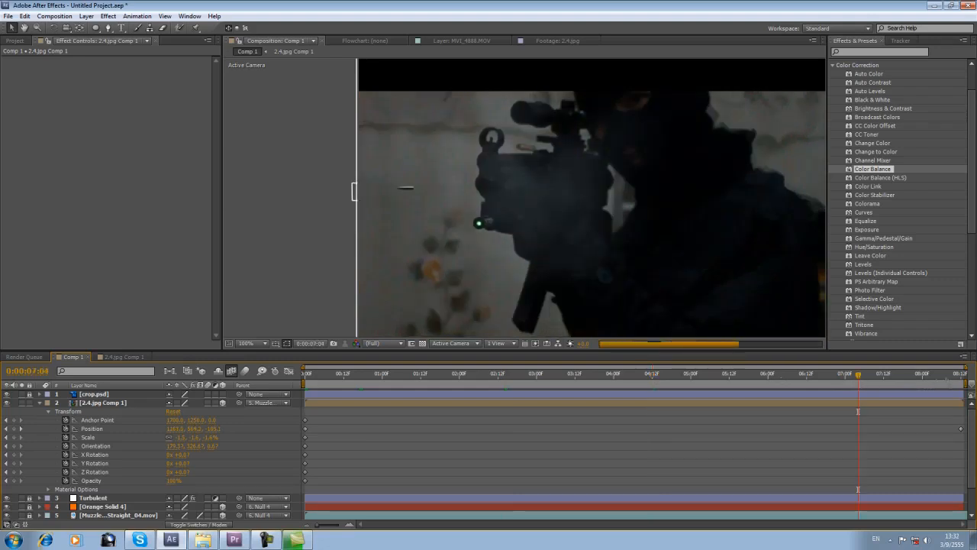
- At 0:00:08:12, move the bullet layer farther left beyond the frame's edge
{"action": "left_click", "coordinate": [959, 375]}
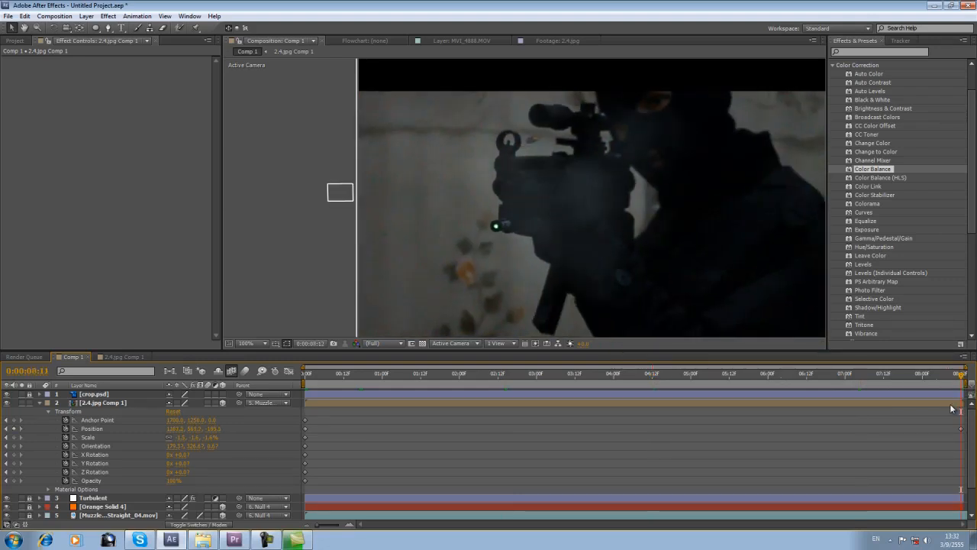
{"action": "left_click", "coordinate": [951, 404]}
{"action": "key", "text": "Page_Down"}
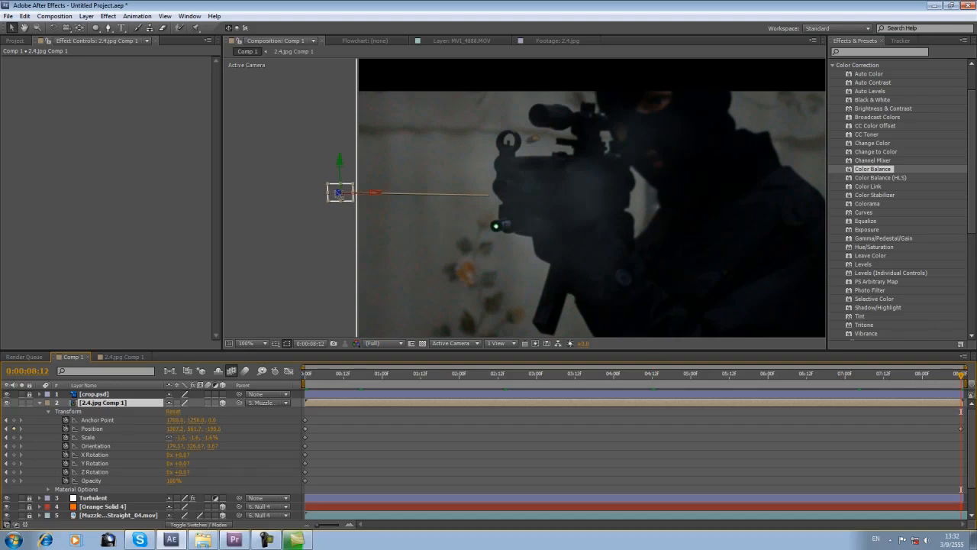
{"action": "left_click_drag", "start_coordinate": [338, 192], "coordinate": [262, 186]}
{"action": "left_click_drag", "start_coordinate": [352, 191], "coordinate": [367, 192]}
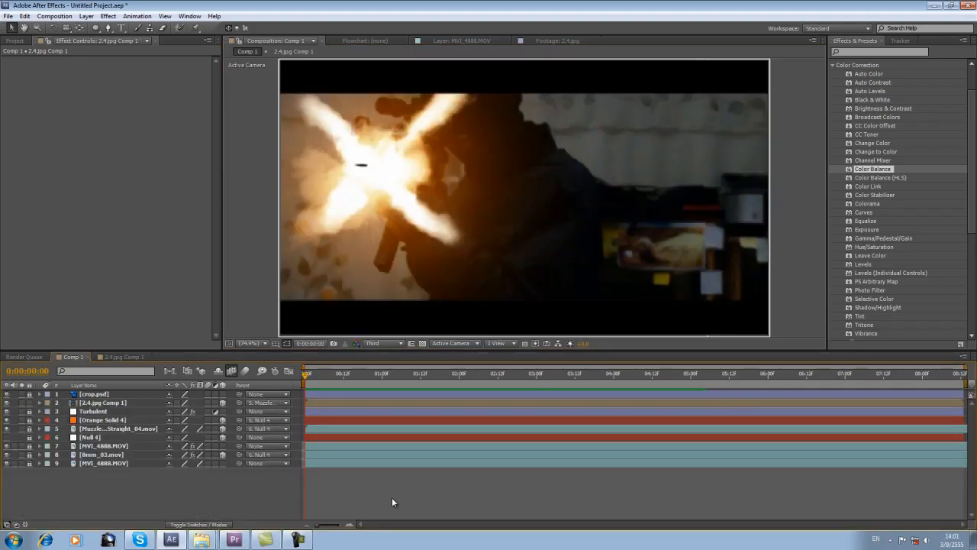
- Preview the bullet animation, switch the composition preview to Full resolution and return to the first frame with the bullet layer selected
{"action": "key", "text": "space"}
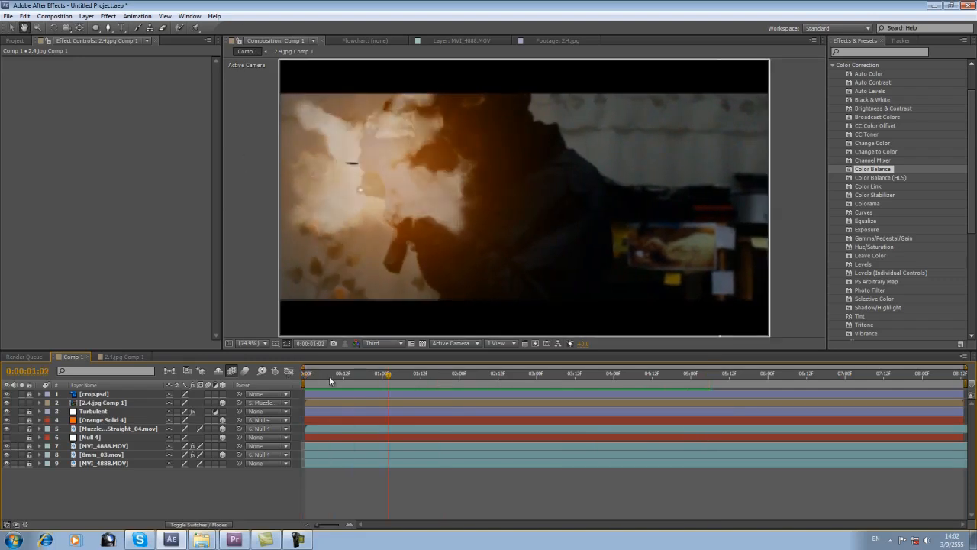
{"action": "left_click", "coordinate": [114, 402]}
{"action": "left_click", "coordinate": [400, 347]}
{"action": "left_click", "coordinate": [392, 369]}
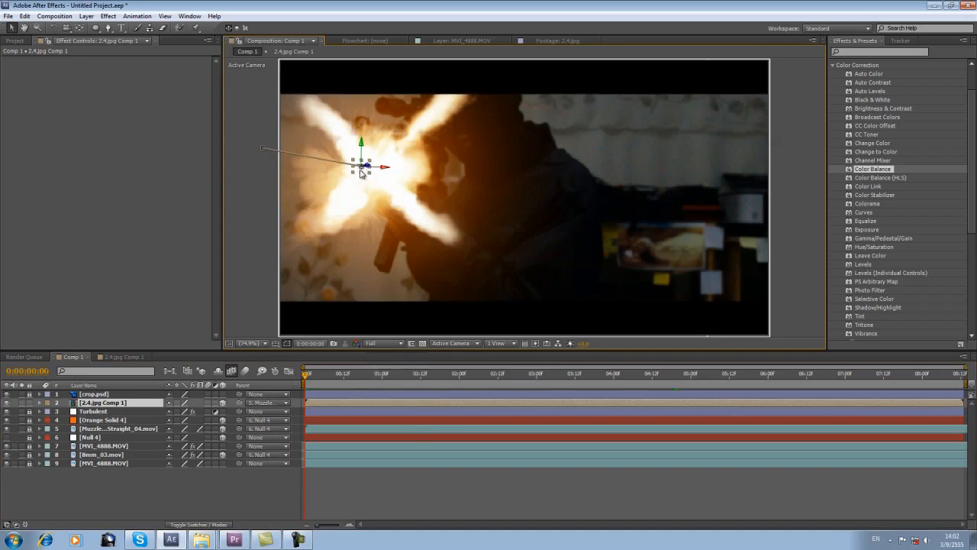
- Duplicate the 2.4.jpg Comp 1 layer and place the selected copy directly beneath the Turbulent layer
{"action": "scroll", "coordinate": [361, 172], "scroll_direction": "up", "scroll_amount": 4}
{"action": "key", "text": "h"}
{"action": "key", "text": "v"}
{"action": "left_click", "coordinate": [331, 394]}
{"action": "left_click", "coordinate": [110, 404]}
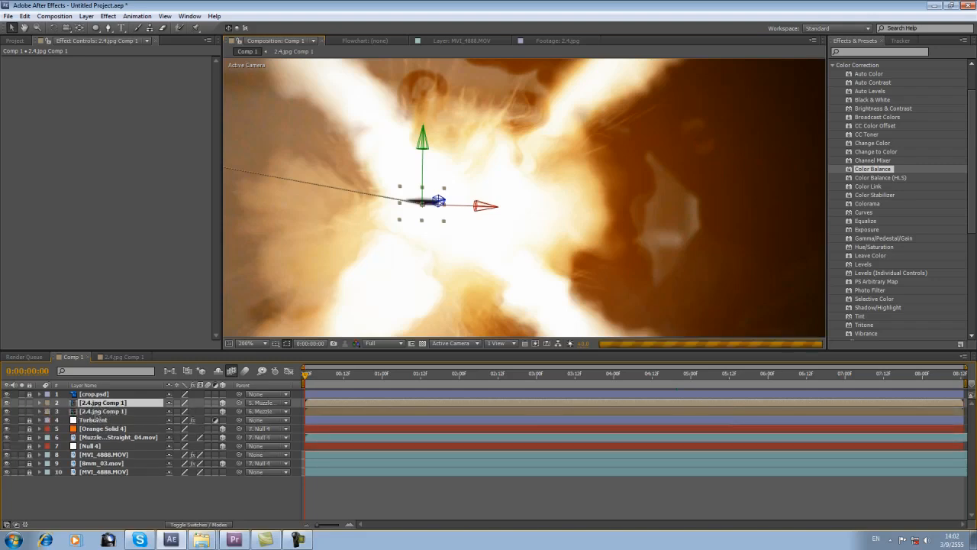
{"action": "key", "text": "ctrl+d"}
{"action": "left_click_drag", "start_coordinate": [96, 426], "coordinate": [97, 428]}
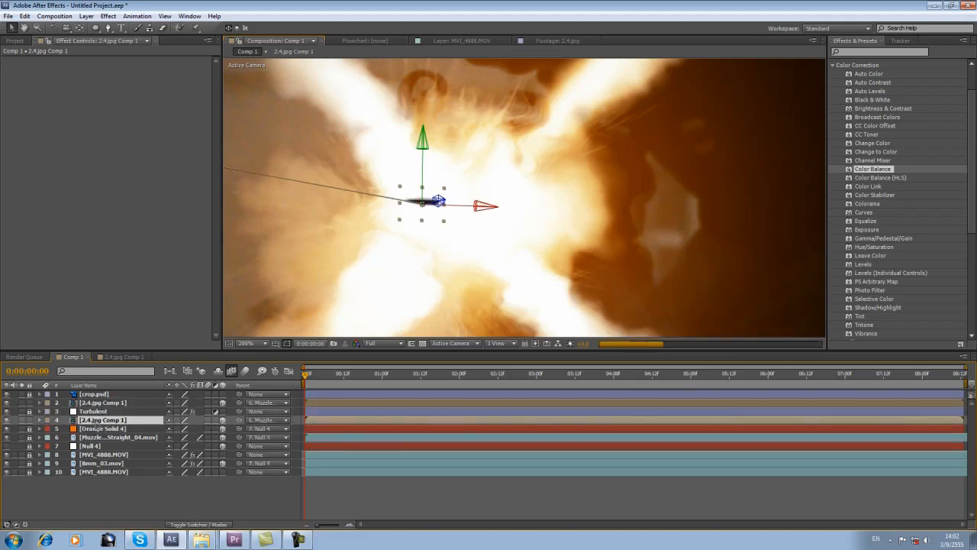
- Keyframe the upper bullet layer's opacity at 100% at 0:00:02:00 and 0% at 0:00:00:16
{"action": "left_click", "coordinate": [39, 403]}
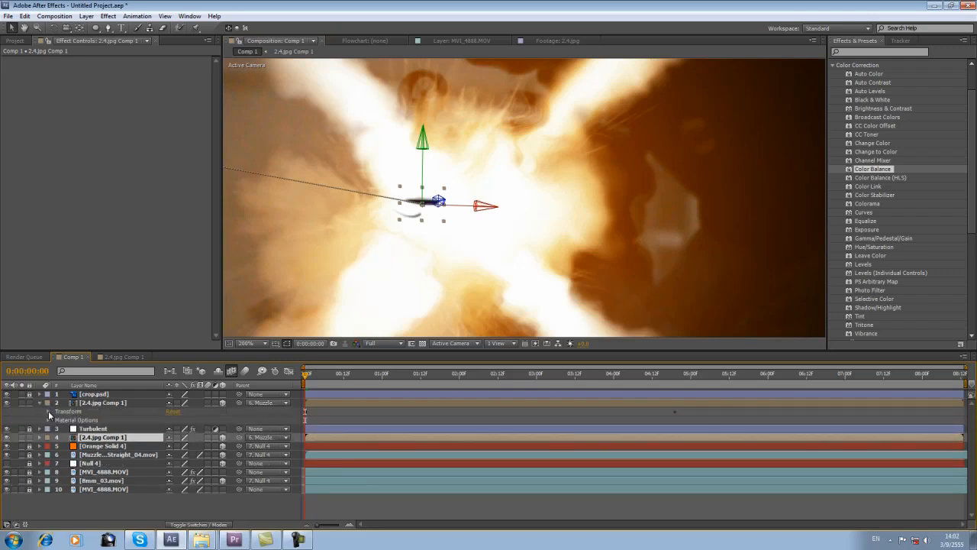
{"action": "left_click", "coordinate": [48, 411]}
{"action": "left_click", "coordinate": [102, 405]}
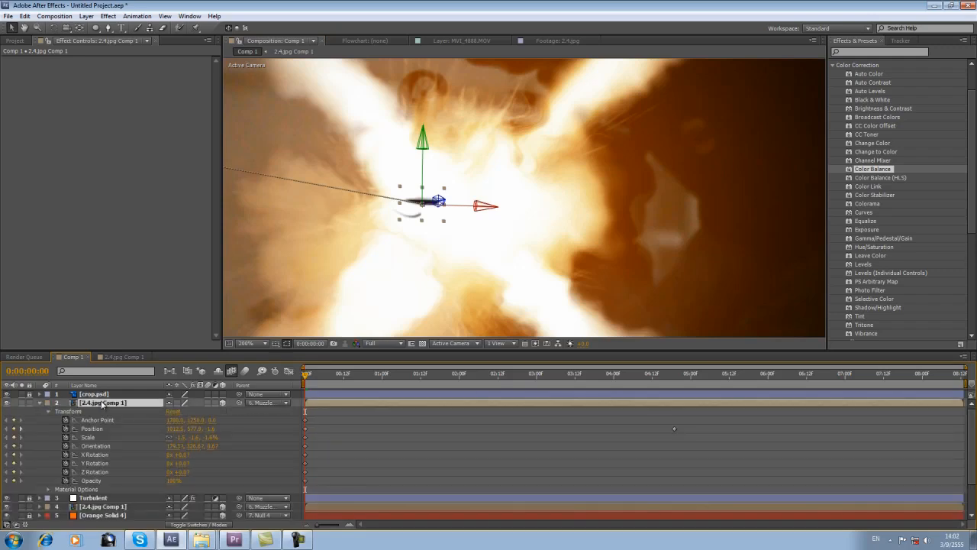
{"action": "left_click", "coordinate": [458, 375]}
{"action": "left_click", "coordinate": [13, 480]}
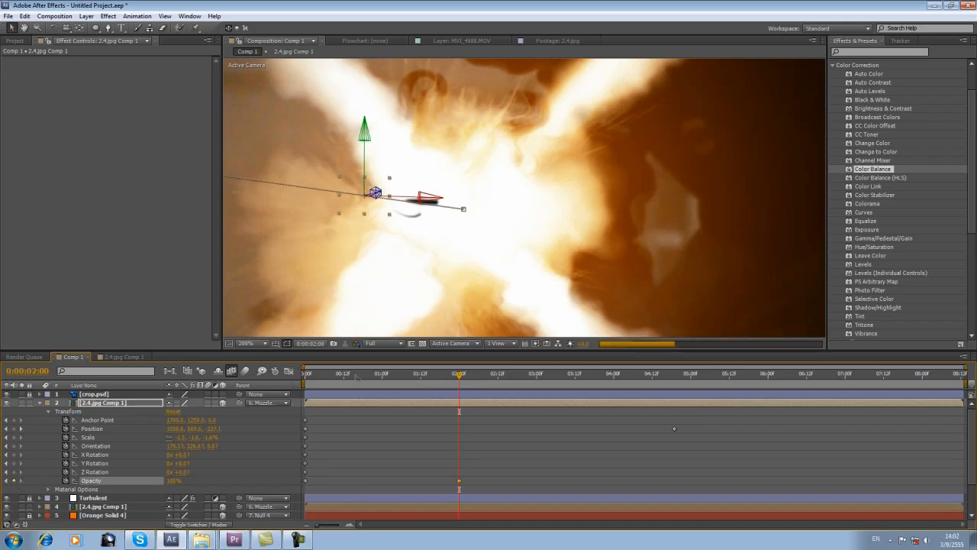
{"action": "left_click", "coordinate": [356, 375]}
{"action": "left_click", "coordinate": [172, 481]}
{"action": "type", "text": "0"}
{"action": "left_click", "coordinate": [410, 447]}
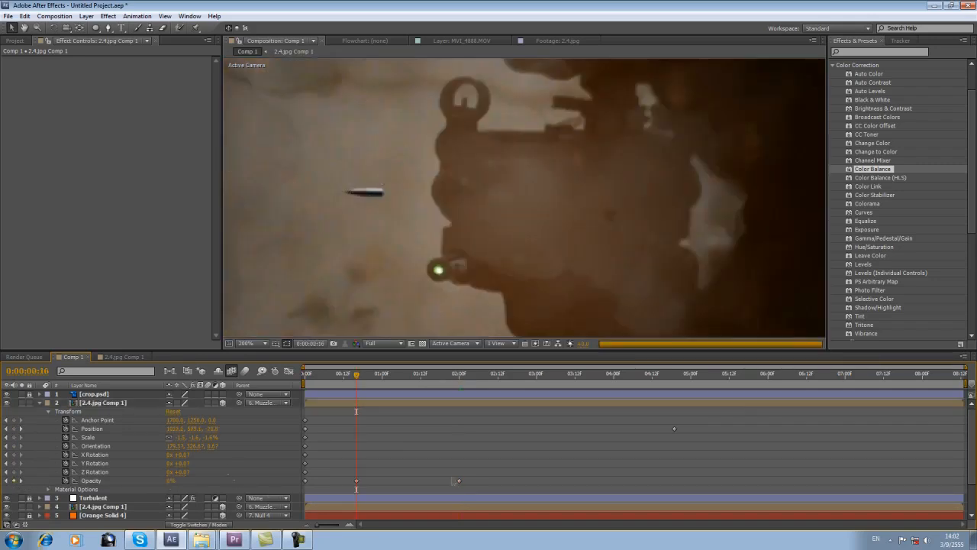
- Delete the upper bullet's first-frame opacity keyframe and shift the other two earlier, to 0:00:00:11 and about 0:00:01:06
{"action": "left_click_drag", "start_coordinate": [458, 481], "coordinate": [378, 481]}
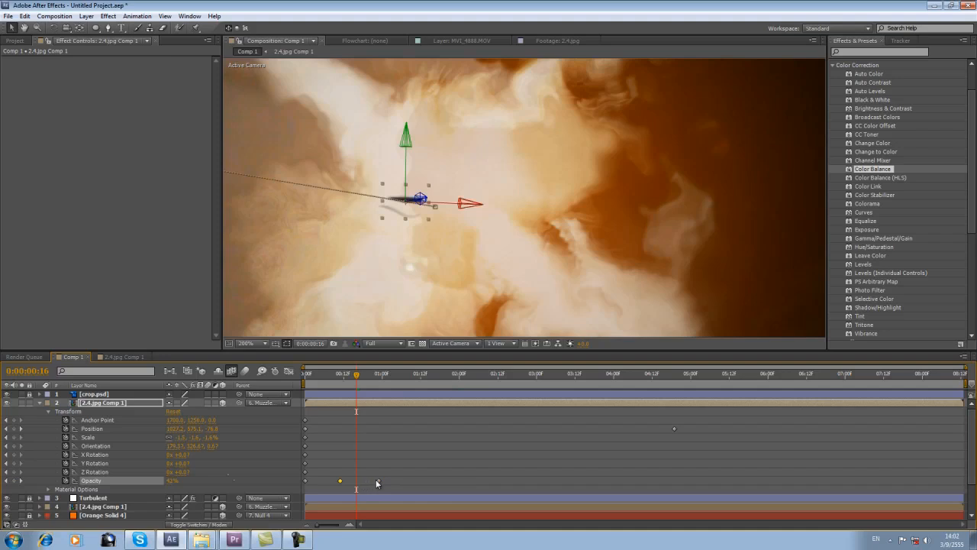
{"action": "left_click", "coordinate": [343, 375]}
{"action": "left_click_drag", "start_coordinate": [317, 489], "coordinate": [301, 480]}
{"action": "key", "text": "Delete"}
{"action": "left_click", "coordinate": [340, 374]}
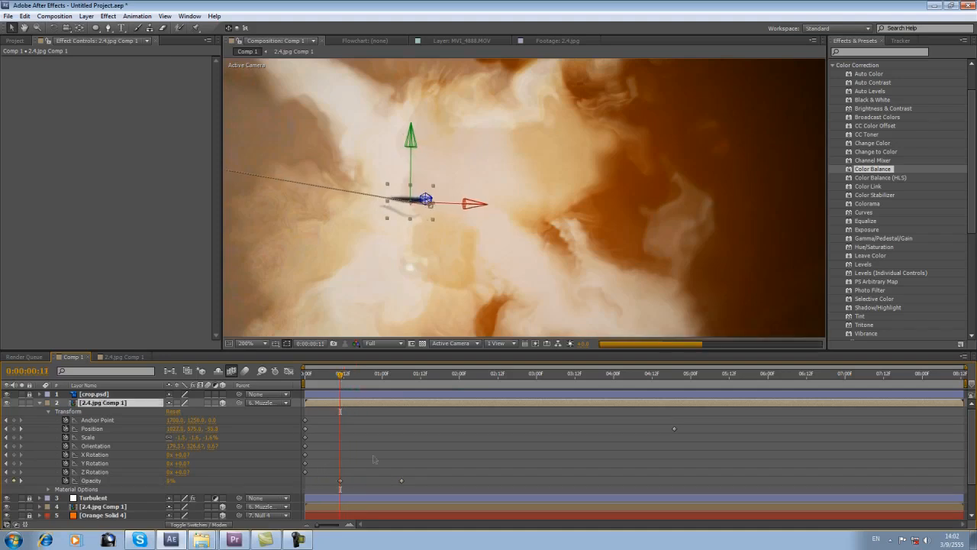
- Keyframe the lower bullet layer's opacity from 100% at 0:00:00:11 down to 0% at about 0:00:01:11
{"action": "scroll", "coordinate": [88, 490], "scroll_direction": "down", "scroll_amount": 3}
{"action": "left_click", "coordinate": [95, 464]}
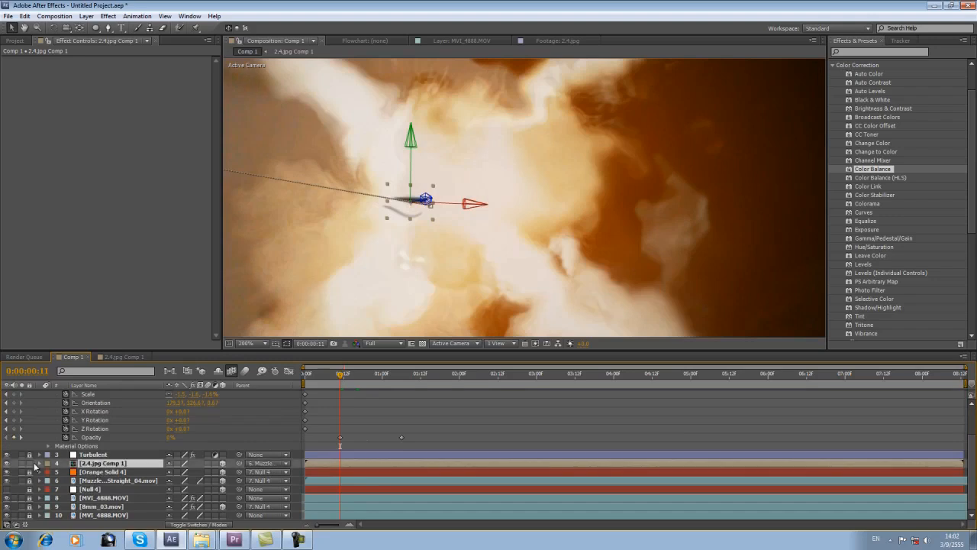
{"action": "left_click", "coordinate": [40, 463]}
{"action": "left_click", "coordinate": [76, 507]}
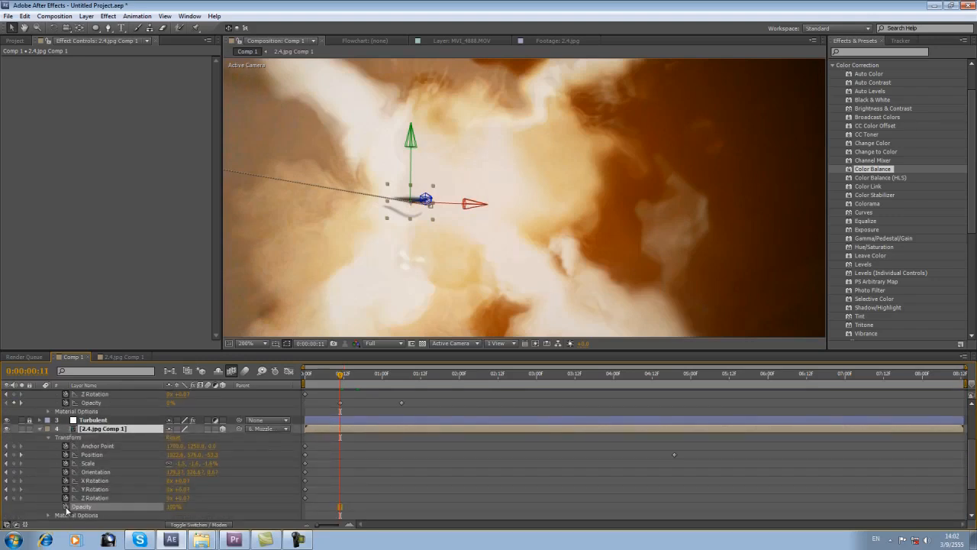
{"action": "left_click", "coordinate": [174, 507]}
{"action": "left_click", "coordinate": [401, 374]}
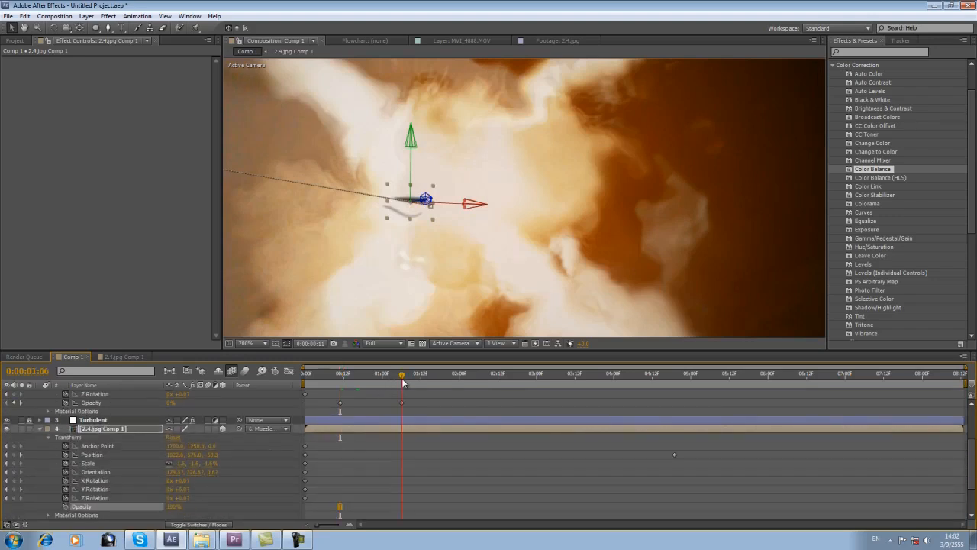
{"action": "left_click", "coordinate": [340, 374]}
{"action": "left_click", "coordinate": [66, 508]}
{"action": "left_click", "coordinate": [174, 507]}
{"action": "type", "text": "0"}
{"action": "key", "text": "Return"}
- Inspect the two bullet layers inside the flash over the opening frames and play the composition preview
{"action": "left_click", "coordinate": [327, 376]}
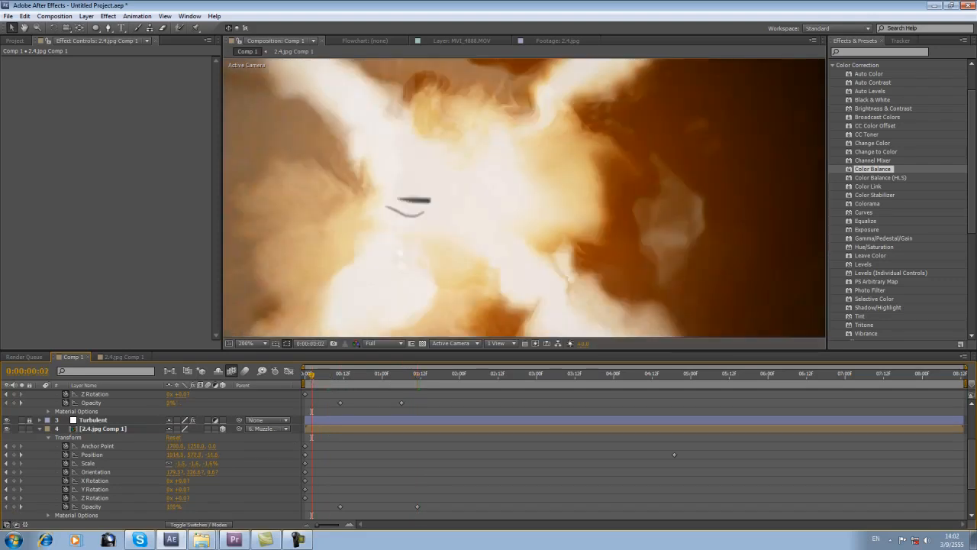
{"action": "left_click_drag", "start_coordinate": [312, 375], "coordinate": [324, 375]}
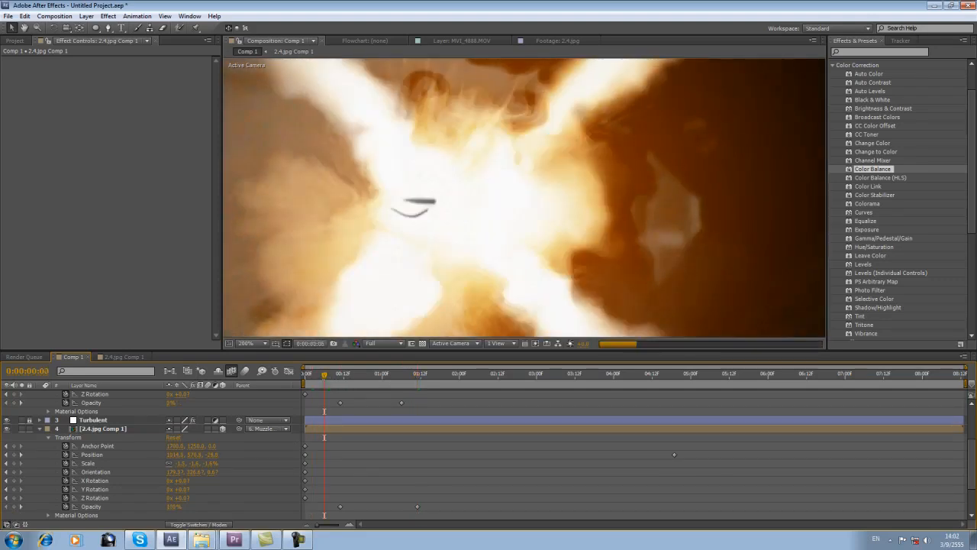
{"action": "scroll", "coordinate": [343, 410], "scroll_direction": "up", "scroll_amount": 1}
{"action": "scroll", "coordinate": [334, 401], "scroll_direction": "up", "scroll_amount": 1}
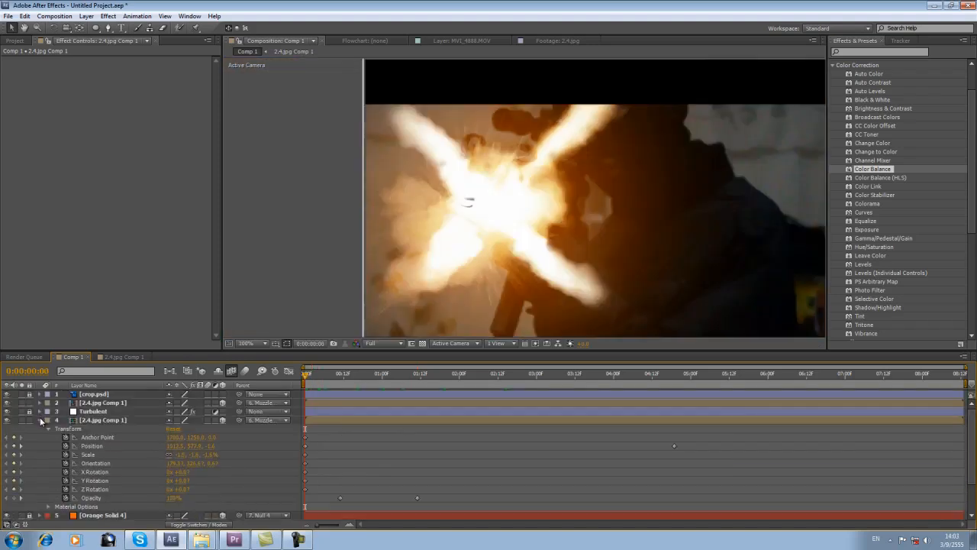
{"action": "left_click", "coordinate": [40, 420]}
{"action": "scroll", "coordinate": [489, 199], "scroll_direction": "up", "scroll_amount": 2}
{"action": "left_click_drag", "start_coordinate": [424, 221], "coordinate": [507, 227]}
{"action": "scroll", "coordinate": [417, 231], "scroll_direction": "down", "scroll_amount": 1}
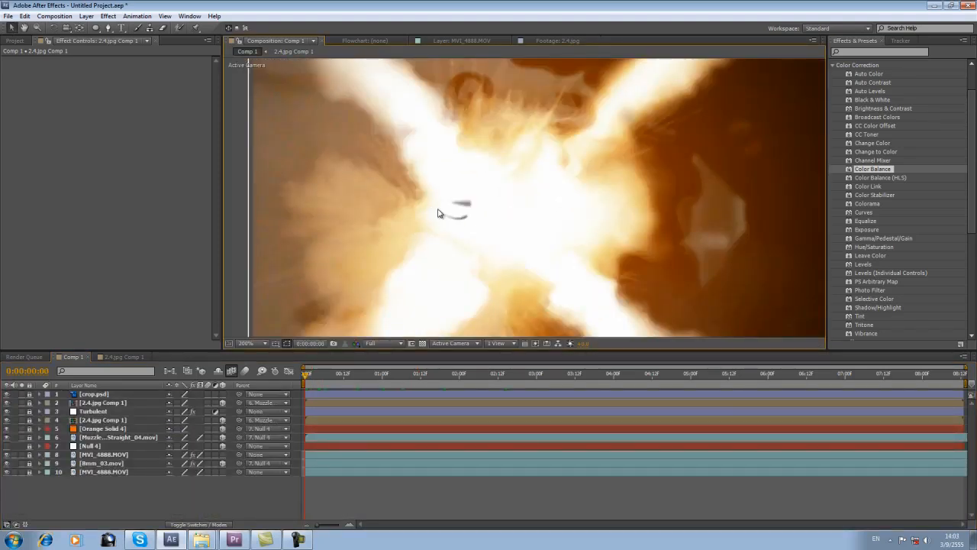
{"action": "key", "text": "shift+slash"}
{"action": "key", "text": "space"}
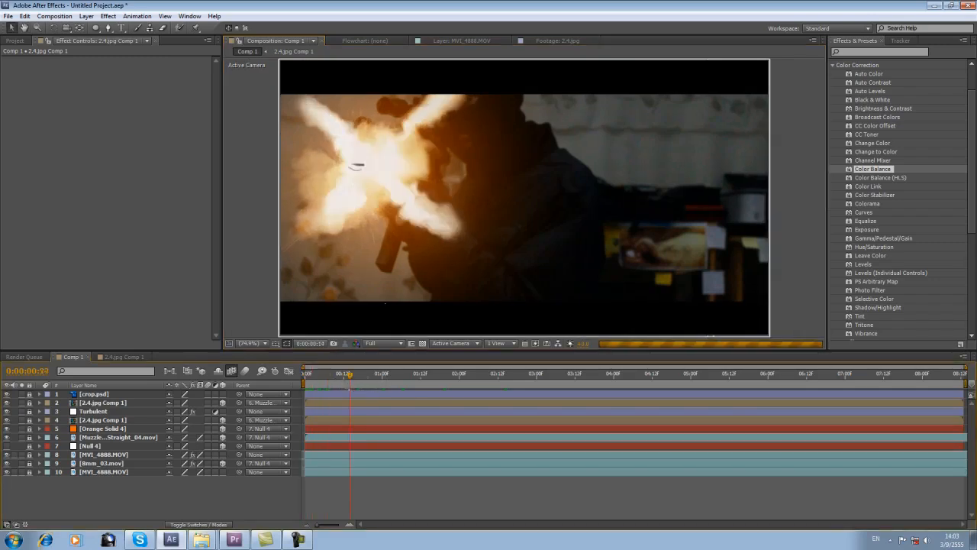
{"action": "key", "text": "space"}
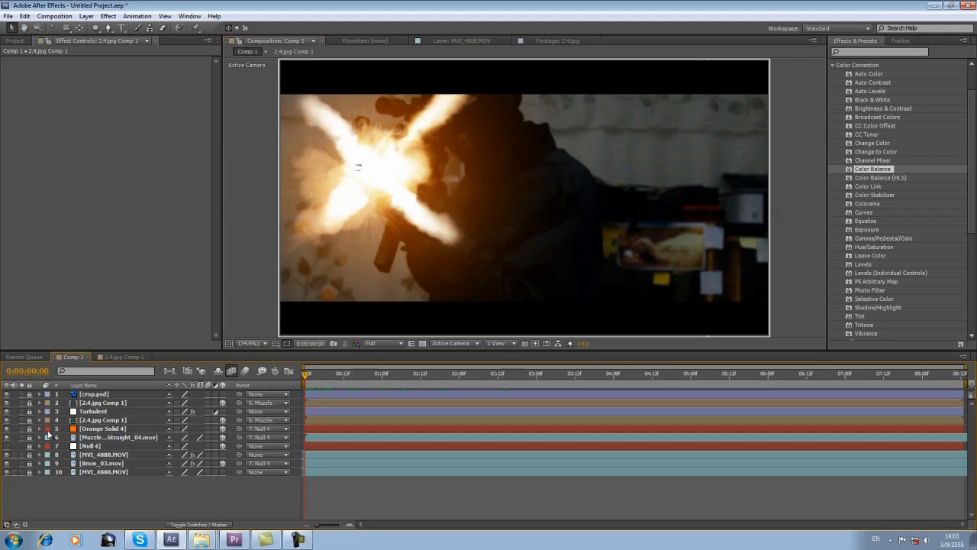
- Duplicate the Muzzle...Straight_04.mov layer, solo the copy and draw an elliptical mask around the flash's core
{"action": "left_click", "coordinate": [102, 437]}
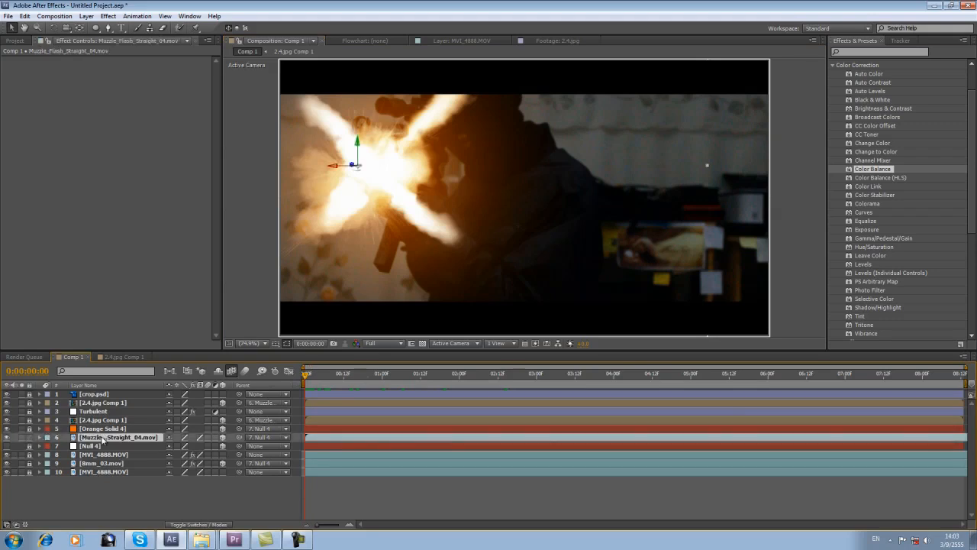
{"action": "key", "text": "ctrl+d"}
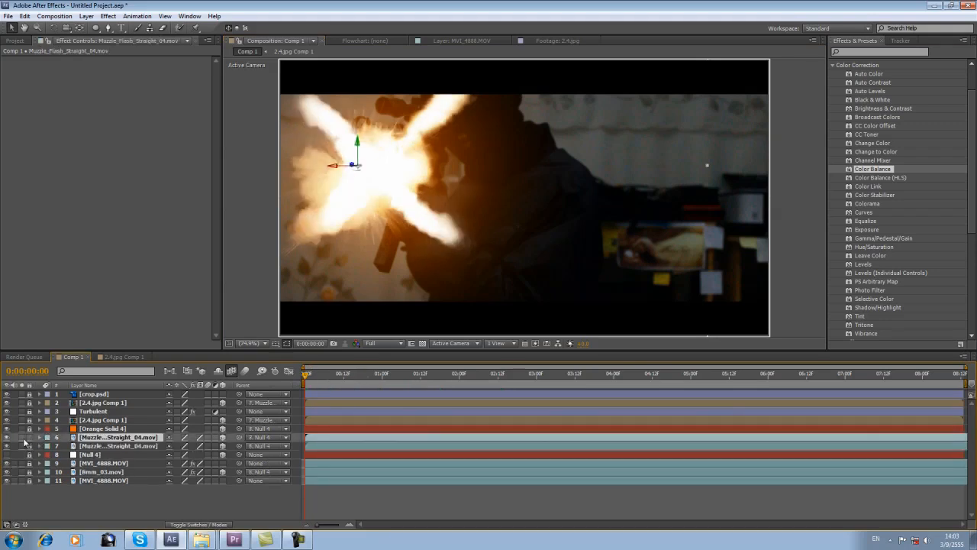
{"action": "left_click", "coordinate": [22, 438]}
{"action": "left_click", "coordinate": [96, 29]}
{"action": "left_click_drag", "start_coordinate": [336, 138], "coordinate": [396, 191]}
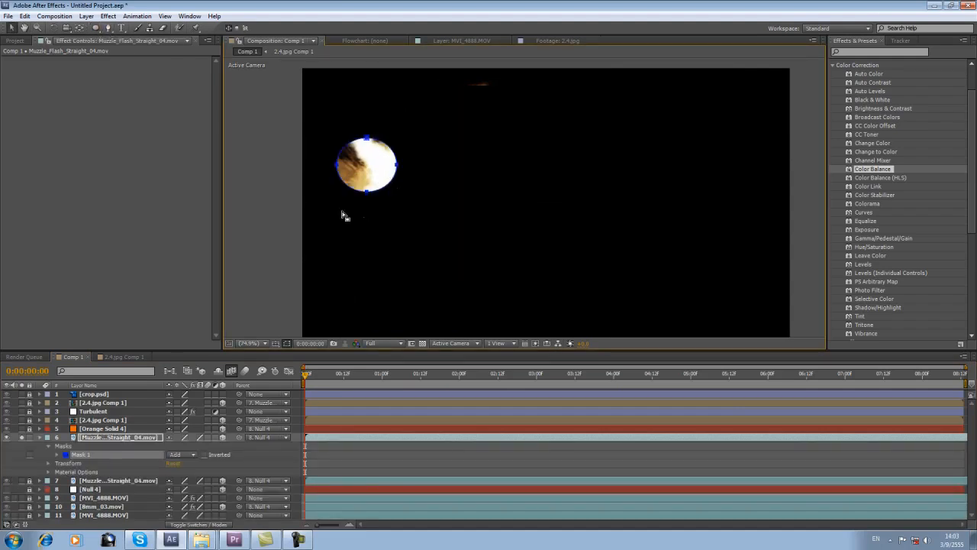
- Increase the Mask Feather of the muzzle flash copy's elliptical mask for a soft edge
{"action": "left_click", "coordinate": [81, 437]}
{"action": "left_click", "coordinate": [55, 454]}
{"action": "left_click_drag", "start_coordinate": [180, 471], "coordinate": [225, 452]}
{"action": "left_click", "coordinate": [369, 169]}
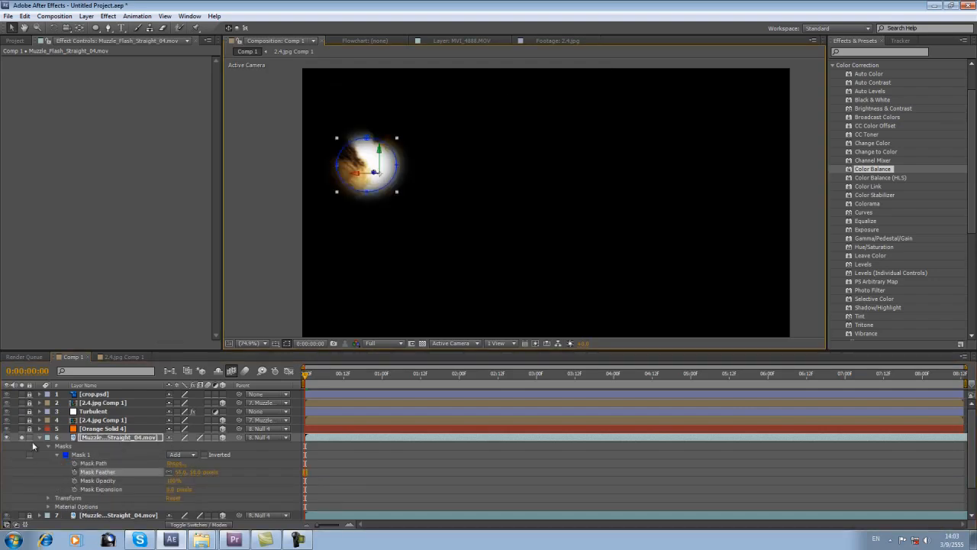
- Unsolo the masked muzzle flash copy and move it above both bullet layers, directly beneath crop.psd
{"action": "left_click", "coordinate": [39, 437]}
{"action": "left_click", "coordinate": [23, 438]}
{"action": "left_click_drag", "start_coordinate": [109, 443], "coordinate": [107, 399]}
{"action": "key", "text": "slash"}
{"action": "left_click_drag", "start_coordinate": [378, 189], "coordinate": [362, 210]}
{"action": "left_click", "coordinate": [44, 403]}
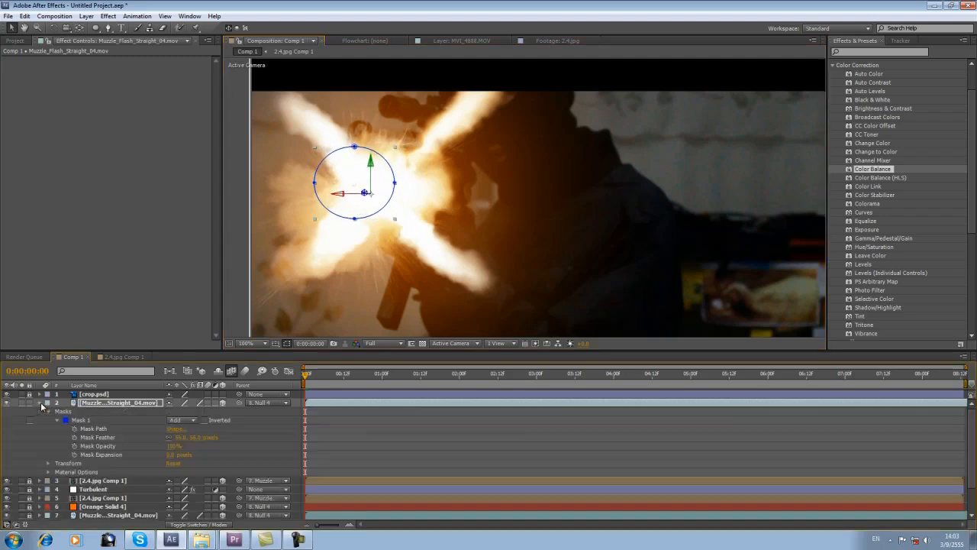
- Keyframe the masked muzzle flash copy's Opacity to fade from 100% at 0:00:00:14 to 0% at 0:00:02:02
{"action": "left_click", "coordinate": [47, 412]}
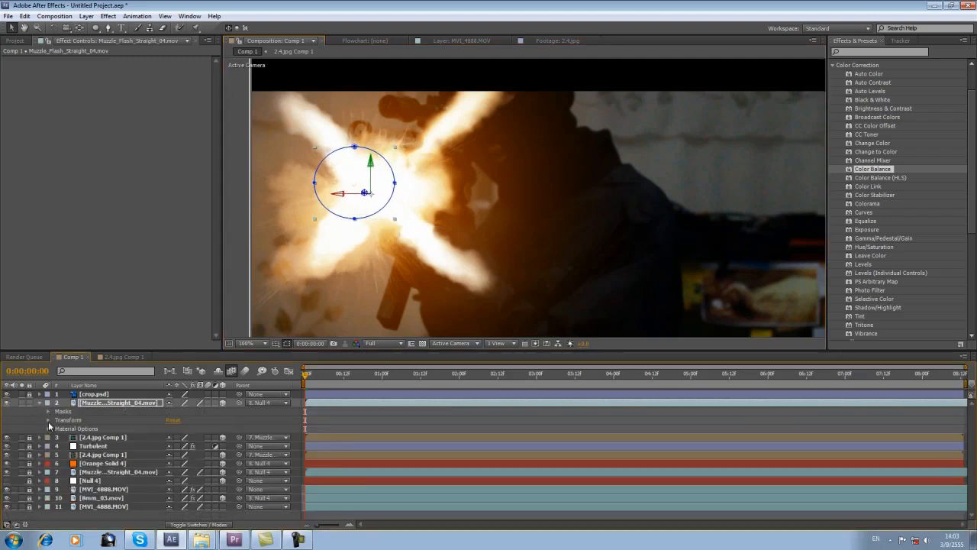
{"action": "left_click", "coordinate": [49, 420]}
{"action": "left_click", "coordinate": [351, 429]}
{"action": "left_click", "coordinate": [334, 376]}
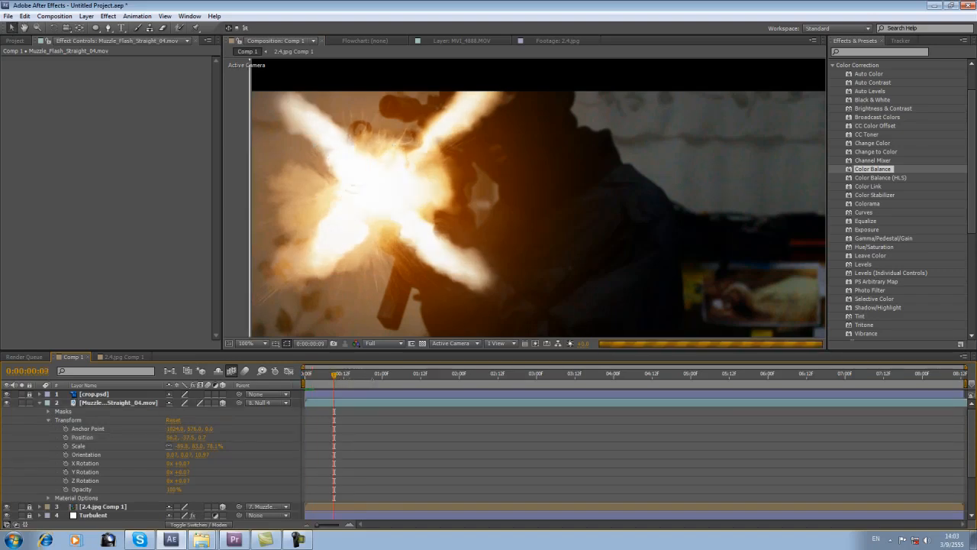
{"action": "left_click", "coordinate": [375, 374]}
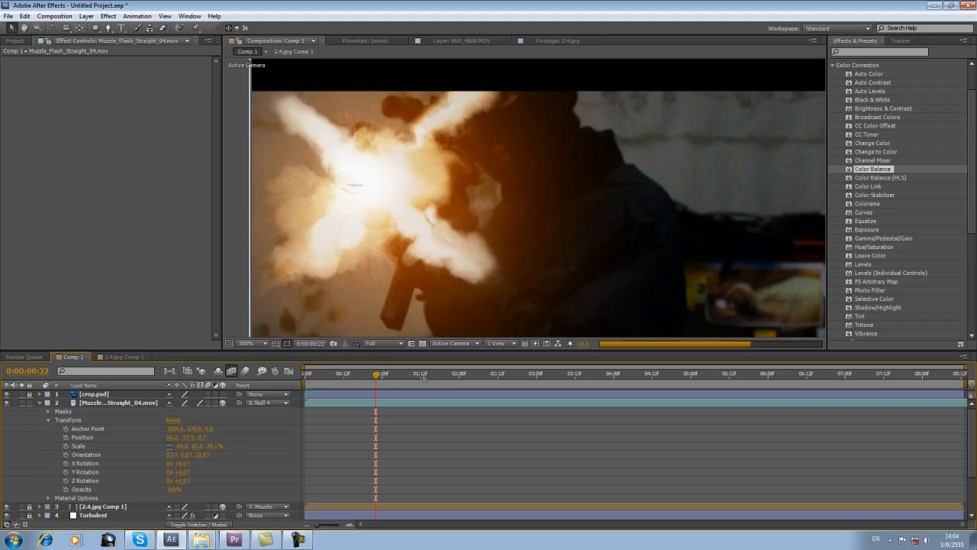
{"action": "left_click", "coordinate": [423, 375]}
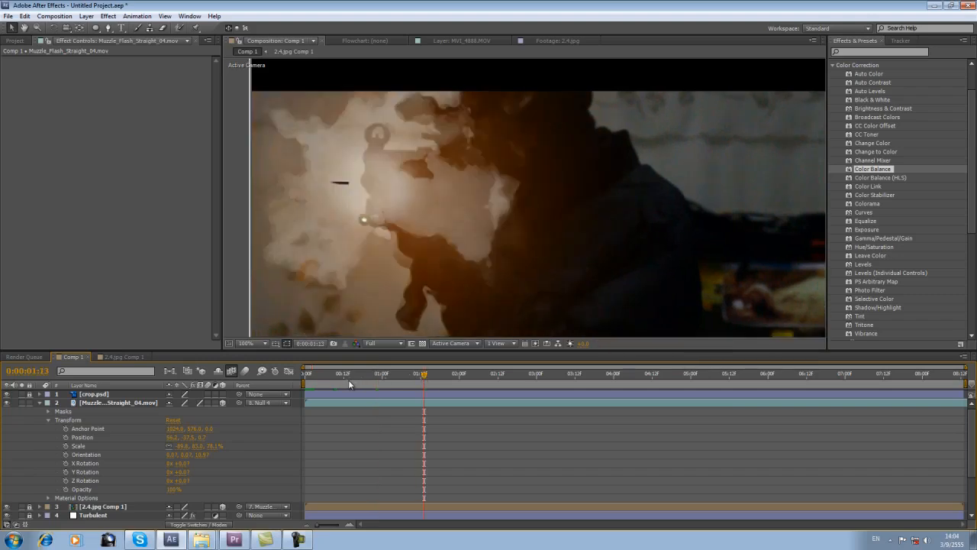
{"action": "left_click", "coordinate": [349, 374]}
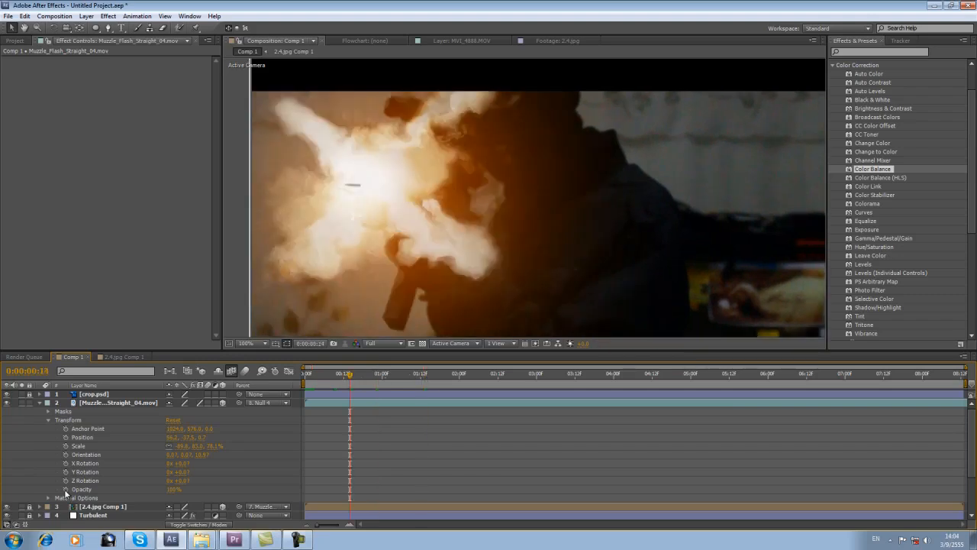
{"action": "left_click", "coordinate": [66, 490]}
{"action": "left_click", "coordinate": [465, 374]}
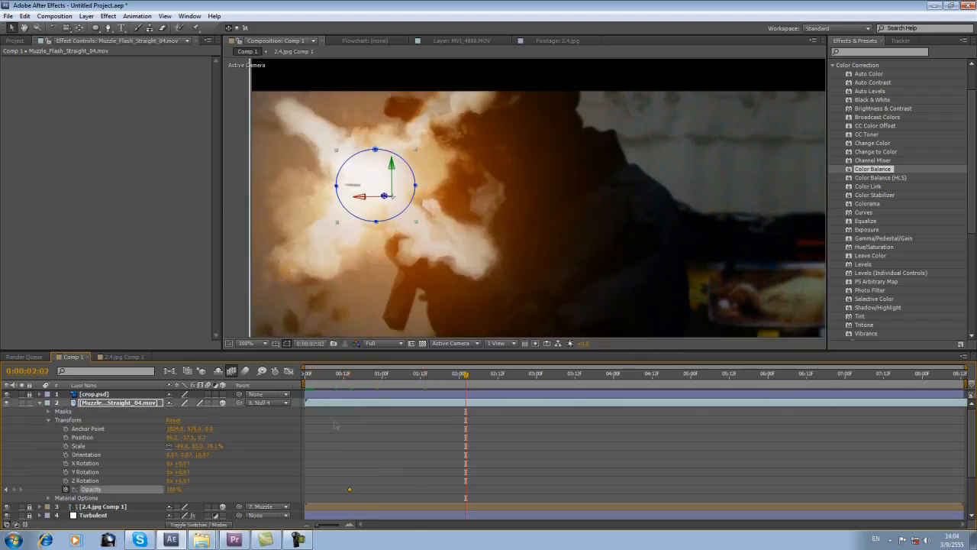
{"action": "left_click", "coordinate": [174, 489]}
{"action": "type", "text": "0"}
{"action": "key", "text": "Return"}
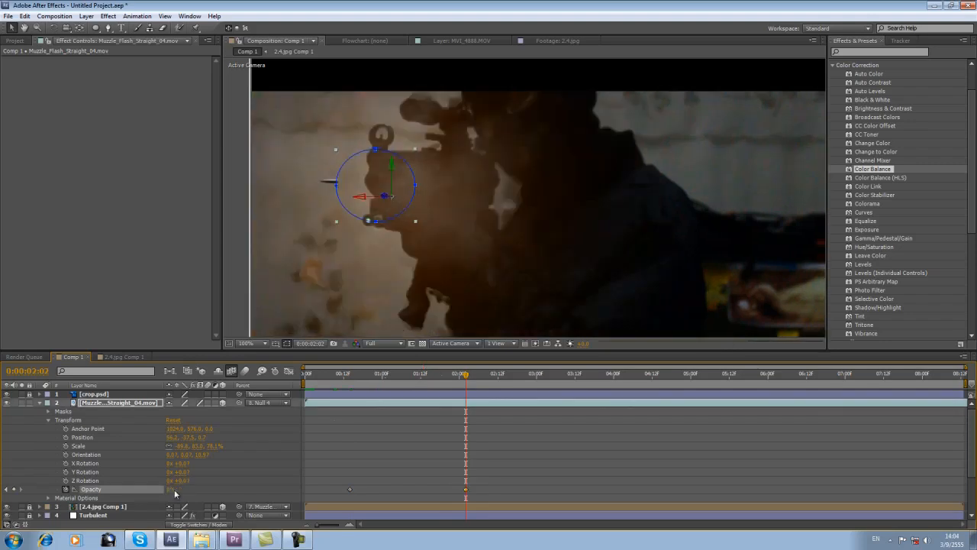
- Check the masked flash's fade over the opening frames and preview the composition from the start at Third resolution
{"action": "left_click", "coordinate": [344, 376]}
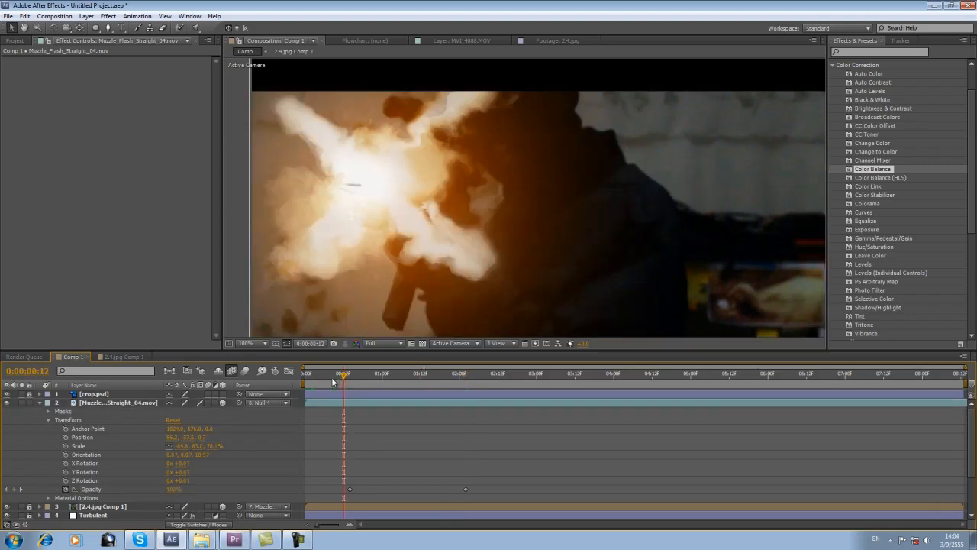
{"action": "left_click_drag", "start_coordinate": [330, 374], "coordinate": [306, 374]}
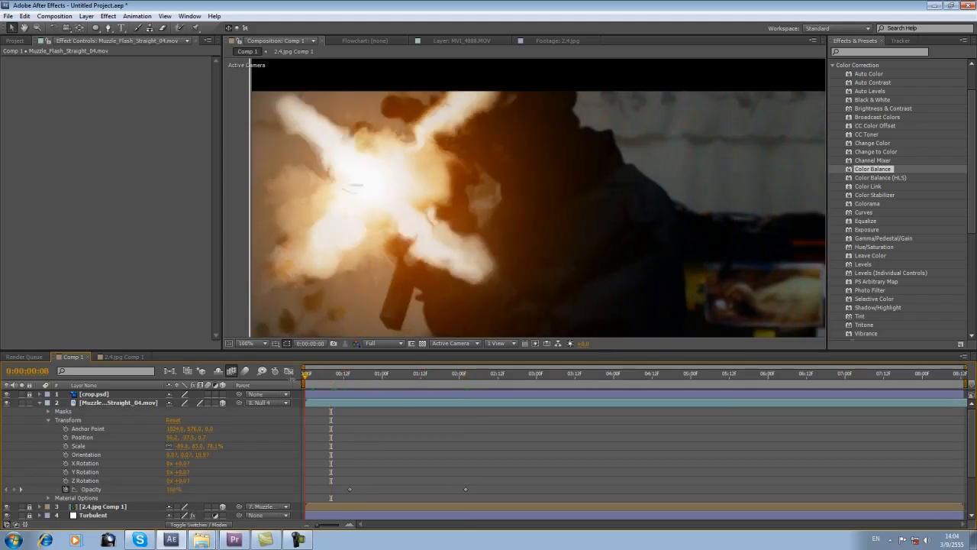
{"action": "left_click", "coordinate": [372, 343]}
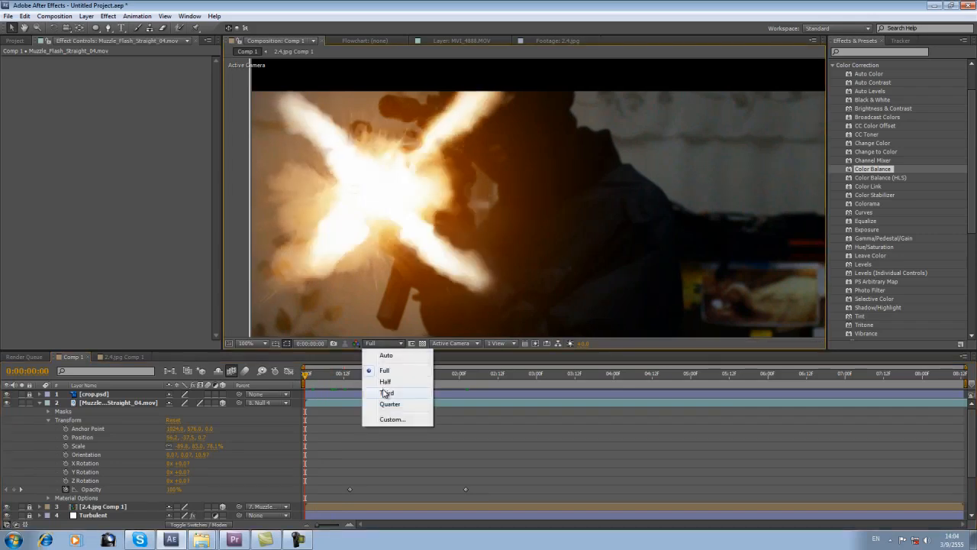
{"action": "left_click", "coordinate": [386, 388]}
{"action": "key", "text": "KP_0"}
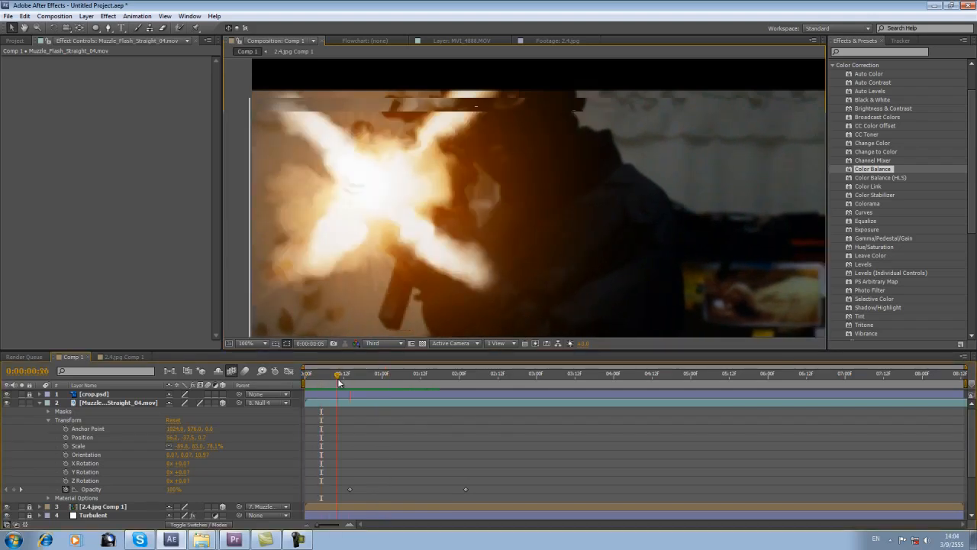
- Replay the whole frame at Half resolution, return to Full and examine the bullet and flash at 0:00:01:14
{"action": "left_click", "coordinate": [386, 344]}
{"action": "left_click", "coordinate": [387, 381]}
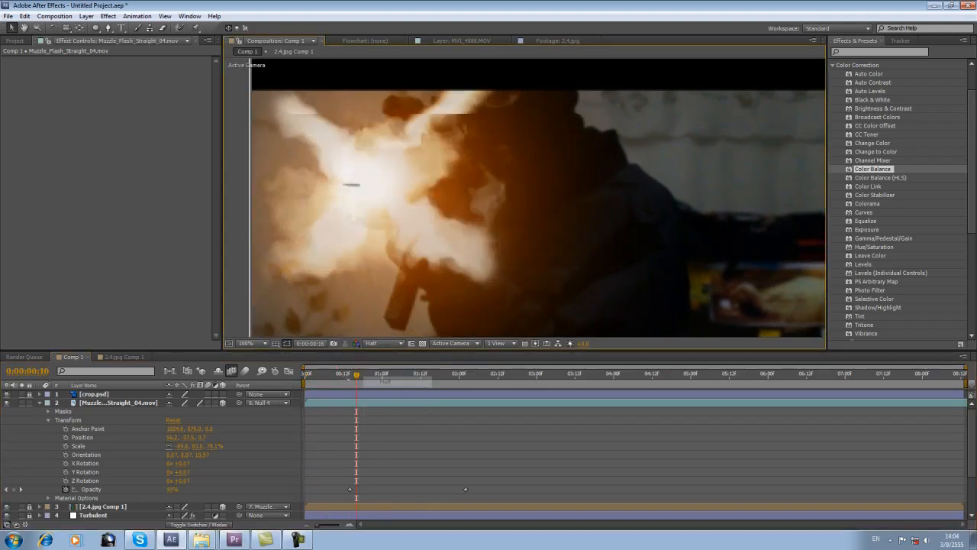
{"action": "left_click", "coordinate": [40, 402]}
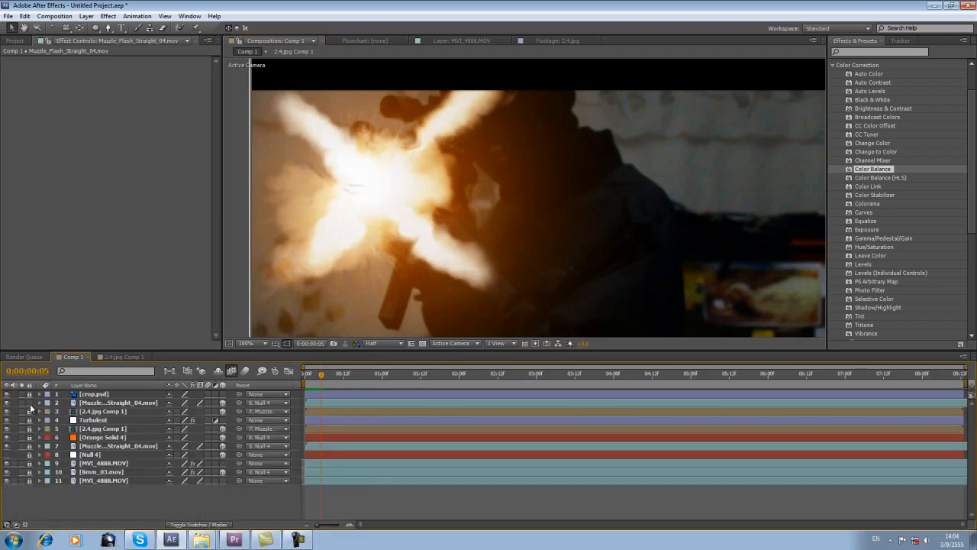
{"action": "key", "text": "shift+slash"}
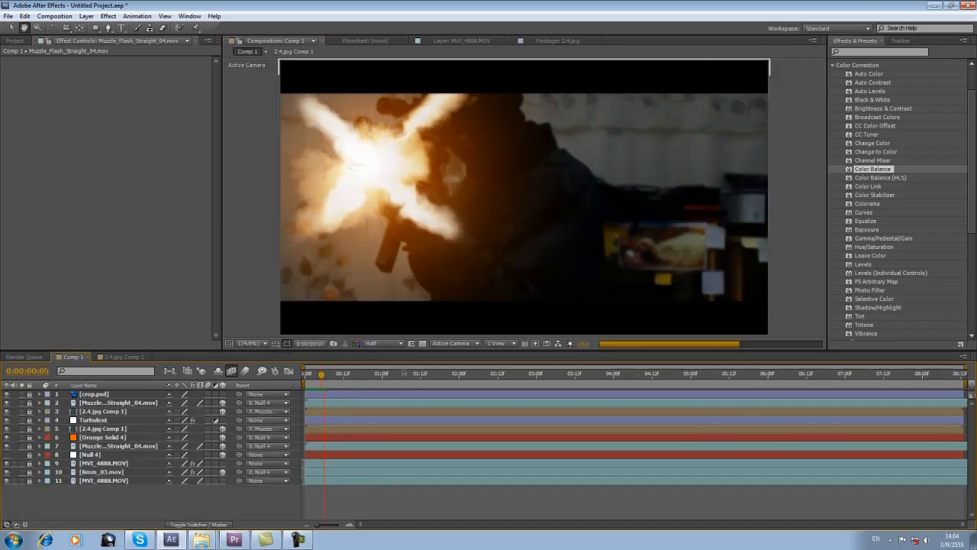
{"action": "left_click", "coordinate": [426, 374]}
{"action": "left_click", "coordinate": [390, 343]}
{"action": "left_click", "coordinate": [397, 372]}
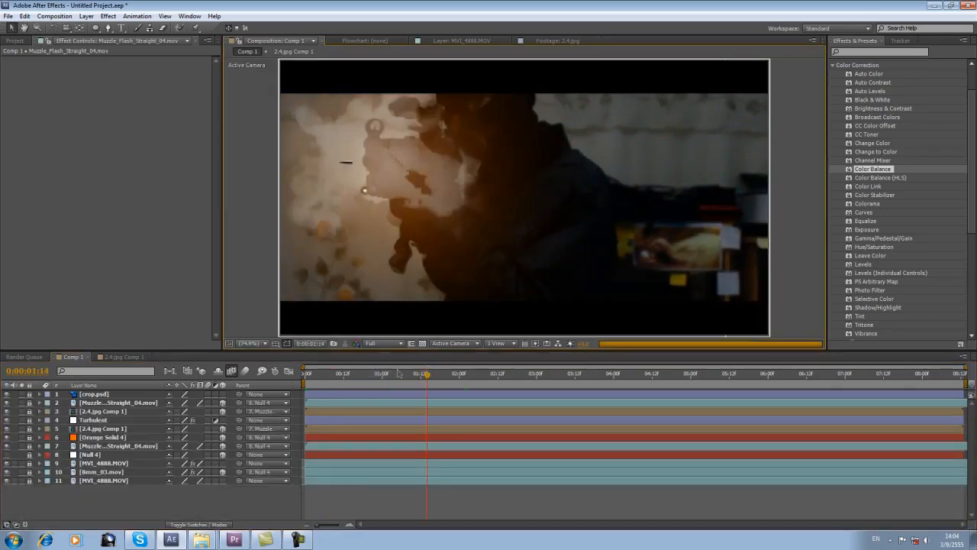
{"action": "key", "text": "slash"}
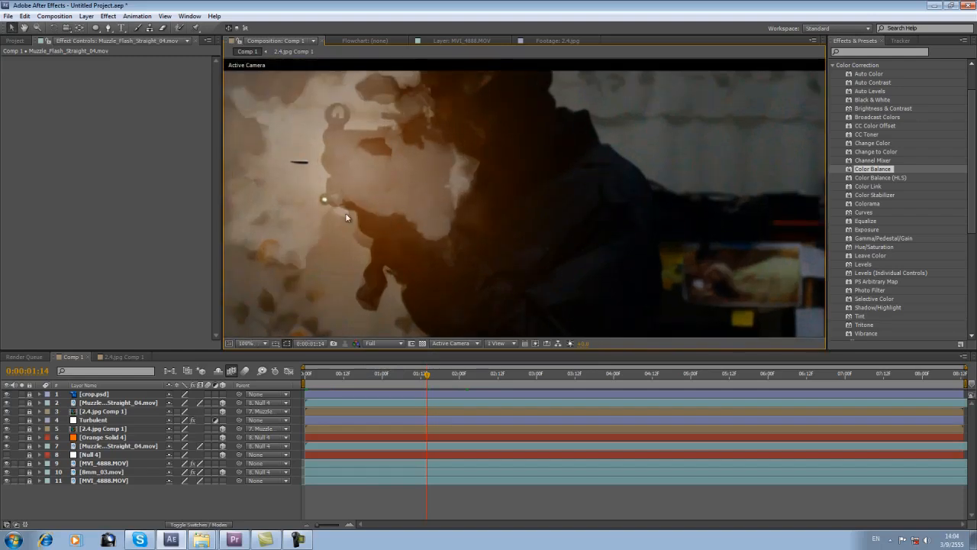
{"action": "key", "text": "shift+slash"}
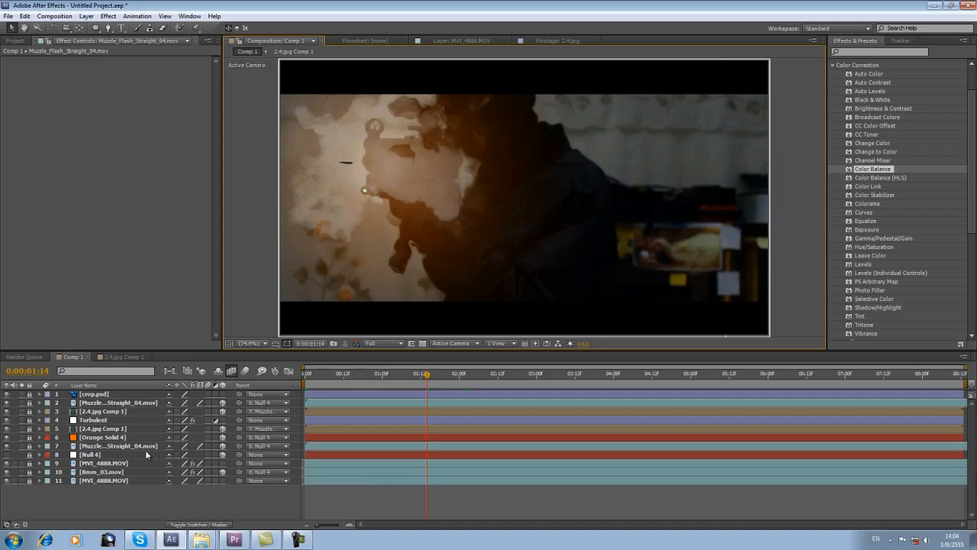
- Apply the Fast Blur effect to the original, unmasked Muzzle...Straight_04.mov layer
{"action": "left_click", "coordinate": [97, 448]}
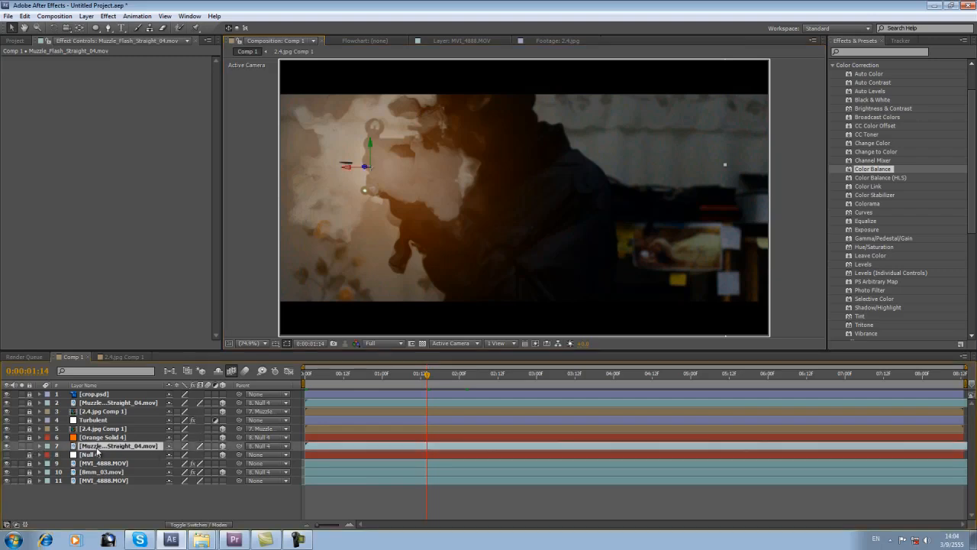
{"action": "scroll", "coordinate": [853, 156], "scroll_direction": "up", "scroll_amount": 2}
{"action": "left_click", "coordinate": [833, 89]}
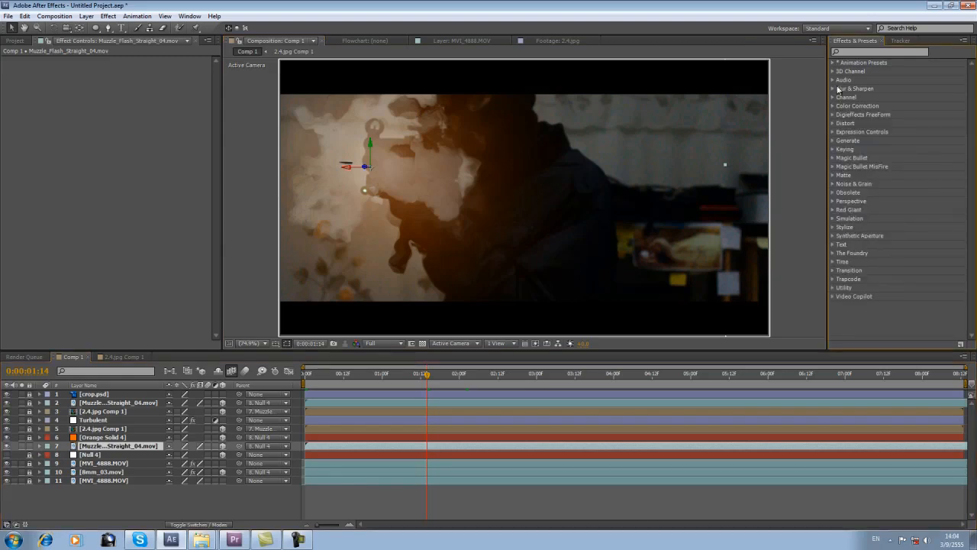
{"action": "left_click_drag", "start_coordinate": [866, 170], "coordinate": [433, 450]}
- Animate the original flash's Fast Blur Blurriness from 0 at 0:00:00:17 to about 46 around 0:00:01:16
{"action": "left_click", "coordinate": [360, 374]}
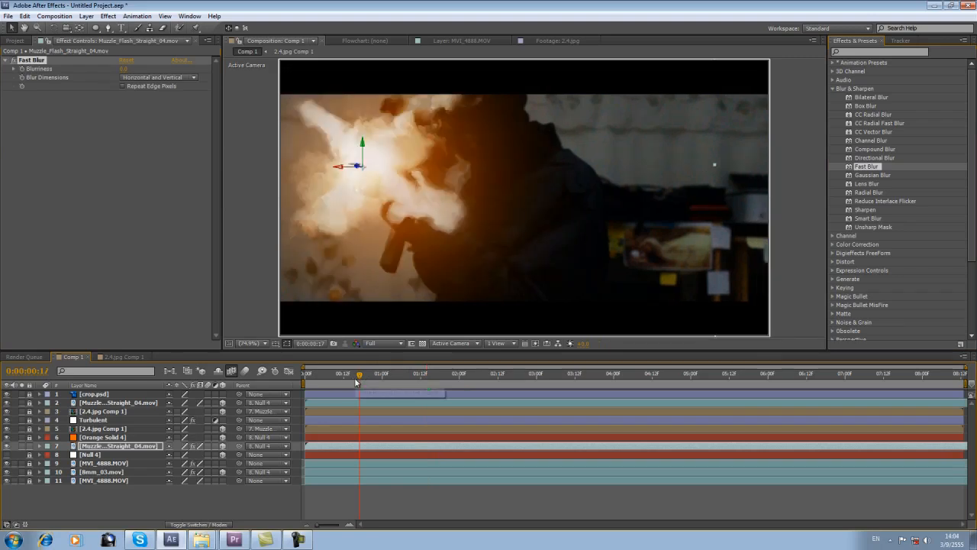
{"action": "left_click", "coordinate": [13, 69]}
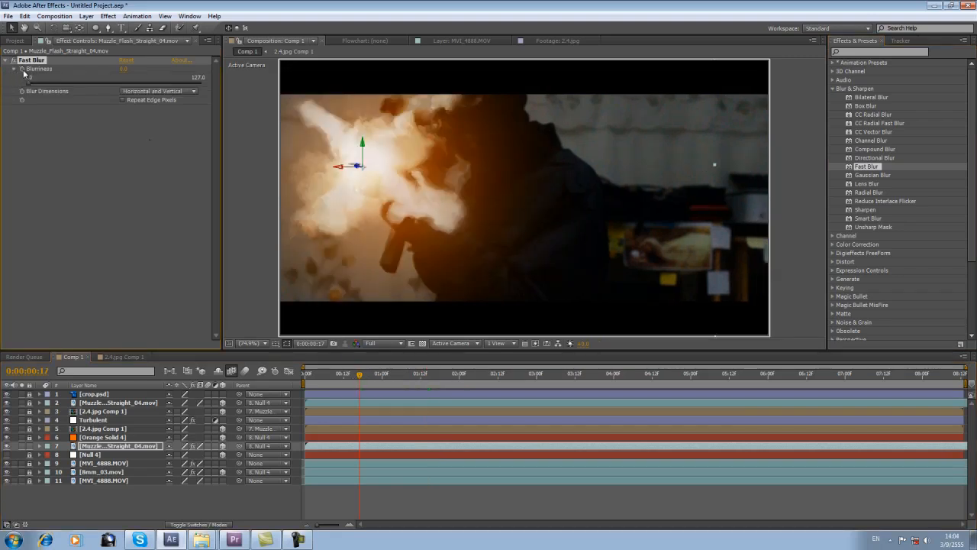
{"action": "left_click", "coordinate": [40, 447]}
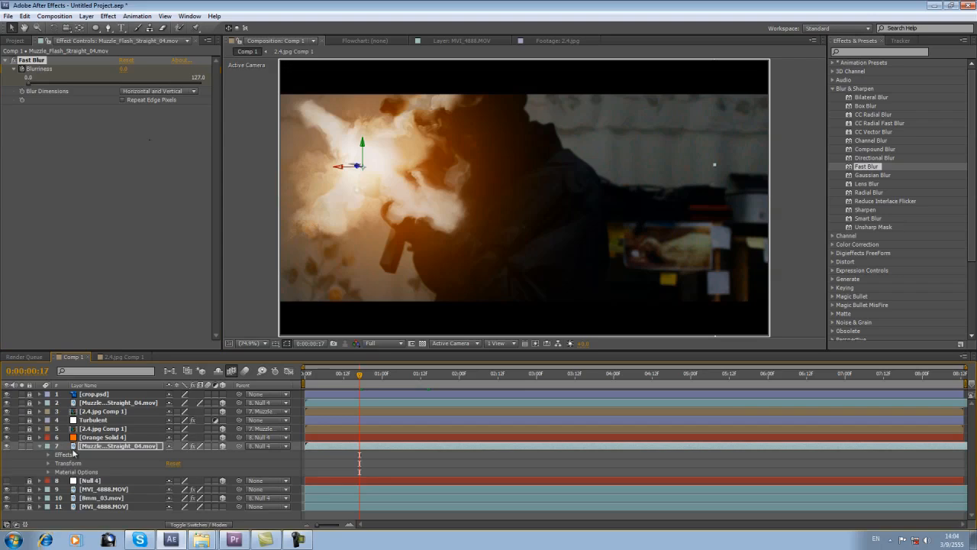
{"action": "left_click", "coordinate": [48, 454]}
{"action": "left_click", "coordinate": [58, 464]}
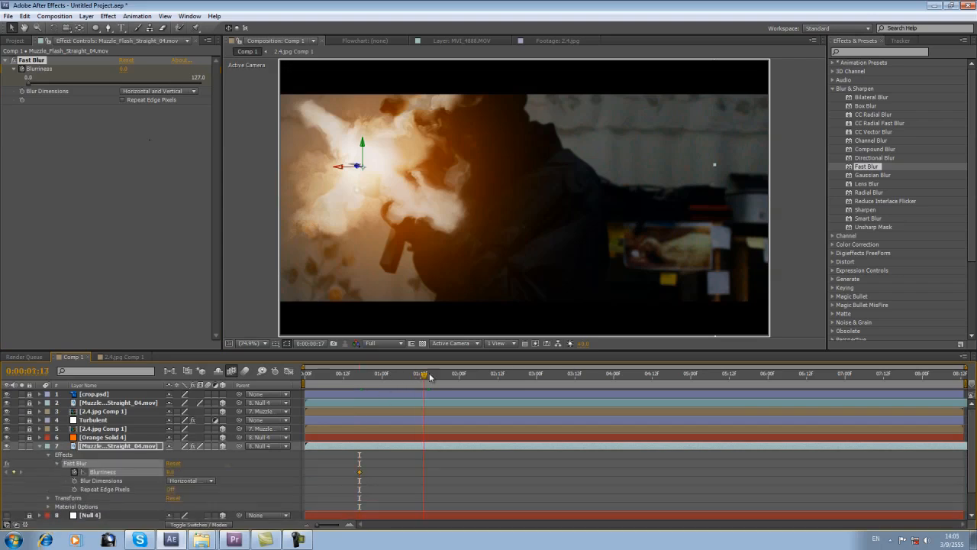
{"action": "left_click_drag", "start_coordinate": [417, 375], "coordinate": [433, 376]}
{"action": "left_click_drag", "start_coordinate": [28, 81], "coordinate": [80, 85]}
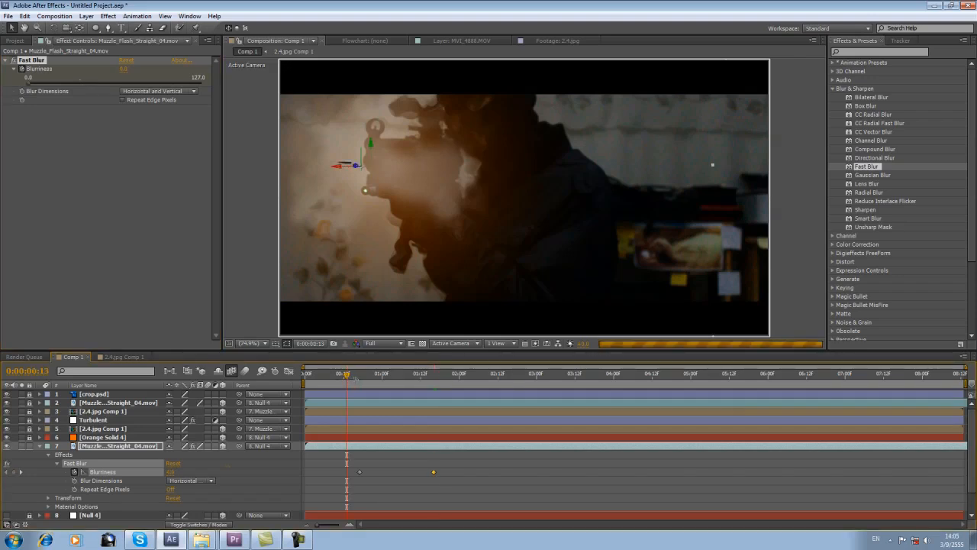
- Move the first Blurriness keyframe earlier to 0:00:00:13 and preview the blurred flash, ending at Full resolution with the layer collapsed
{"action": "left_click_drag", "start_coordinate": [360, 471], "coordinate": [348, 472]}
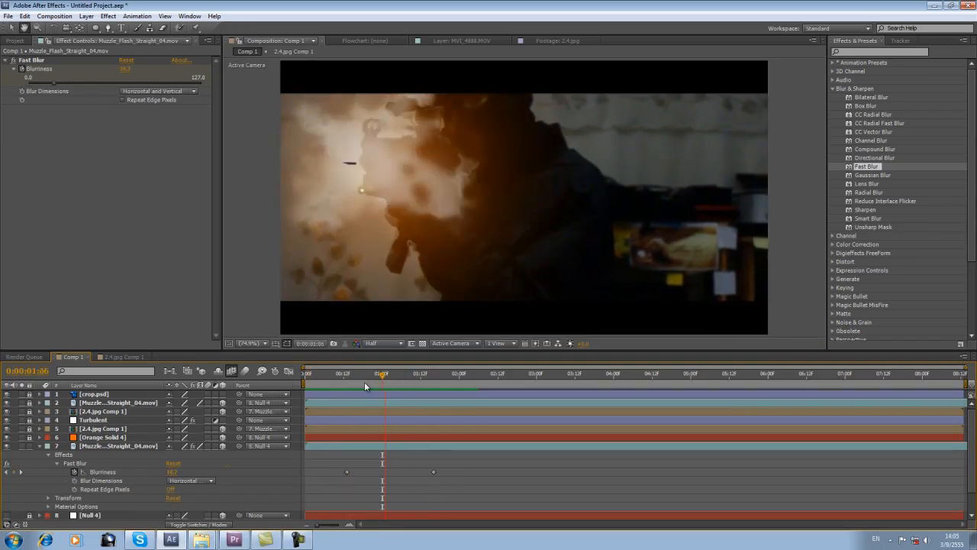
{"action": "left_click", "coordinate": [400, 344]}
{"action": "left_click", "coordinate": [399, 371]}
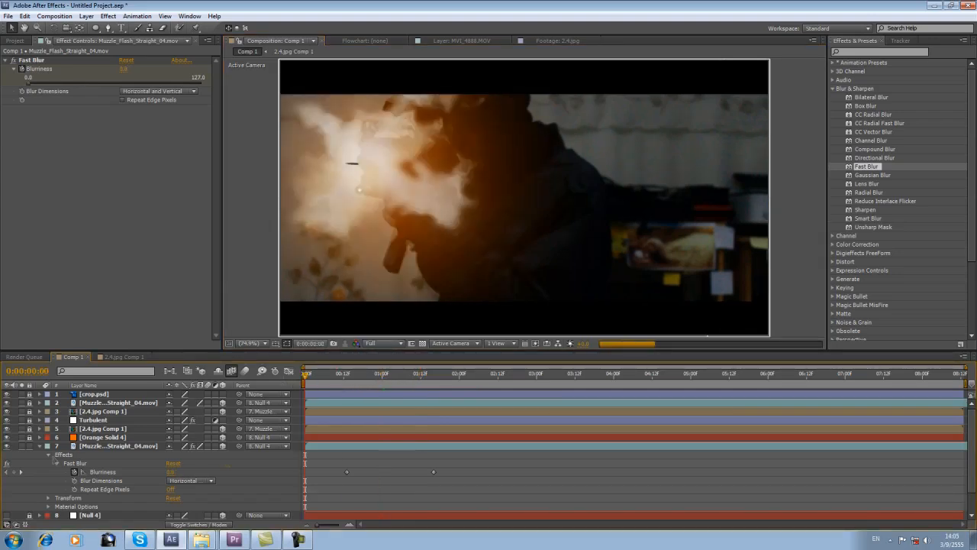
{"action": "left_click", "coordinate": [40, 447]}
- Create an adjustment layer and place it directly beneath crop.psd, with the time set to 0:00:01:18
{"action": "left_click", "coordinate": [440, 374]}
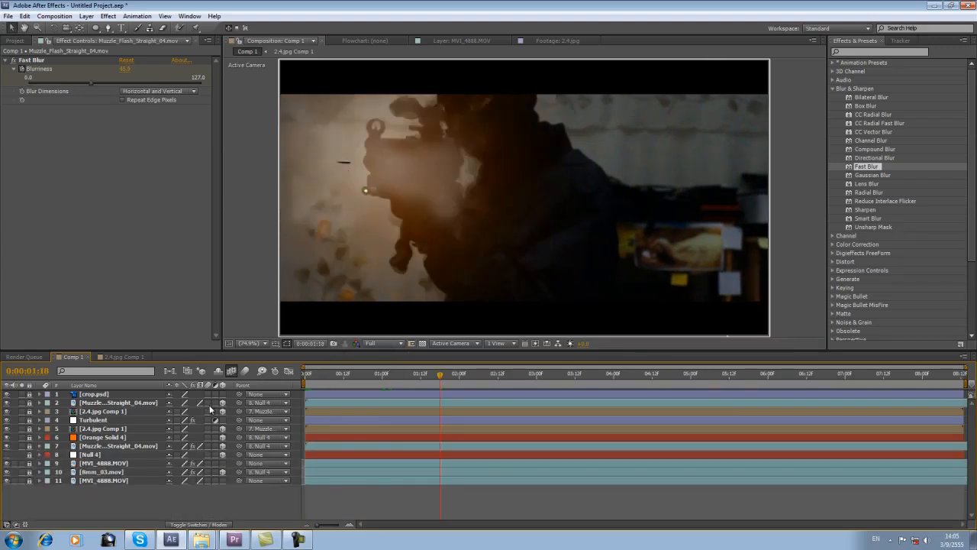
{"action": "right_click", "coordinate": [67, 501]}
{"action": "mouse_move", "coordinate": [191, 404]}
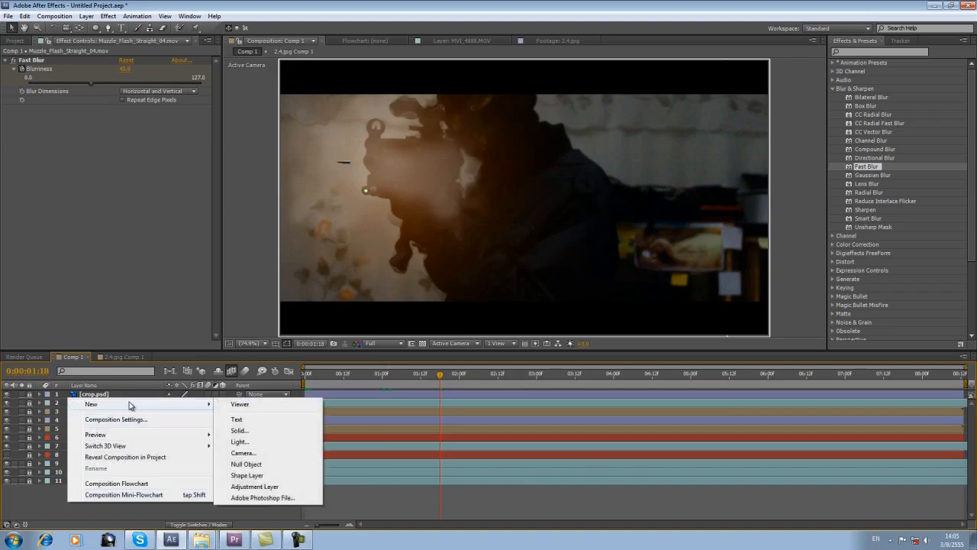
{"action": "left_click", "coordinate": [257, 487]}
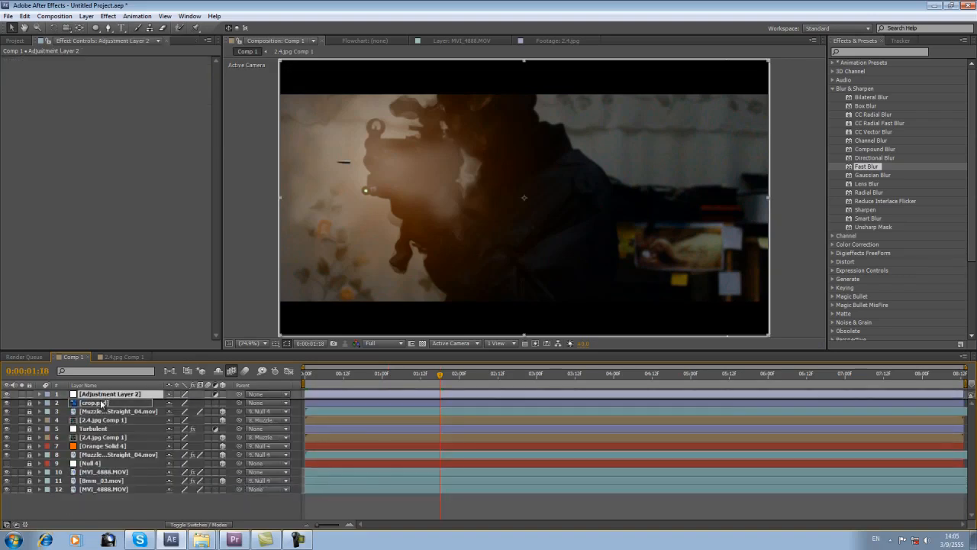
{"action": "left_click_drag", "start_coordinate": [101, 407], "coordinate": [91, 406]}
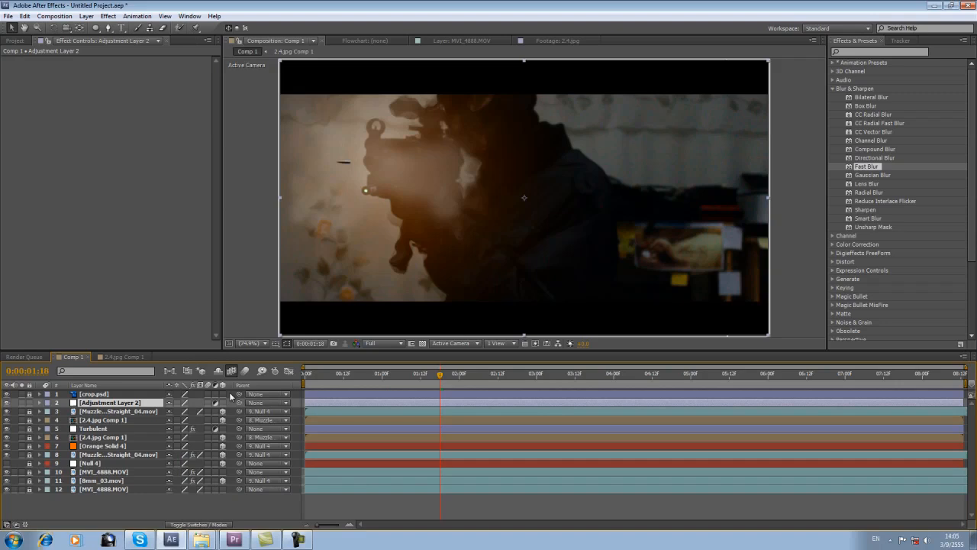
- Apply the Displacement Map distortion effect to the new adjustment layer
{"action": "left_click", "coordinate": [833, 88]}
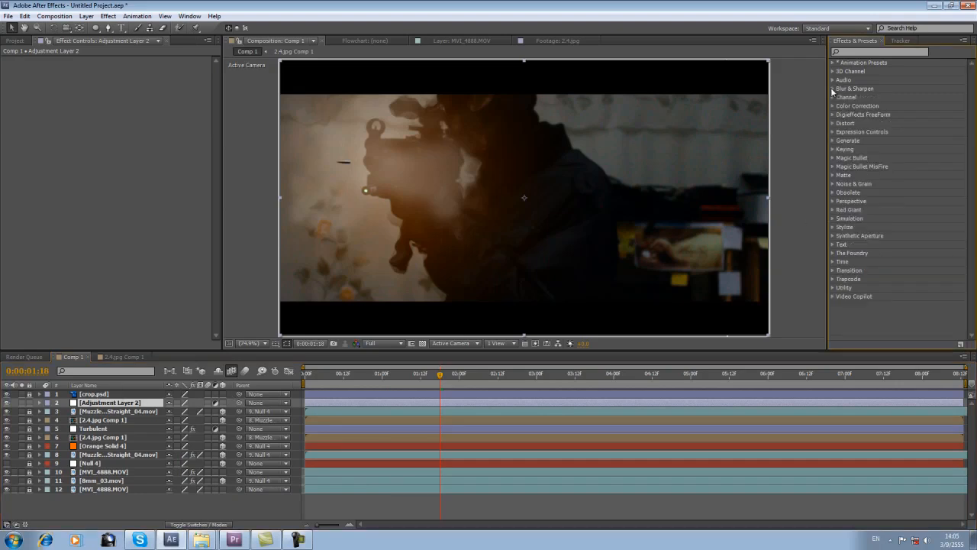
{"action": "left_click", "coordinate": [833, 123]}
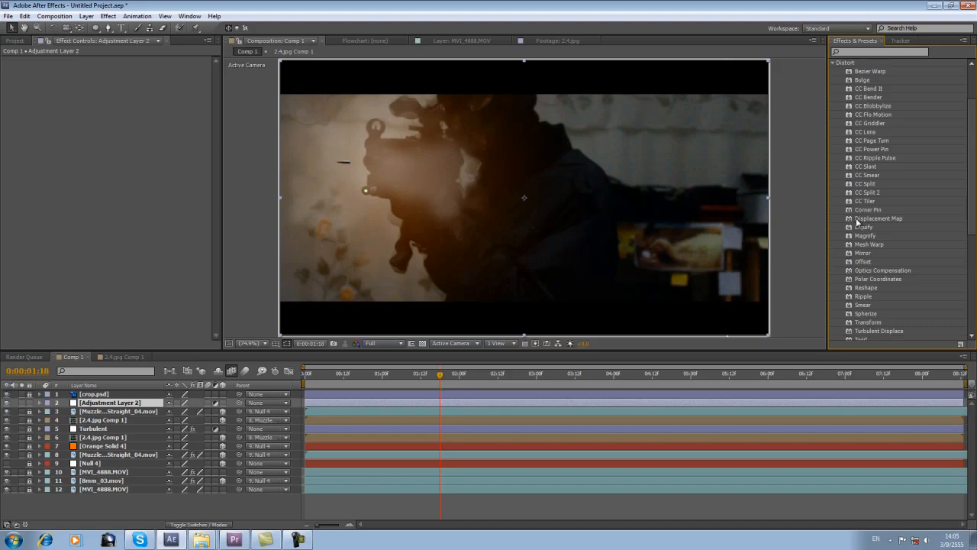
{"action": "left_click_drag", "start_coordinate": [876, 219], "coordinate": [442, 402]}
- Set both the Max Horizontal and Max Vertical Displacement of the Displacement Map to about 35
{"action": "scroll", "coordinate": [394, 169], "scroll_direction": "up", "scroll_amount": 4}
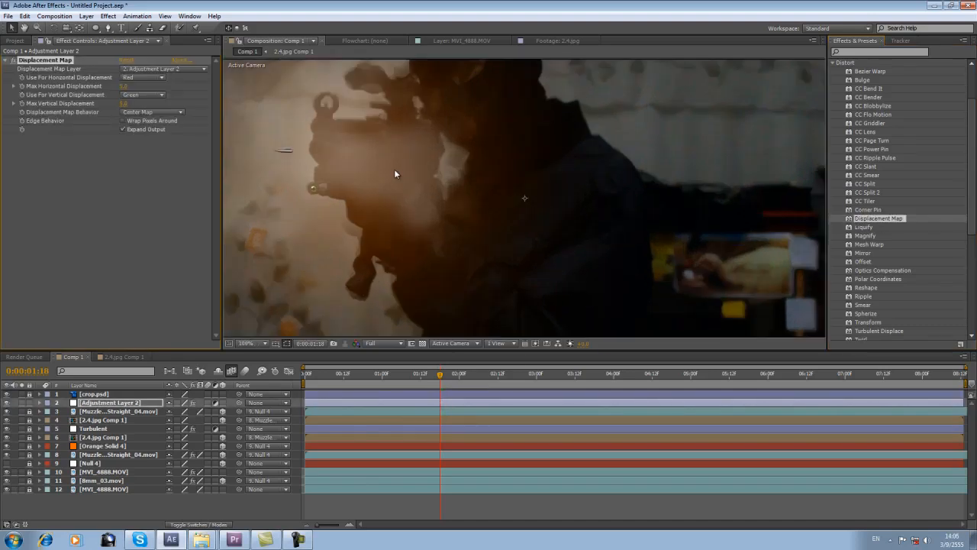
{"action": "left_click_drag", "start_coordinate": [373, 190], "coordinate": [614, 207]}
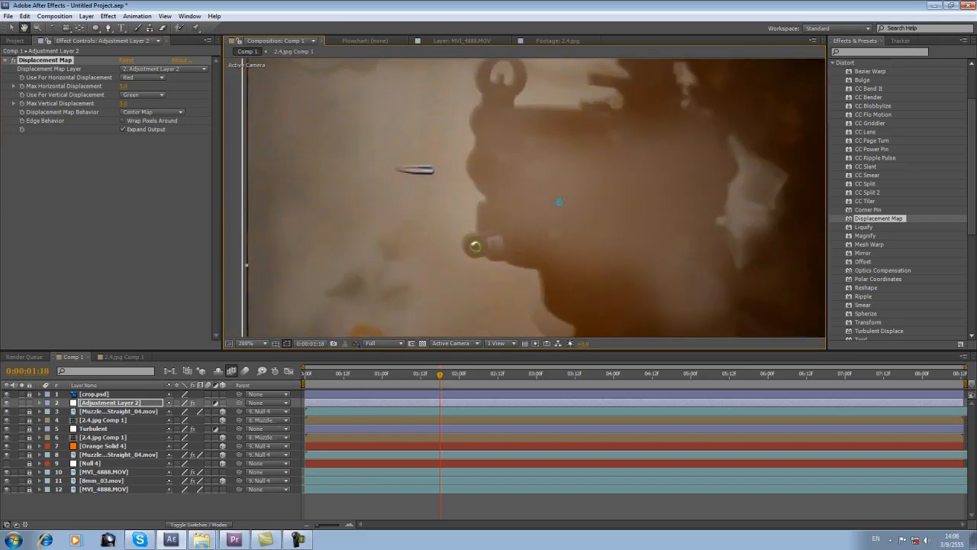
{"action": "left_click", "coordinate": [14, 104]}
{"action": "left_click", "coordinate": [13, 87]}
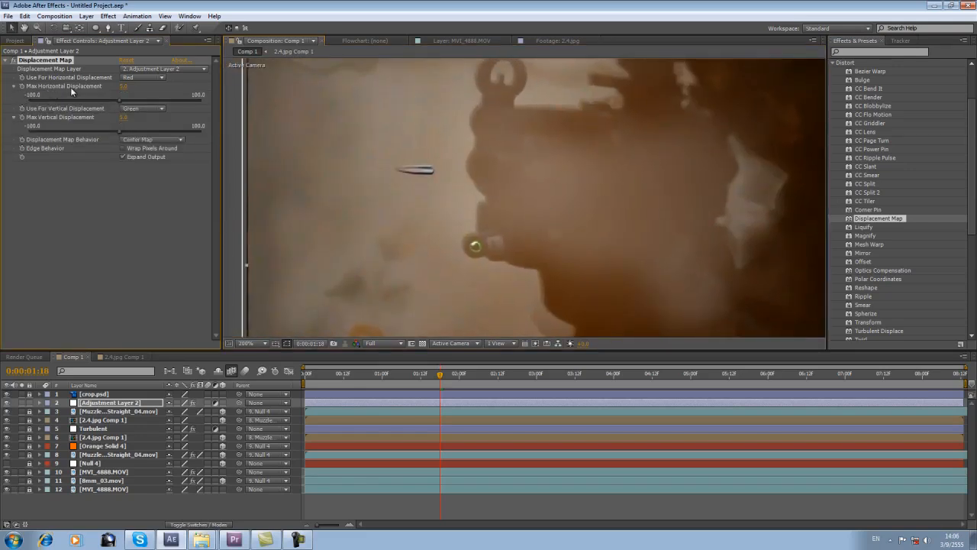
{"action": "left_click_drag", "start_coordinate": [119, 131], "coordinate": [99, 103]}
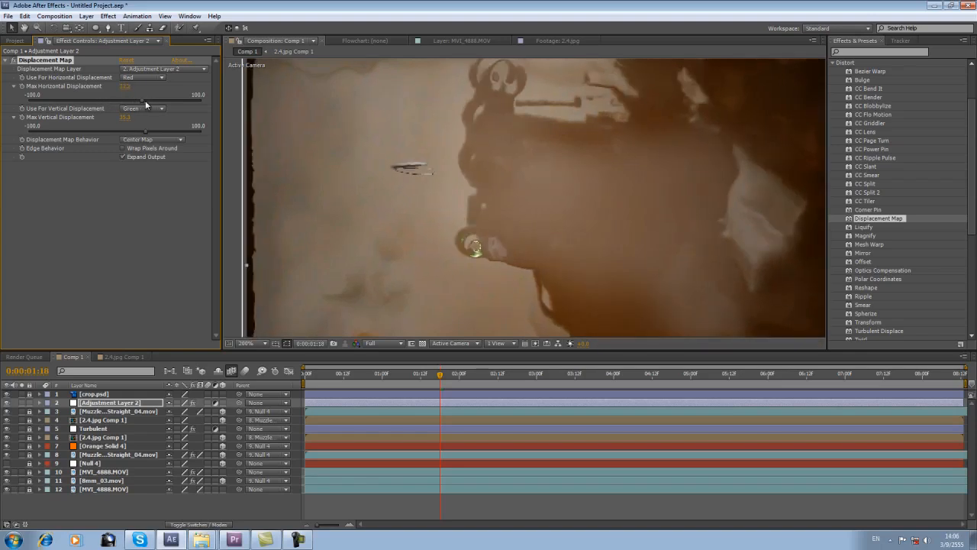
- At 0:00:01:16, draw a narrow closed mask on the adjustment layer with the Pen tool, extending from the bullet back toward the gun
{"action": "key", "text": "space"}
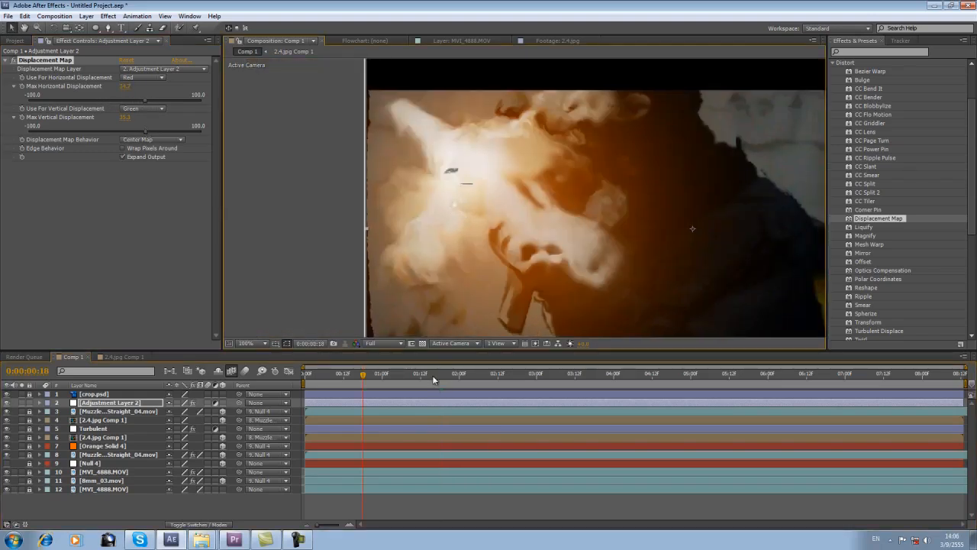
{"action": "left_click", "coordinate": [432, 380]}
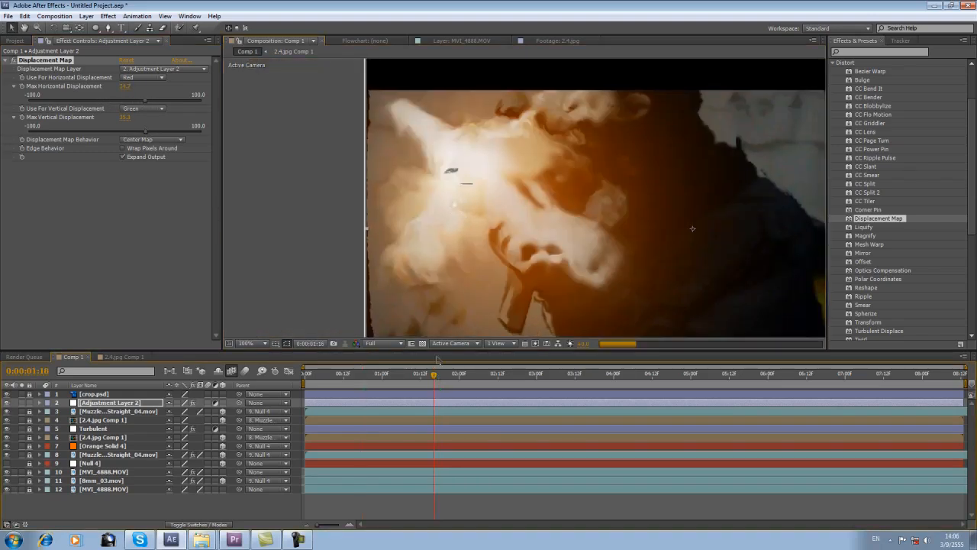
{"action": "left_click", "coordinate": [108, 28]}
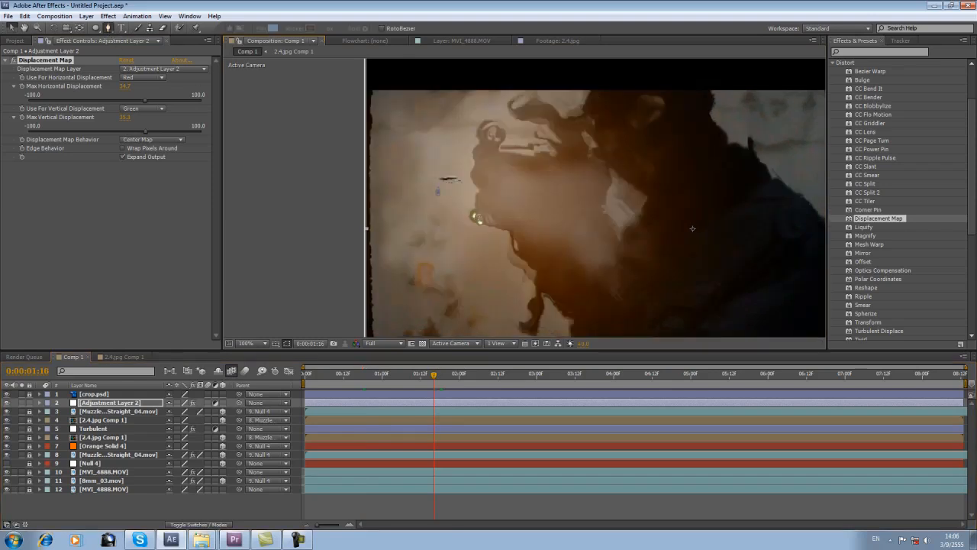
{"action": "scroll", "coordinate": [525, 174], "scroll_direction": "up", "scroll_amount": 1}
{"action": "left_click_drag", "start_coordinate": [388, 179], "coordinate": [453, 192]}
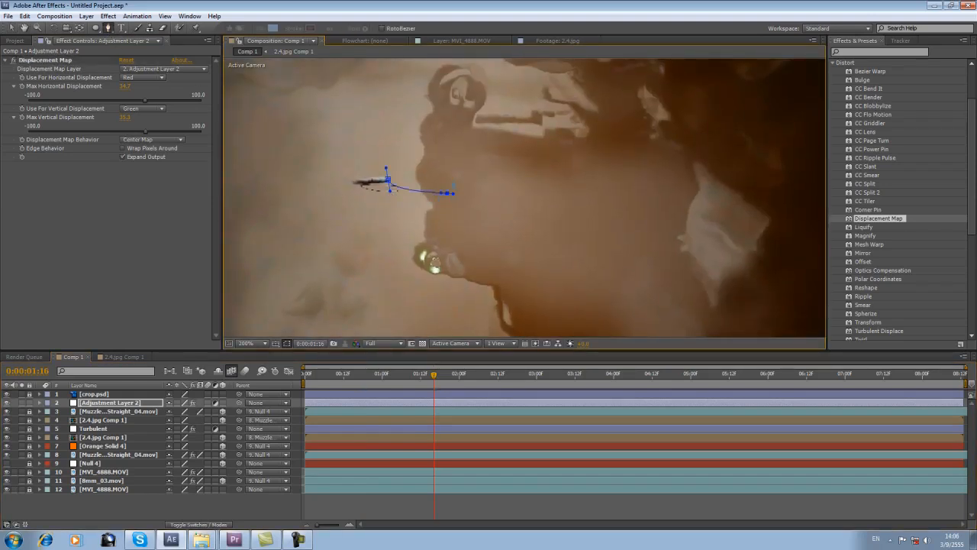
{"action": "left_click", "coordinate": [387, 180]}
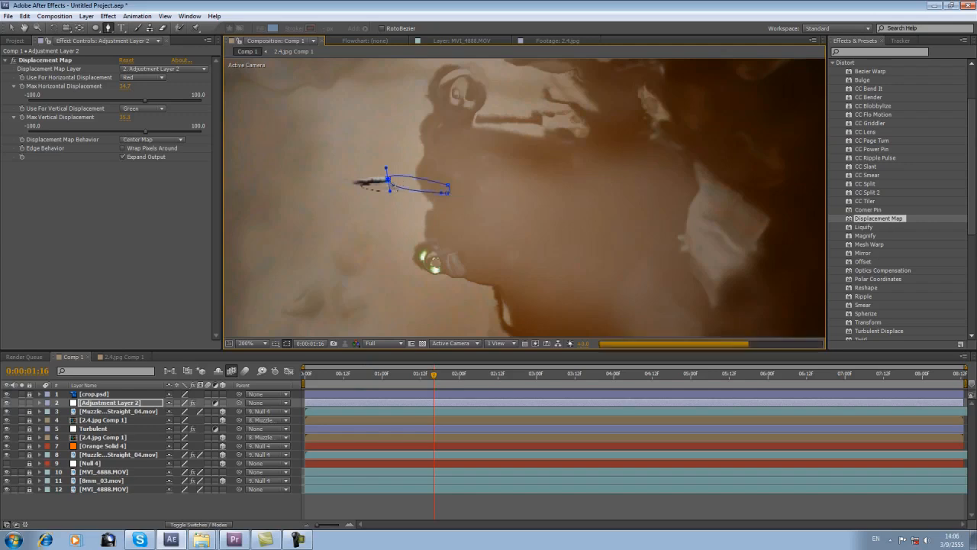
- Move the mask's front and rear points so the narrow shape lines up with the bullet's tail and its path from the gun
{"action": "key", "text": "v"}
{"action": "left_click_drag", "start_coordinate": [388, 179], "coordinate": [388, 187]}
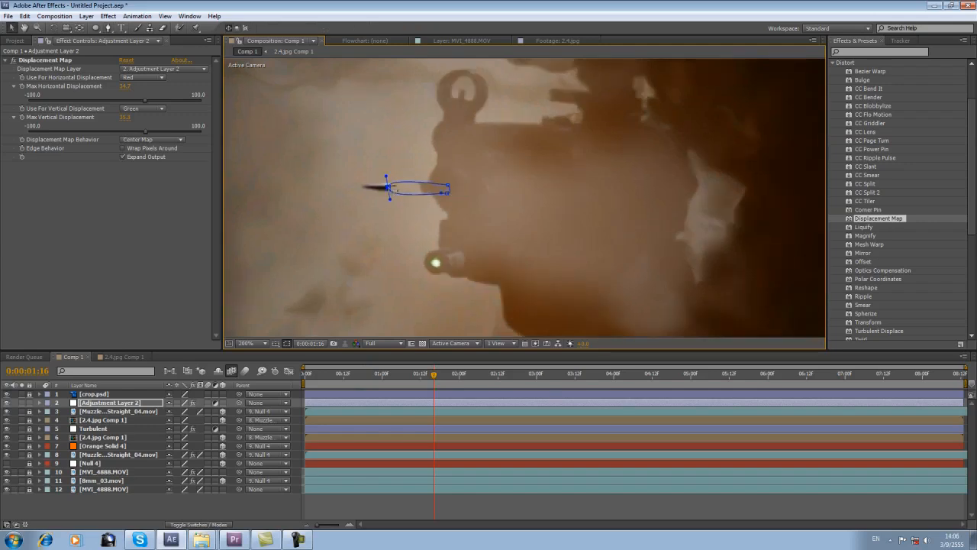
{"action": "mouse_move", "coordinate": [452, 195]}
{"action": "left_mouse_down"}
{"action": "mouse_move", "coordinate": [441, 192]}
{"action": "mouse_move", "coordinate": [452, 185]}
{"action": "left_mouse_up"}
{"action": "left_click", "coordinate": [286, 273]}
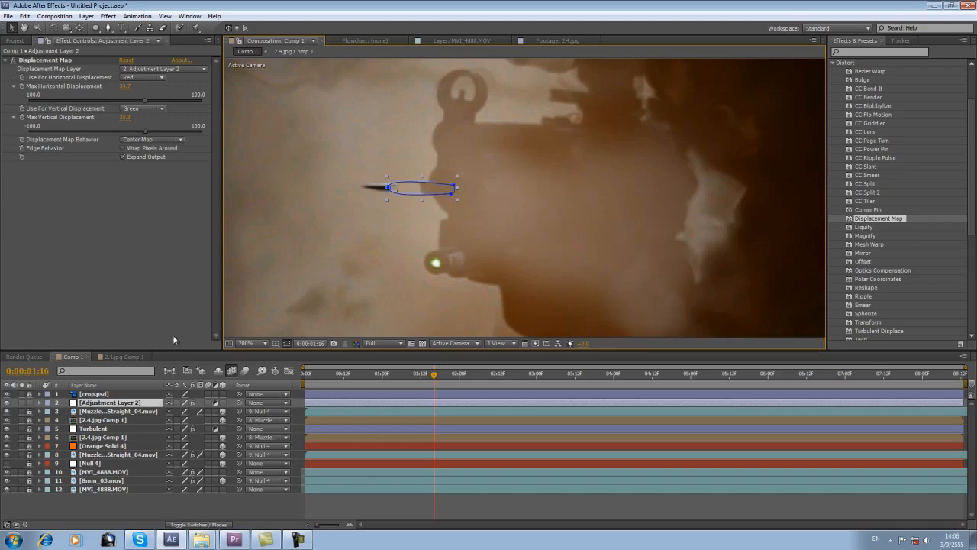
- Keyframe the Mask Path at 0:00:01:16, and shift the mask back toward the gun at 0:00:00:13 to match the bullet
{"action": "left_click", "coordinate": [40, 403]}
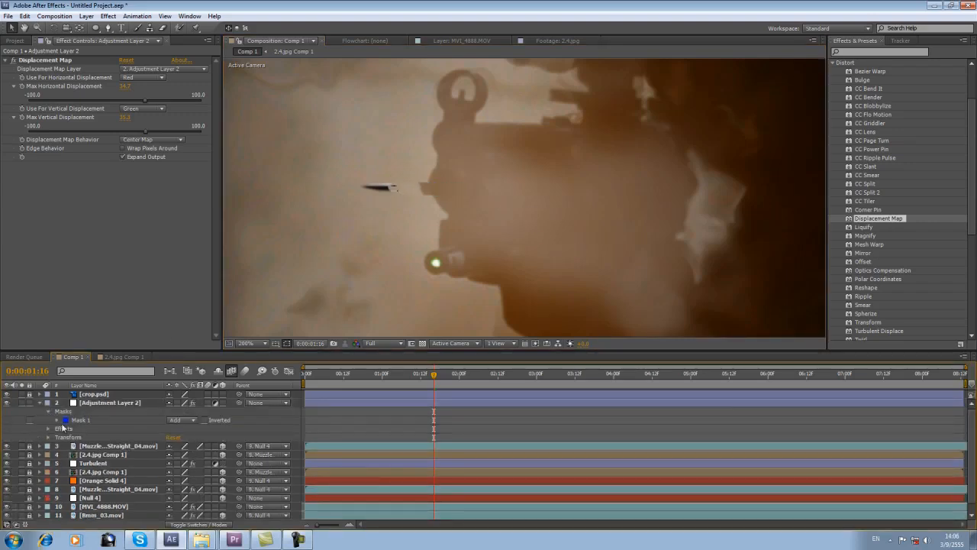
{"action": "left_click", "coordinate": [58, 420]}
{"action": "left_click", "coordinate": [76, 429]}
{"action": "left_click", "coordinate": [347, 374]}
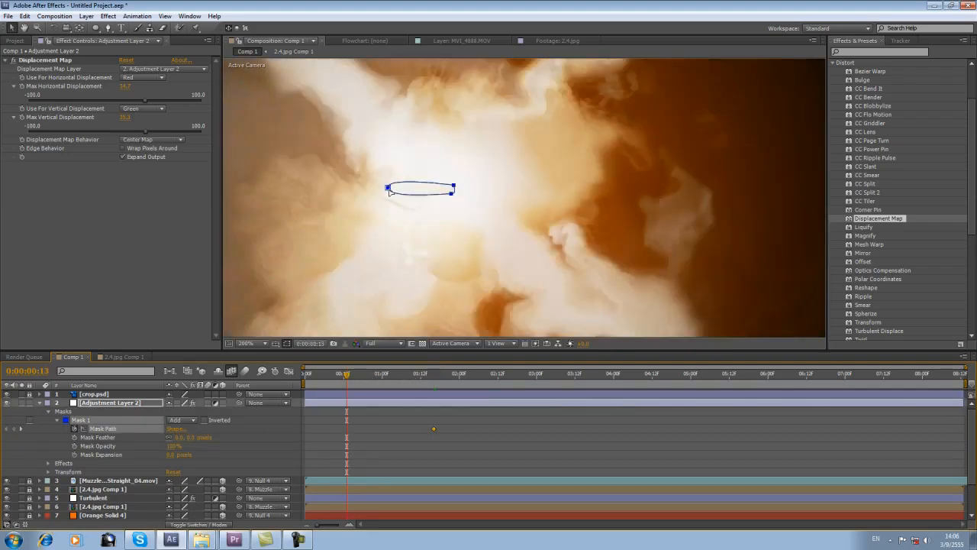
{"action": "left_click_drag", "start_coordinate": [388, 189], "coordinate": [423, 193]}
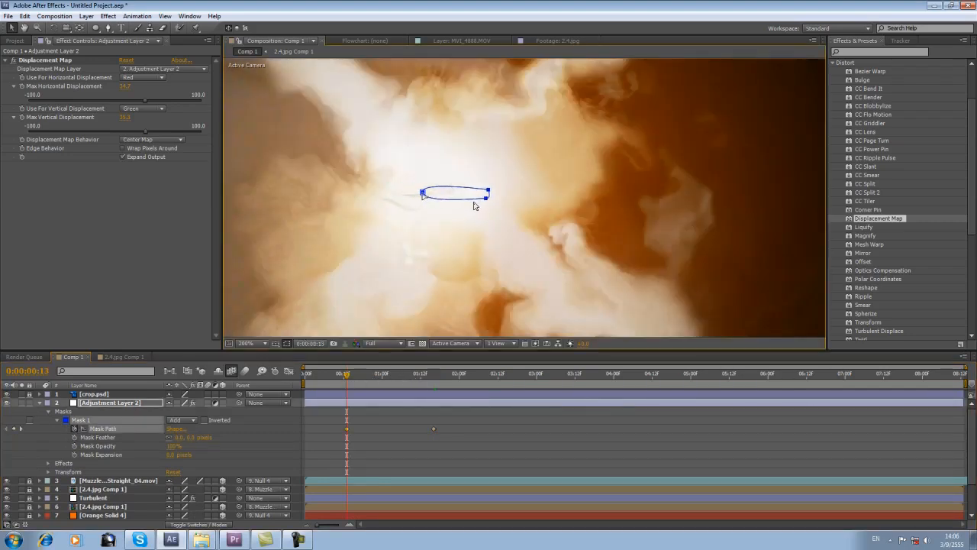
{"action": "left_click_drag", "start_coordinate": [513, 215], "coordinate": [441, 187]}
{"action": "left_click", "coordinate": [504, 429]}
- At 0:00:05:12, stretch the mask's front end past the frame edge to follow the bullet, with corrective Mask Path keyframes in between
{"action": "left_click_drag", "start_coordinate": [585, 374], "coordinate": [729, 380]}
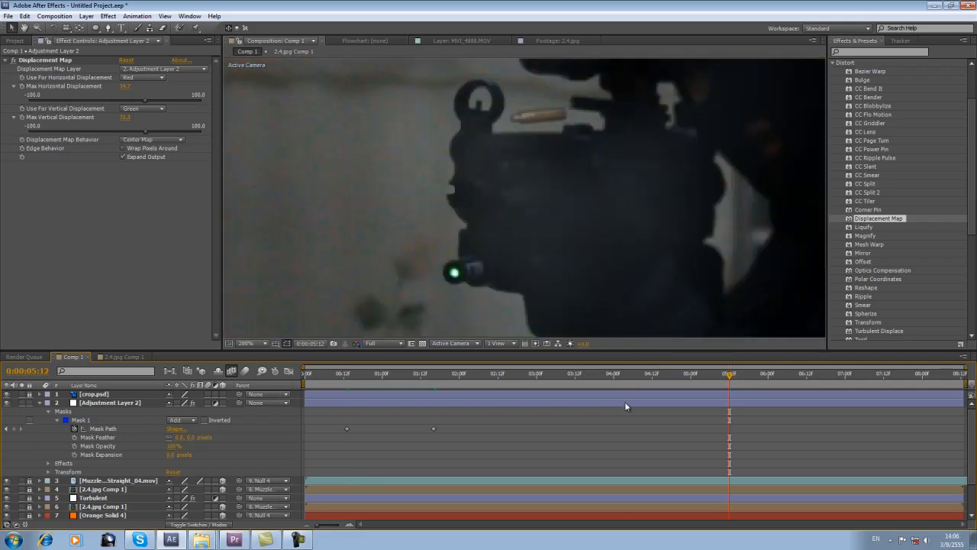
{"action": "left_click", "coordinate": [624, 402]}
{"action": "scroll", "coordinate": [412, 216], "scroll_direction": "down", "scroll_amount": 2}
{"action": "left_click_drag", "start_coordinate": [461, 201], "coordinate": [351, 201]}
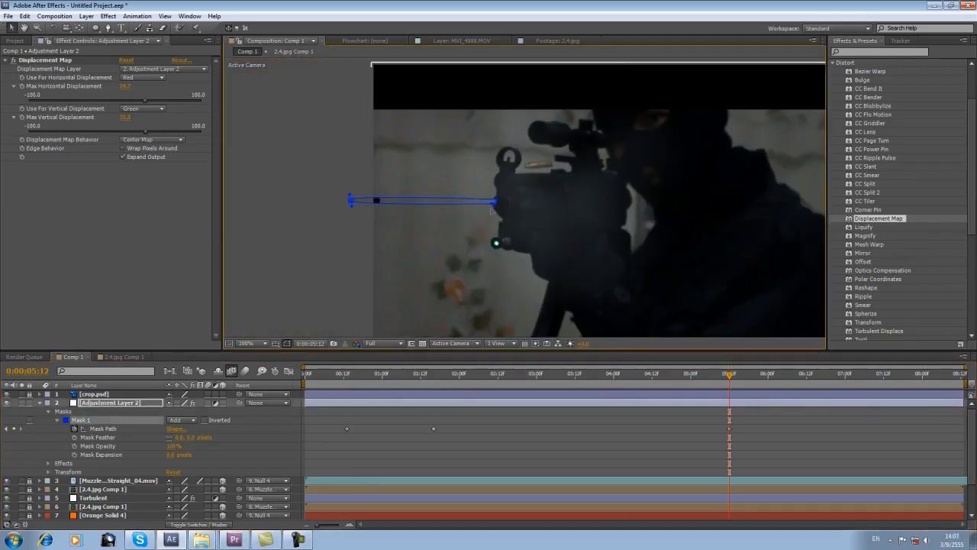
{"action": "scroll", "coordinate": [496, 206], "scroll_direction": "up", "scroll_amount": 2}
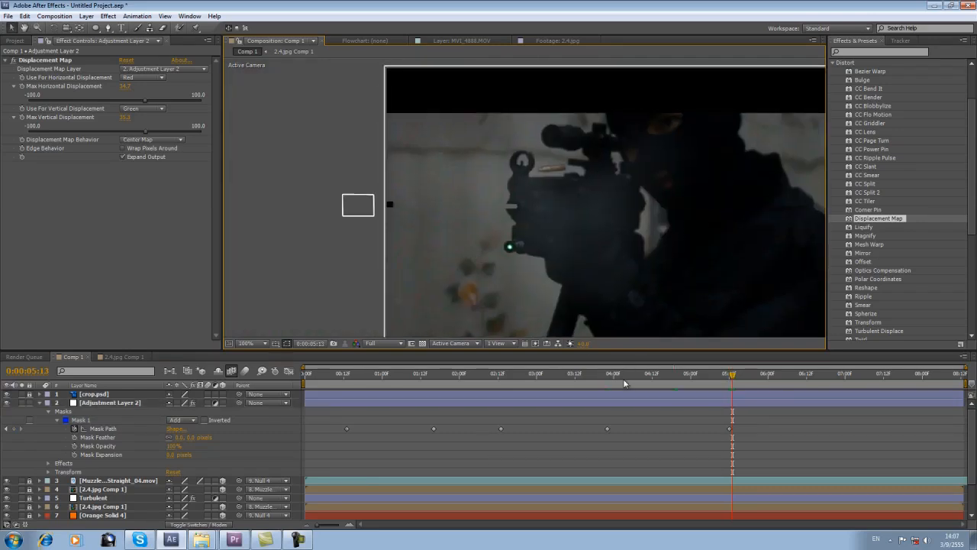
- Set the Mask Feather of the bullet-trail mask to 7 pixels
{"action": "left_click", "coordinate": [180, 438]}
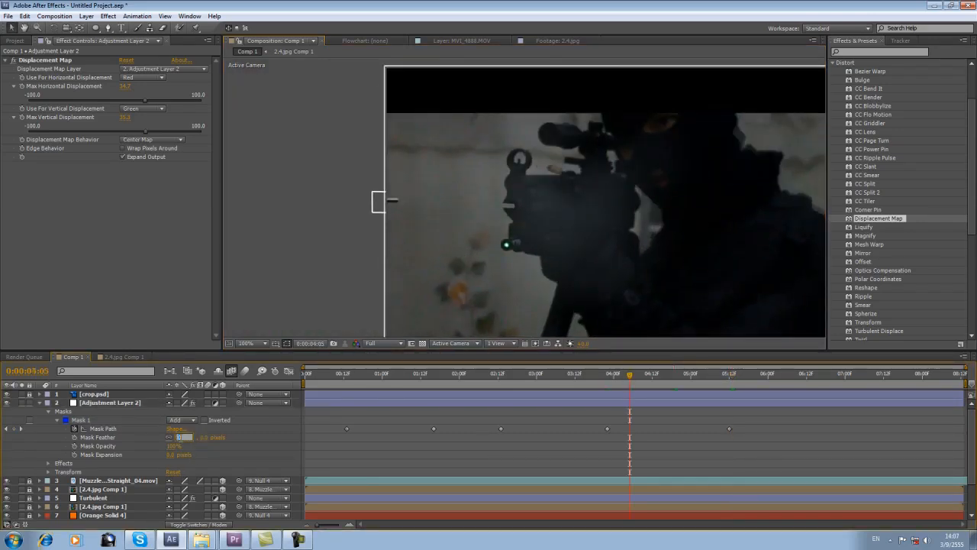
{"action": "type", "text": "70"}
{"action": "key", "text": "Return"}
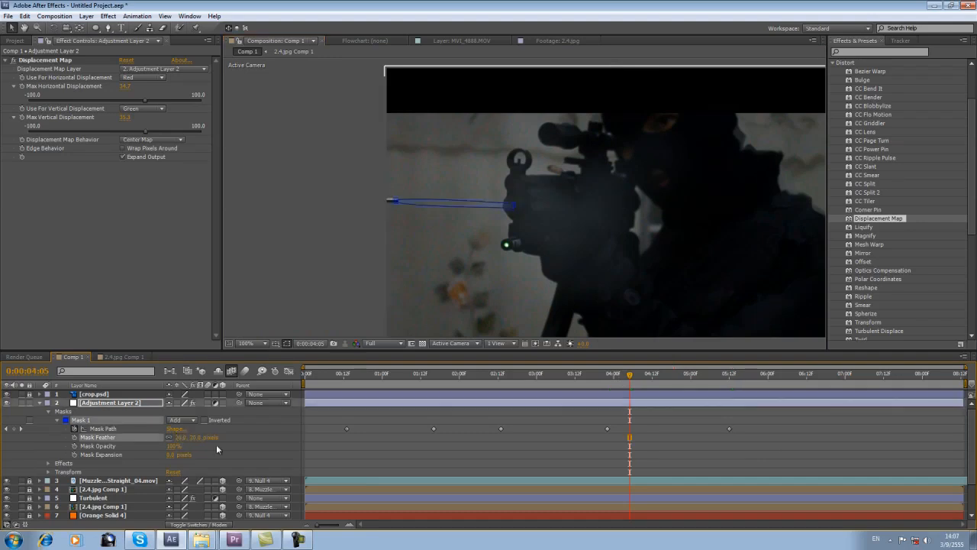
{"action": "left_click", "coordinate": [178, 441]}
{"action": "type", "text": "7"}
{"action": "key", "text": "Return"}
{"action": "left_click", "coordinate": [484, 461]}
- At 0:00:03:00, apply Brightness & Contrast to the adjustment layer, with Brightness about 8 and Contrast about 1.8
{"action": "left_click", "coordinate": [537, 374]}
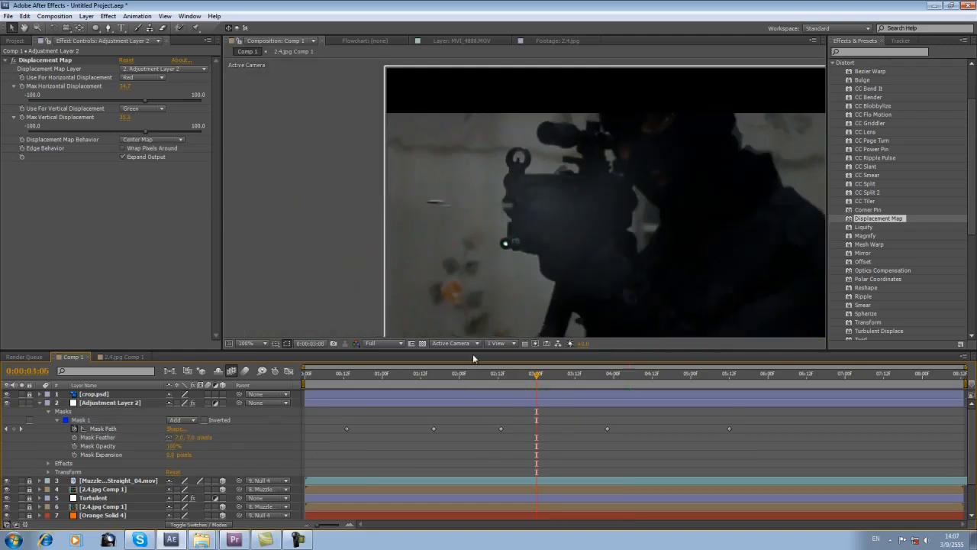
{"action": "scroll", "coordinate": [851, 130], "scroll_direction": "up", "scroll_amount": 3}
{"action": "left_click", "coordinate": [833, 111]}
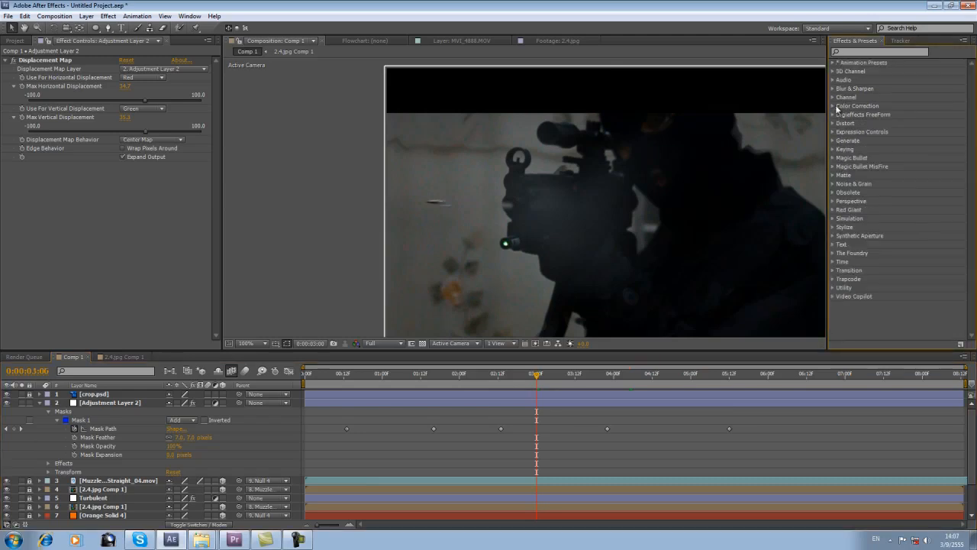
{"action": "left_click", "coordinate": [833, 107]}
{"action": "left_click_drag", "start_coordinate": [892, 114], "coordinate": [574, 405]}
{"action": "left_click", "coordinate": [13, 184]}
{"action": "left_click", "coordinate": [13, 174]}
{"action": "left_click_drag", "start_coordinate": [122, 193], "coordinate": [119, 195]}
{"action": "left_click", "coordinate": [460, 436]}
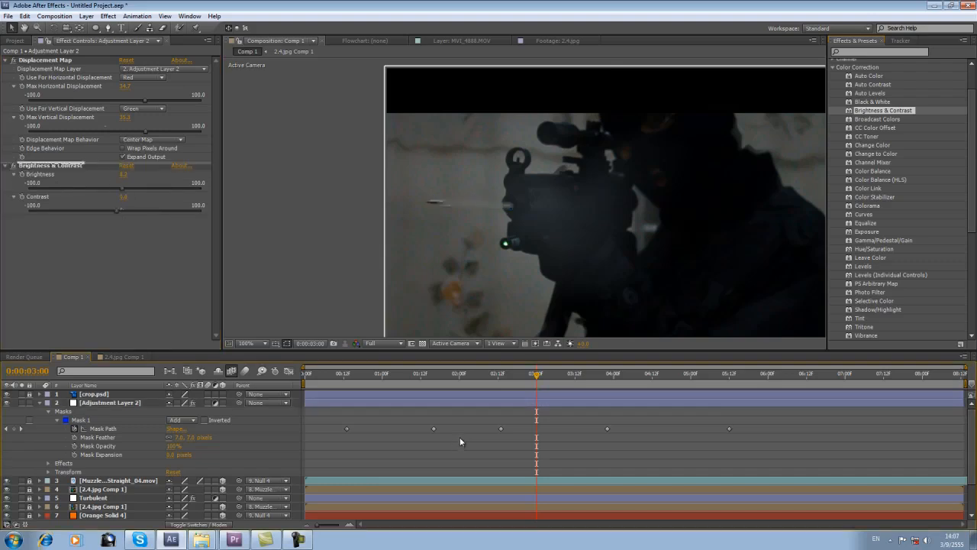
- Inspect the trail up close at 0:00:04:13 and reduce the Brightness to about 4.7
{"action": "key", "text": "period"}
{"action": "key", "text": "shift+slash"}
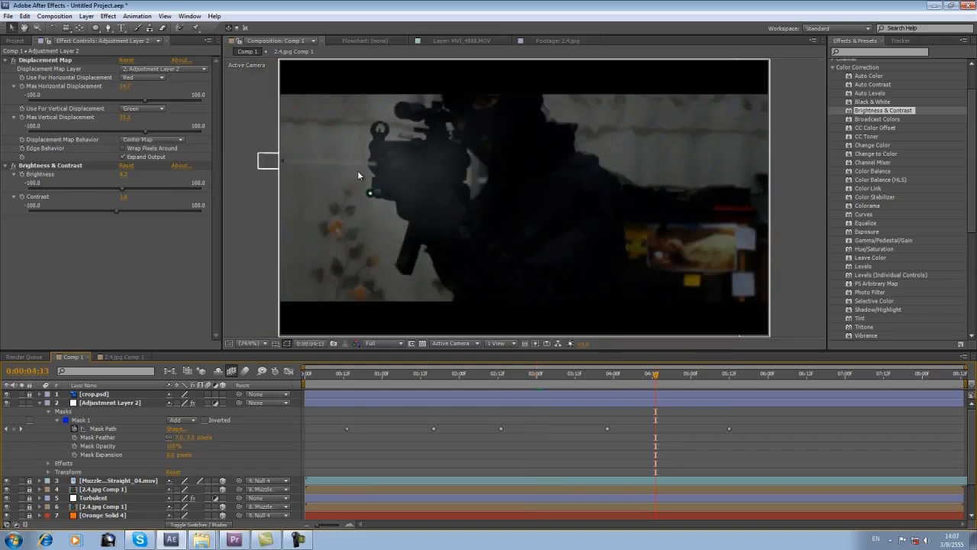
{"action": "key", "text": "period"}
{"action": "key", "text": "period"}
{"action": "left_click_drag", "start_coordinate": [308, 179], "coordinate": [705, 292]}
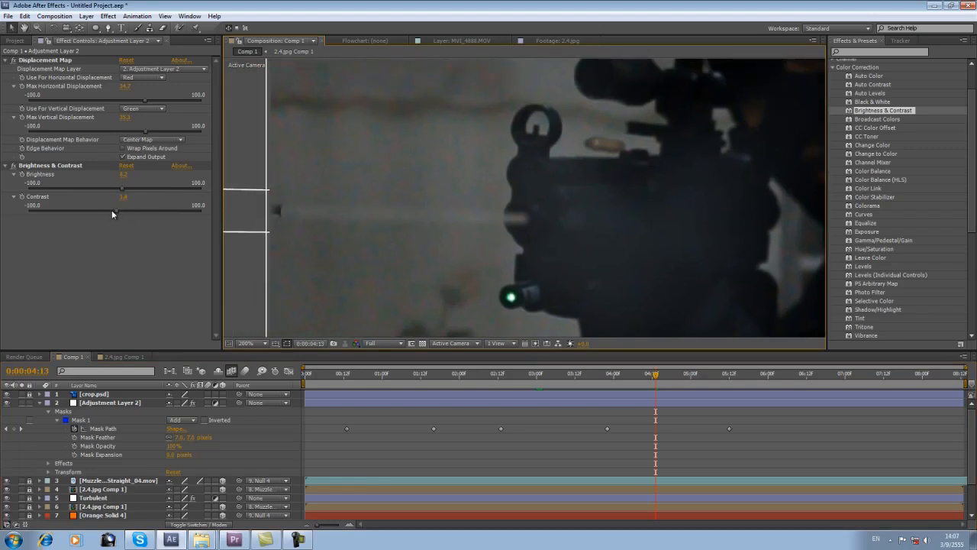
{"action": "left_click", "coordinate": [120, 192]}
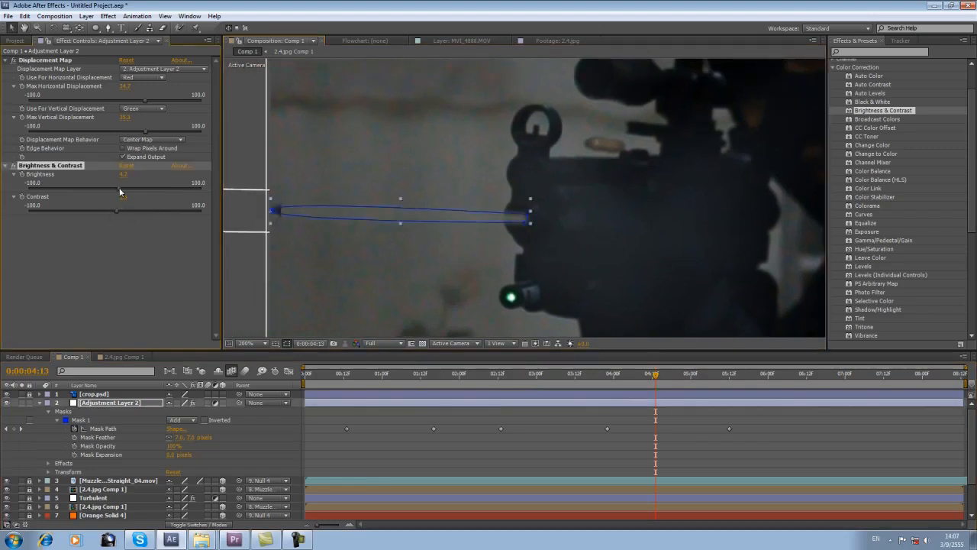
{"action": "left_click", "coordinate": [496, 442]}
- Preview the shot and examine the displacement around the bullet up close at 0:00:03:09
{"action": "key", "text": "shift+slash"}
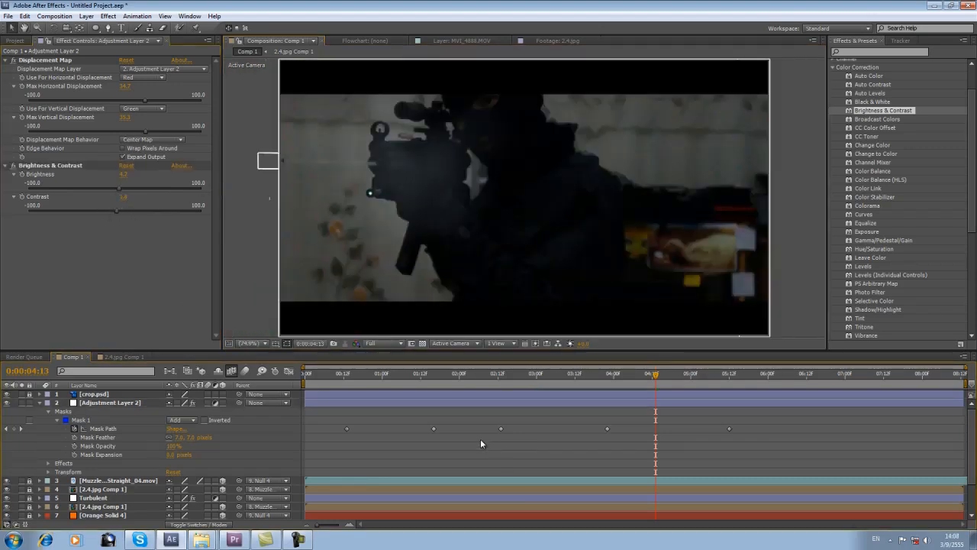
{"action": "left_click", "coordinate": [321, 374]}
{"action": "key", "text": "KP_0"}
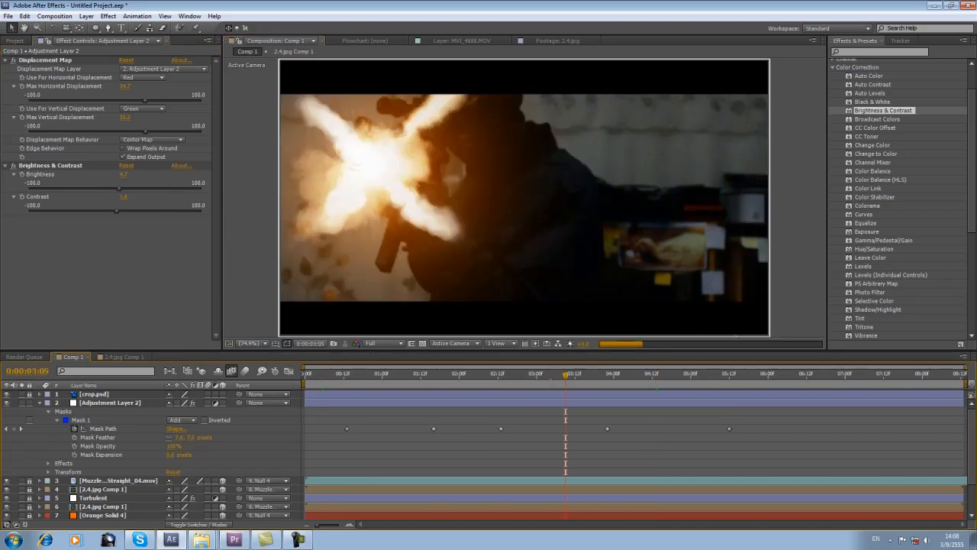
{"action": "scroll", "coordinate": [303, 175], "scroll_direction": "up", "scroll_amount": 1}
{"action": "left_click_drag", "start_coordinate": [303, 175], "coordinate": [472, 231]}
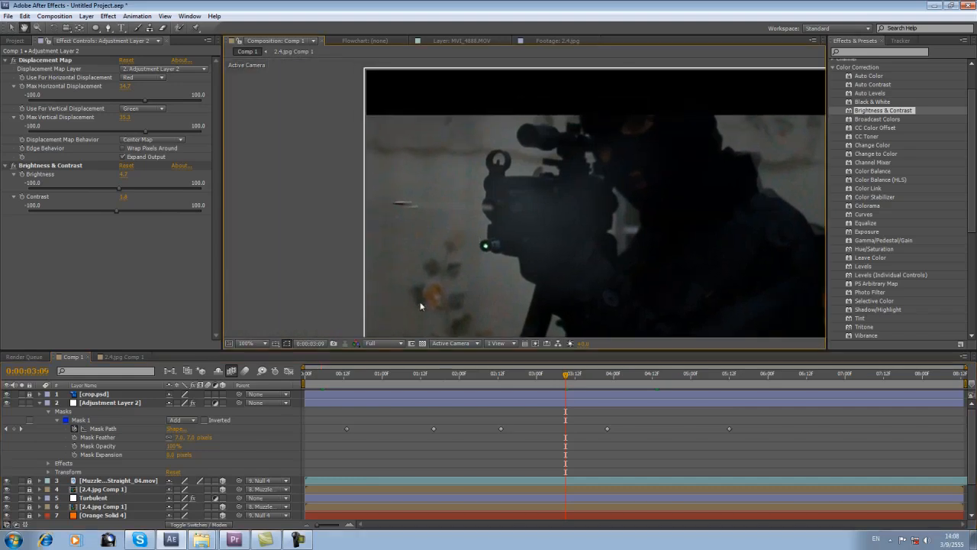
{"action": "left_click", "coordinate": [406, 403]}
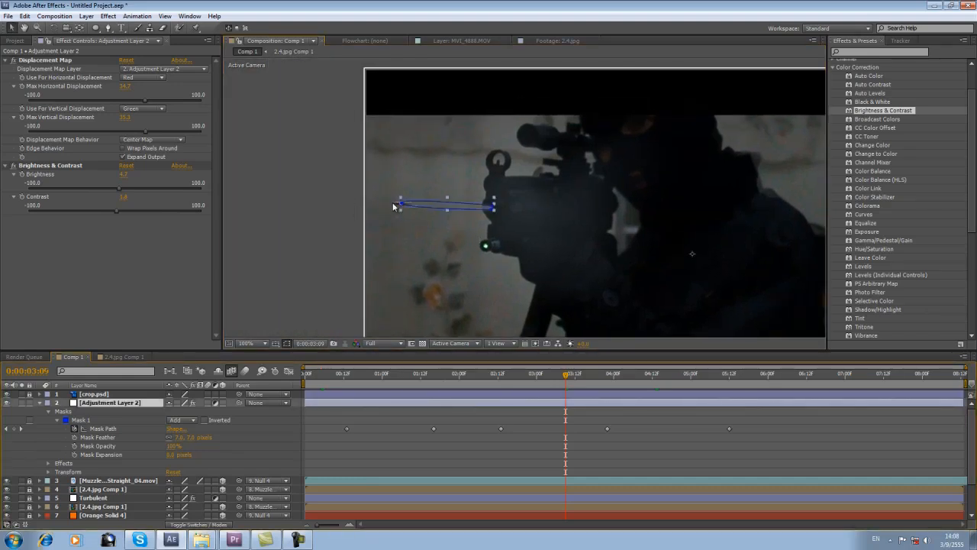
{"action": "scroll", "coordinate": [391, 206], "scroll_direction": "up", "scroll_amount": 2}
{"action": "left_click", "coordinate": [426, 433]}
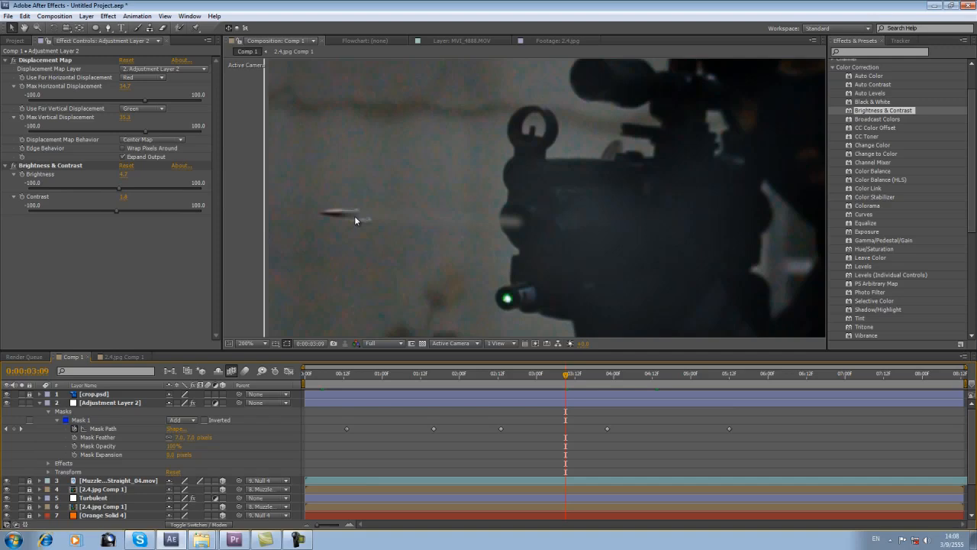
- Draw an elliptical mask around the front of the bullet on the adjustment layer and set its mode to Subtract
{"action": "key", "text": "q"}
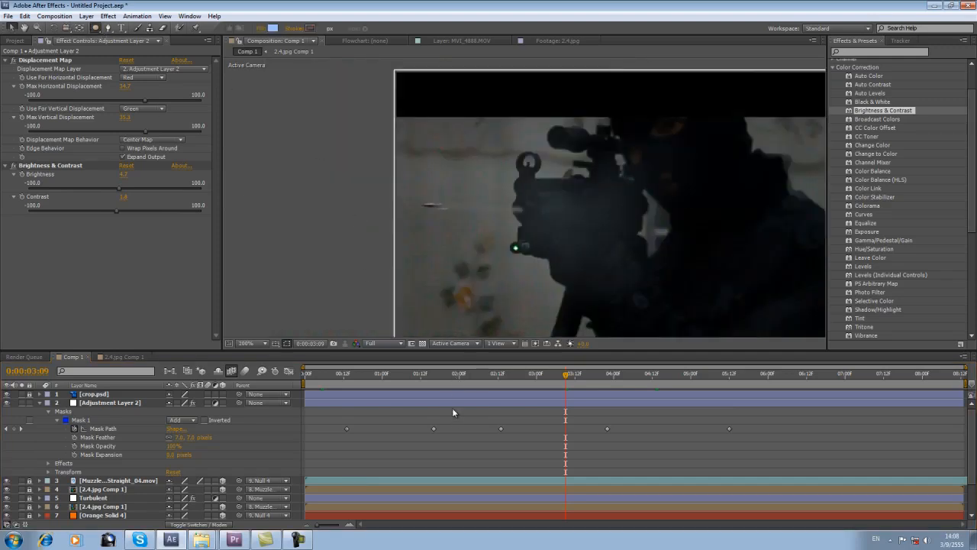
{"action": "left_click", "coordinate": [452, 412]}
{"action": "left_click_drag", "start_coordinate": [368, 174], "coordinate": [441, 233]}
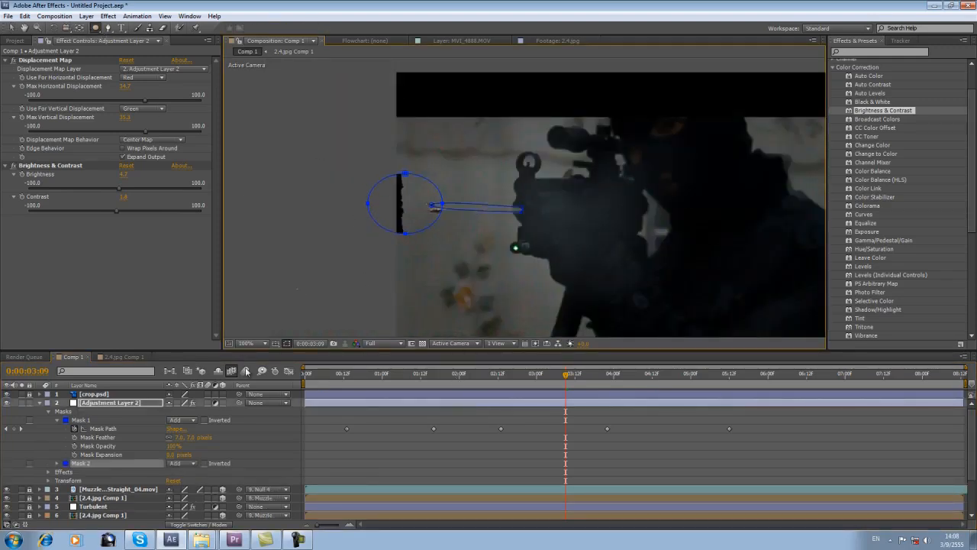
{"action": "key", "text": "period"}
{"action": "left_click", "coordinate": [60, 421]}
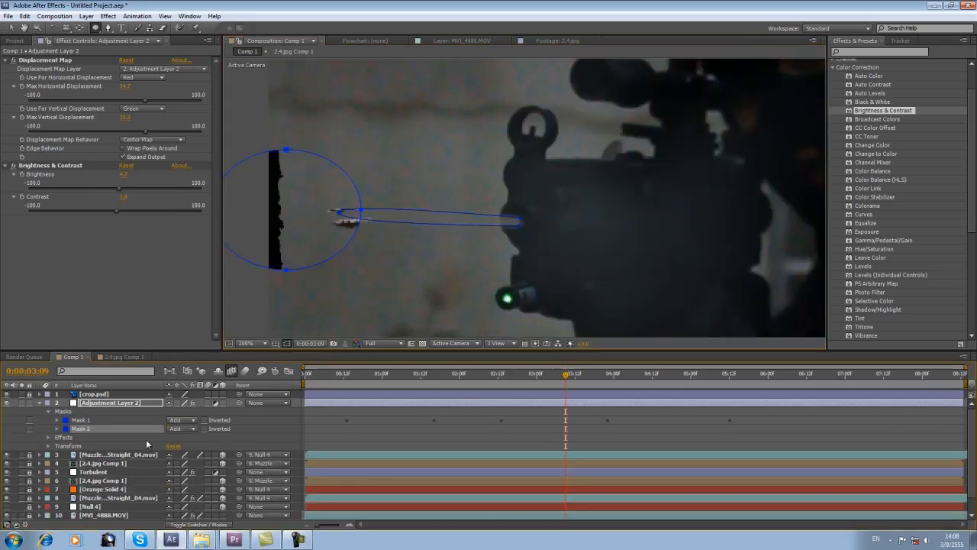
{"action": "left_click", "coordinate": [176, 430]}
{"action": "left_click", "coordinate": [193, 462]}
- Lock Mask 1 and set the Mask Feather of Mask 2 to 30 pixels
{"action": "left_click", "coordinate": [450, 438]}
{"action": "left_click", "coordinate": [435, 402]}
{"action": "key", "text": "v"}
{"action": "left_click", "coordinate": [178, 447]}
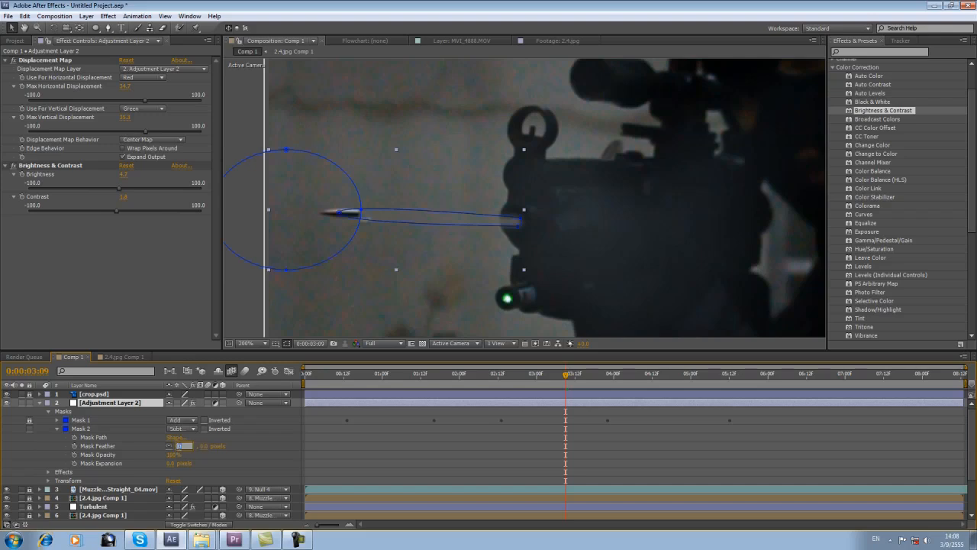
{"action": "type", "text": "30"}
{"action": "left_click", "coordinate": [159, 445]}
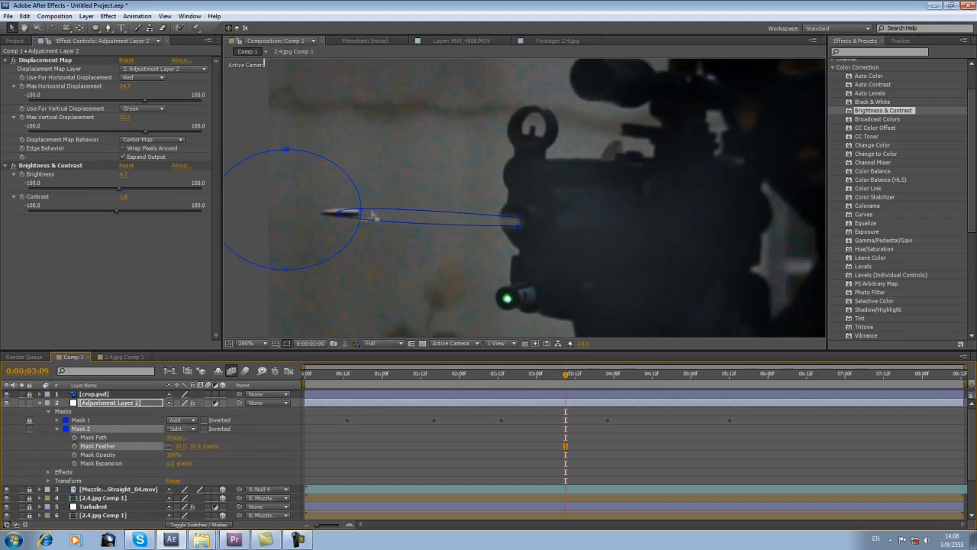
- Pull the rear edge of Mask 2 in at the bullet, keyframe its Mask Path at 0:00:03:09, and move it to the bullet at 0:00:00:14
{"action": "left_click_drag", "start_coordinate": [359, 213], "coordinate": [346, 212]}
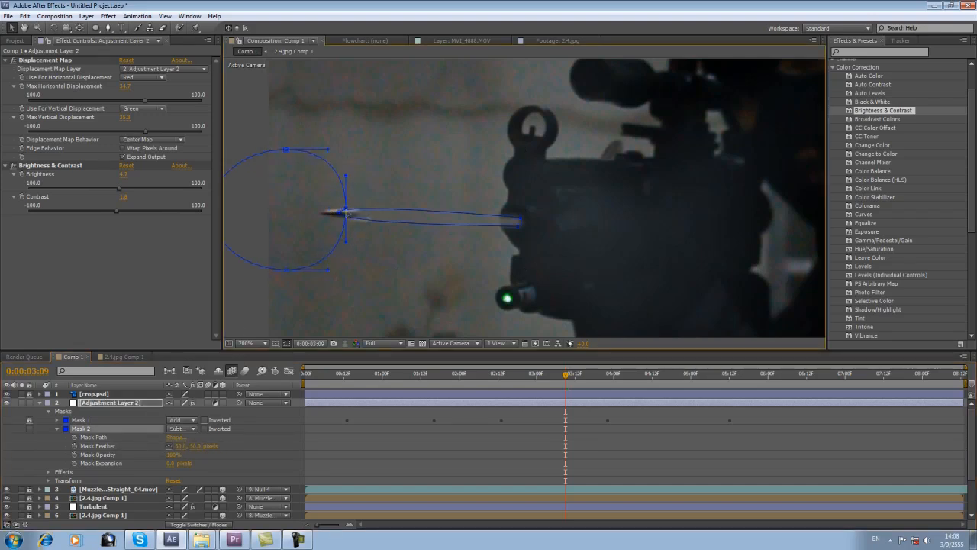
{"action": "left_click", "coordinate": [74, 439]}
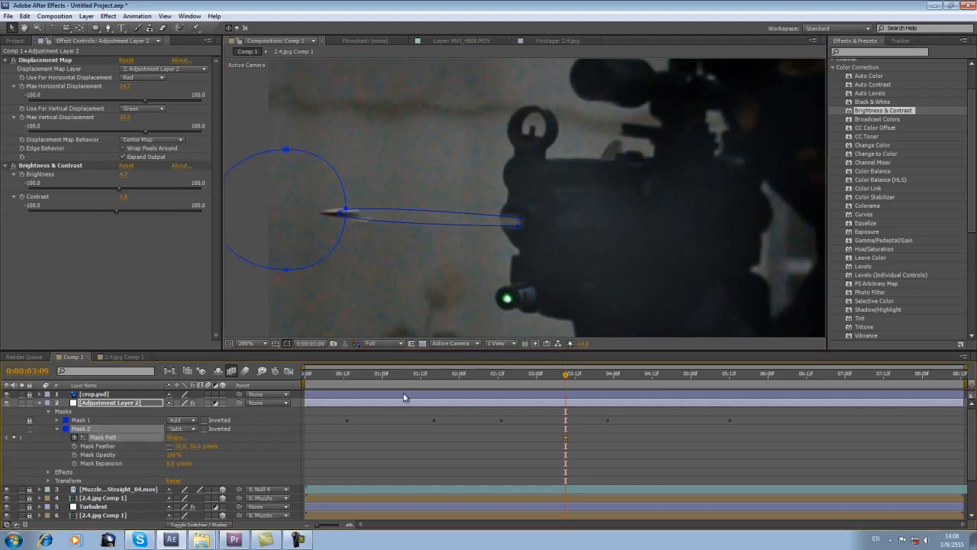
{"action": "left_click", "coordinate": [351, 377]}
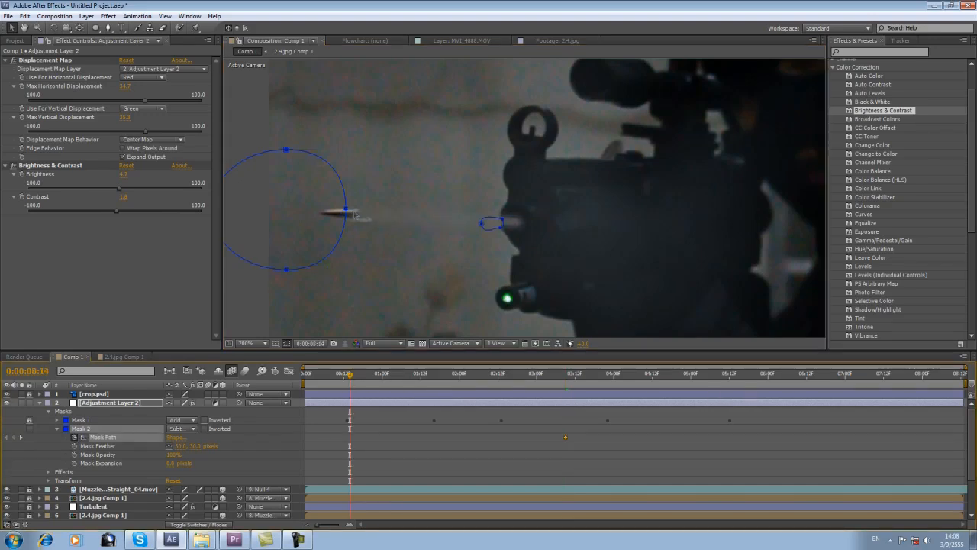
{"action": "left_click_drag", "start_coordinate": [347, 213], "coordinate": [473, 220]}
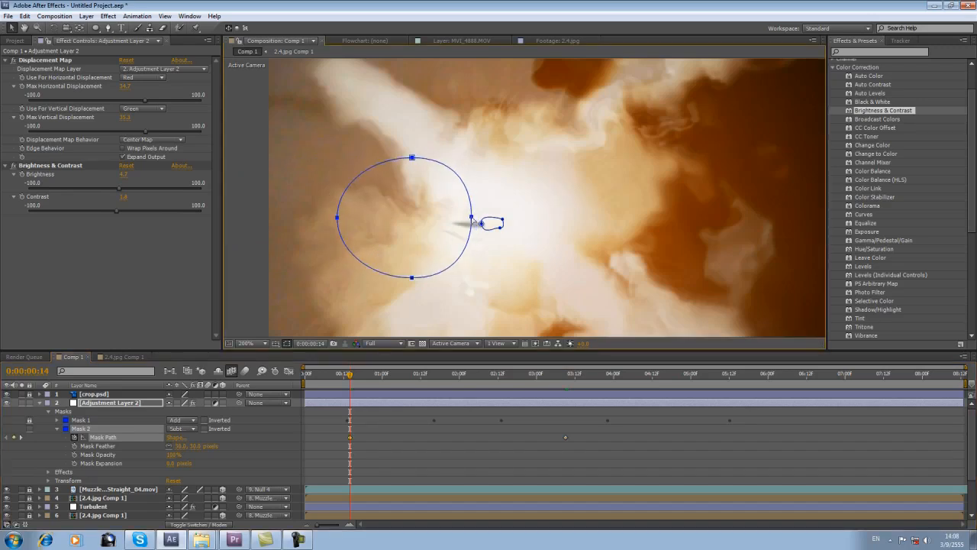
- Keyframe Mask 2 along the bullet's path at 0:00:05:12 and about 0:00:04:12, and check the frames in between
{"action": "left_click_drag", "start_coordinate": [686, 379], "coordinate": [730, 379]}
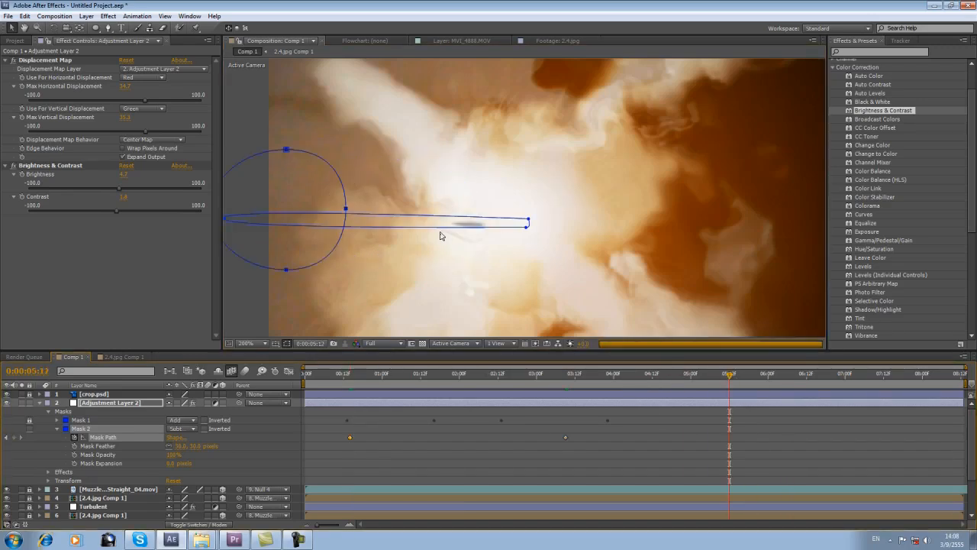
{"action": "left_click_drag", "start_coordinate": [346, 209], "coordinate": [276, 218]}
{"action": "left_click", "coordinate": [653, 374]}
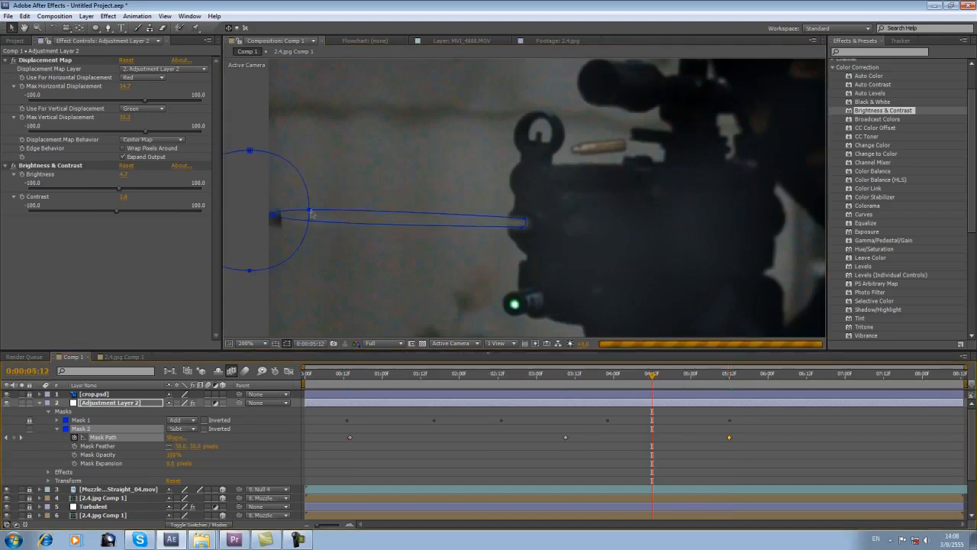
{"action": "left_click_drag", "start_coordinate": [310, 214], "coordinate": [273, 214]}
{"action": "left_click", "coordinate": [581, 374]}
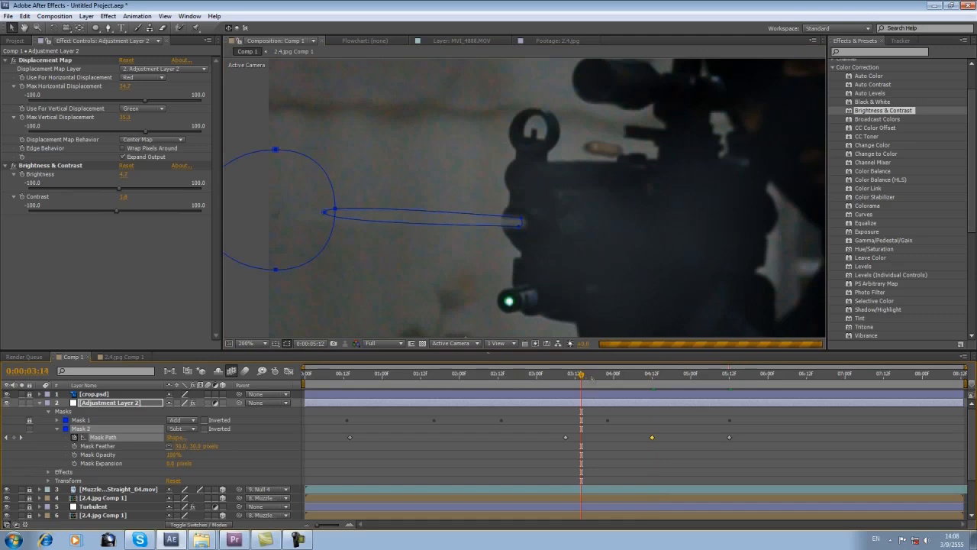
{"action": "left_click", "coordinate": [610, 375]}
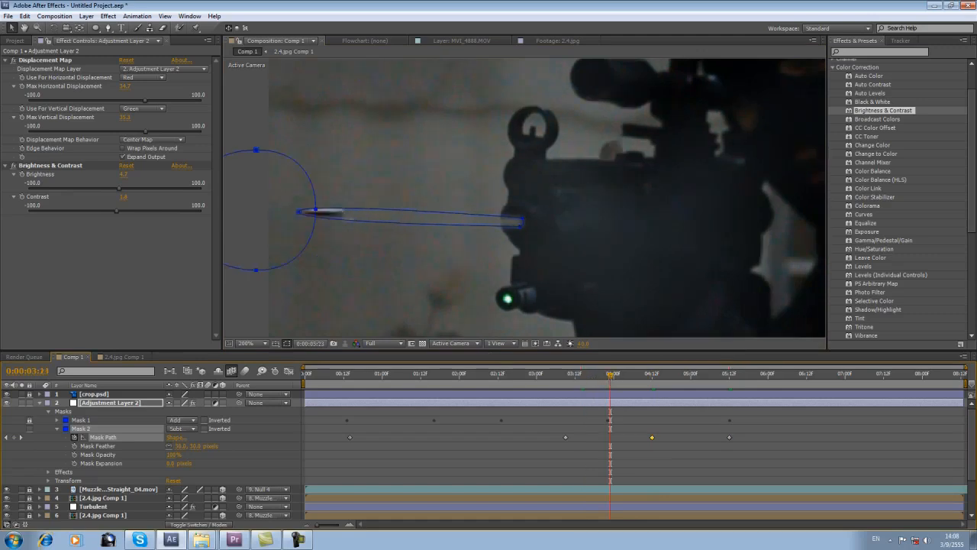
{"action": "left_click", "coordinate": [570, 465]}
{"action": "left_click", "coordinate": [640, 374]}
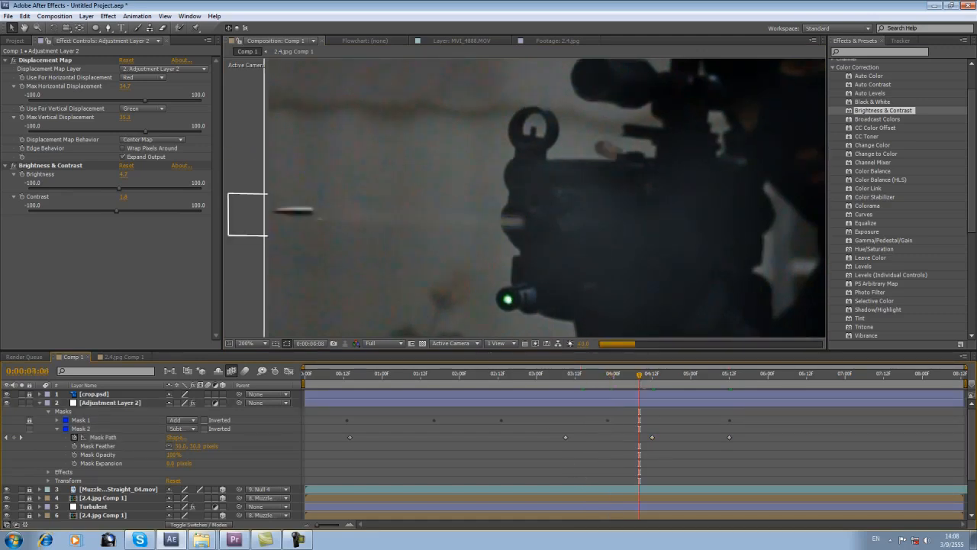
{"action": "left_click", "coordinate": [694, 375]}
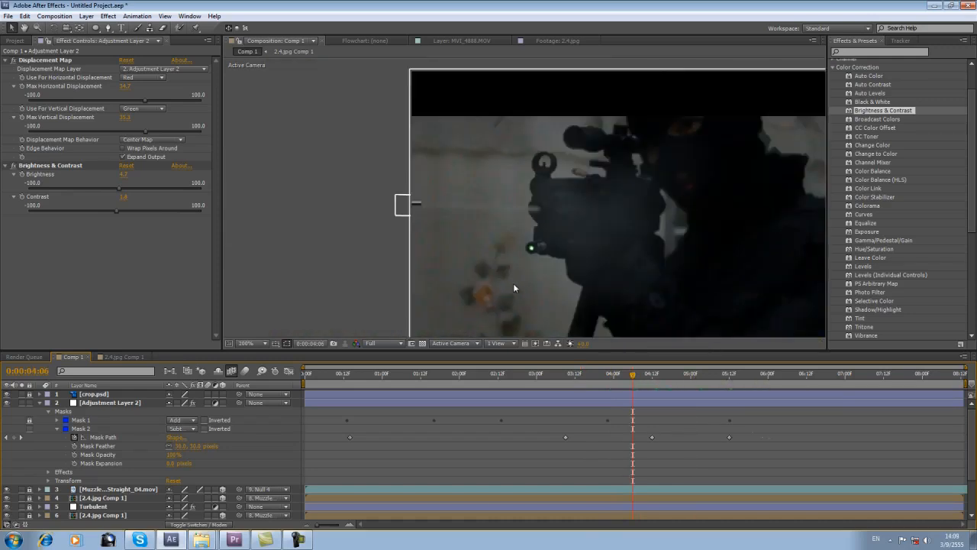
- Lock Mask 2 and draw a small elliptical mask over the gun's muzzle on Adjustment Layer 2
{"action": "scroll", "coordinate": [515, 285], "scroll_direction": "up", "scroll_amount": 1}
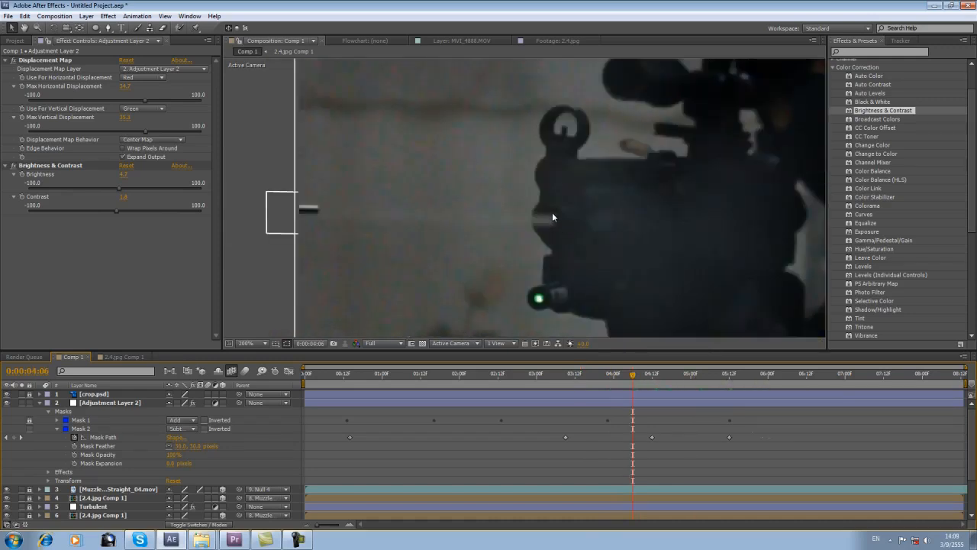
{"action": "left_click_drag", "start_coordinate": [578, 252], "coordinate": [556, 249]}
{"action": "left_click", "coordinate": [30, 429]}
{"action": "left_click", "coordinate": [56, 429]}
{"action": "left_click", "coordinate": [96, 29]}
{"action": "left_click", "coordinate": [122, 402]}
{"action": "left_click_drag", "start_coordinate": [517, 196], "coordinate": [591, 258]}
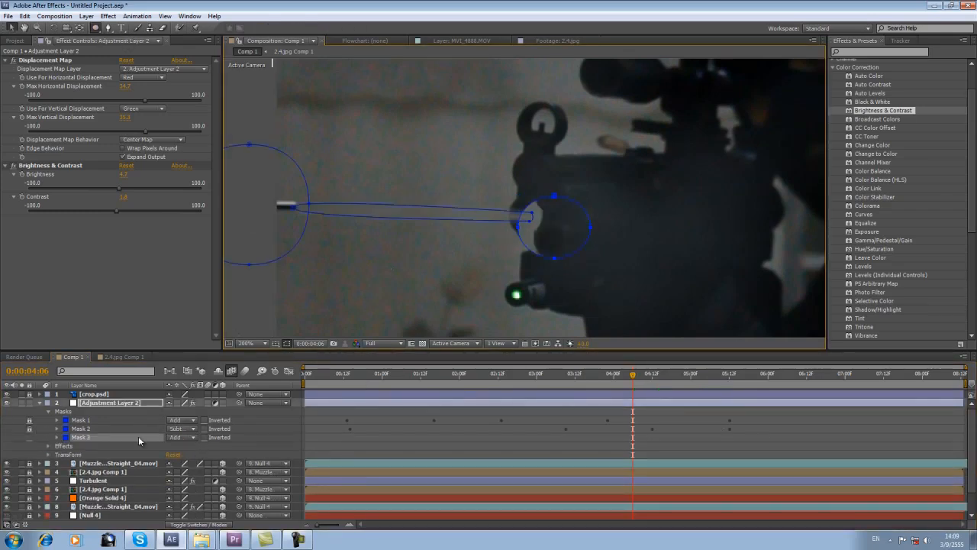
- Set Mask 3 to Subtract and its Mask Feather to about 51 pixels
{"action": "left_click", "coordinate": [176, 437]}
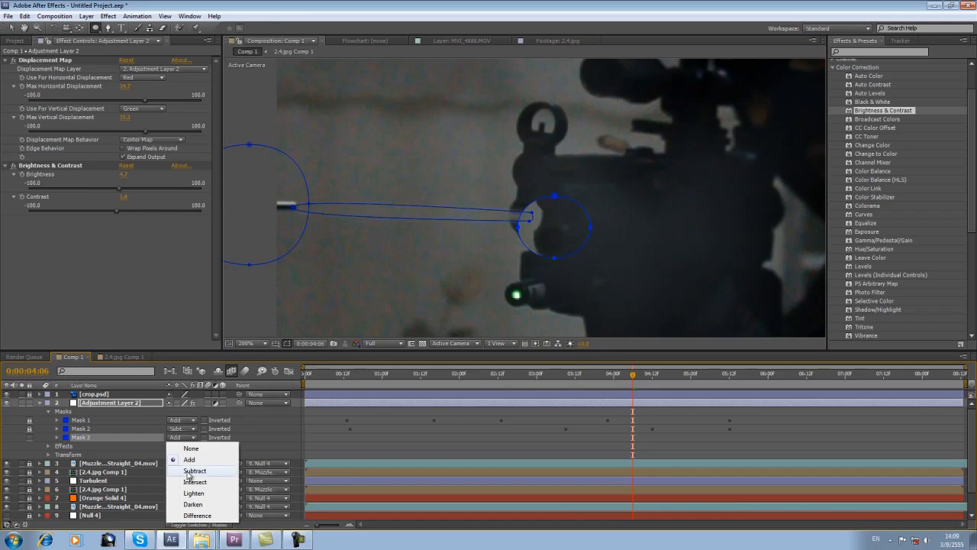
{"action": "left_click", "coordinate": [194, 471]}
{"action": "left_click", "coordinate": [56, 438]}
{"action": "left_click_drag", "start_coordinate": [179, 455], "coordinate": [201, 456]}
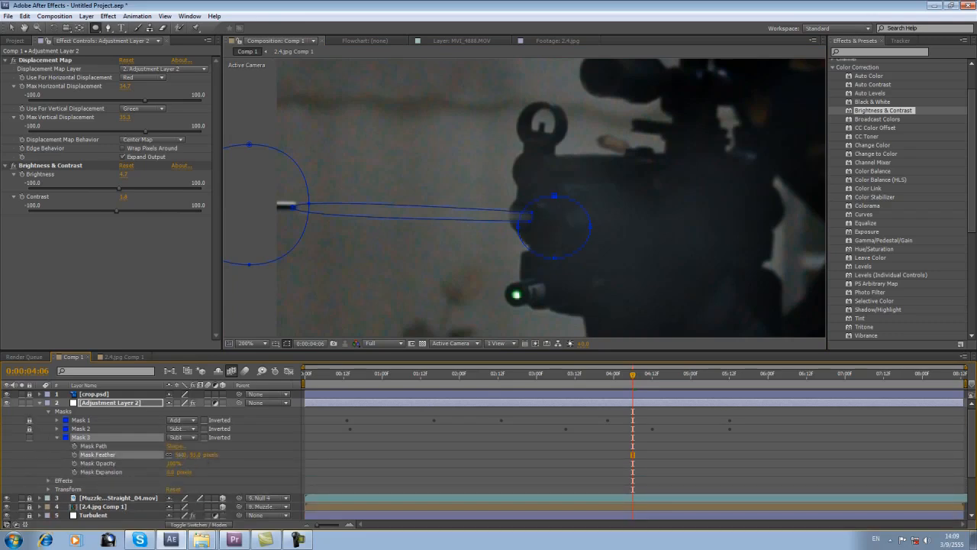
- Reshape Mask 3 by raising its upper point and extending its front point past the muzzle
{"action": "key", "text": "v"}
{"action": "left_click_drag", "start_coordinate": [555, 196], "coordinate": [556, 142]}
{"action": "left_click_drag", "start_coordinate": [518, 227], "coordinate": [476, 215]}
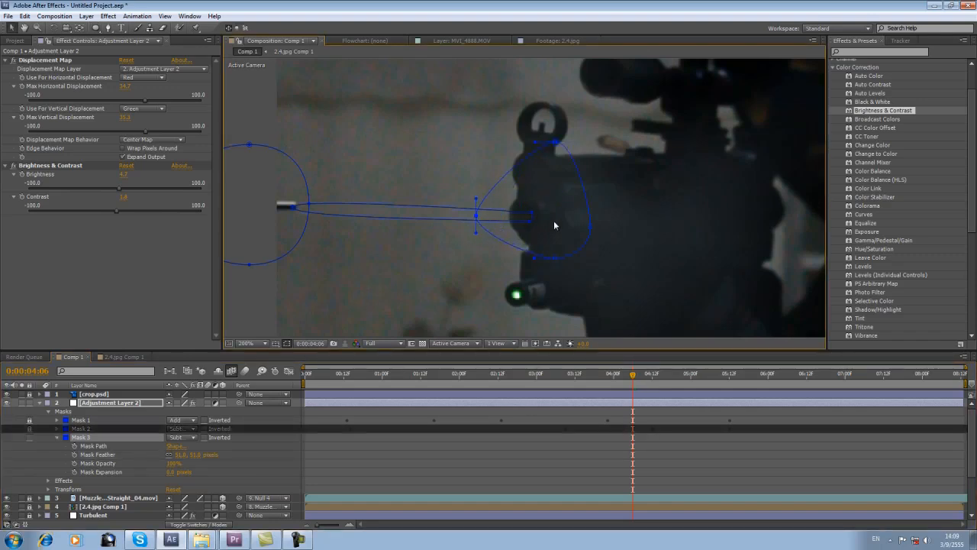
{"action": "left_click_drag", "start_coordinate": [476, 216], "coordinate": [500, 215]}
{"action": "left_click", "coordinate": [713, 264]}
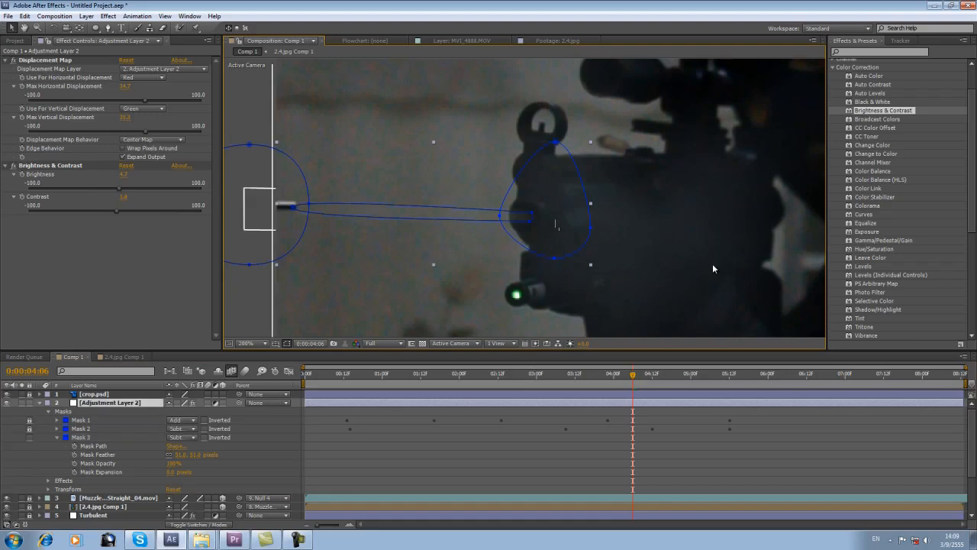
{"action": "scroll", "coordinate": [713, 265], "scroll_direction": "down", "scroll_amount": 1}
{"action": "left_click", "coordinate": [641, 105]}
- Keyframe Mask 3's path from 0:00:04:06, fitting it to the muzzle at 0:00:00:14 and extending it along the trail near the composition's end
{"action": "left_click", "coordinate": [74, 445]}
{"action": "left_click", "coordinate": [350, 373]}
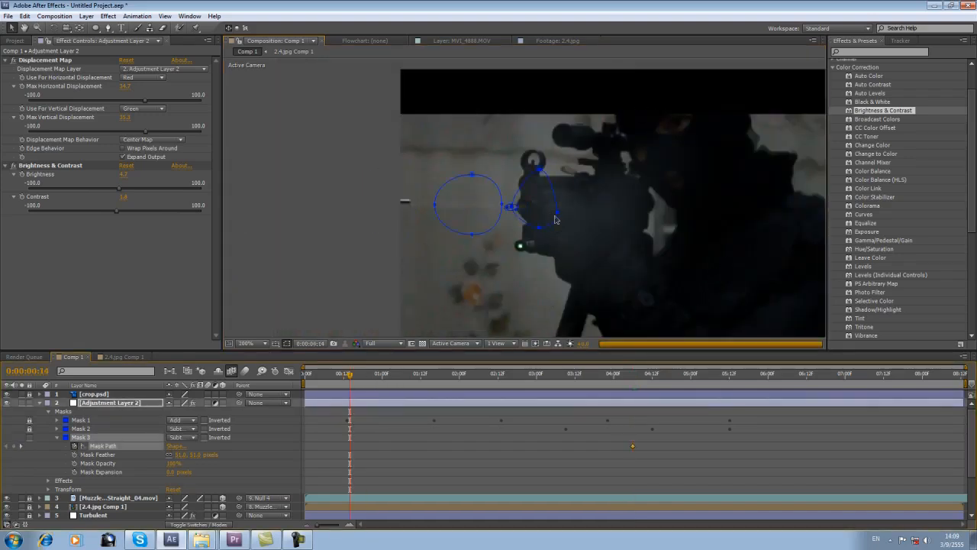
{"action": "left_click_drag", "start_coordinate": [557, 216], "coordinate": [572, 217]}
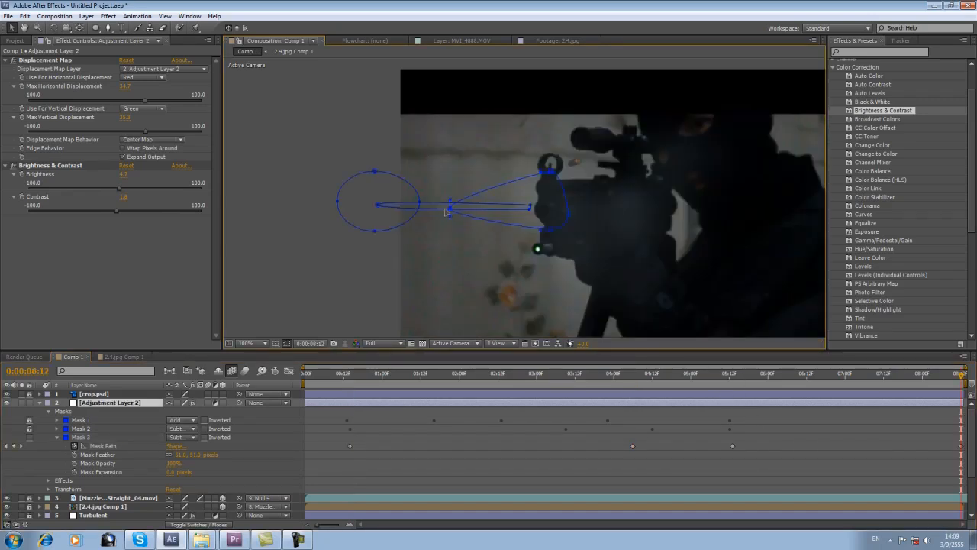
{"action": "left_click", "coordinate": [536, 452]}
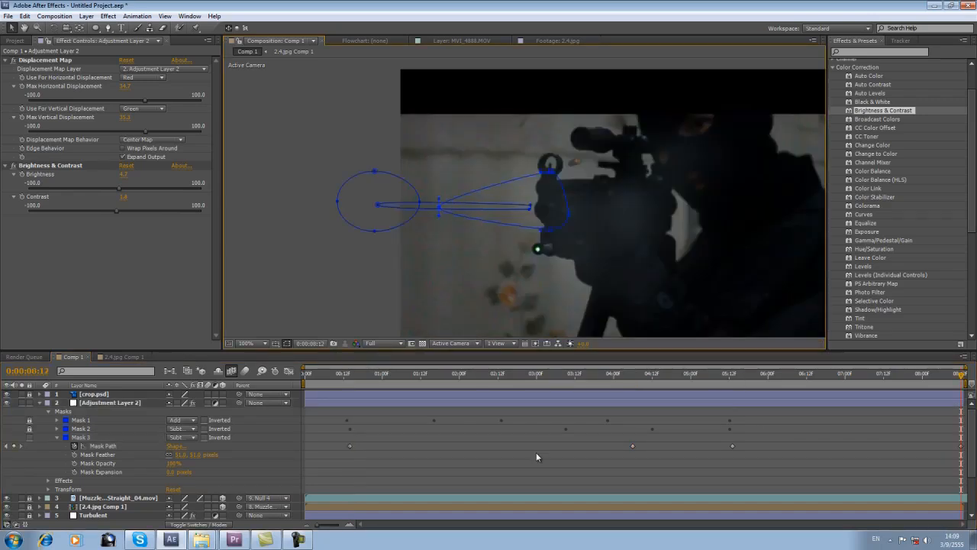
{"action": "left_click", "coordinate": [789, 379]}
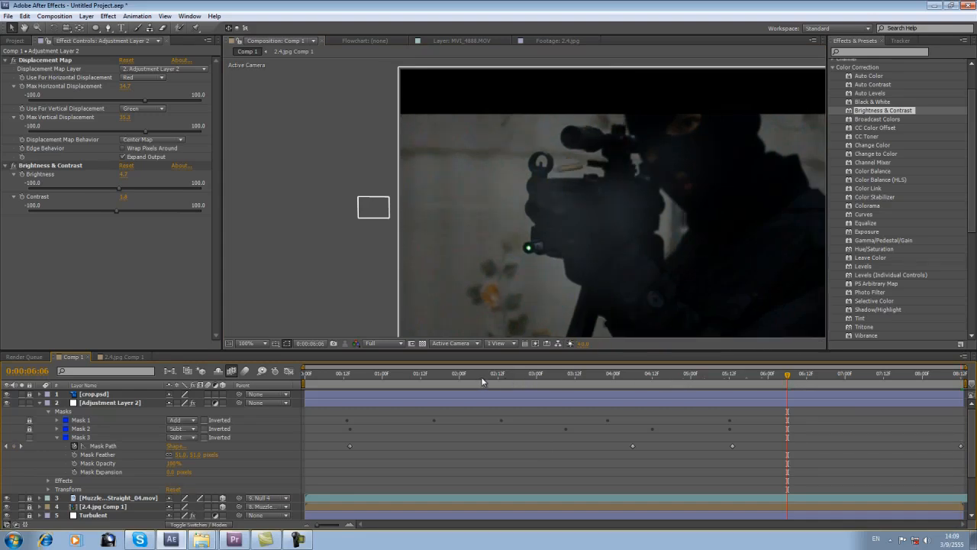
- Lock Mask 3, unlock Mask 2, and adjust Mask 2's path around the bullet at 0:00:02:07 and 0:00:03:09
{"action": "left_click", "coordinate": [483, 380]}
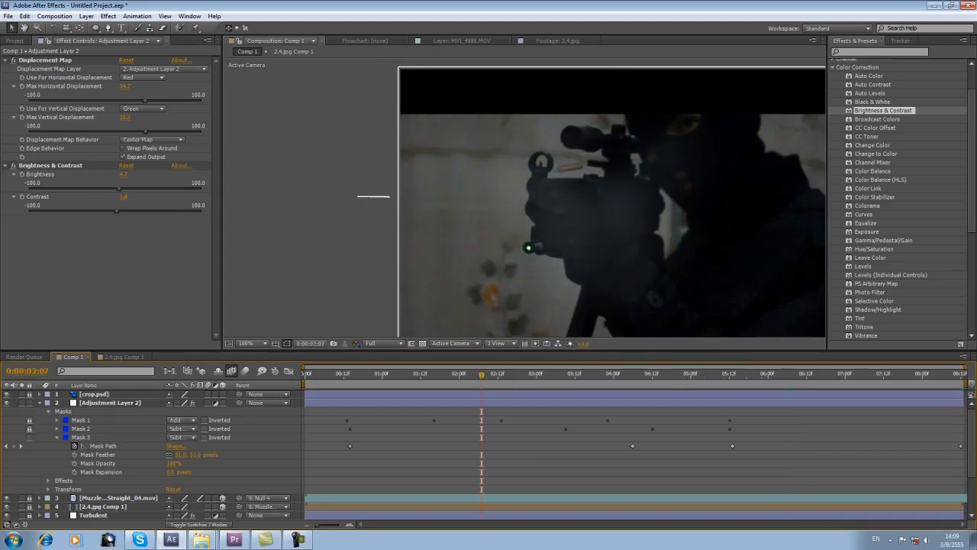
{"action": "left_click", "coordinate": [31, 437]}
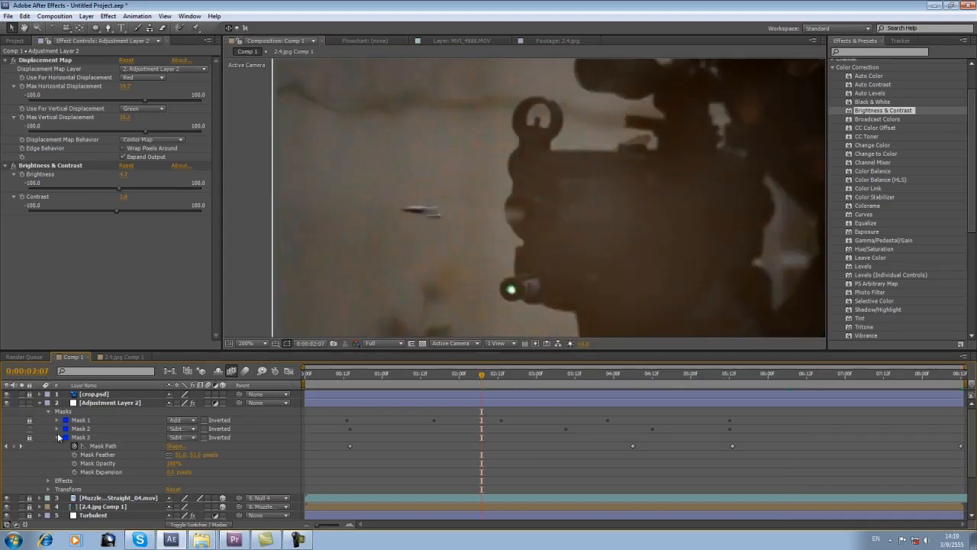
{"action": "left_click", "coordinate": [59, 436]}
{"action": "left_click", "coordinate": [76, 428]}
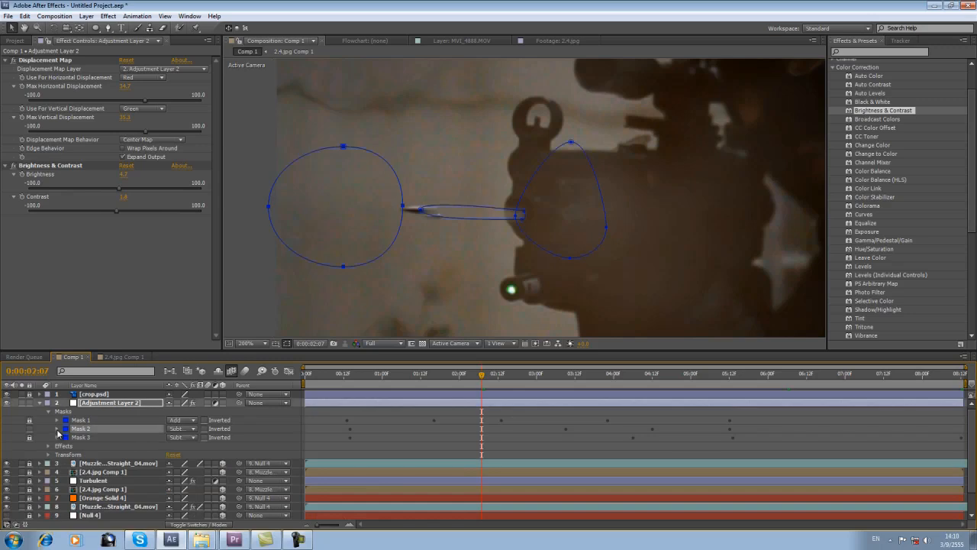
{"action": "left_click", "coordinate": [56, 428]}
{"action": "left_click_drag", "start_coordinate": [409, 209], "coordinate": [432, 211]}
{"action": "left_click", "coordinate": [539, 463]}
{"action": "left_click", "coordinate": [533, 376]}
{"action": "left_click", "coordinate": [484, 377]}
{"action": "left_click", "coordinate": [595, 403]}
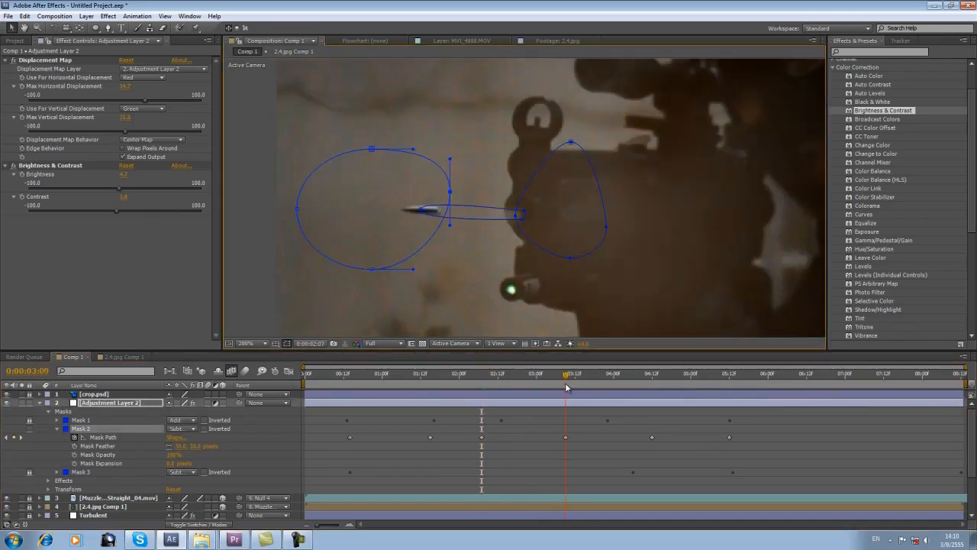
{"action": "left_click_drag", "start_coordinate": [396, 184], "coordinate": [411, 184]}
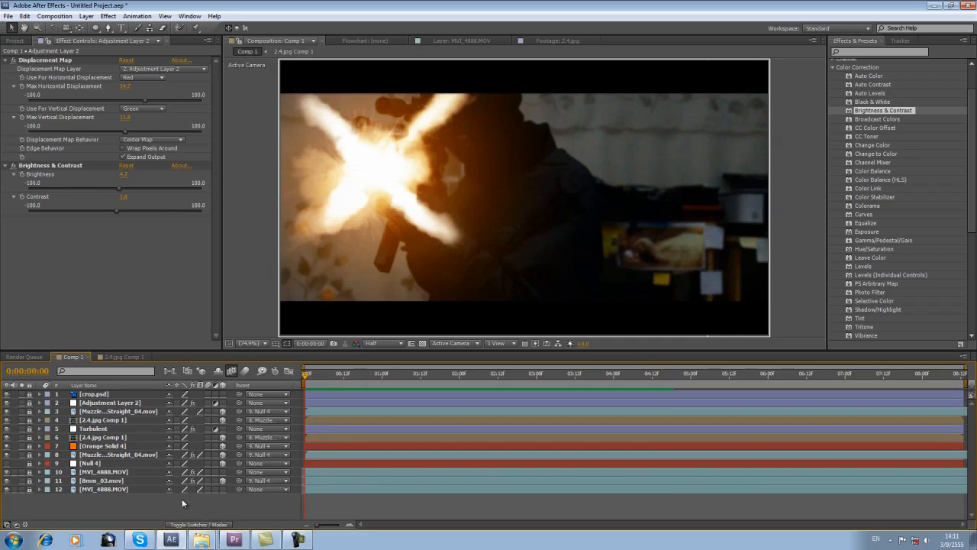
- Create a new adjustment layer and place it directly below crop.psd
{"action": "right_click", "coordinate": [152, 505]}
{"action": "mouse_move", "coordinate": [214, 410]}
{"action": "left_click", "coordinate": [345, 490]}
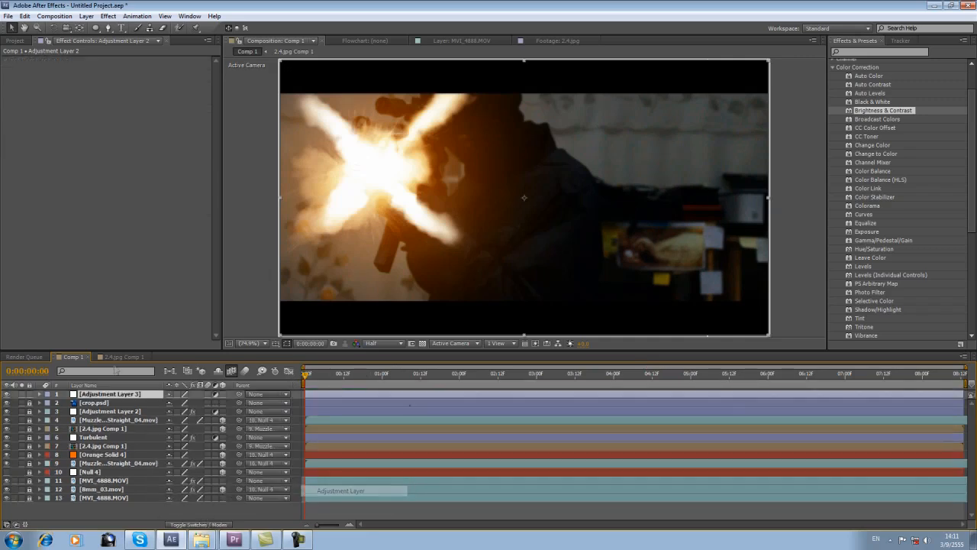
{"action": "left_click_drag", "start_coordinate": [101, 395], "coordinate": [102, 409]}
- Apply the Glow effect to Adjustment Layer 3 and set the Glow Threshold to about 87.6%
{"action": "left_click", "coordinate": [839, 52]}
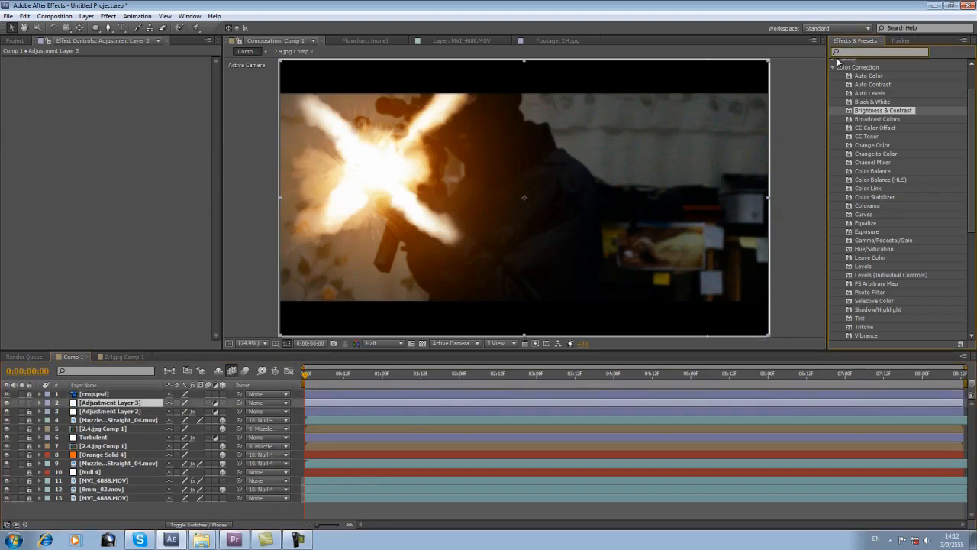
{"action": "type", "text": "glow"}
{"action": "double_click", "coordinate": [860, 97]}
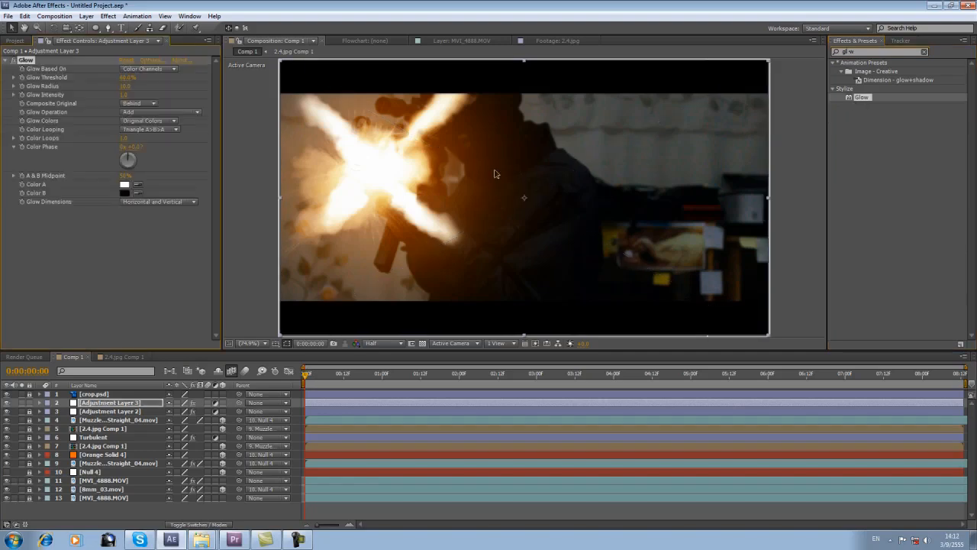
{"action": "left_click", "coordinate": [14, 77]}
{"action": "mouse_move", "coordinate": [171, 91]}
{"action": "left_mouse_down"}
{"action": "mouse_move", "coordinate": [189, 88]}
{"action": "mouse_move", "coordinate": [180, 91]}
{"action": "left_mouse_up"}
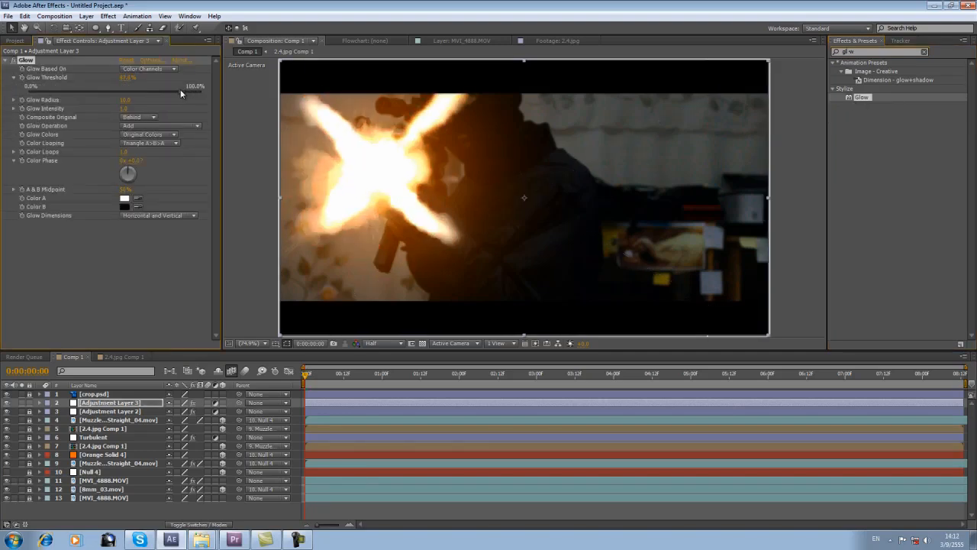
- Set the Glow Radius to about 66 and the Glow Intensity to about 0.5
{"action": "left_click", "coordinate": [13, 99]}
{"action": "left_click", "coordinate": [14, 121]}
{"action": "left_click", "coordinate": [95, 115]}
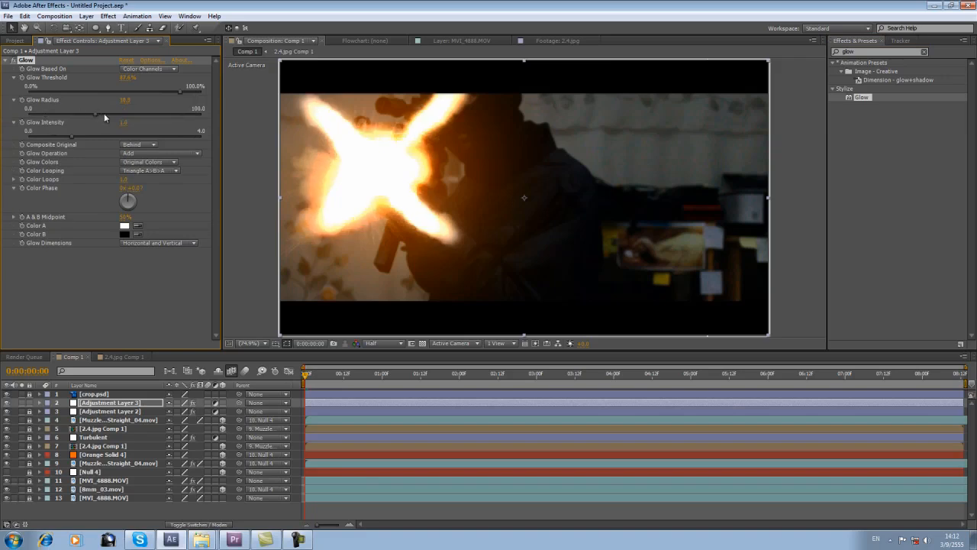
{"action": "left_click", "coordinate": [116, 137]}
{"action": "left_click_drag", "start_coordinate": [137, 137], "coordinate": [61, 138]}
{"action": "left_click_drag", "start_coordinate": [143, 115], "coordinate": [157, 115]}
- Draw an elliptical mask around the muzzle flash on Adjustment Layer 3 and set its Mask Feather to about 76 pixels
{"action": "key", "text": "q"}
{"action": "key", "text": "q"}
{"action": "key", "text": "q"}
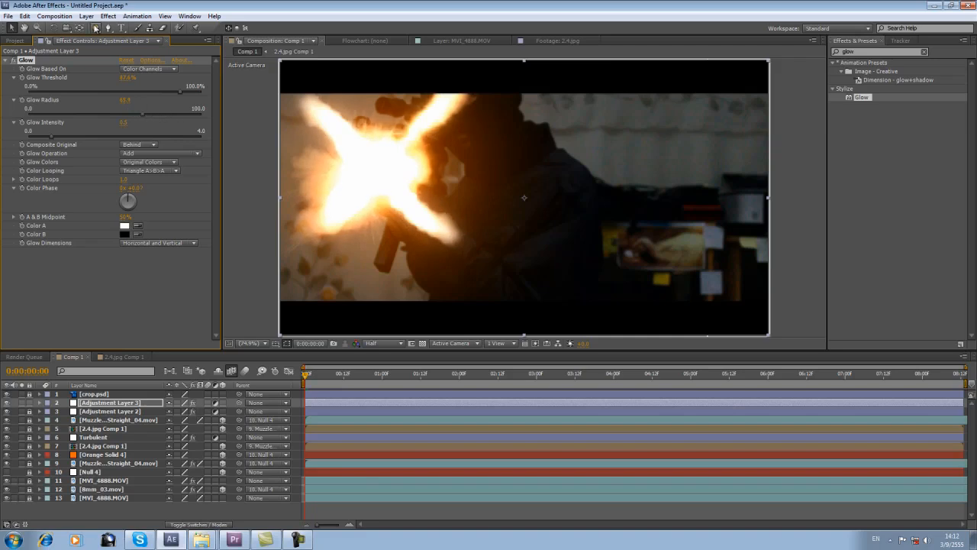
{"action": "key", "text": "comma"}
{"action": "left_click_drag", "start_coordinate": [348, 106], "coordinate": [505, 238]}
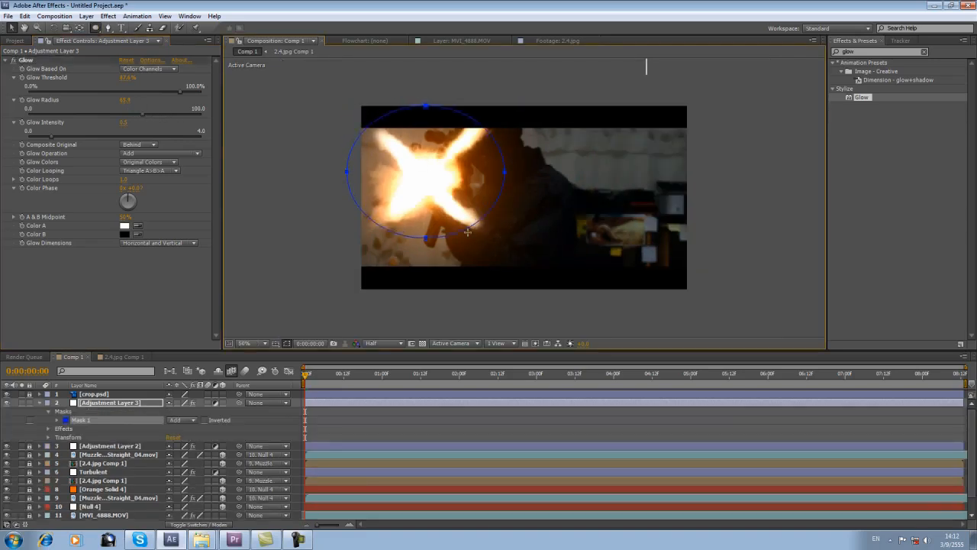
{"action": "left_click", "coordinate": [58, 420]}
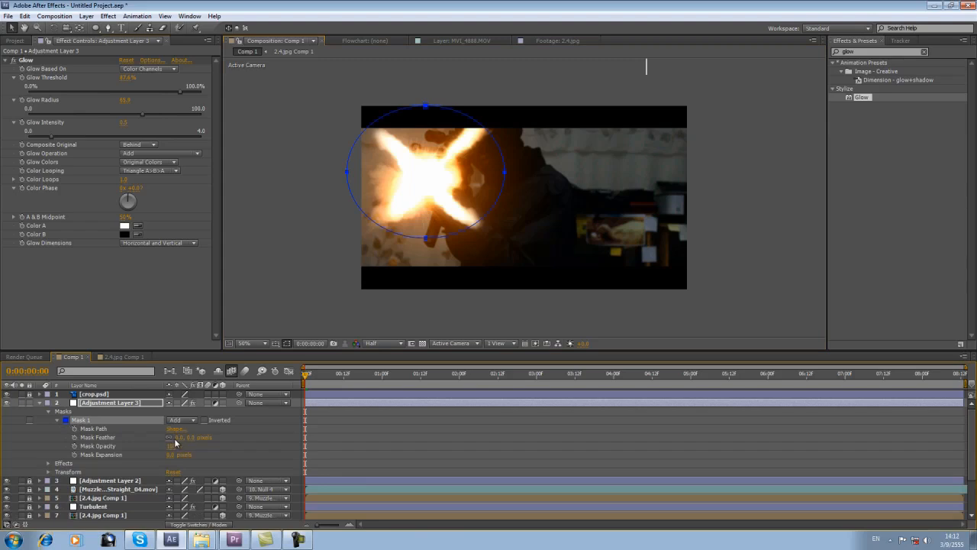
{"action": "left_click", "coordinate": [217, 435]}
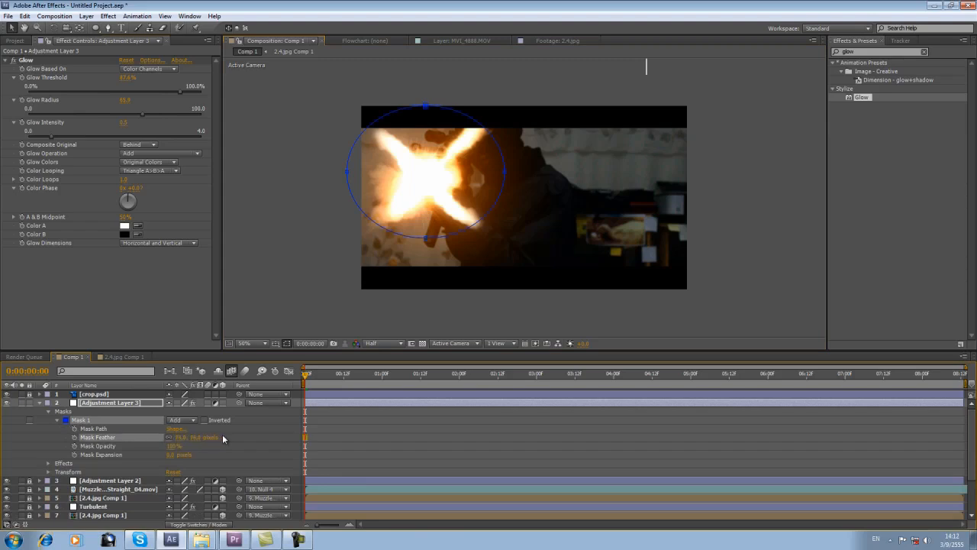
- Fade out Adjustment Layer 3 with Opacity keyframes from 100% at 0:00:00:00 to 0% at 0:00:01:12 and check the result
{"action": "left_click", "coordinate": [48, 411]}
{"action": "left_click", "coordinate": [48, 428]}
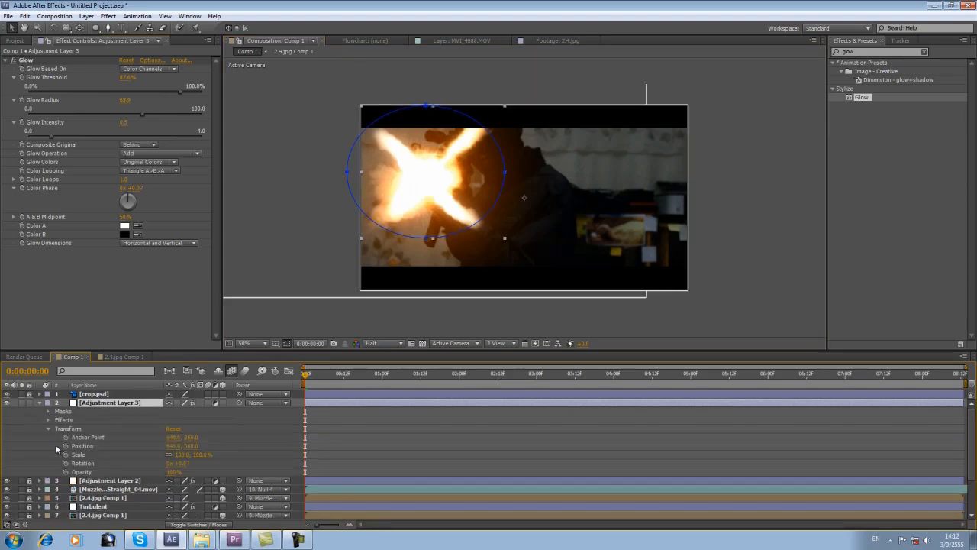
{"action": "left_click", "coordinate": [66, 472]}
{"action": "left_click", "coordinate": [420, 373]}
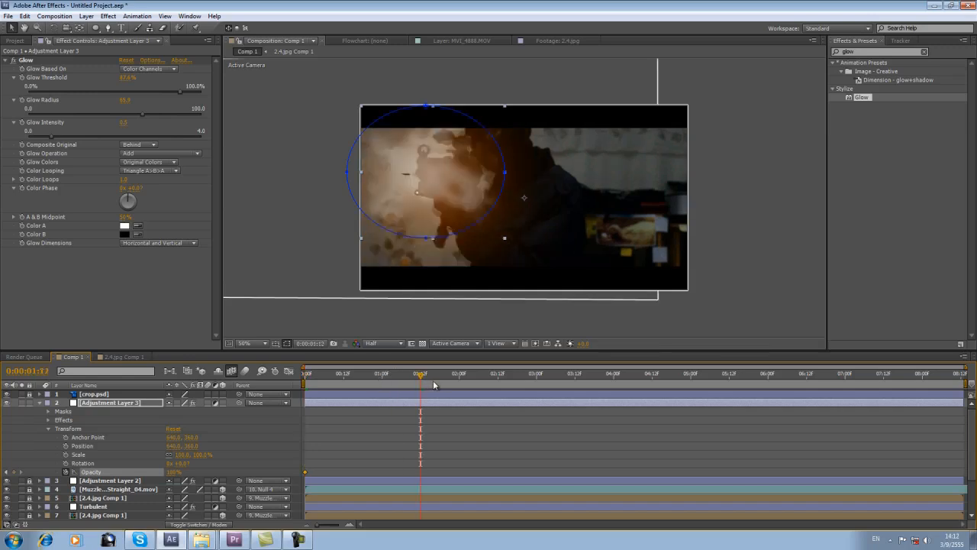
{"action": "left_click", "coordinate": [173, 472]}
{"action": "type", "text": "0"}
{"action": "left_click", "coordinate": [344, 446]}
{"action": "left_click_drag", "start_coordinate": [360, 375], "coordinate": [304, 375]}
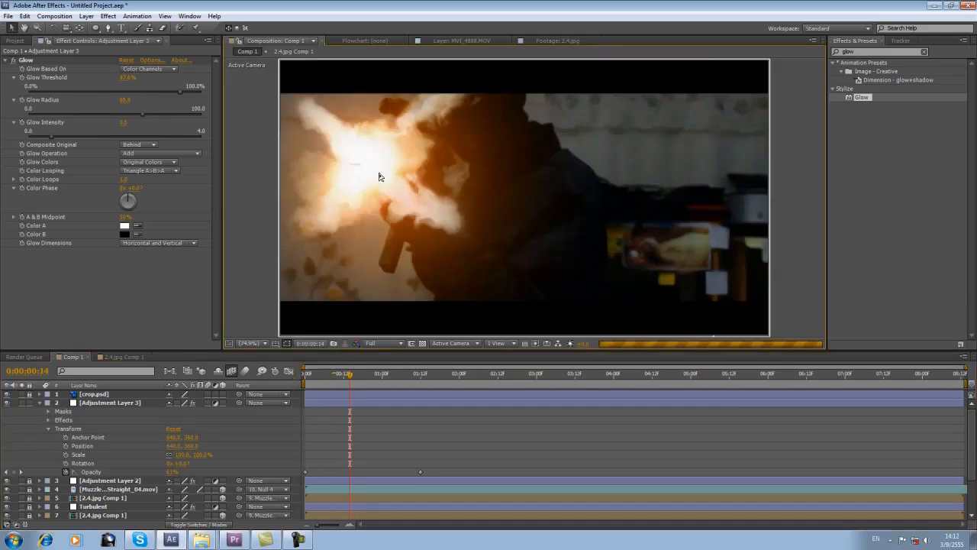
{"action": "left_click", "coordinate": [370, 375]}
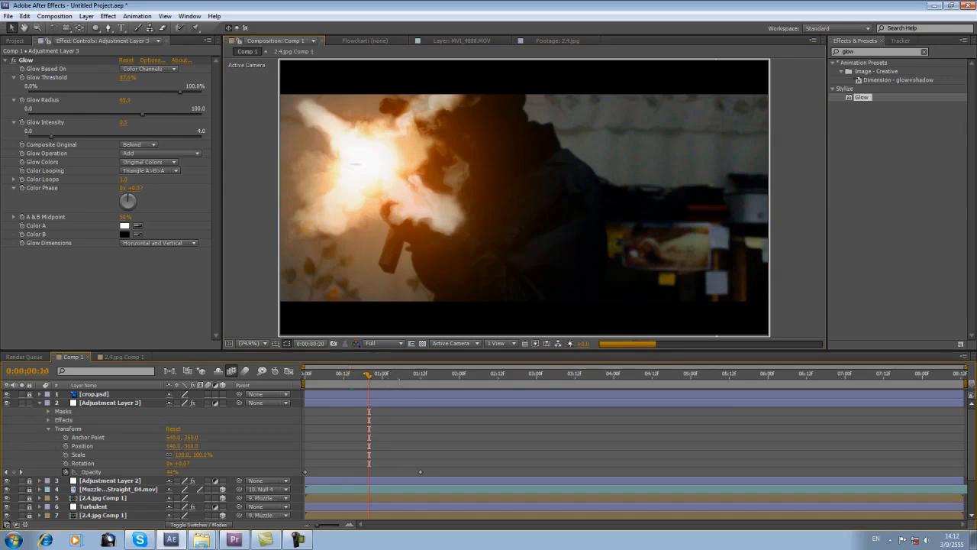
{"action": "left_click", "coordinate": [407, 375]}
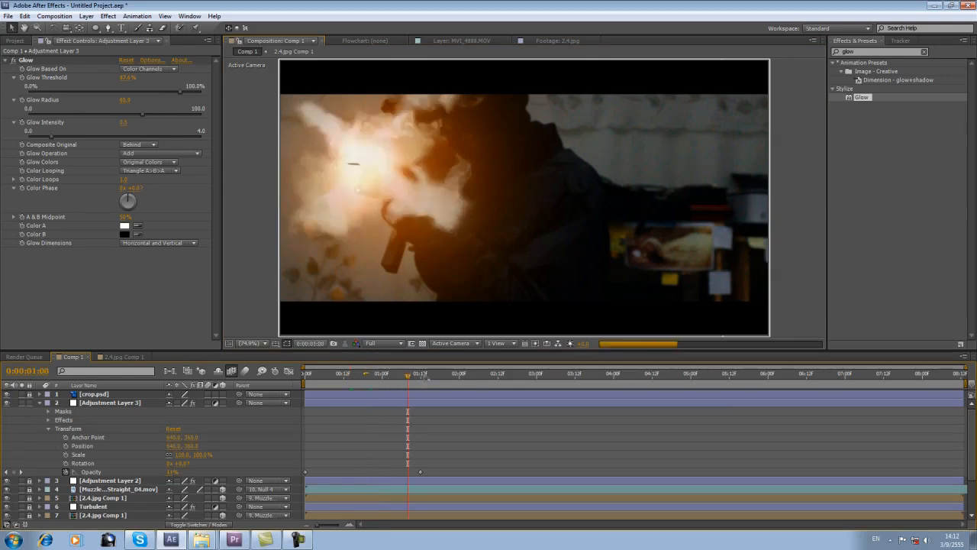
{"action": "left_click", "coordinate": [472, 374]}
- Collapse Adjustment Layer 3 and enable motion blur for the upper 2.4.jpg Comp 1 layer
{"action": "left_click", "coordinate": [39, 402]}
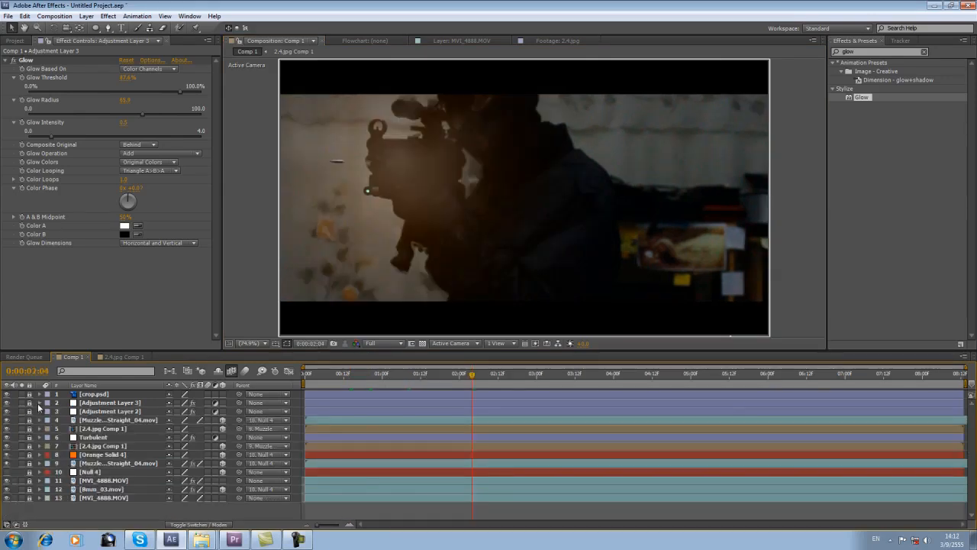
{"action": "left_click", "coordinate": [208, 428]}
{"action": "left_click", "coordinate": [443, 381]}
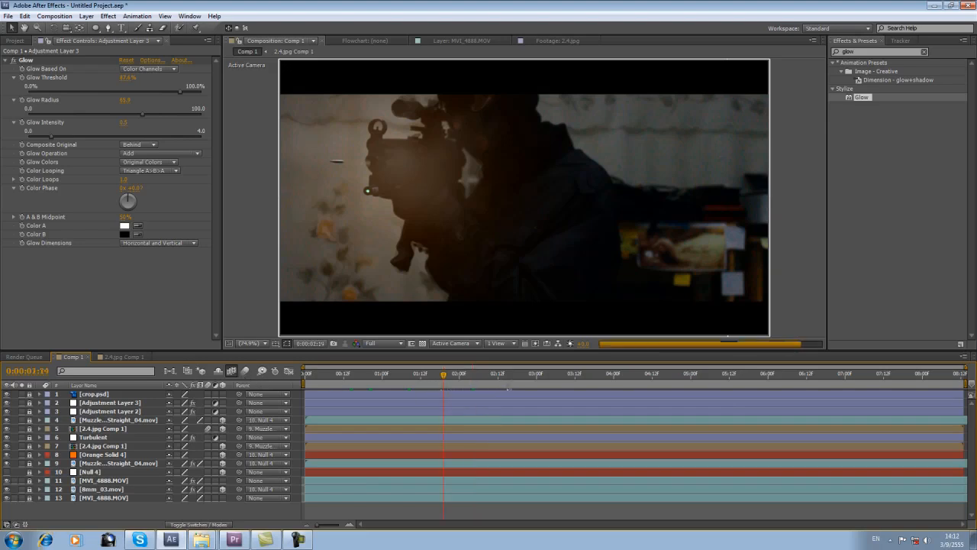
- Create a new adjustment layer directly below crop.psd for the color grade
{"action": "right_click", "coordinate": [159, 514]}
{"action": "mouse_move", "coordinate": [260, 413]}
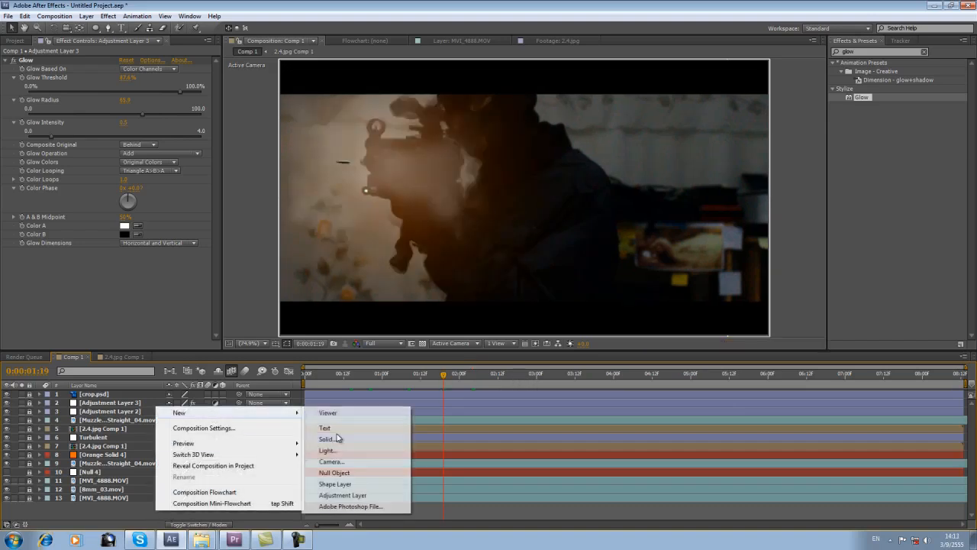
{"action": "left_click", "coordinate": [364, 497]}
- Apply the Color Balance and Hue/Saturation effects to Adjustment Layer 4
{"action": "left_click_drag", "start_coordinate": [861, 51], "coordinate": [804, 90]}
{"action": "key", "text": "BackSpace"}
{"action": "left_click", "coordinate": [832, 106]}
{"action": "scroll", "coordinate": [834, 151], "scroll_direction": "down", "scroll_amount": 2}
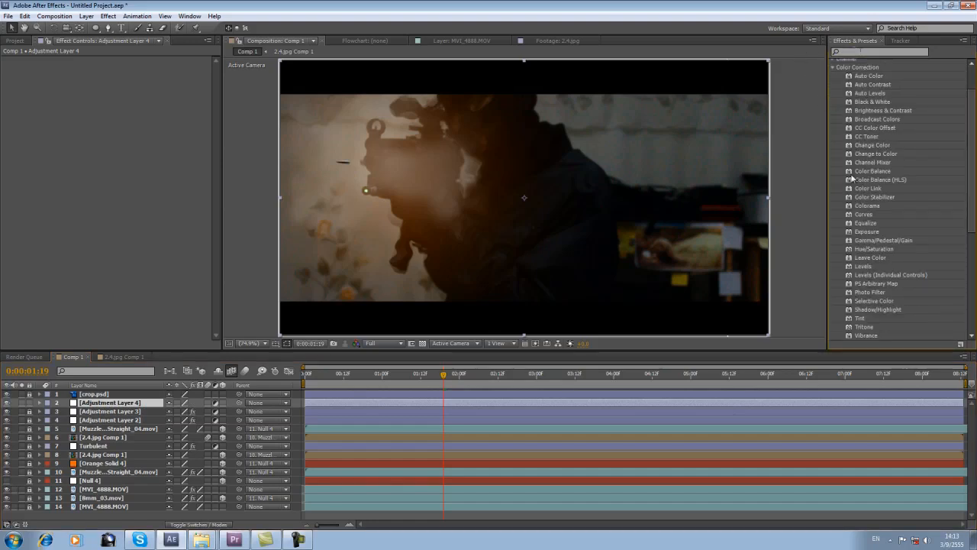
{"action": "left_click_drag", "start_coordinate": [873, 171], "coordinate": [497, 190]}
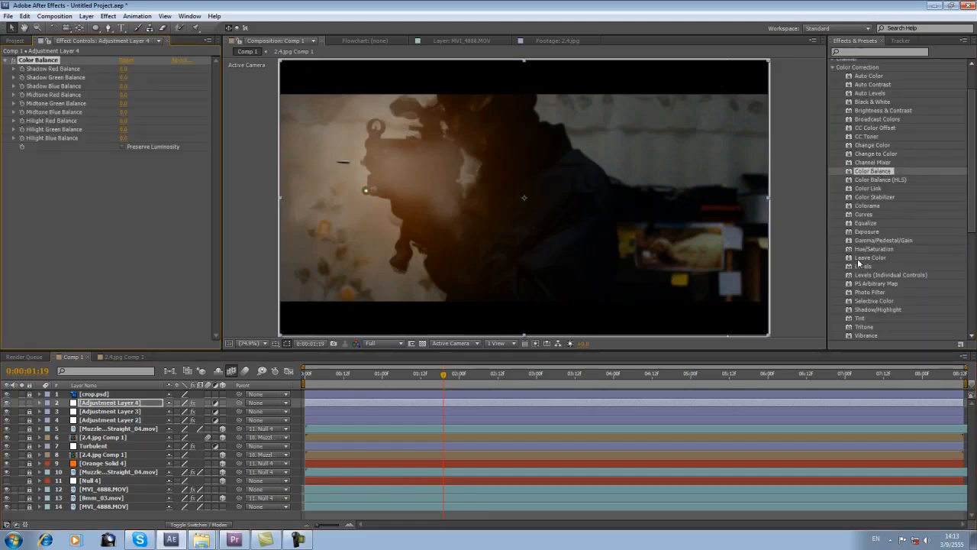
{"action": "left_click_drag", "start_coordinate": [874, 249], "coordinate": [503, 221]}
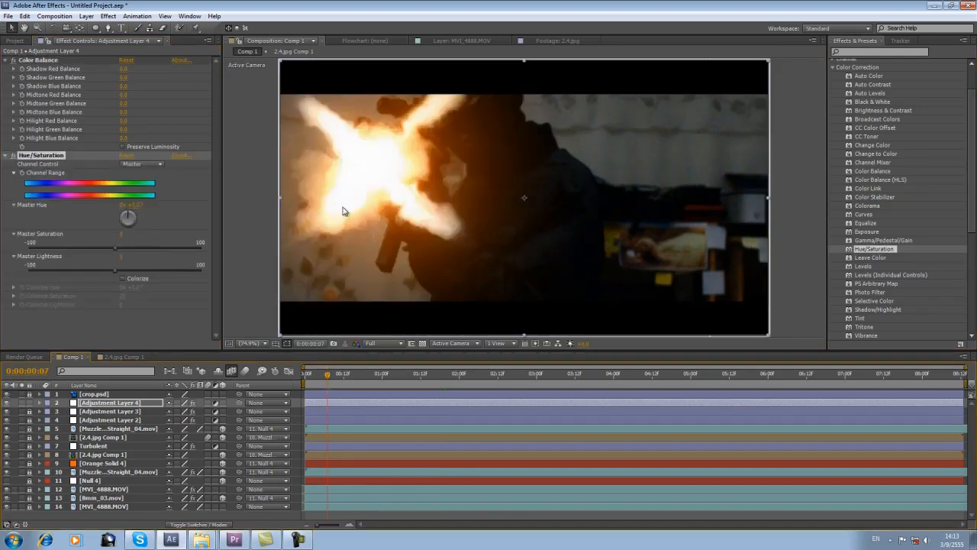
- On Adjustment Layer 4, set Master Saturation to about -36 and Shadow Red, Green and Blue Balance to about -35, -20 and -11
{"action": "left_click_drag", "start_coordinate": [114, 248], "coordinate": [81, 247]}
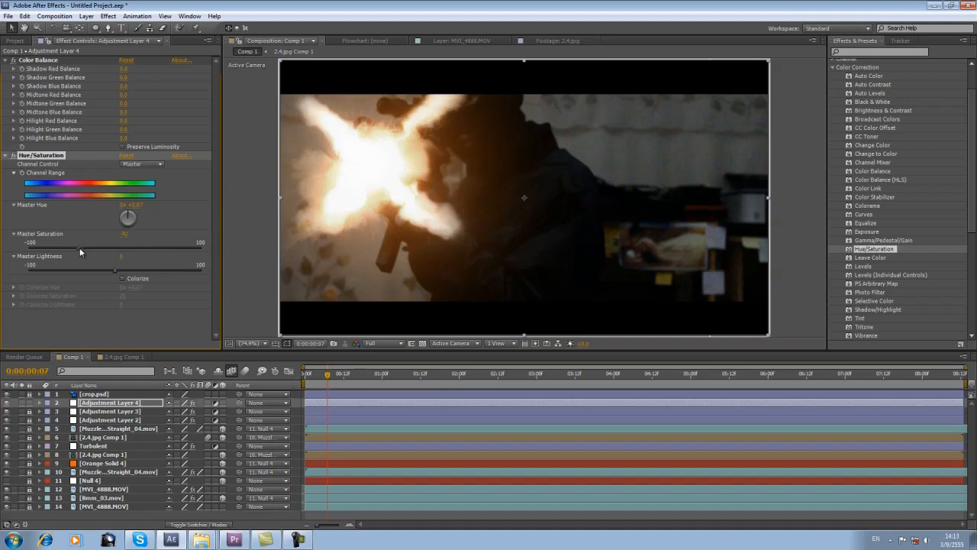
{"action": "left_click", "coordinate": [7, 158]}
{"action": "left_click", "coordinate": [13, 68]}
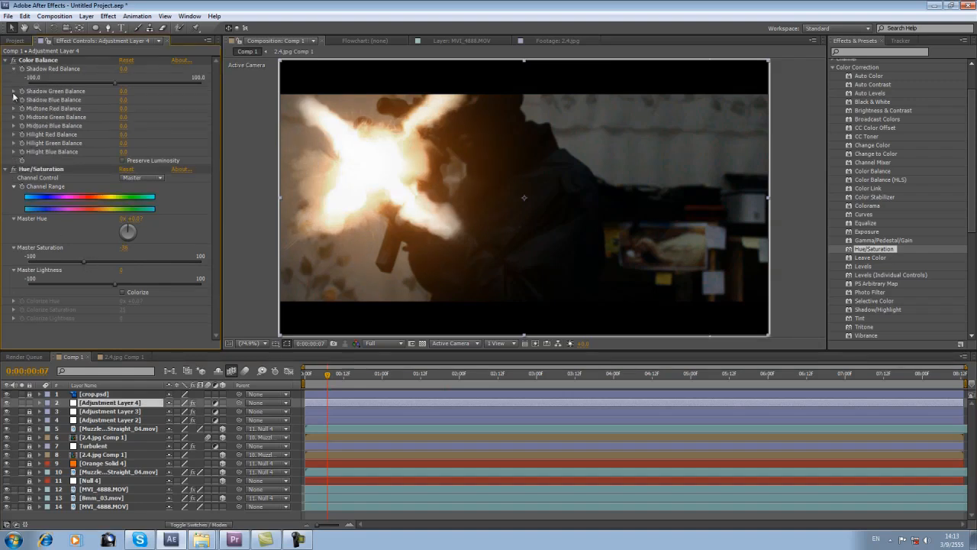
{"action": "left_click", "coordinate": [13, 91]}
{"action": "left_click", "coordinate": [13, 113]}
{"action": "left_click", "coordinate": [85, 84]}
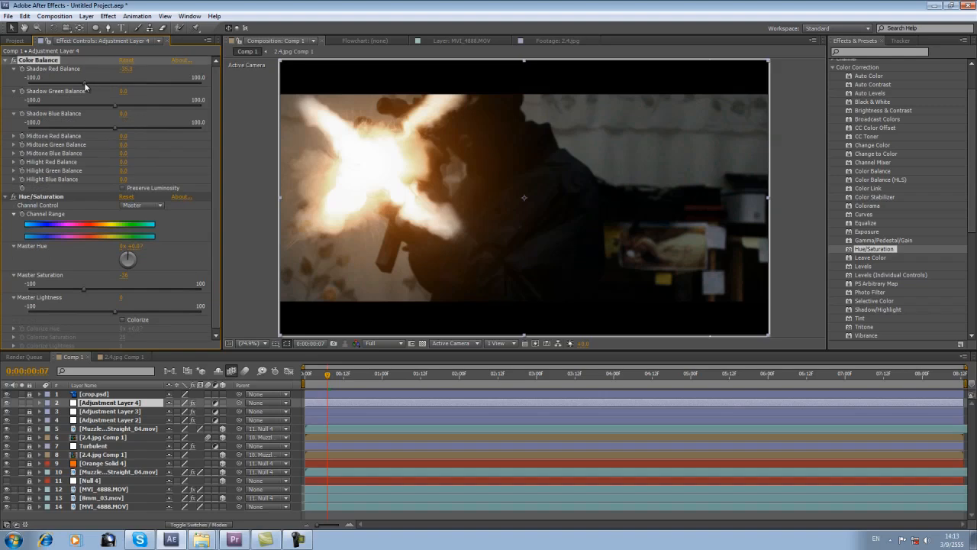
{"action": "mouse_move", "coordinate": [111, 106]}
{"action": "left_mouse_down"}
{"action": "mouse_move", "coordinate": [97, 106]}
{"action": "mouse_move", "coordinate": [108, 130]}
{"action": "mouse_move", "coordinate": [98, 105]}
{"action": "left_mouse_up"}
{"action": "left_click", "coordinate": [811, 200]}
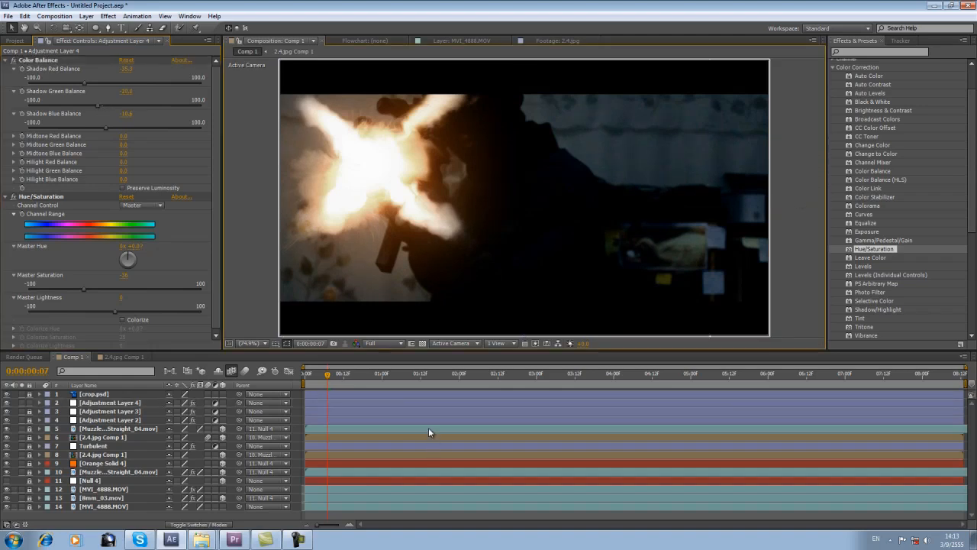